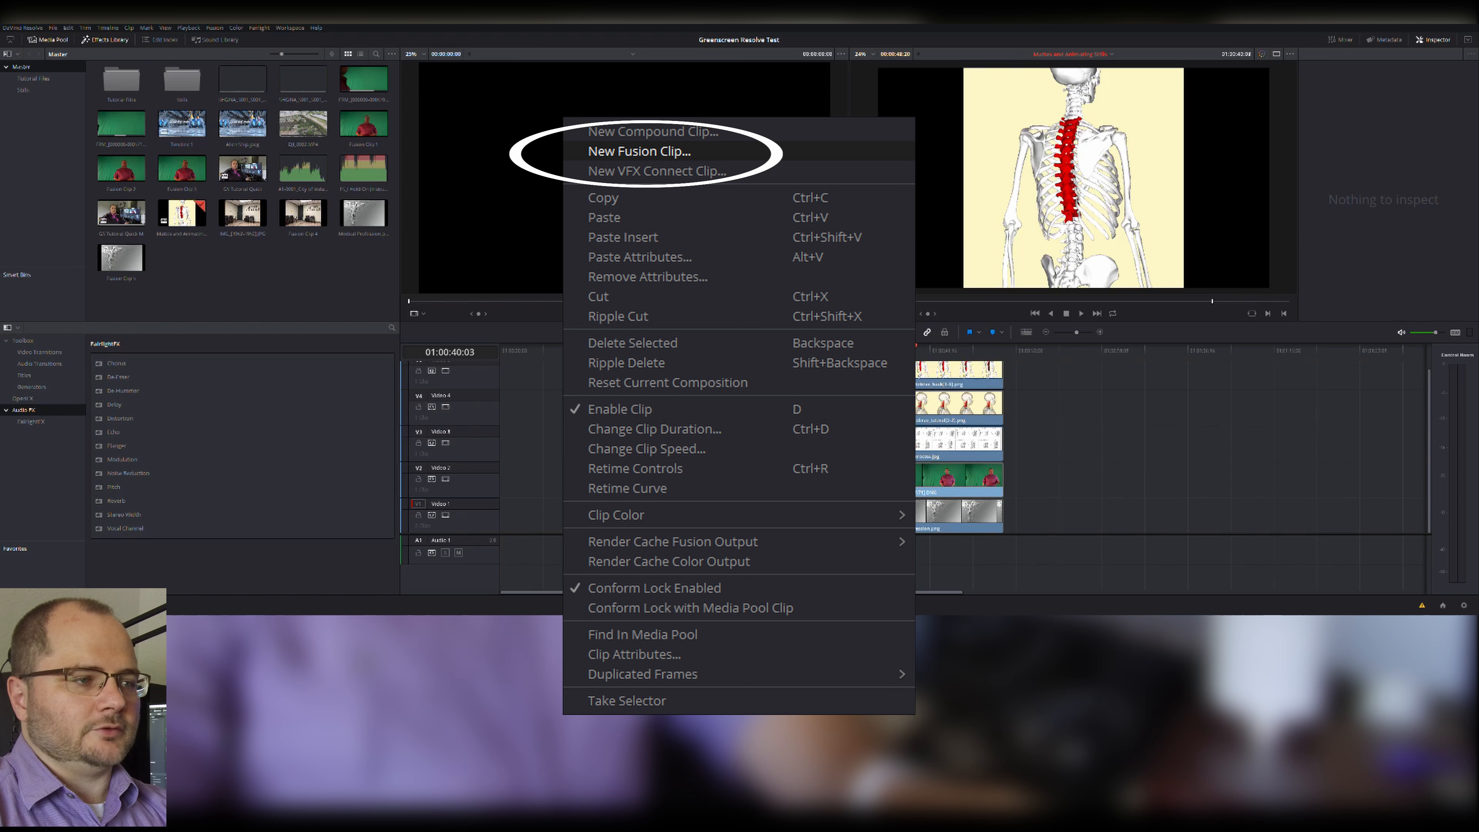
# - Combine the stacked timeline clips into a new Fusion clip and open it on the Fusion page
pyautogui.scroll(1, 955, 448)
pyautogui.moveTo(873, 373); pyautogui.dragTo(945, 511)
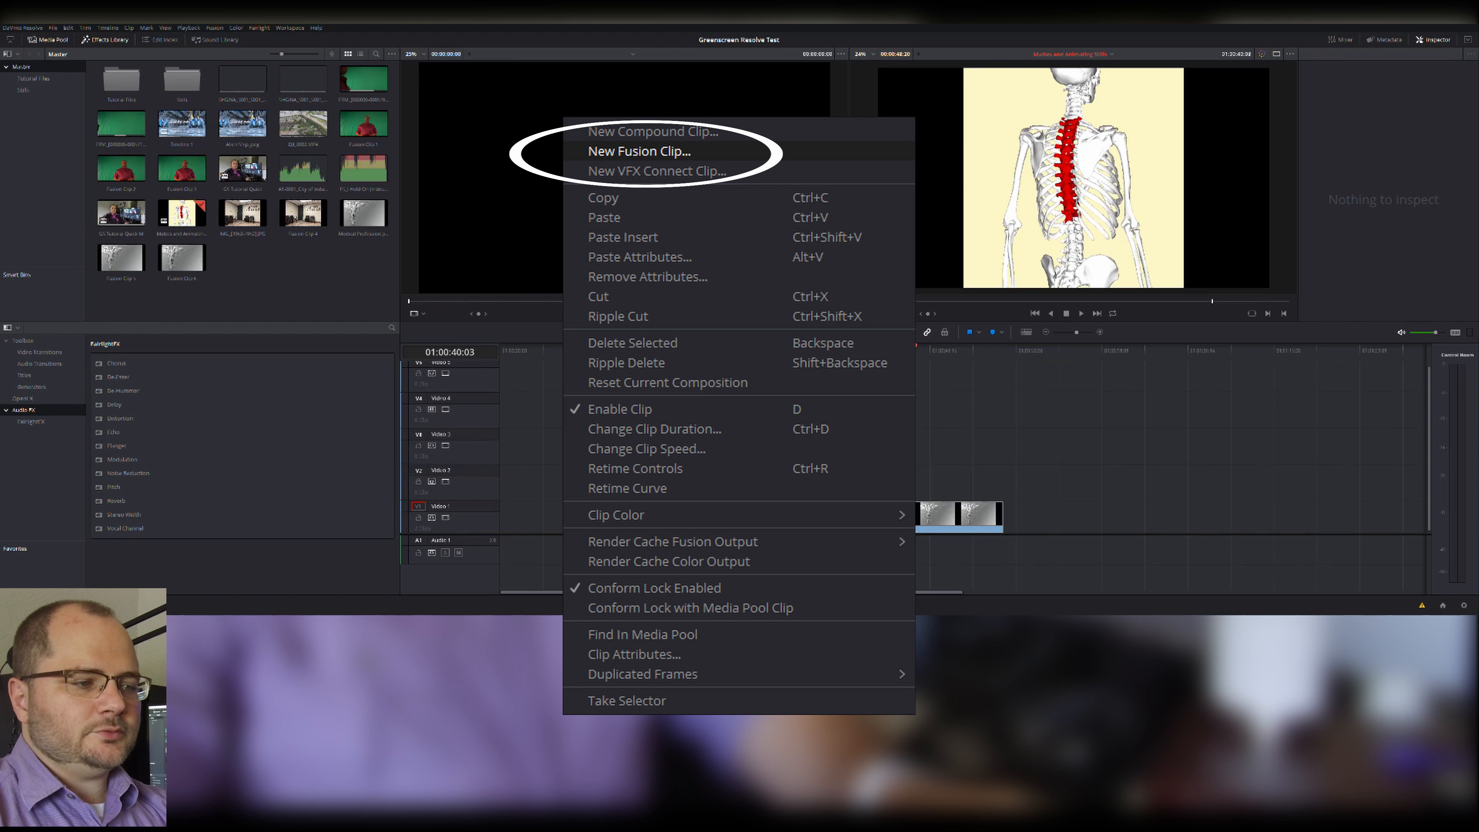
pyautogui.click(713, 606)
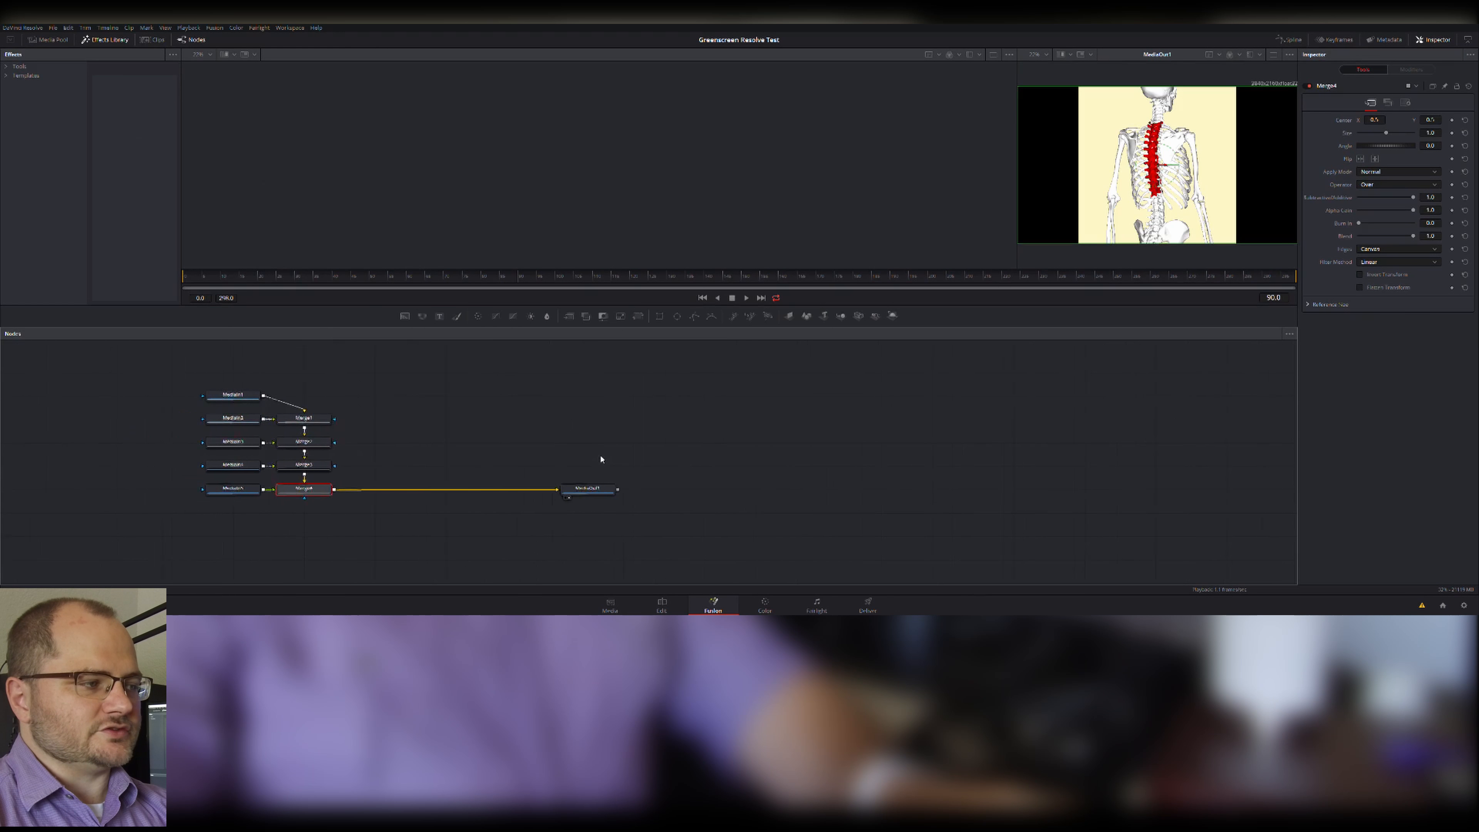
# - Spread the five MediaIn nodes apart, show their tile pictures and move the playhead to frame 50
pyautogui.moveTo(290, 401); pyautogui.dragTo(244, 368)
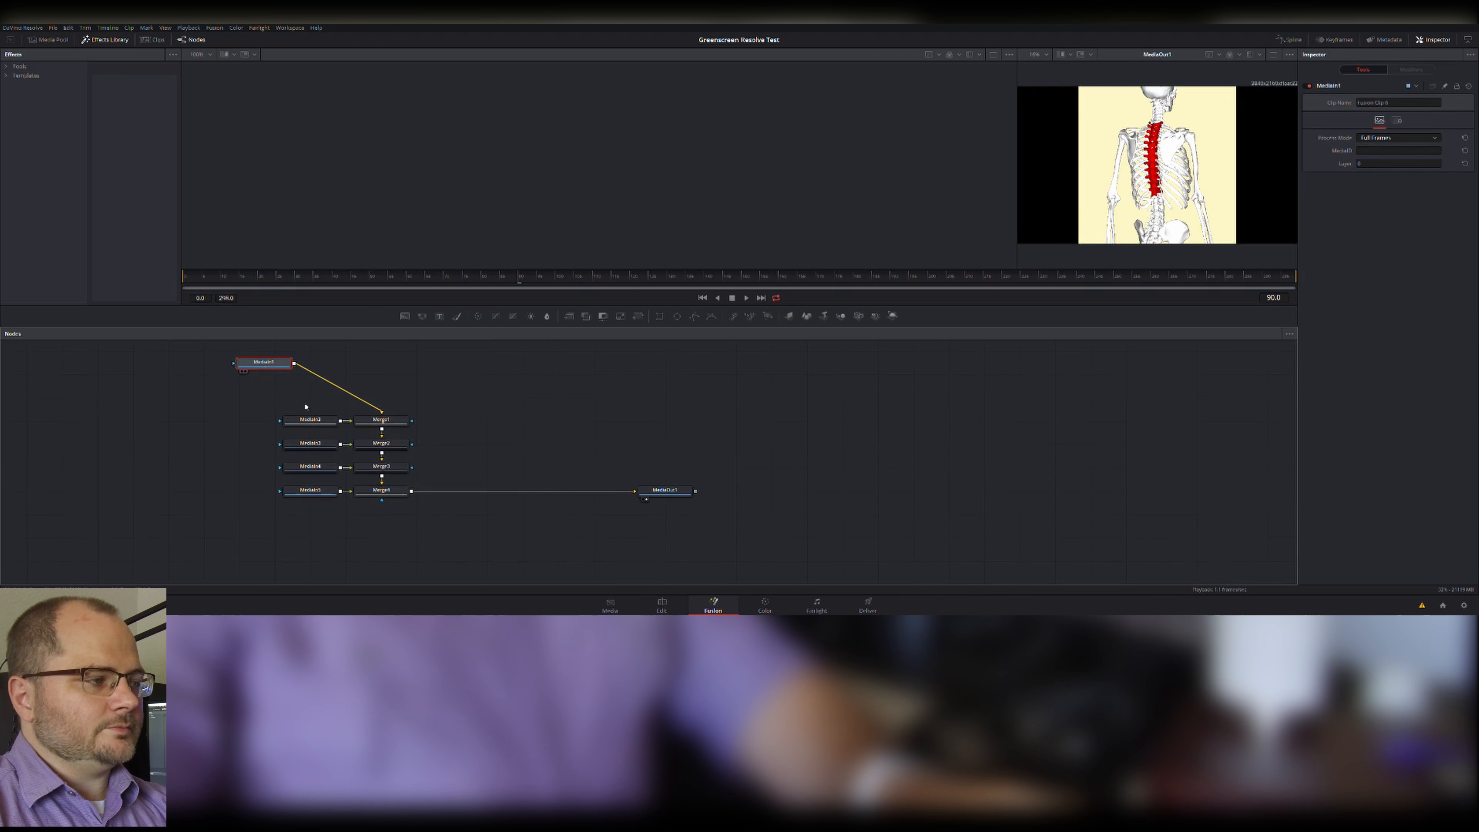
pyautogui.moveTo(313, 422); pyautogui.dragTo(262, 538)
pyautogui.moveTo(169, 343); pyautogui.dragTo(320, 580)
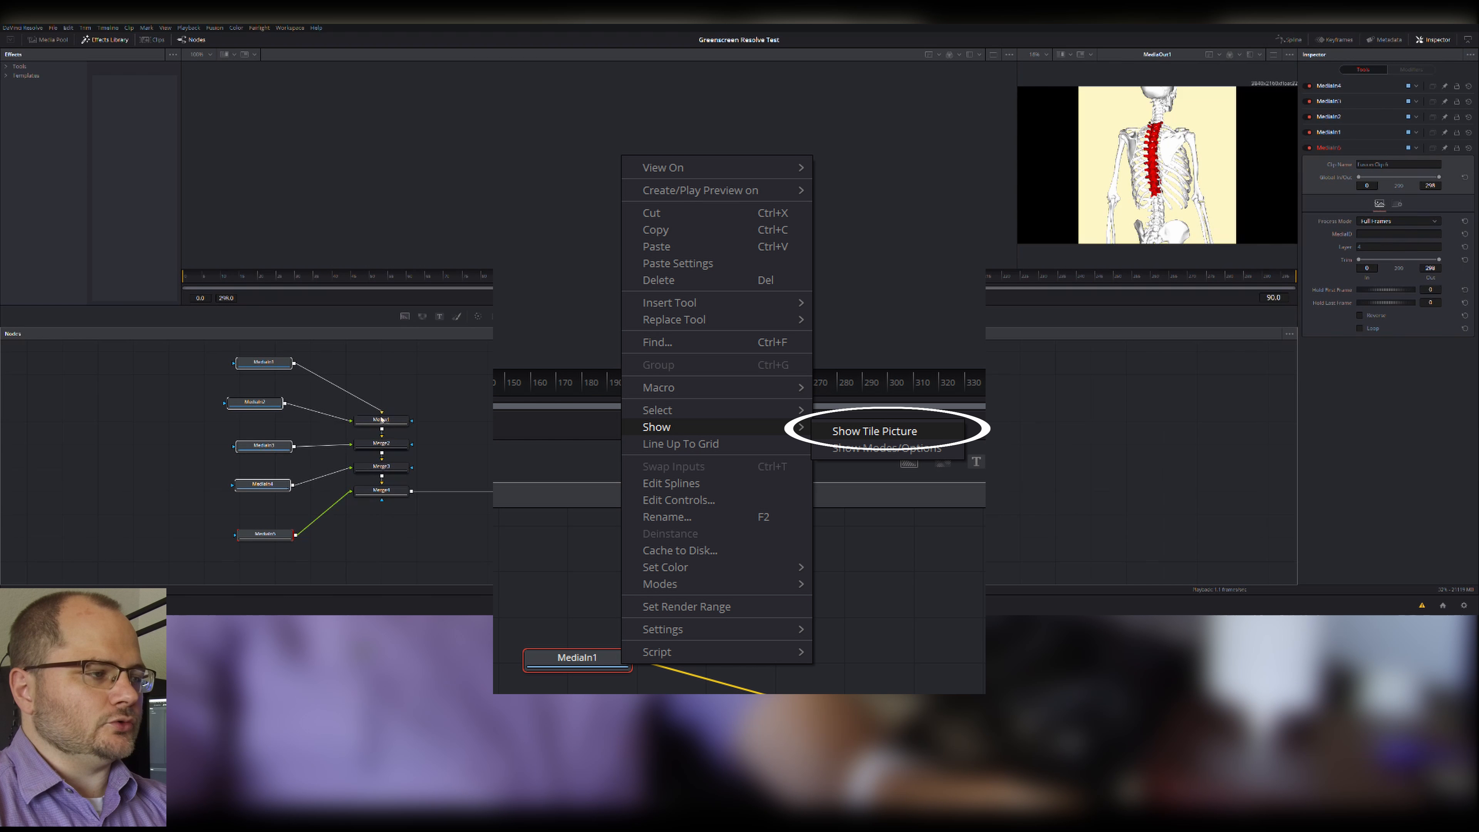
pyautogui.click(312, 400)
pyautogui.moveTo(171, 346); pyautogui.dragTo(288, 550)
pyautogui.click(268, 535)
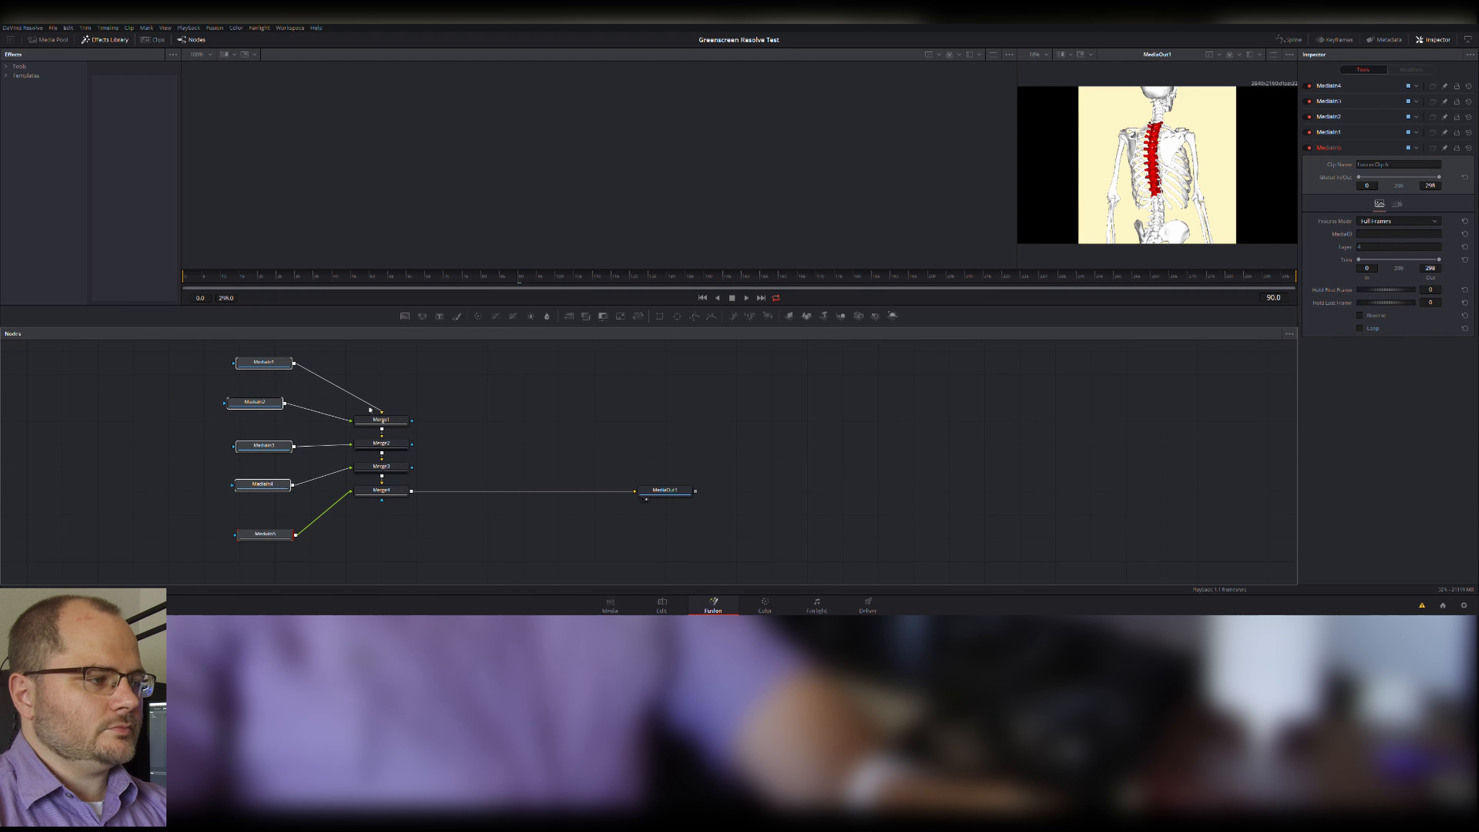
pyautogui.click(384, 415)
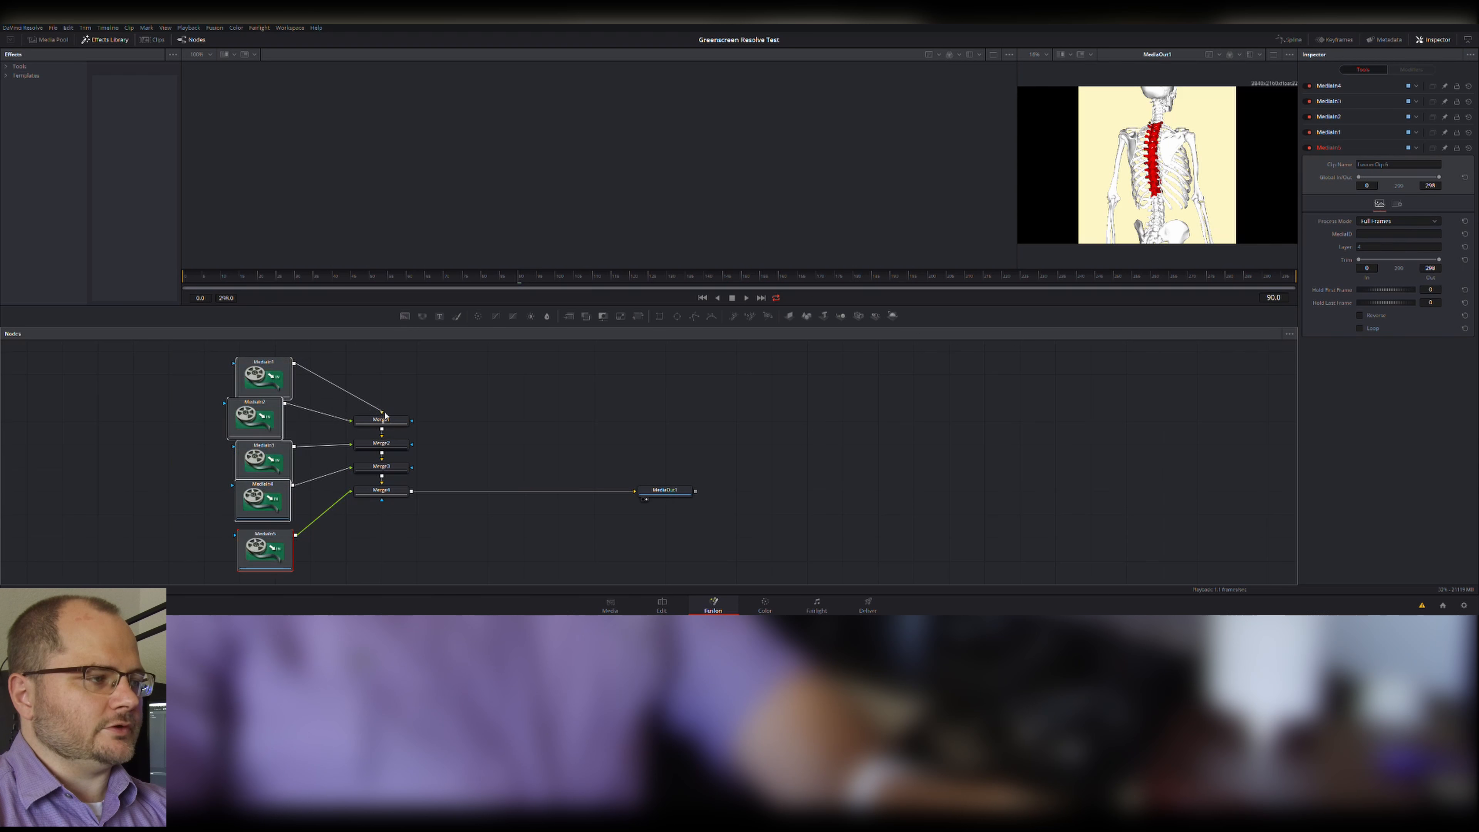
pyautogui.click(420, 280)
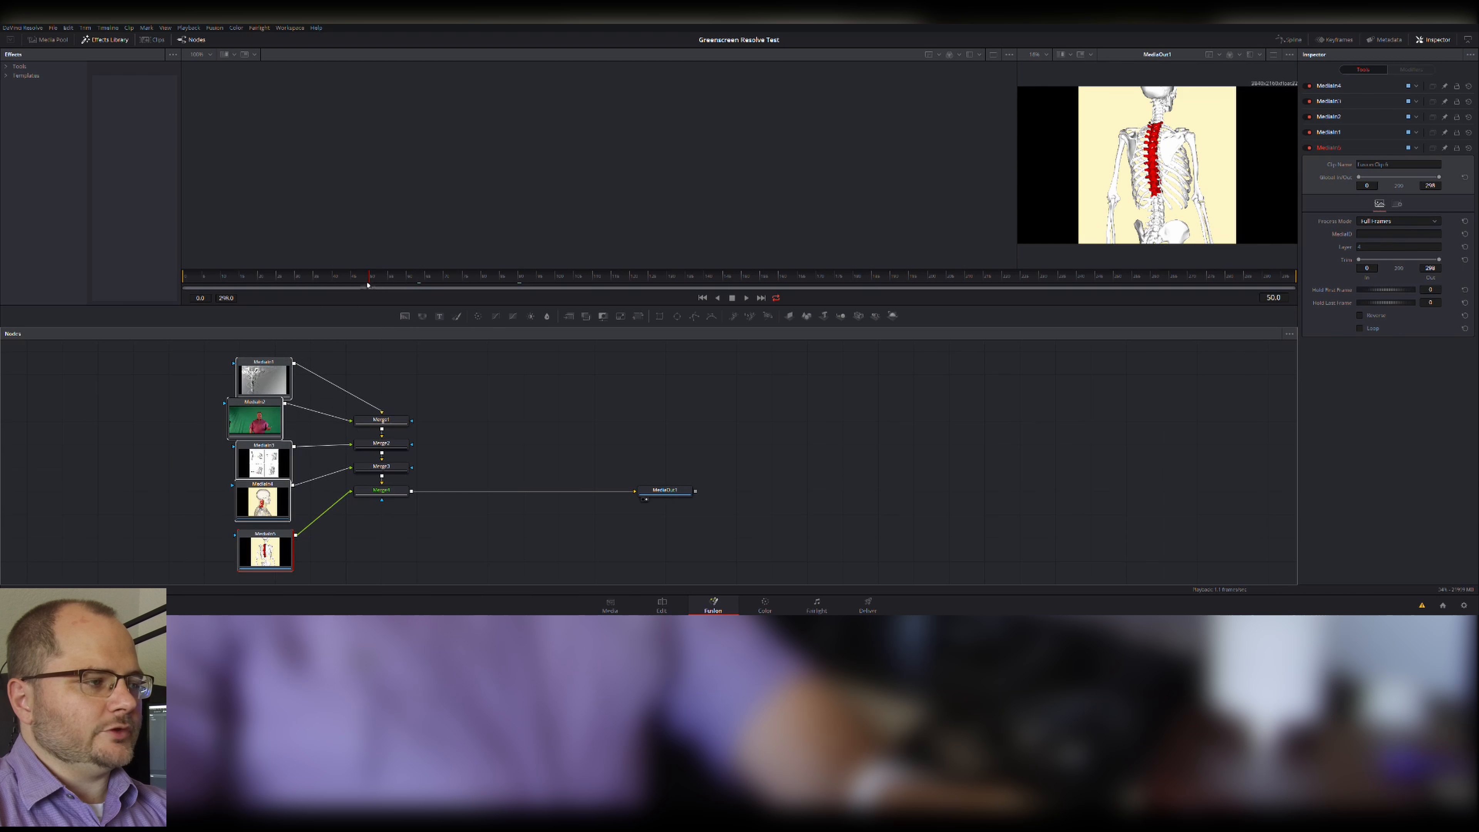
# - Move MediaIn1, MediaIn2 and Merge1 away from the other nodes and connect Merge1 directly to MediaOut1
pyautogui.moveTo(384, 424); pyautogui.dragTo(228, 435)
pyautogui.moveTo(264, 378); pyautogui.dragTo(442, 379)
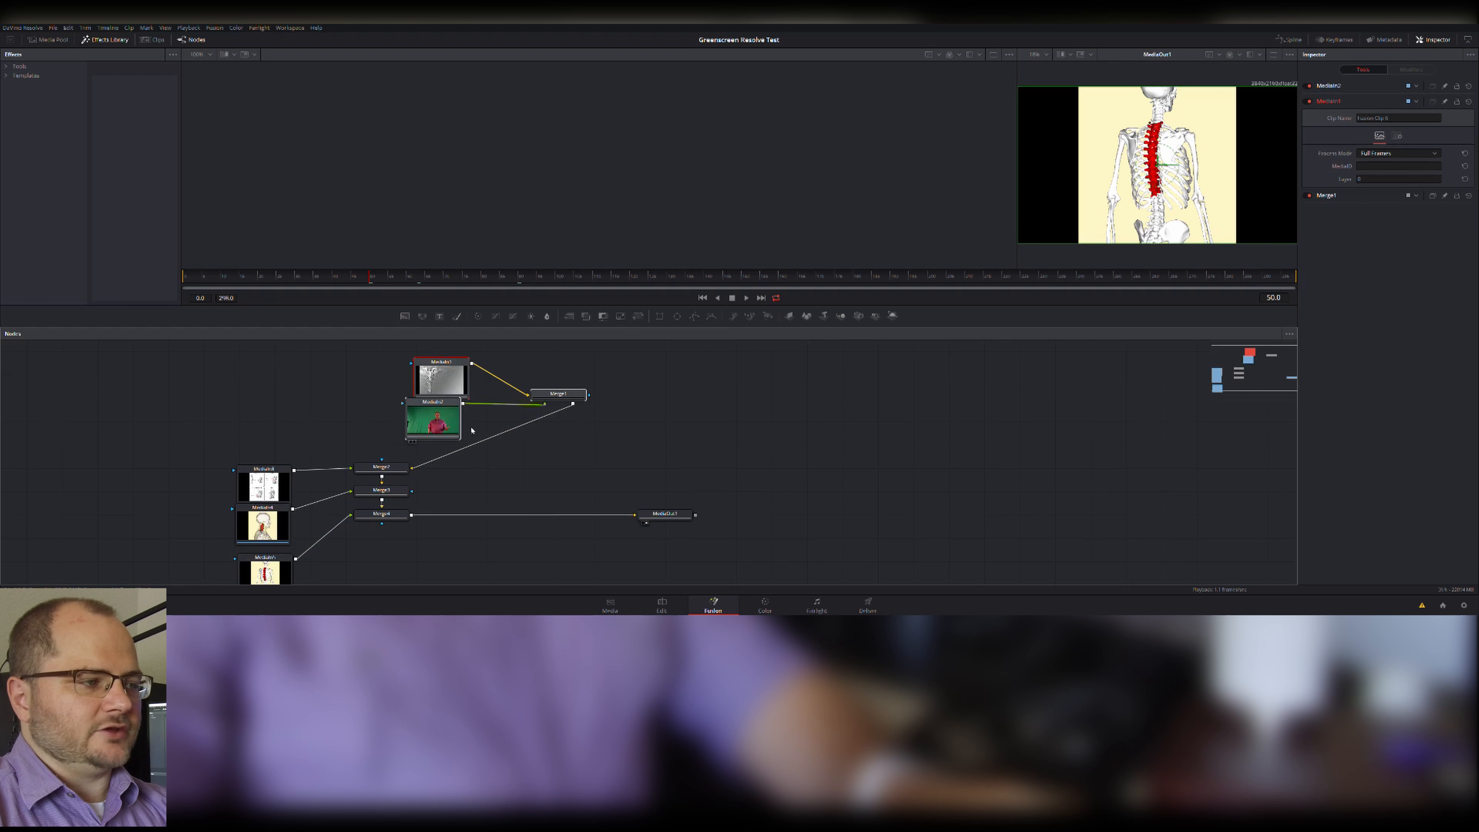
pyautogui.click(432, 461)
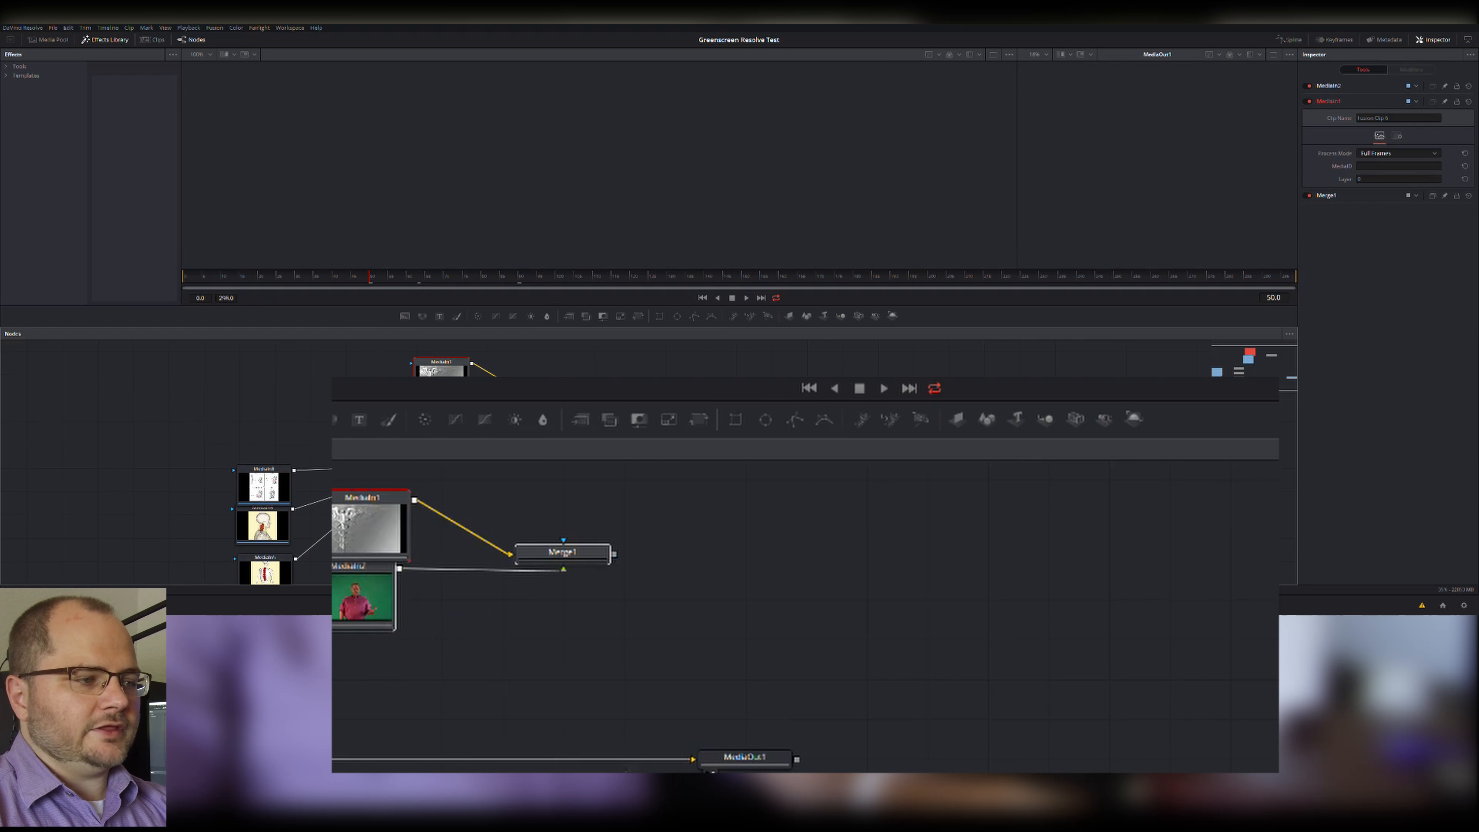
pyautogui.click(624, 515)
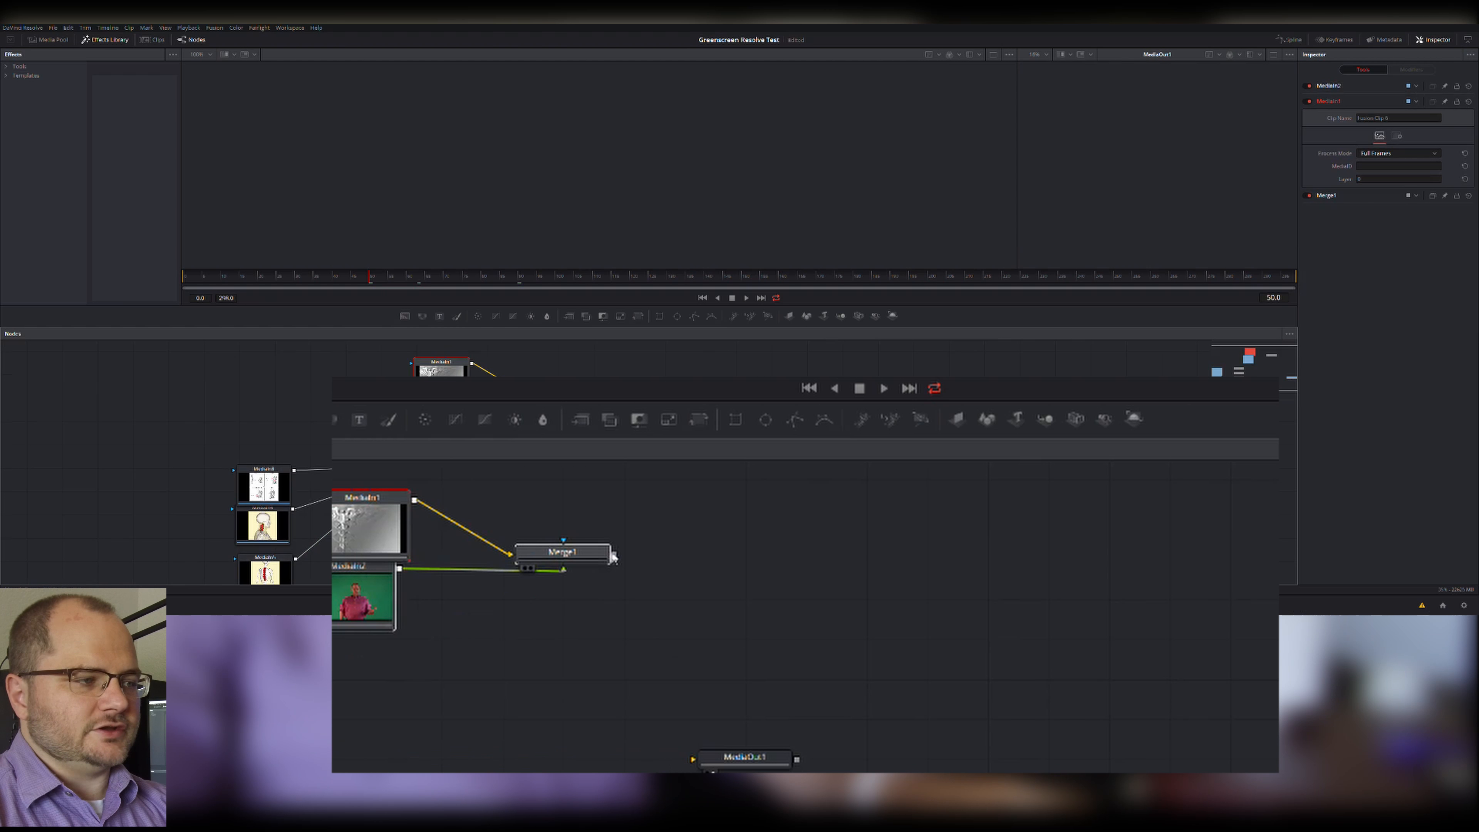
pyautogui.moveTo(618, 554); pyautogui.dragTo(878, 684)
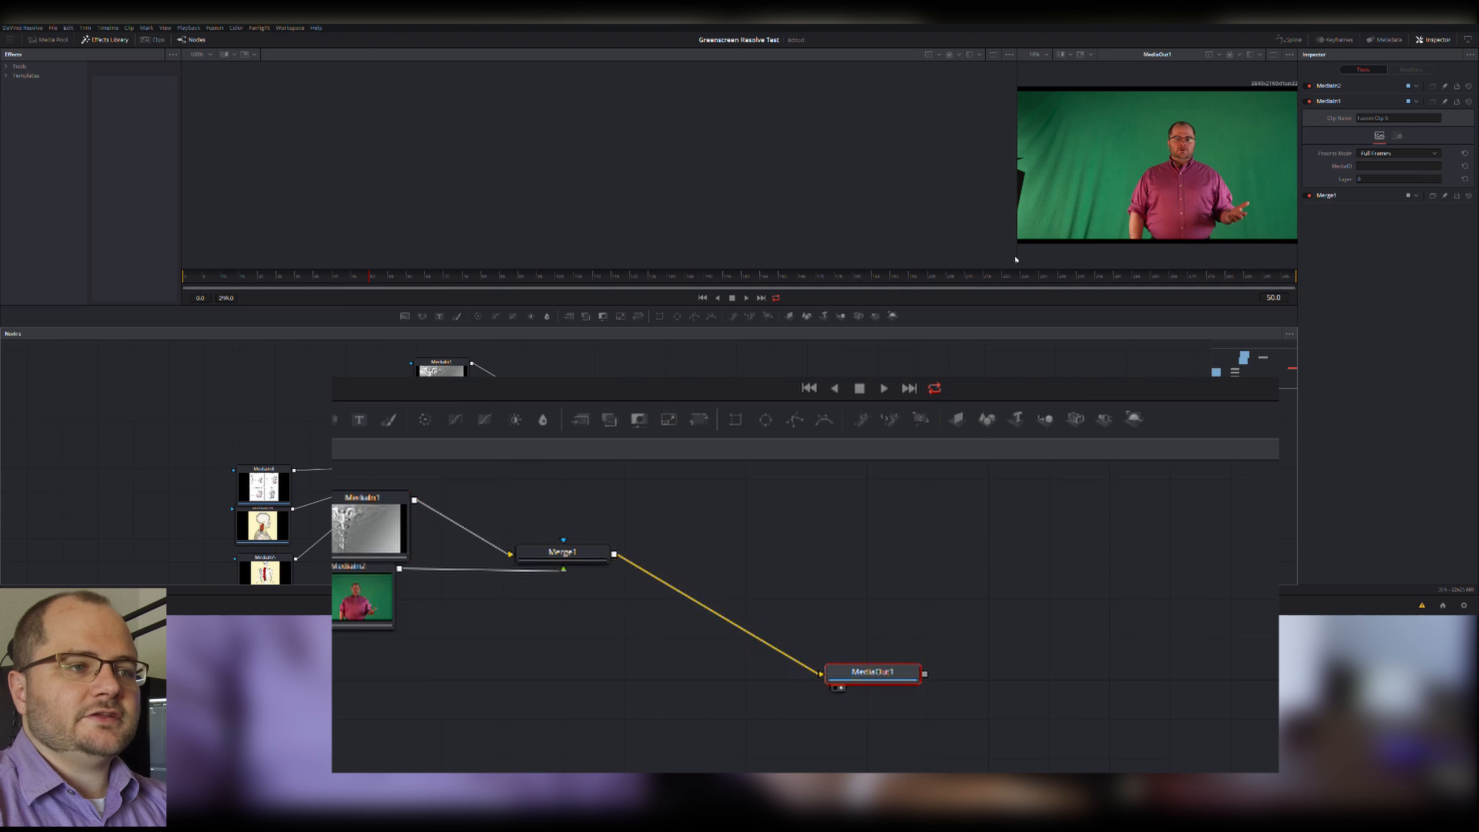
# - Make the two viewers equally wide and stack MediaIn1 above MediaIn2 beside Merge1
pyautogui.moveTo(1022, 261); pyautogui.dragTo(748, 243)
pyautogui.moveTo(336, 608); pyautogui.dragTo(382, 631)
pyautogui.moveTo(411, 513); pyautogui.dragTo(452, 518)
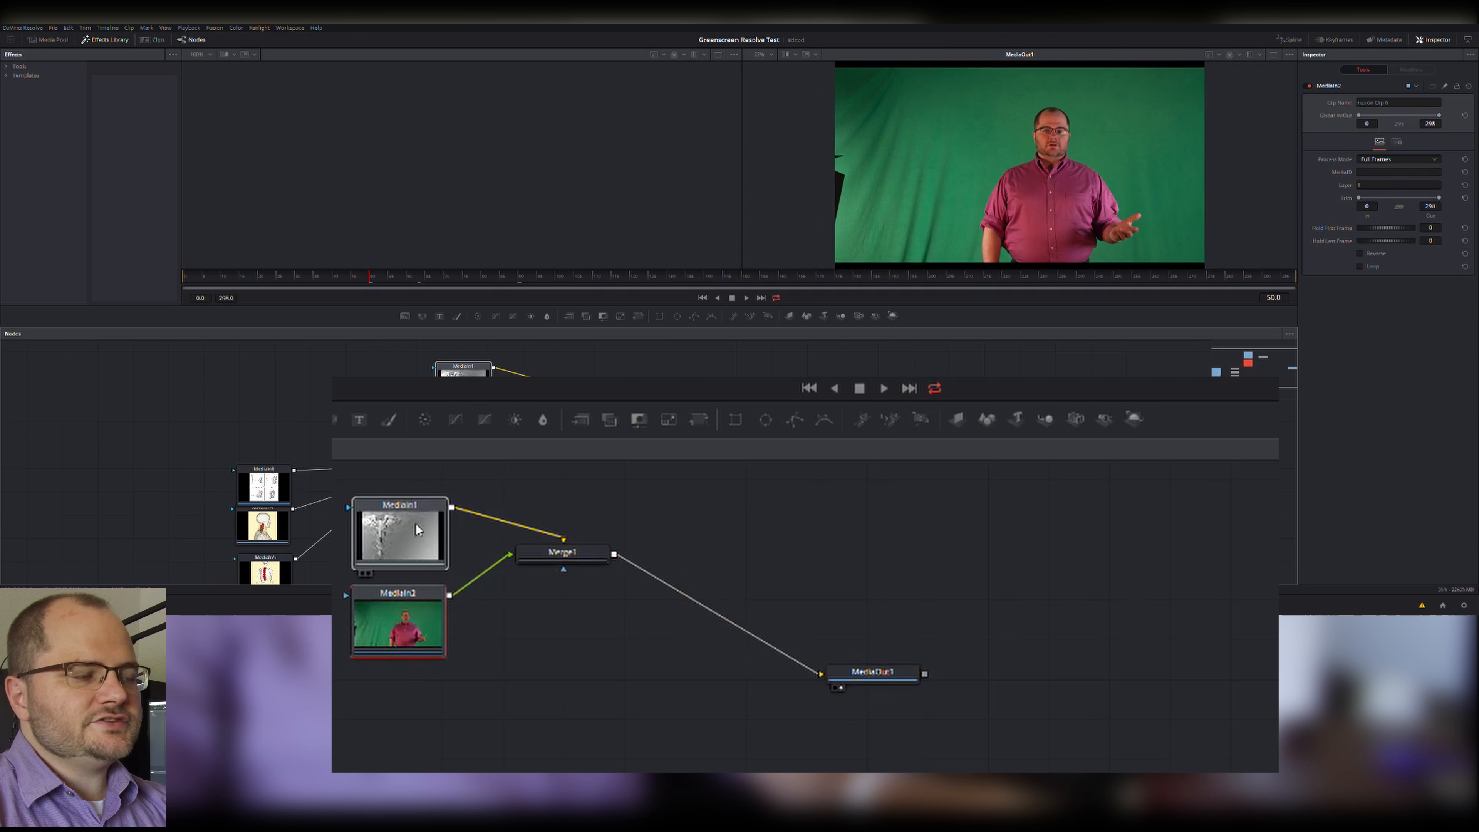
# - Compare MediaIn1 and MediaIn2 in the first viewer, finishing on the MediaIn1 background image
pyautogui.press('1')
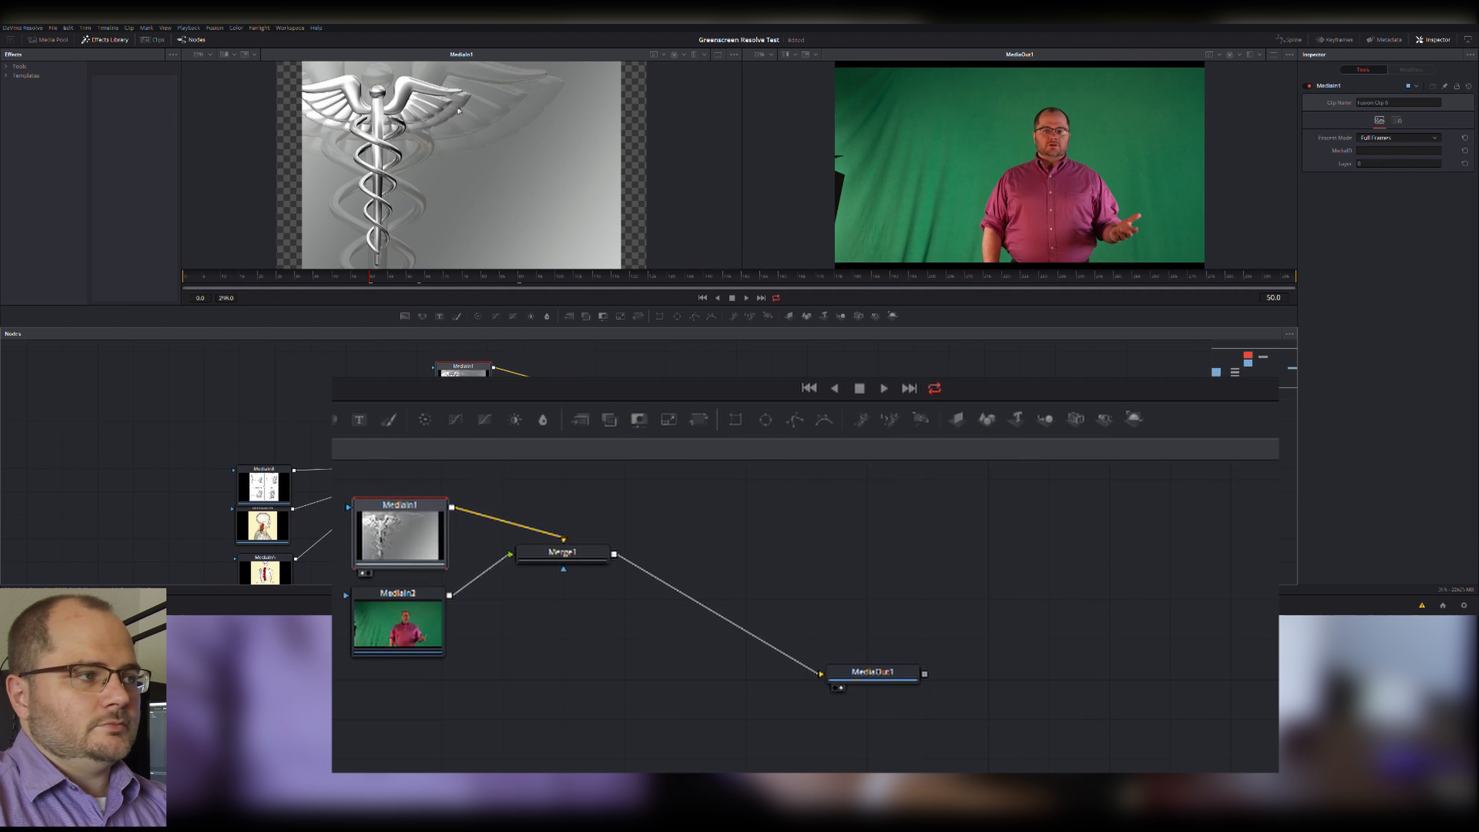
pyautogui.click(398, 621)
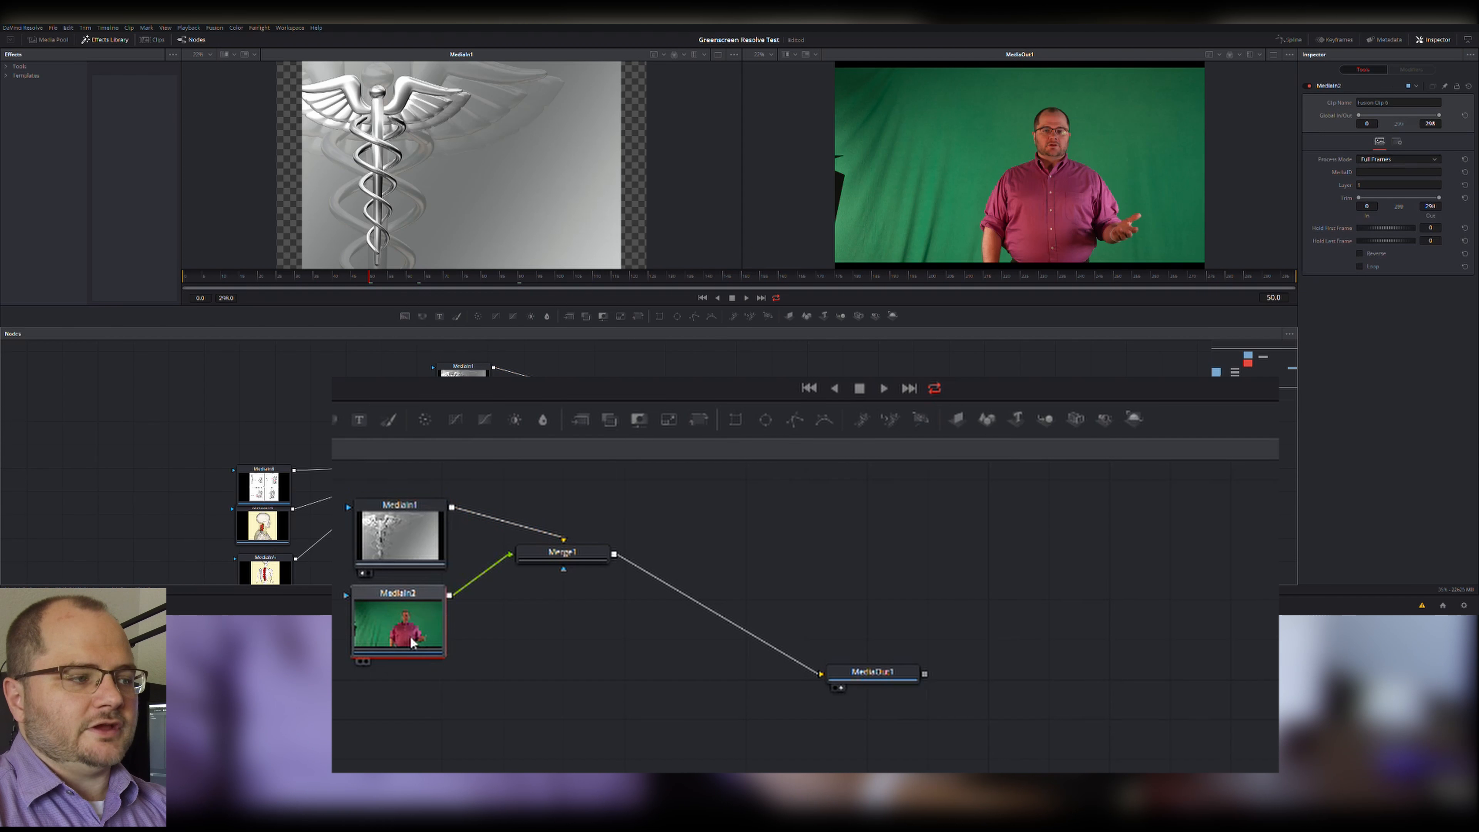
pyautogui.press('1')
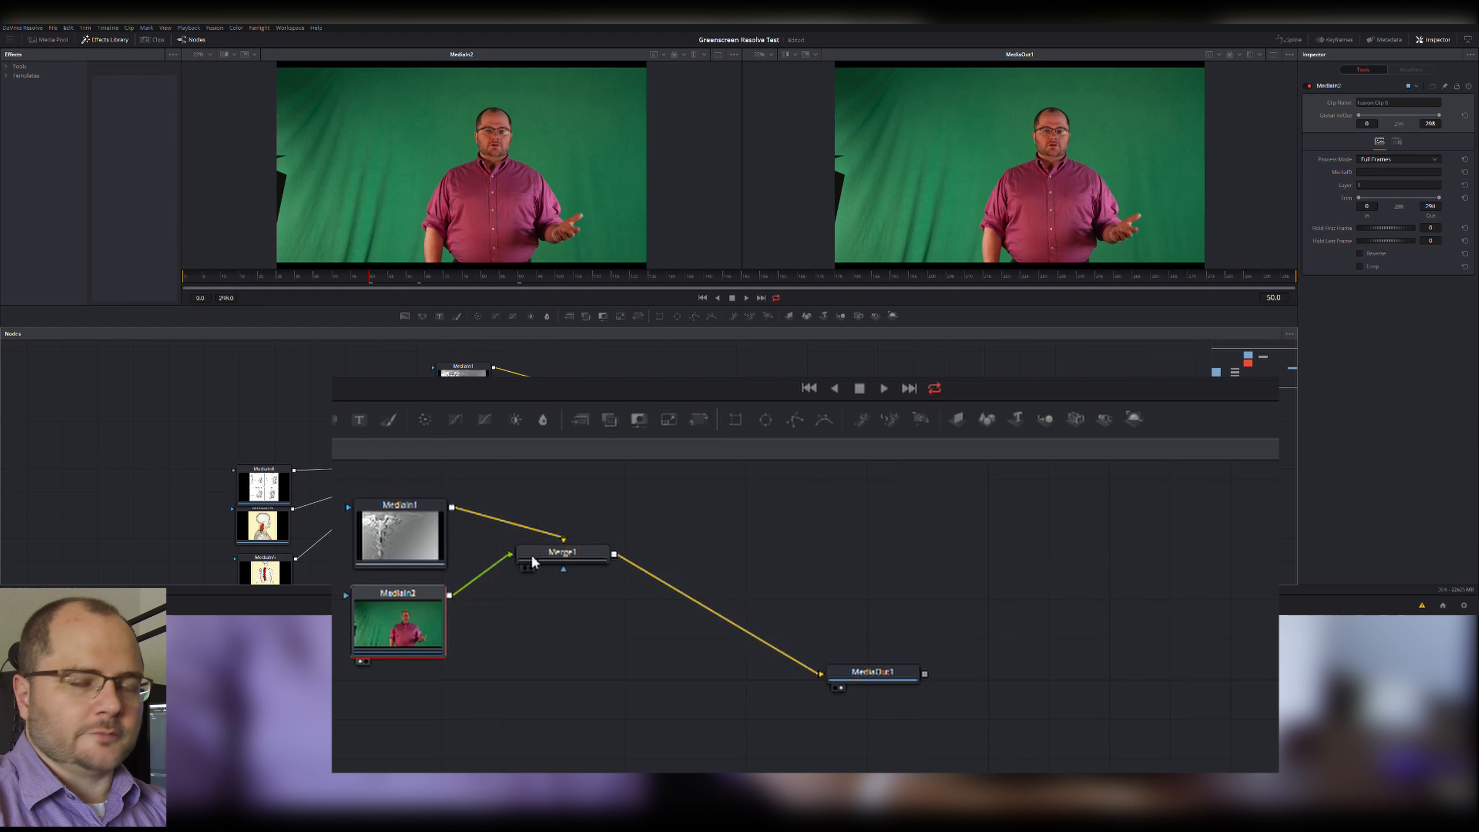
pyautogui.click(414, 539)
pyautogui.press('1')
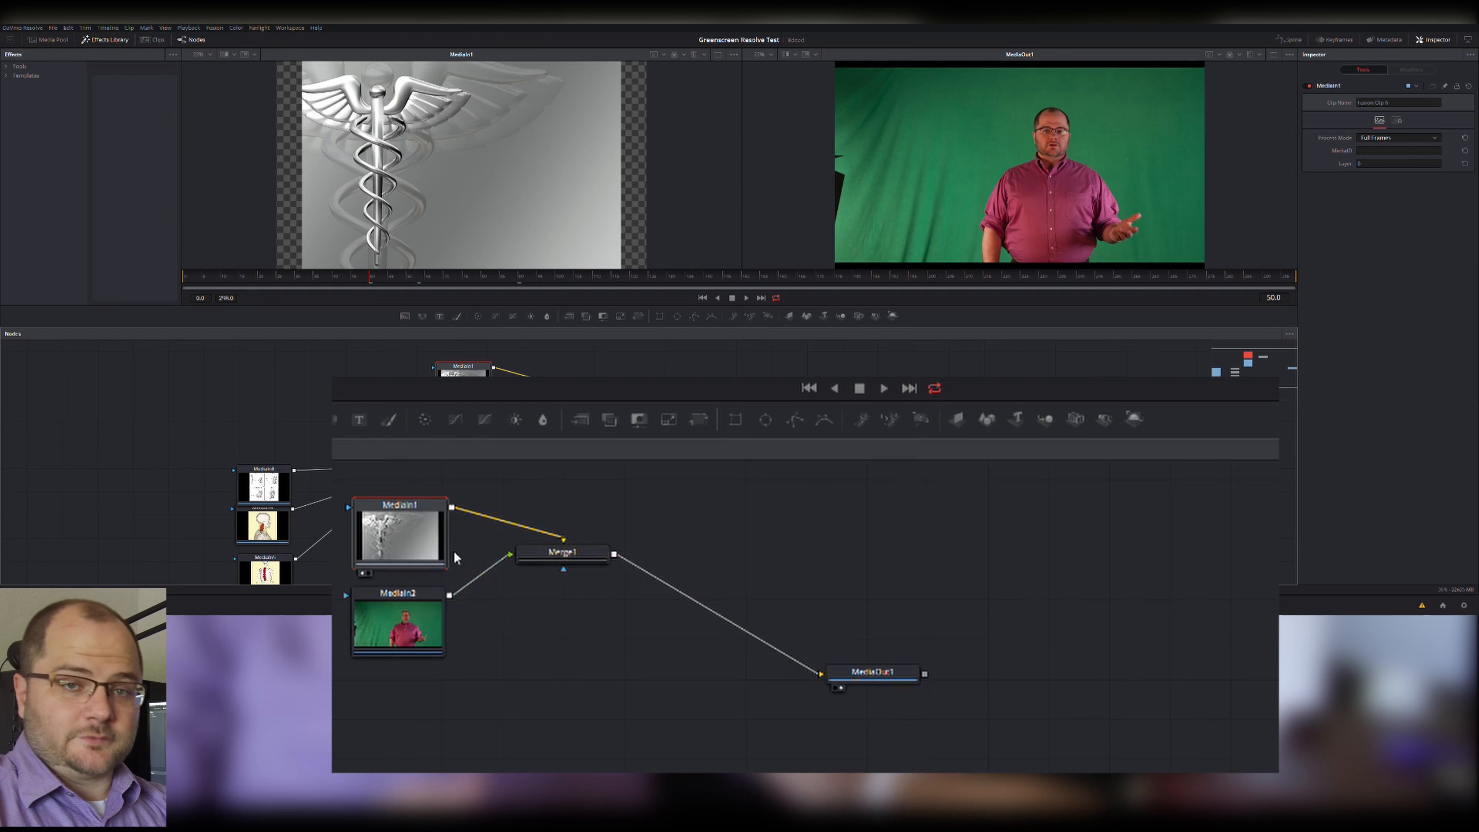
# - Rearrange the nodes so MediaIn2 sits above MediaIn1 and Merge1 lines up with MediaIn1
pyautogui.moveTo(408, 533); pyautogui.dragTo(372, 513)
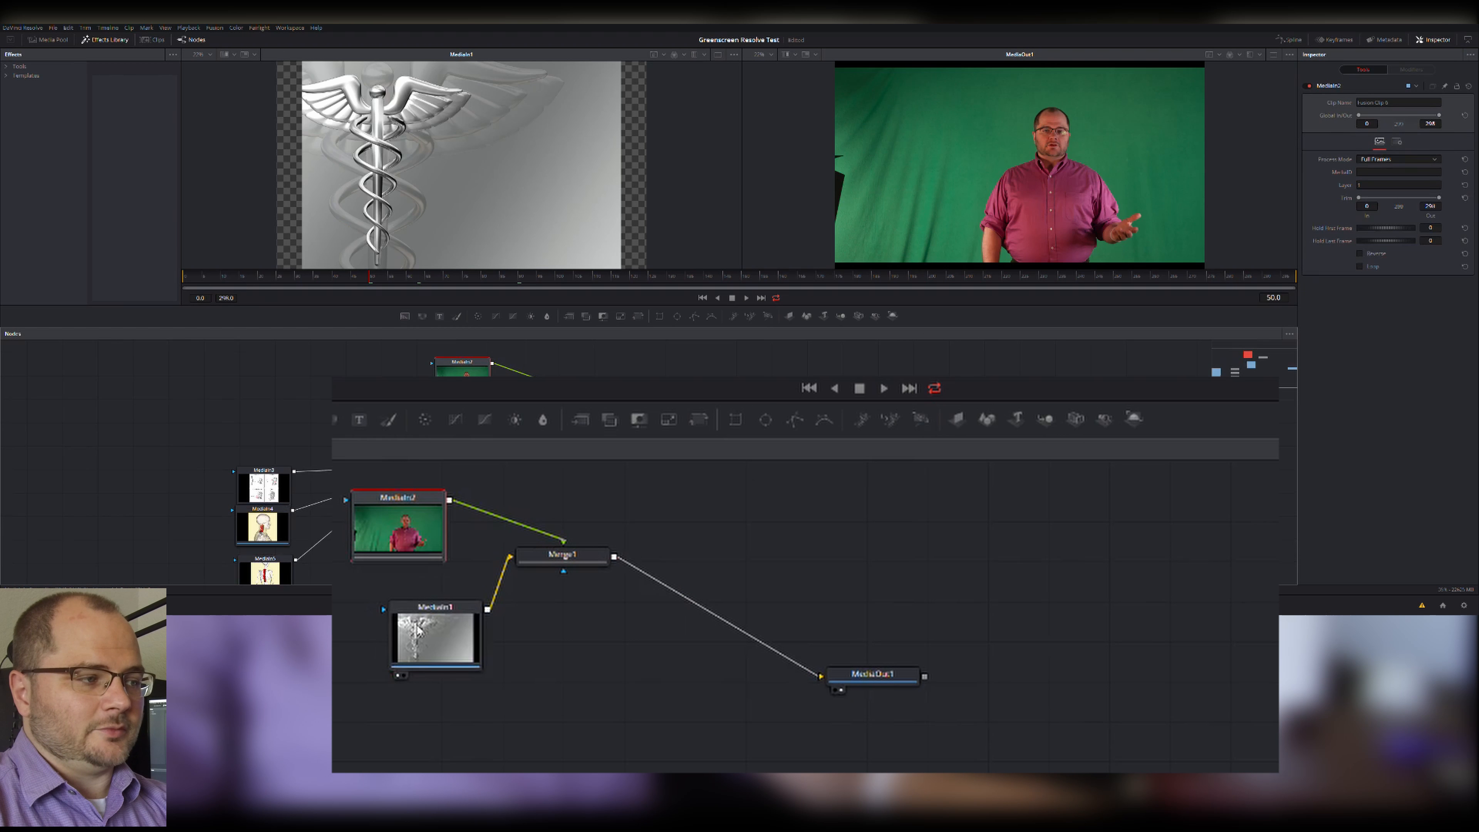
pyautogui.moveTo(419, 627); pyautogui.dragTo(389, 606)
pyautogui.moveTo(563, 555); pyautogui.dragTo(580, 601)
# - Insert an Ultra Keyer node between MediaIn2 and Merge1
pyautogui.click(410, 539)
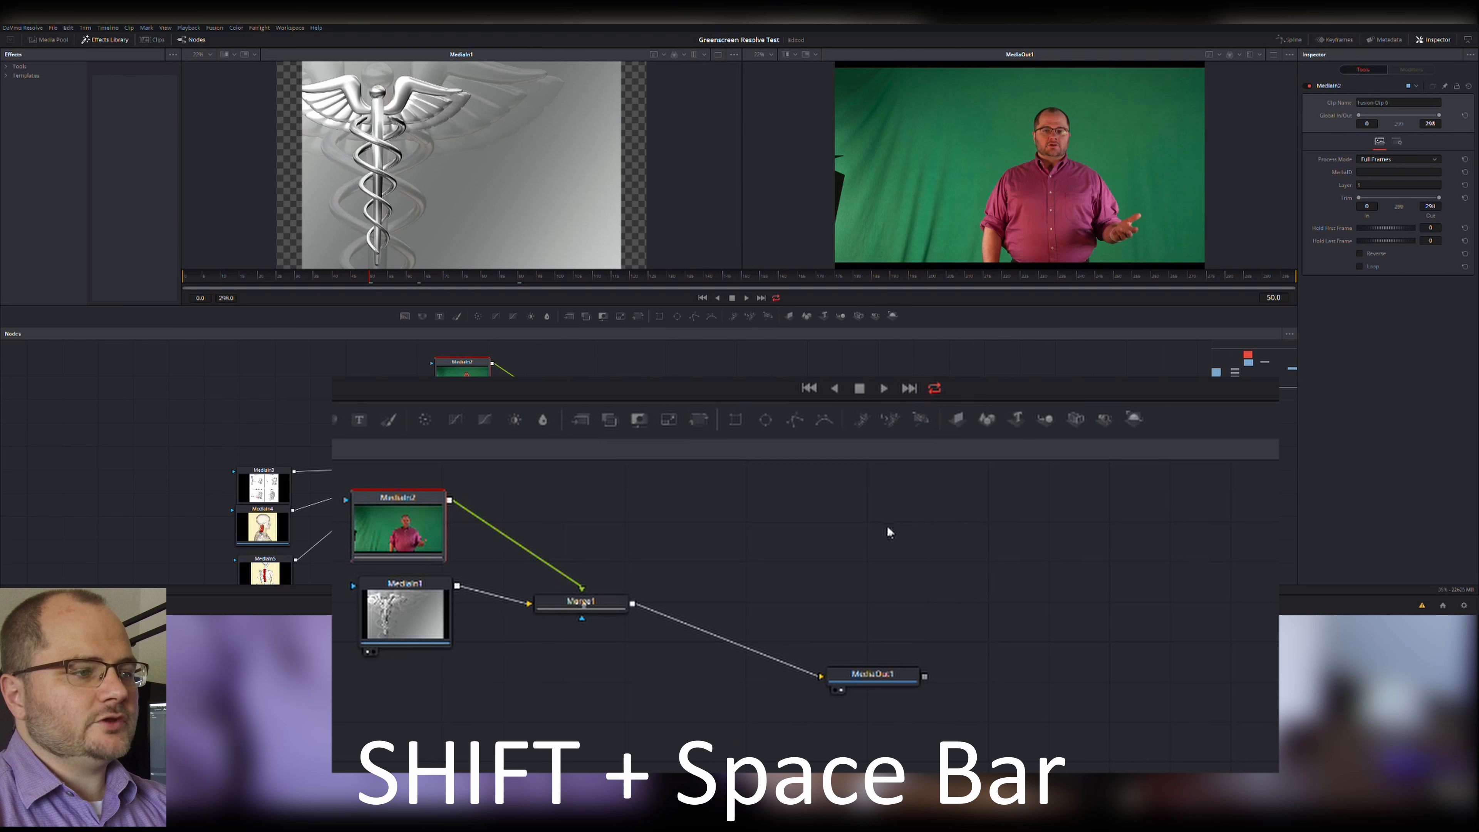
pyautogui.hotkey('shift', 'space')
pyautogui.write('ult')
pyautogui.press('Return')
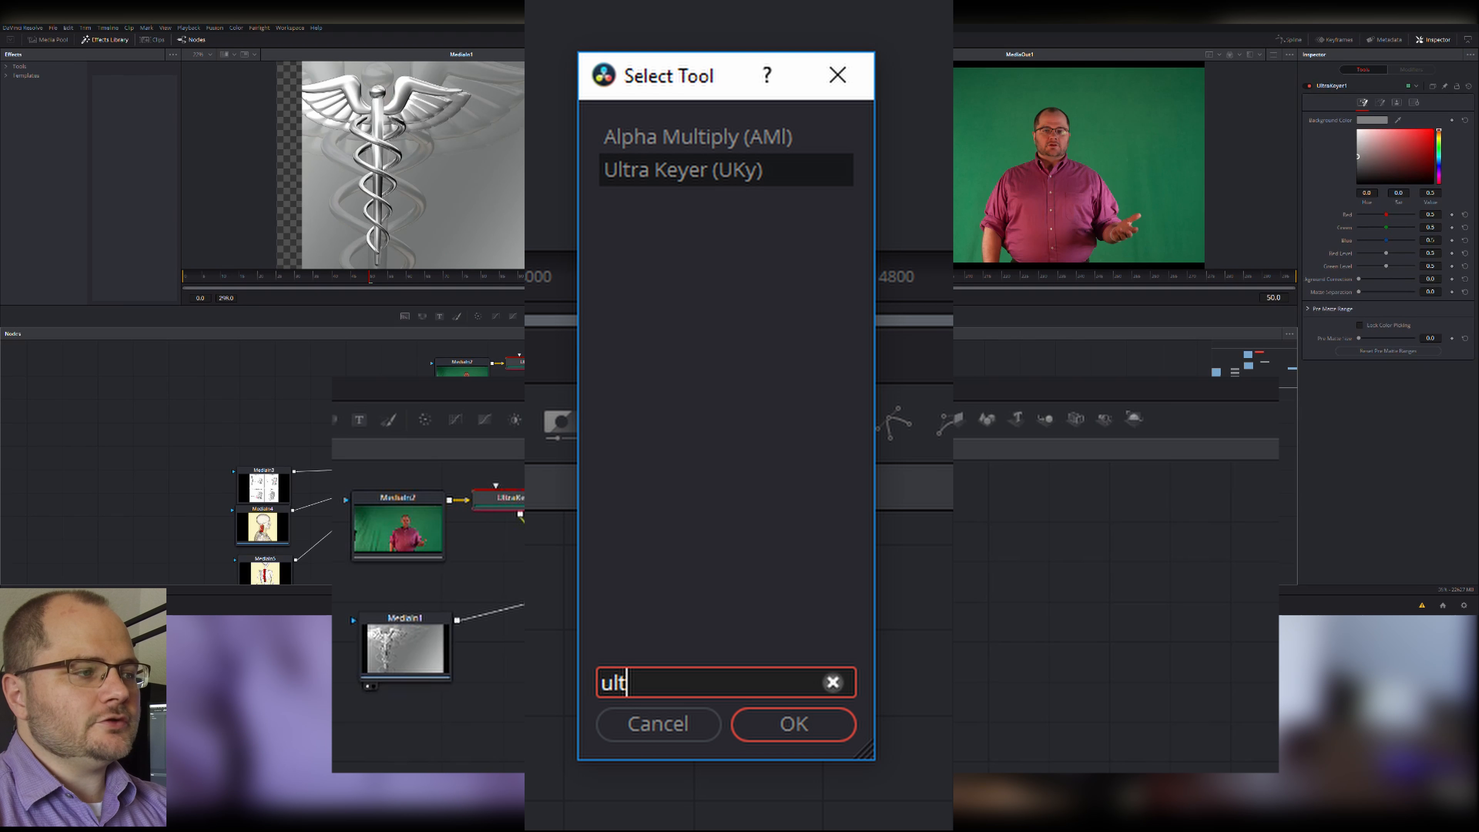
pyautogui.moveTo(520, 515); pyautogui.dragTo(531, 526)
# - Show MediaOut1 in the first viewer and the MediaIn2 green screen footage in the second
pyautogui.click(426, 529)
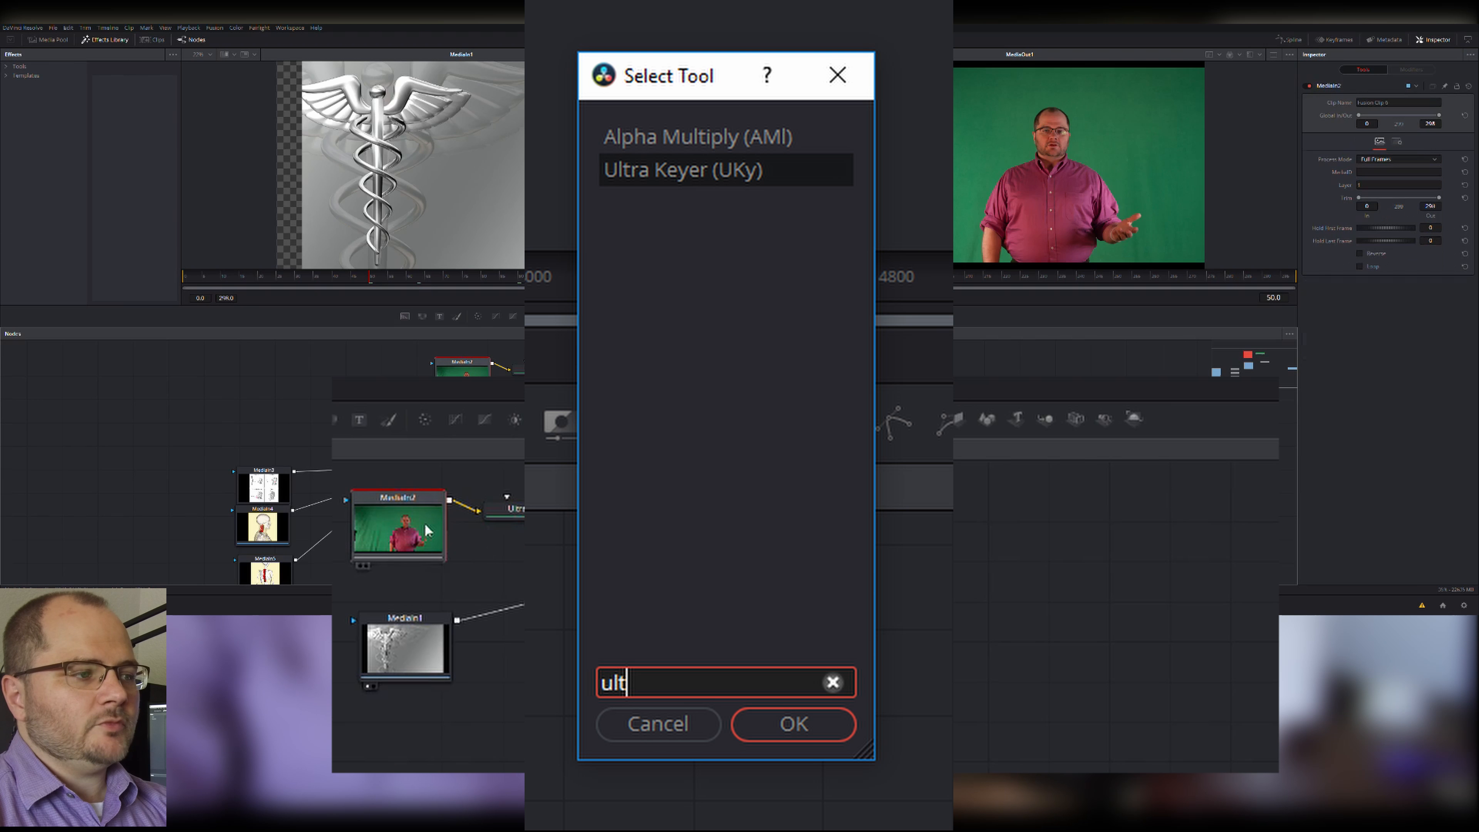
pyautogui.click(868, 676)
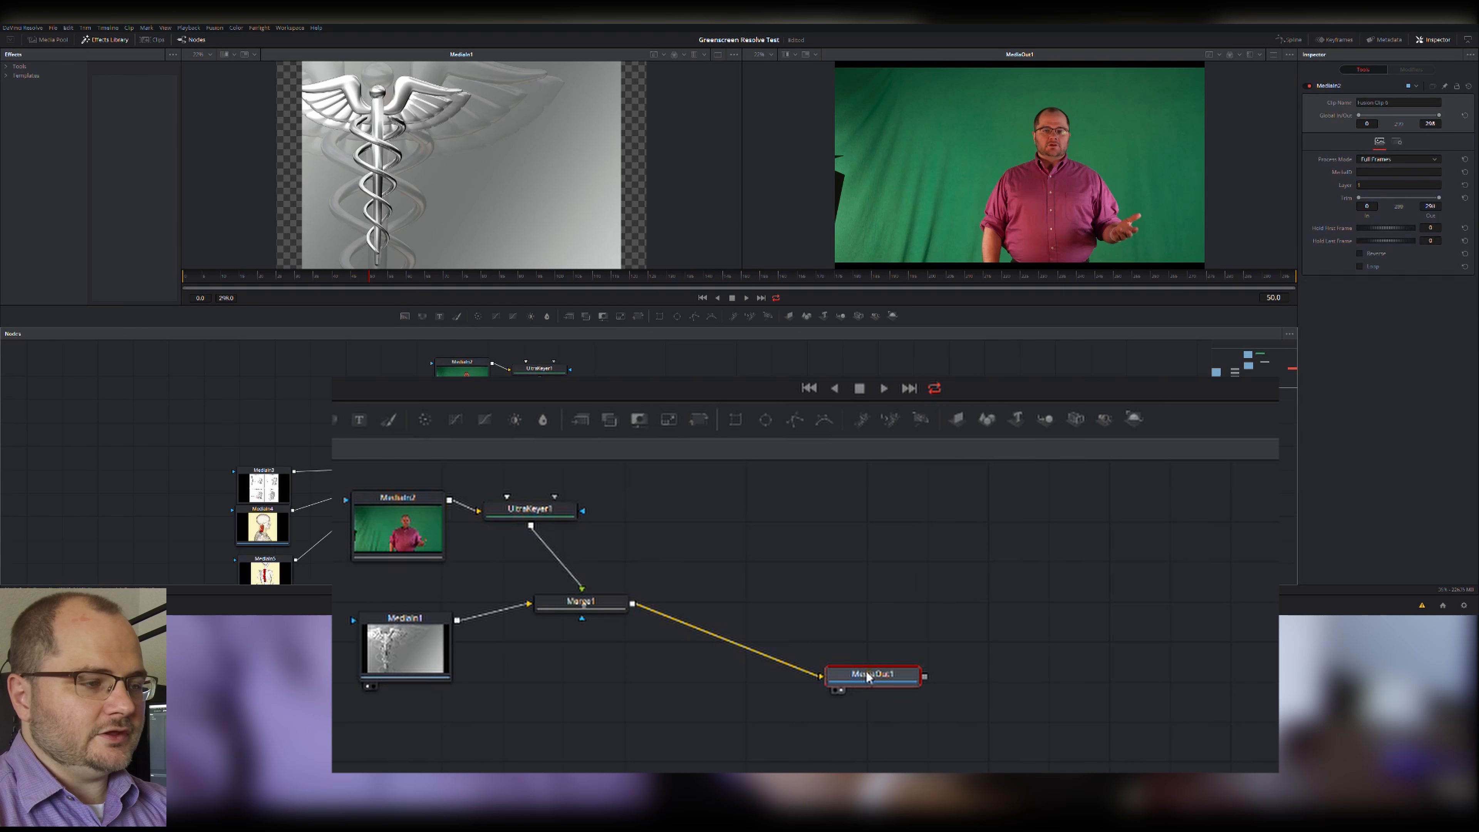
pyautogui.press('2')
pyautogui.press('1')
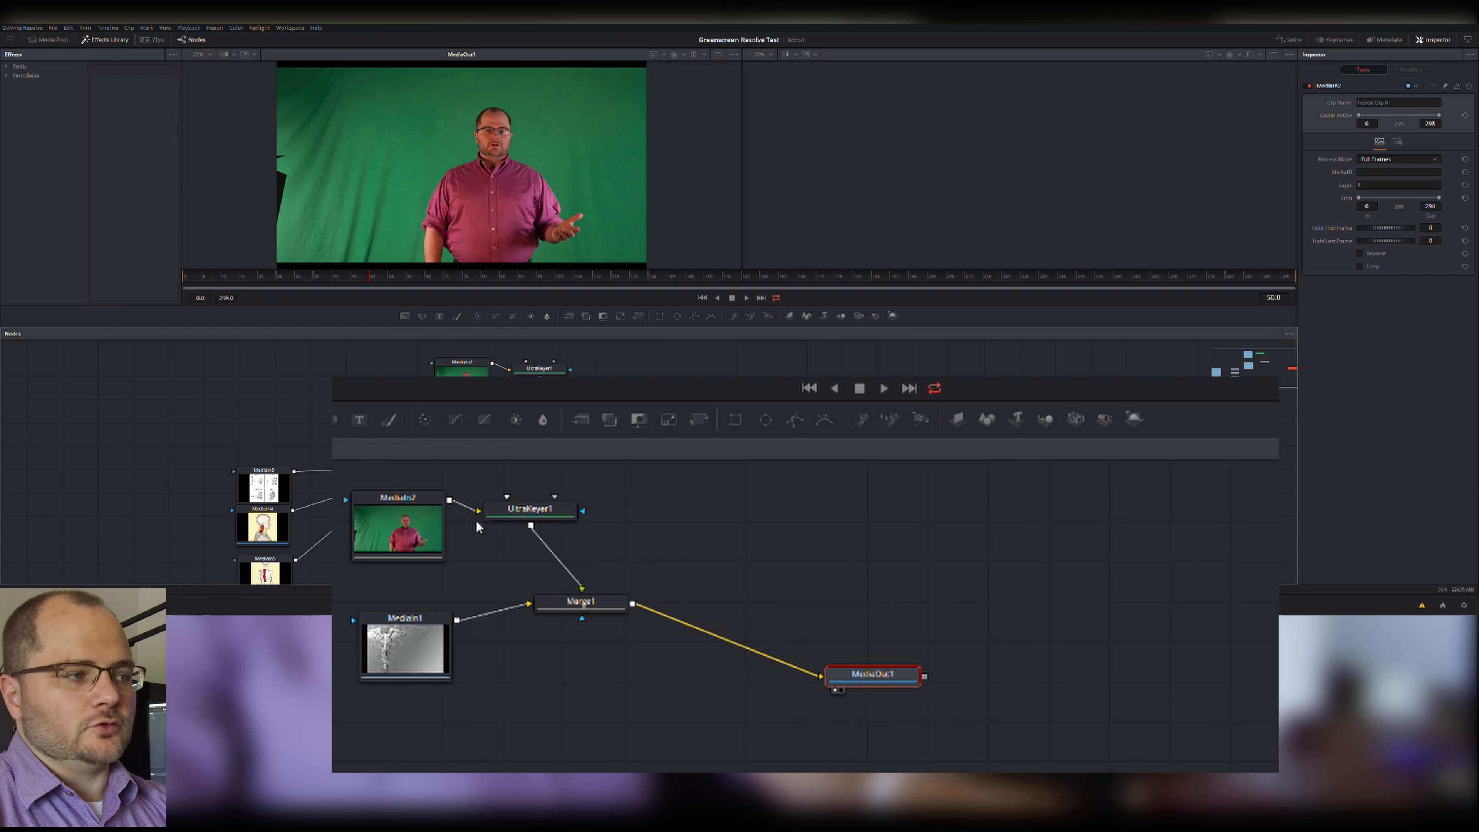
pyautogui.click(417, 533)
pyautogui.press('2')
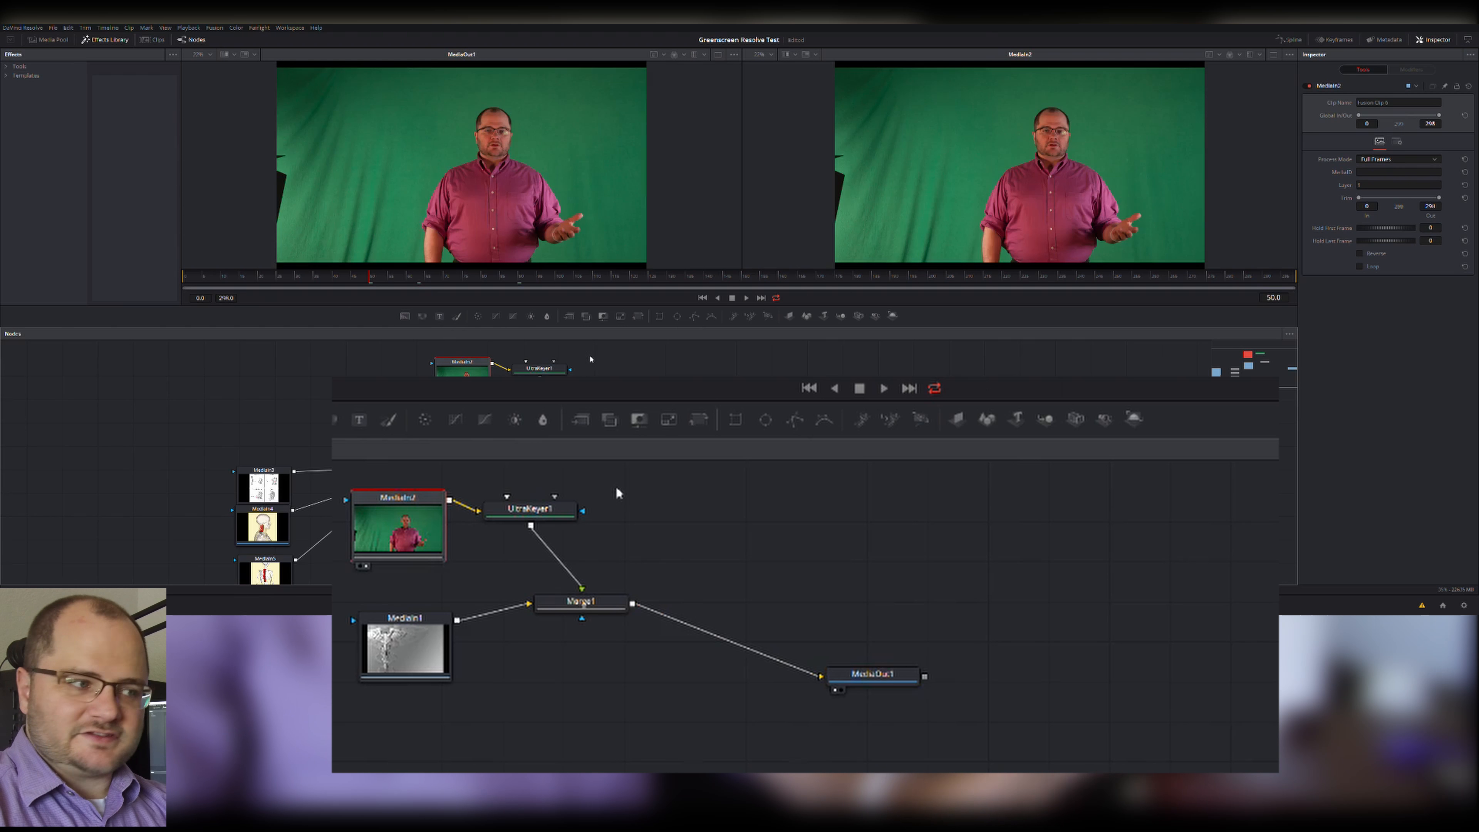
# - Set UltraKeyer1's background color by sampling the green backdrop beside the presenter in the MediaIn2 view
pyautogui.click(536, 370)
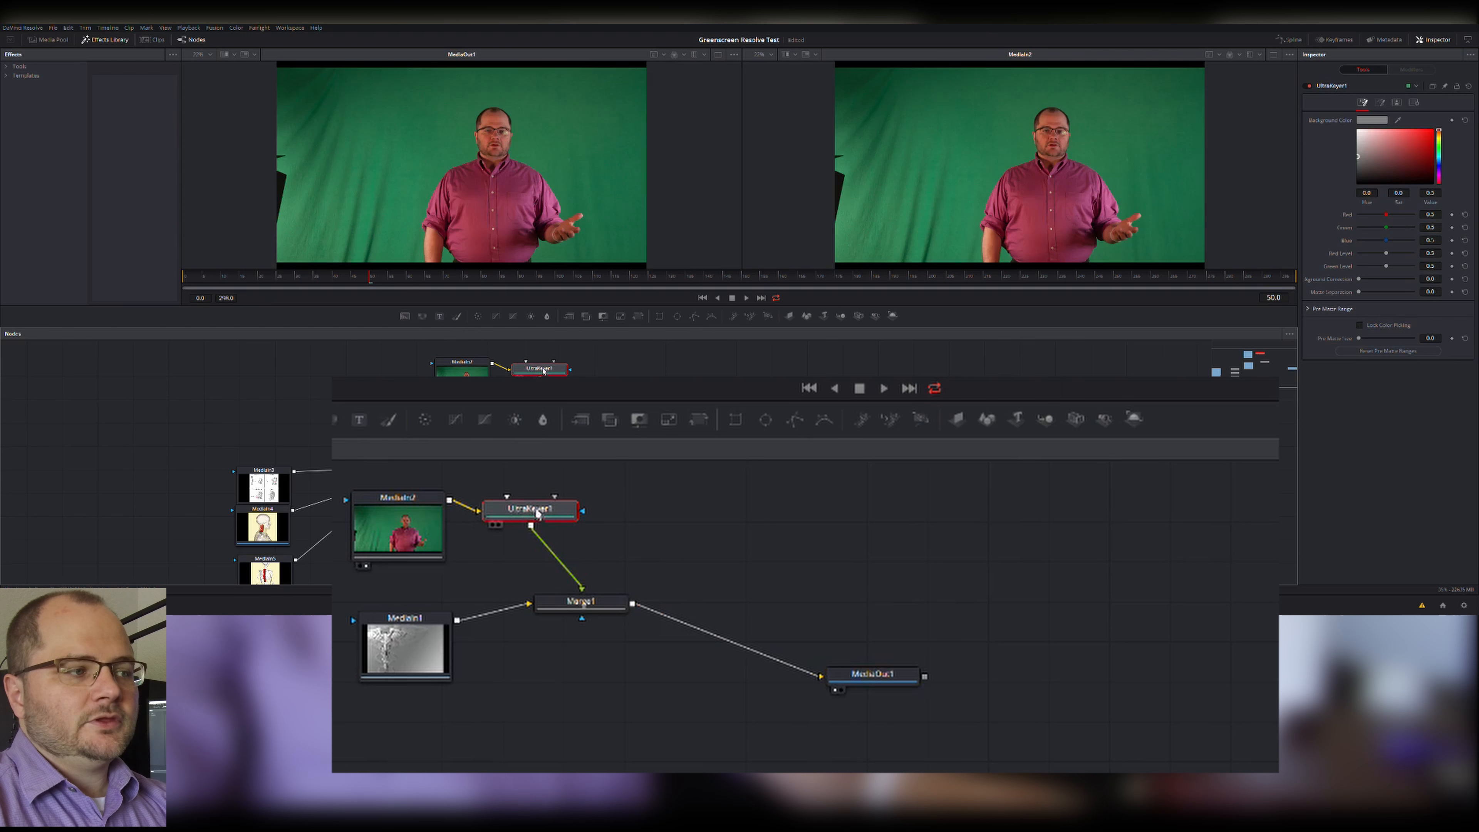
pyautogui.moveTo(1398, 120); pyautogui.dragTo(1082, 153)
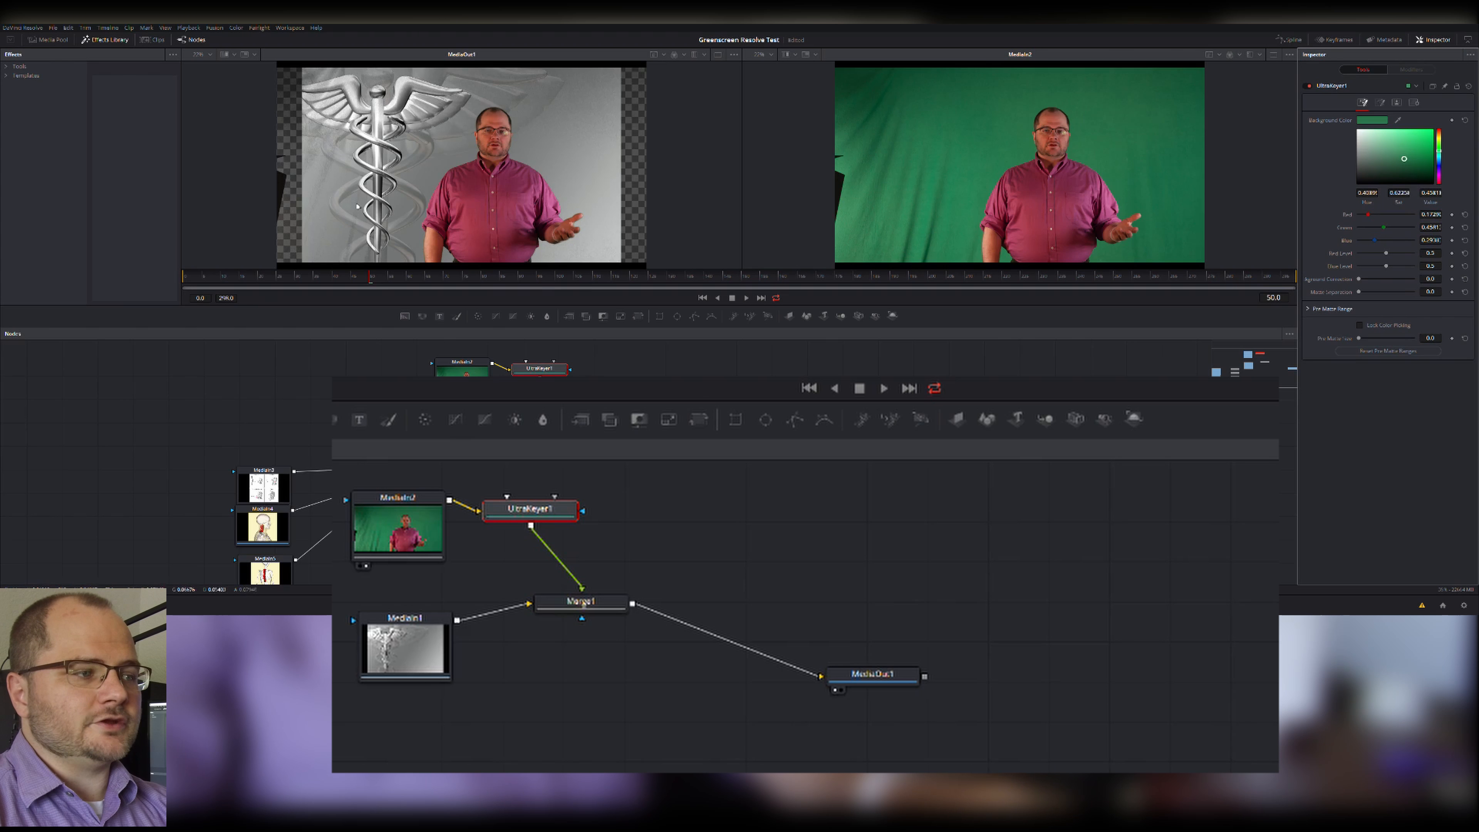
# - Add a Polygon mask node above UltraKeyer1 and connect its output to the keyer's GarbageMatte input
pyautogui.moveTo(406, 466); pyautogui.dragTo(554, 543)
pyautogui.moveTo(435, 519); pyautogui.dragTo(452, 546)
pyautogui.click(550, 501)
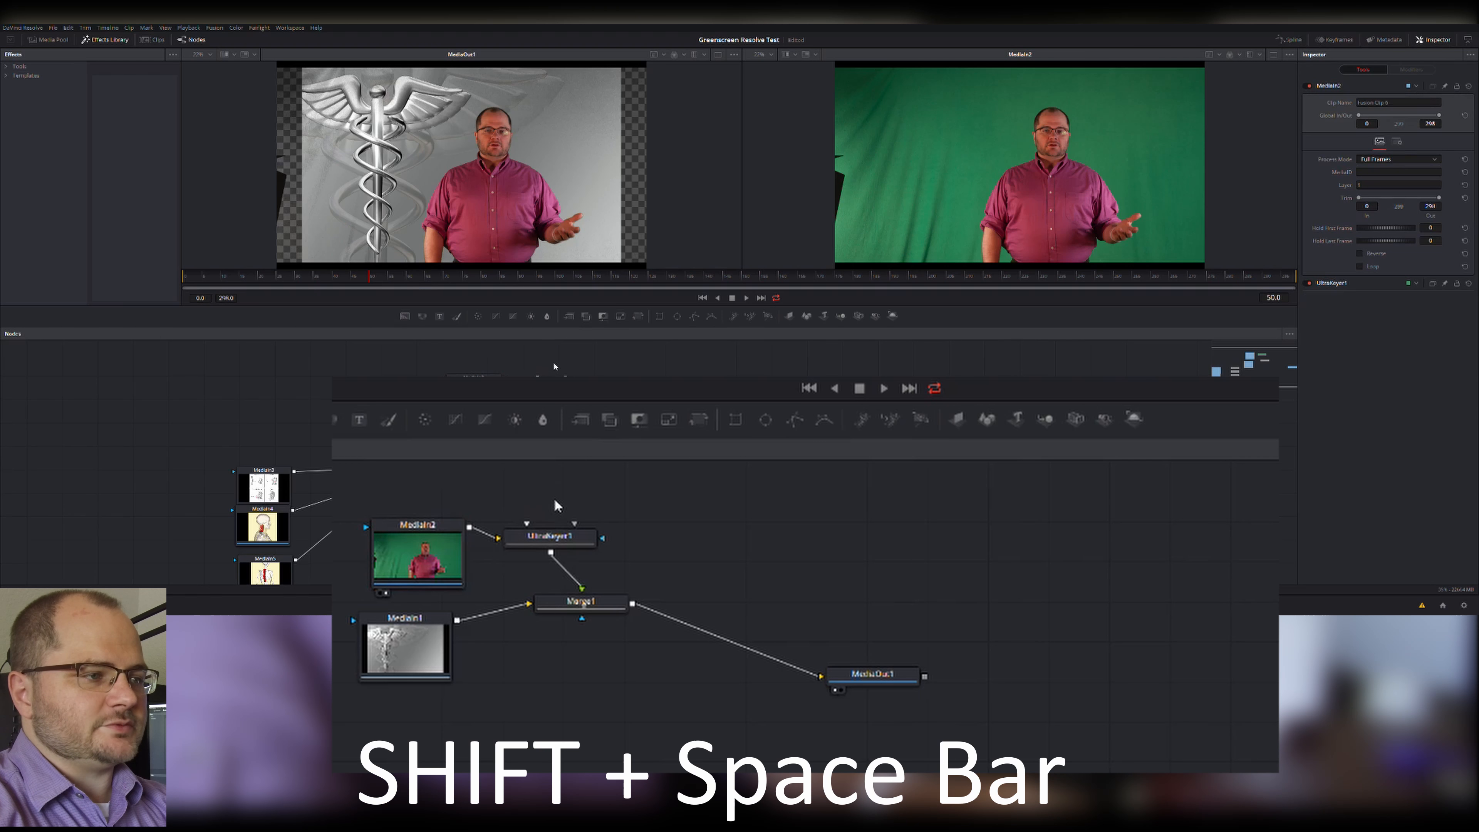
pyautogui.hotkey('shift', 'space')
pyautogui.write('poly')
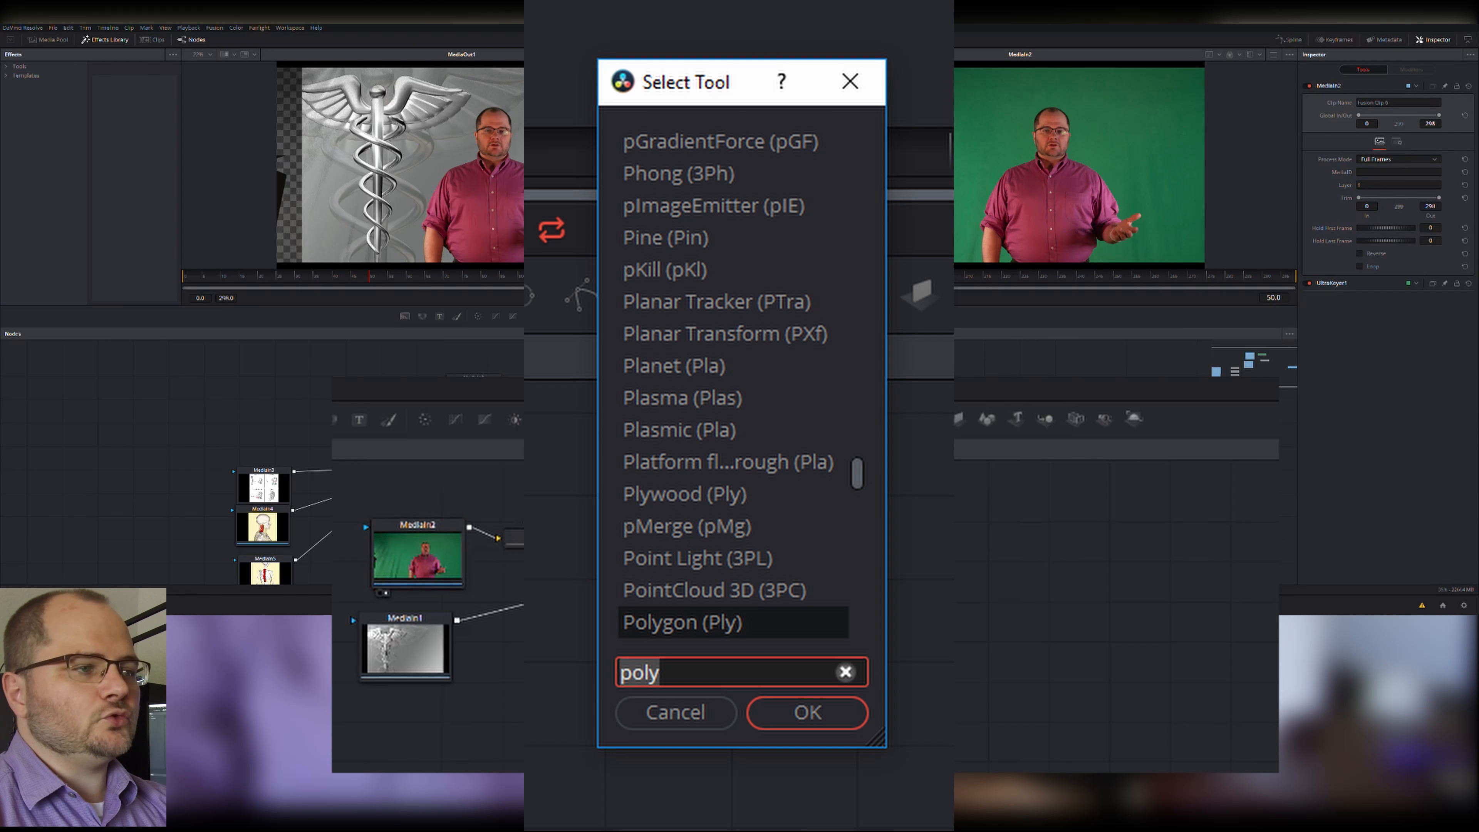
pyautogui.press('Return')
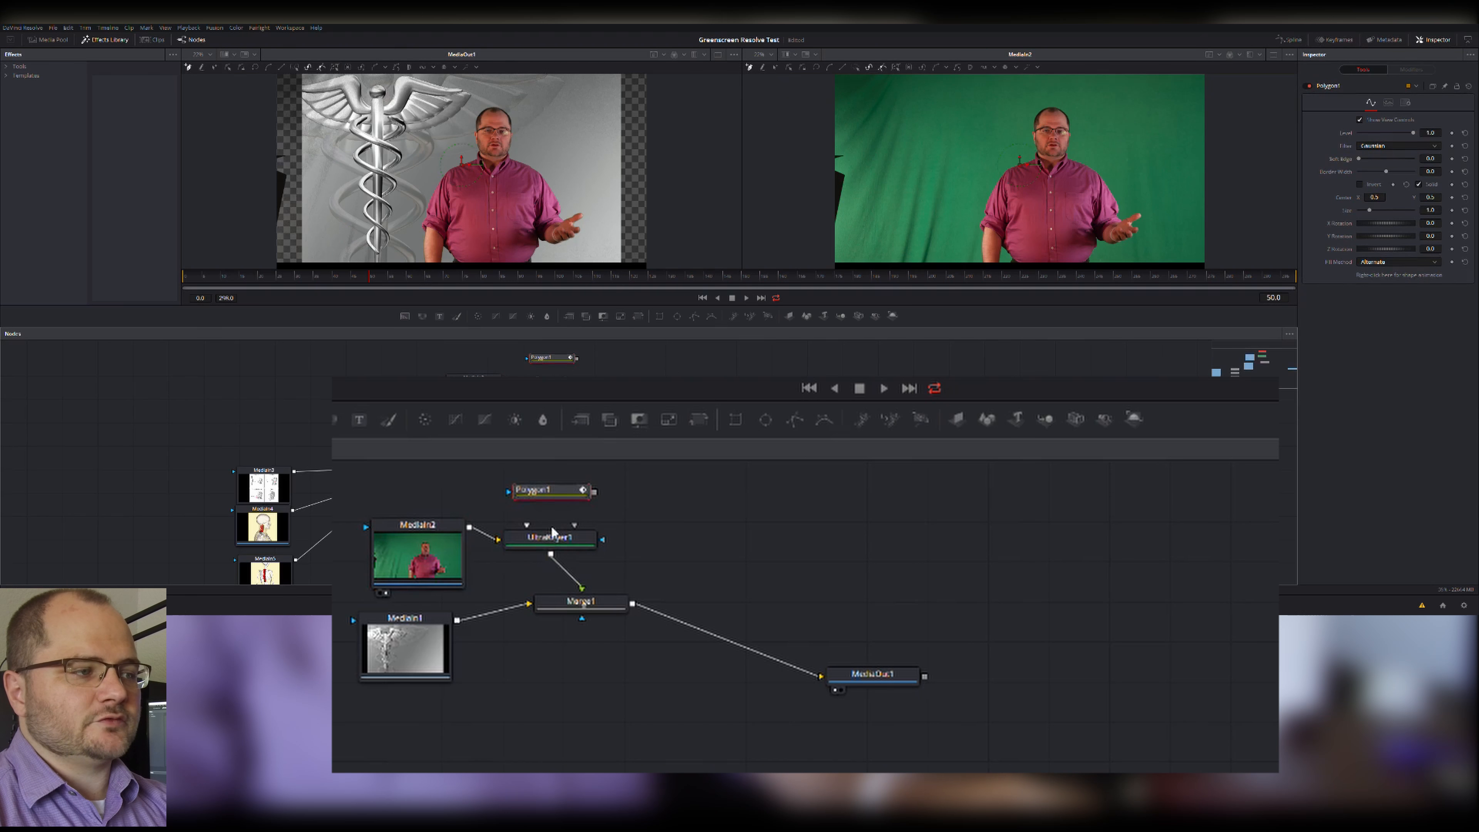
pyautogui.moveTo(595, 492); pyautogui.dragTo(581, 542)
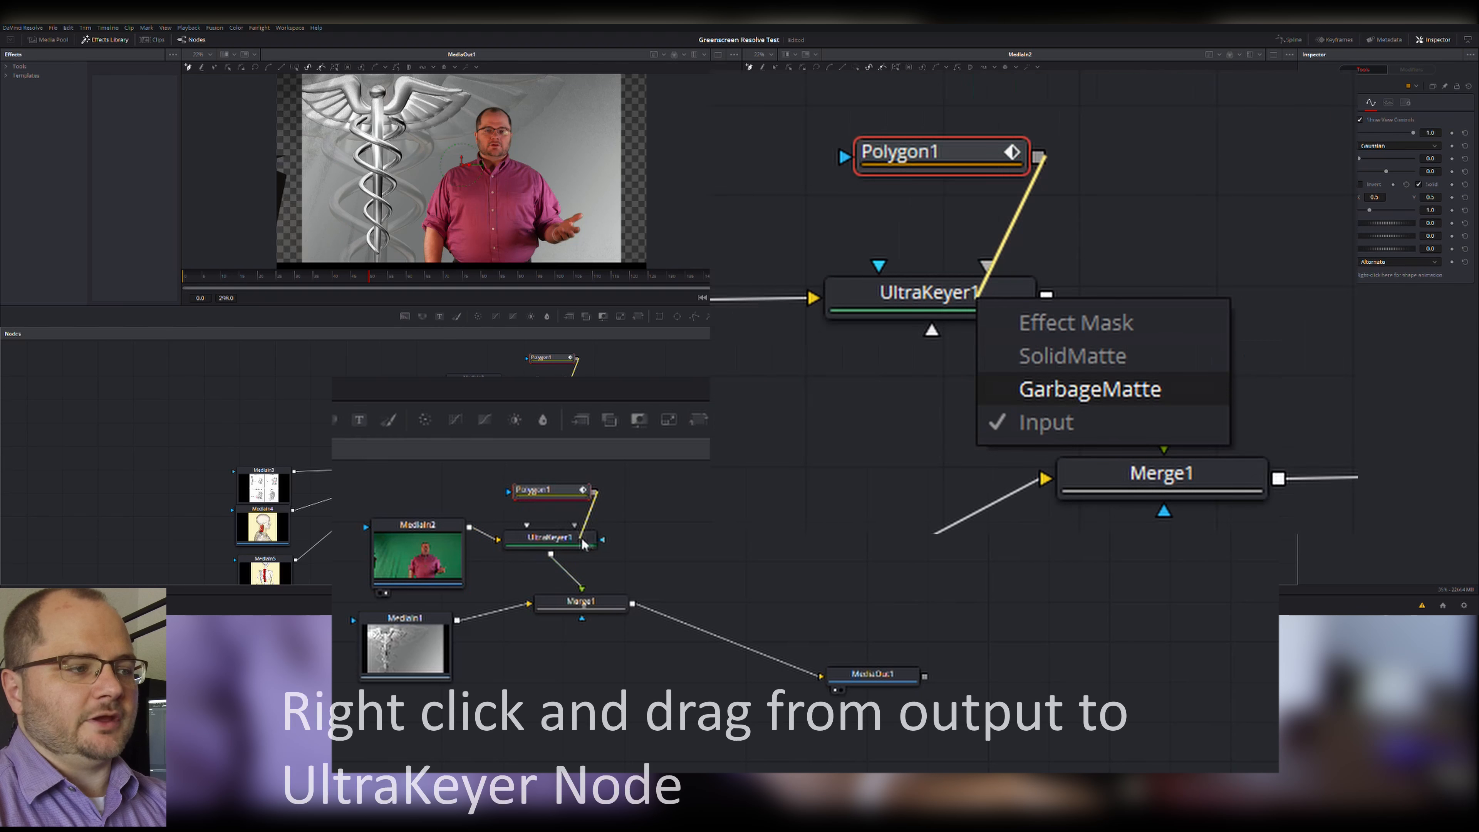
pyautogui.click(607, 579)
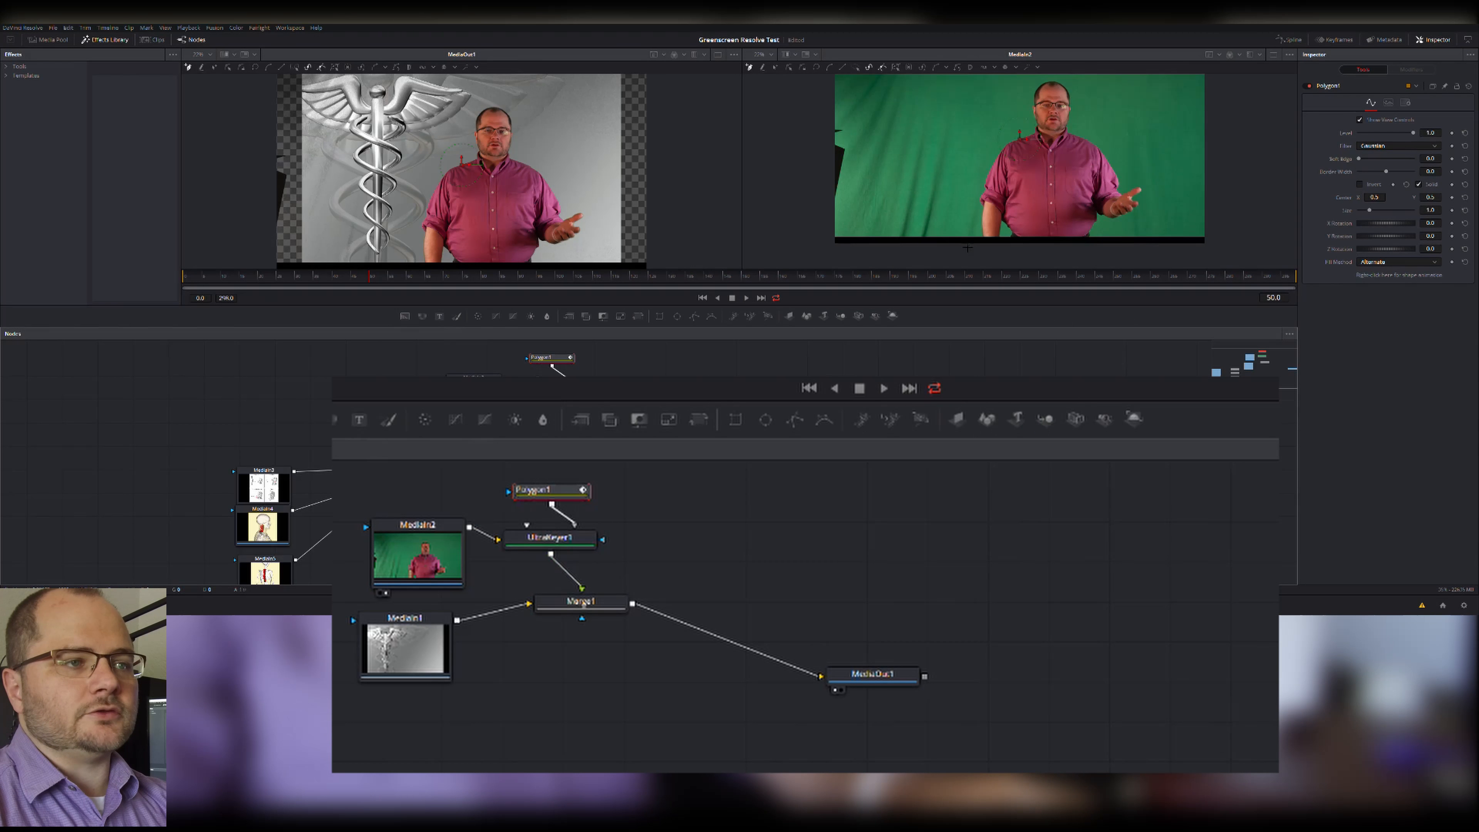
# - Draw a closed polygon mask loosely around the presenter and his hand, extending below the frame's lower edge
pyautogui.click(951, 235)
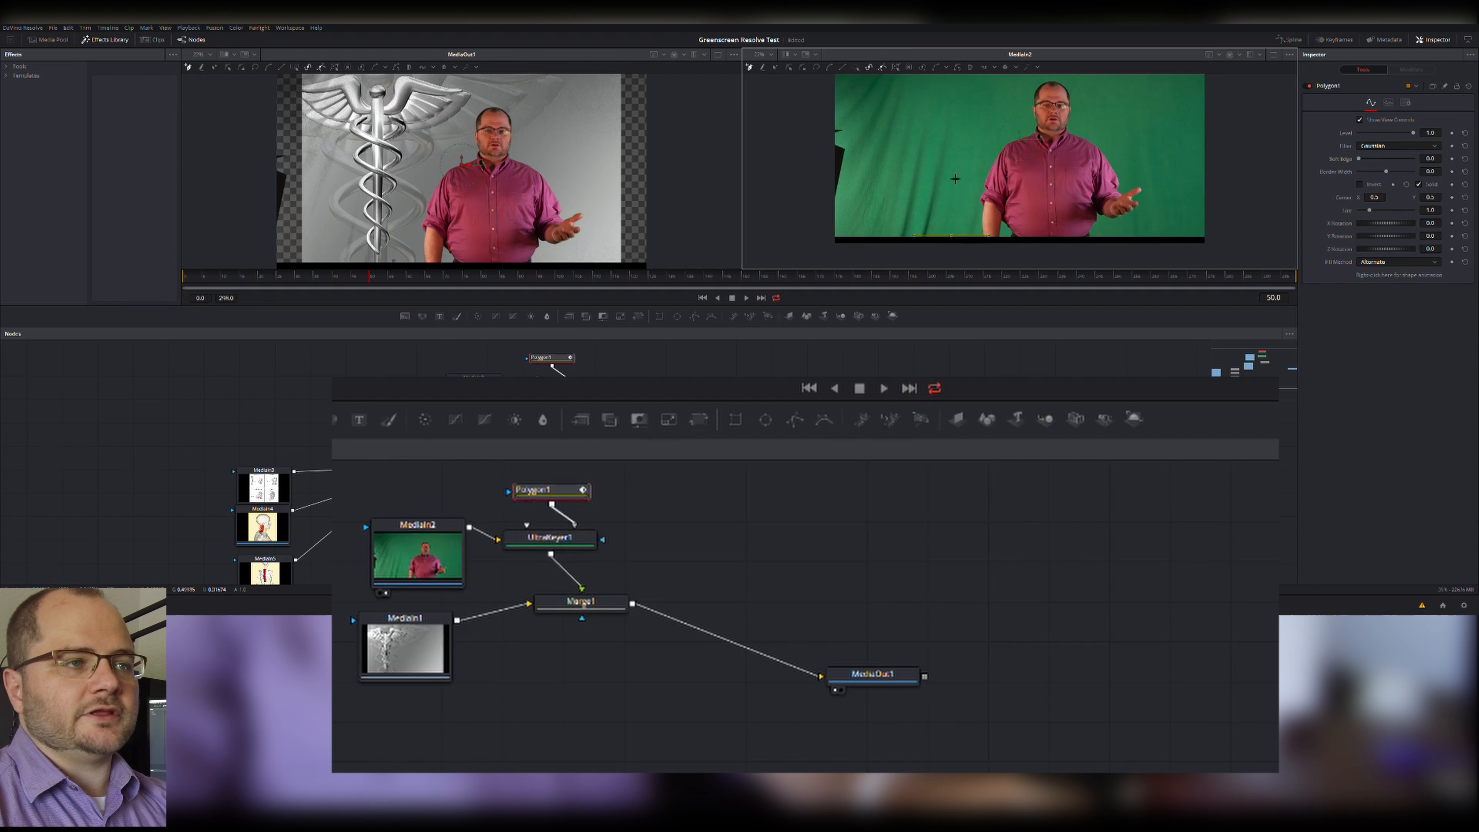
pyautogui.click(948, 160)
pyautogui.click(994, 94)
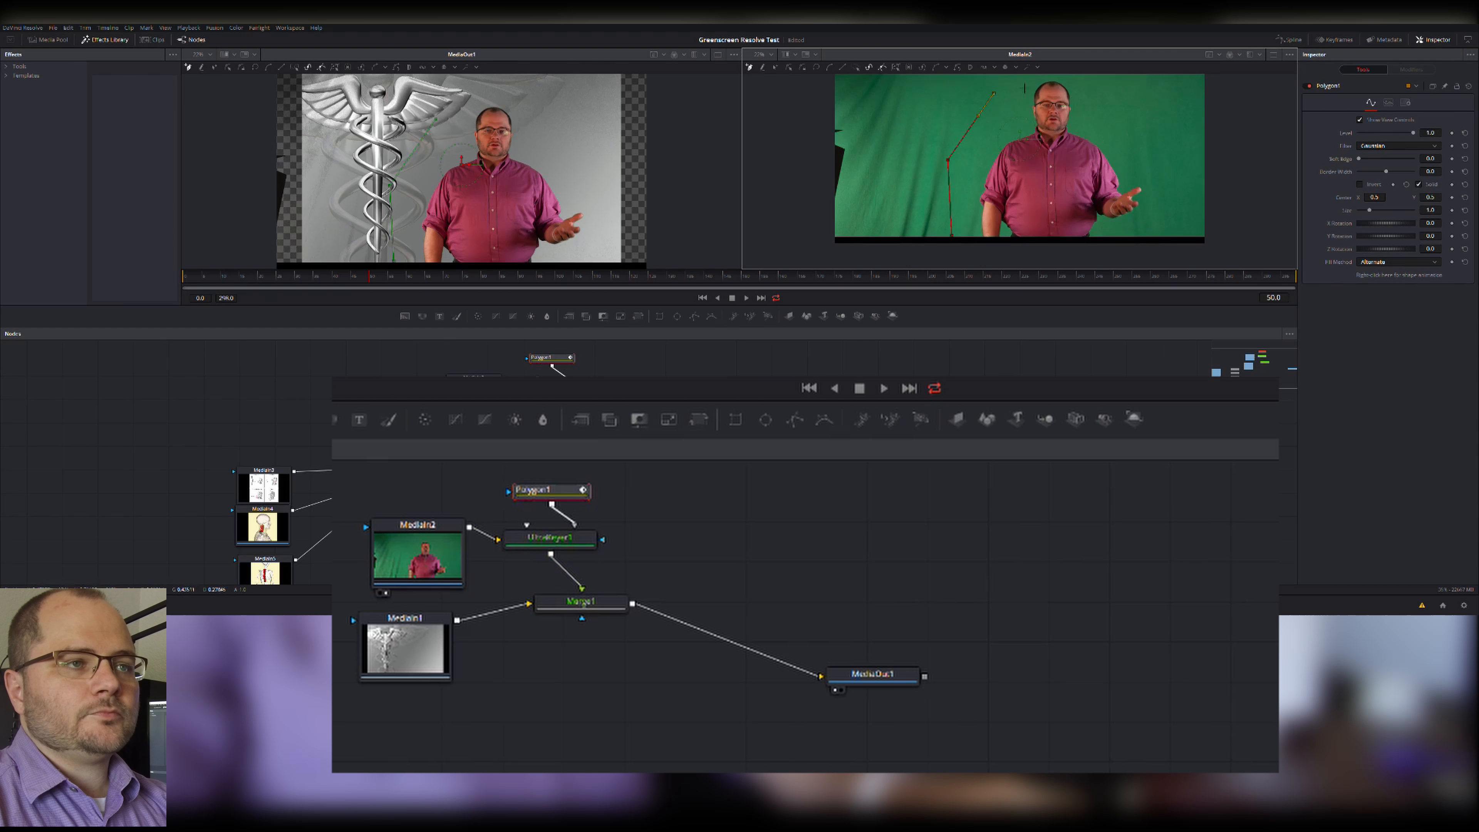
pyautogui.click(1058, 79)
pyautogui.click(1123, 81)
pyautogui.click(1156, 154)
pyautogui.click(1156, 222)
pyautogui.click(1156, 247)
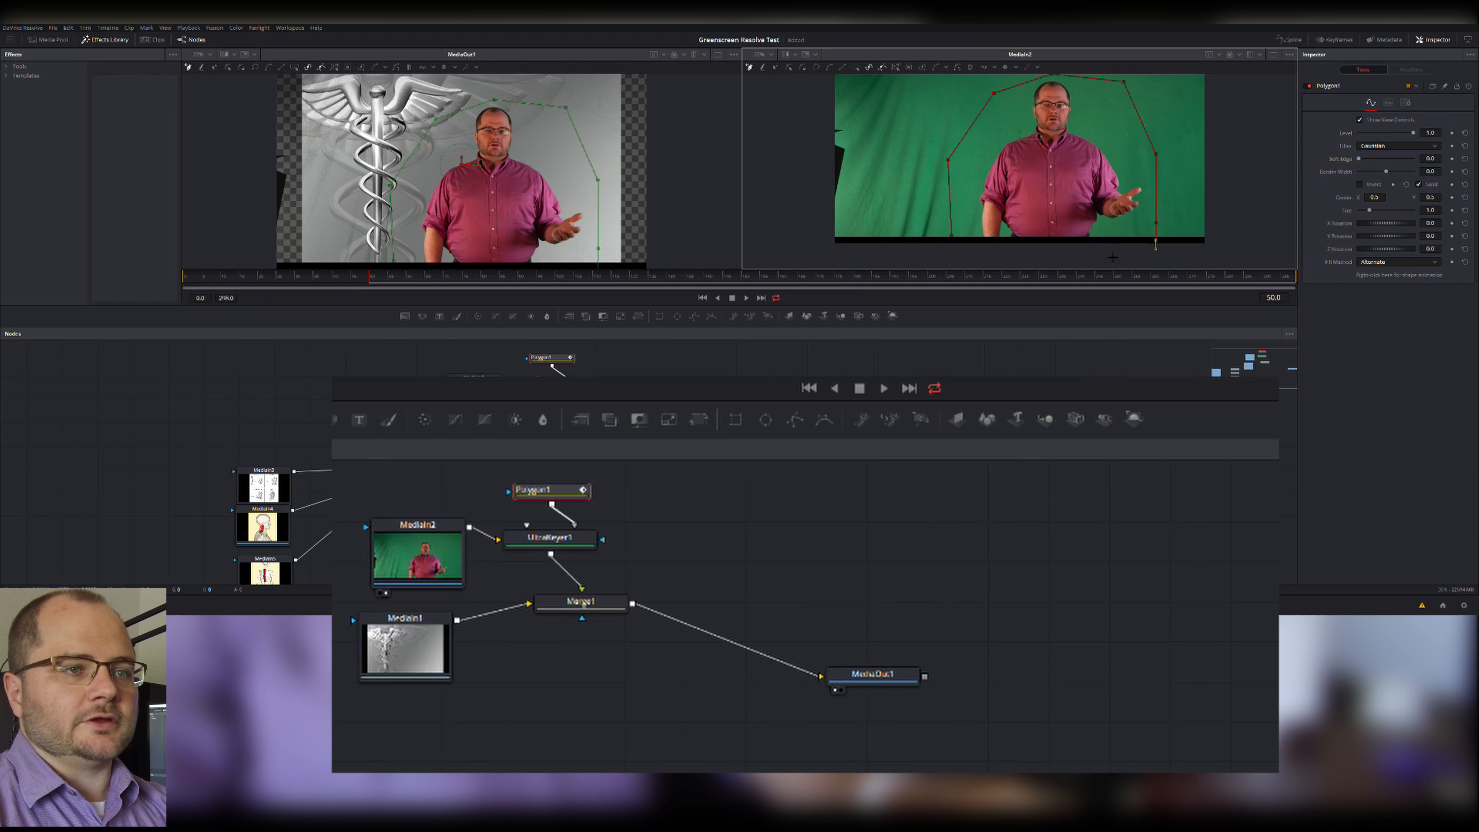
pyautogui.click(952, 247)
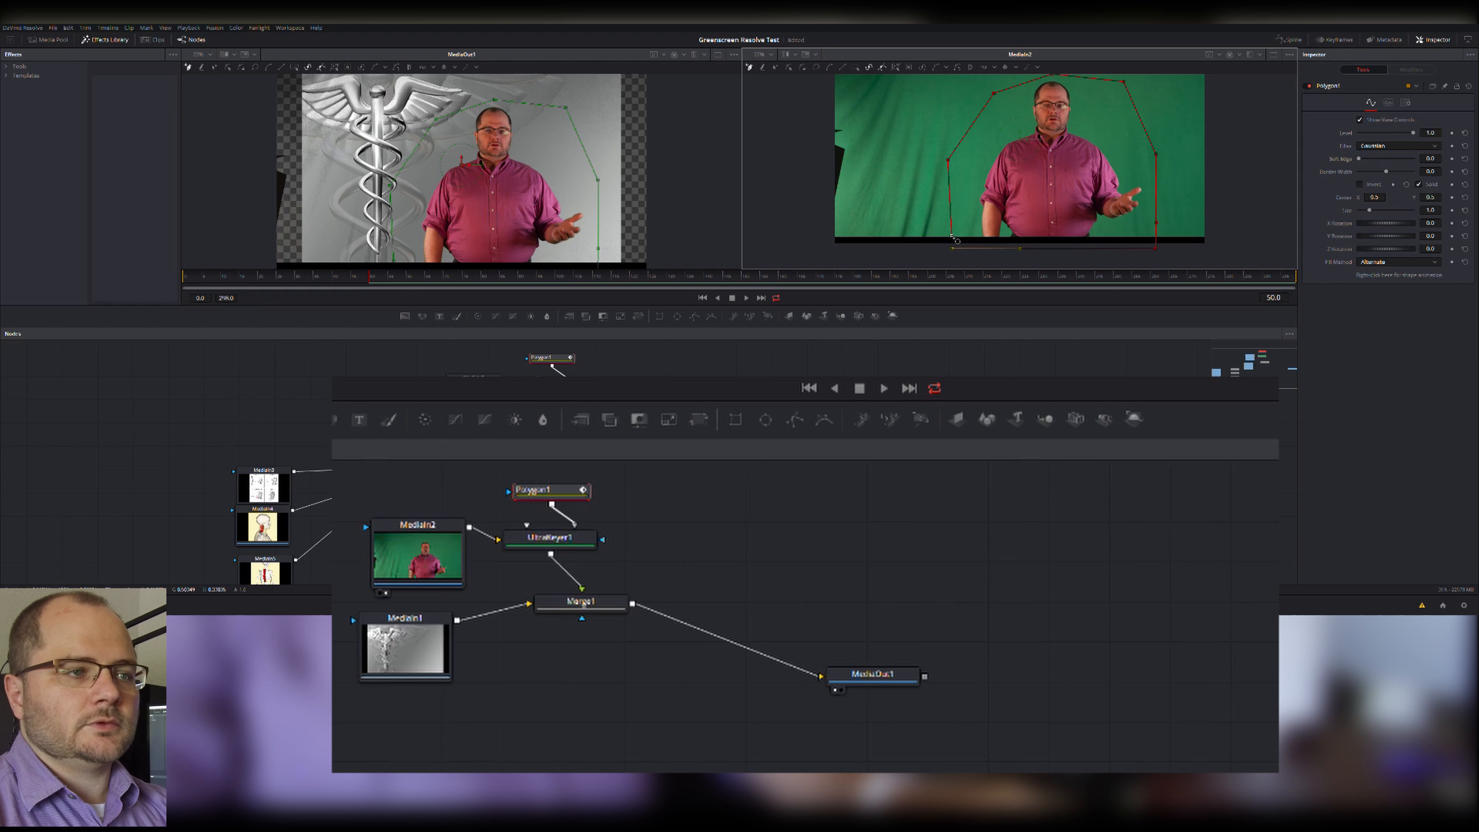
pyautogui.click(953, 237)
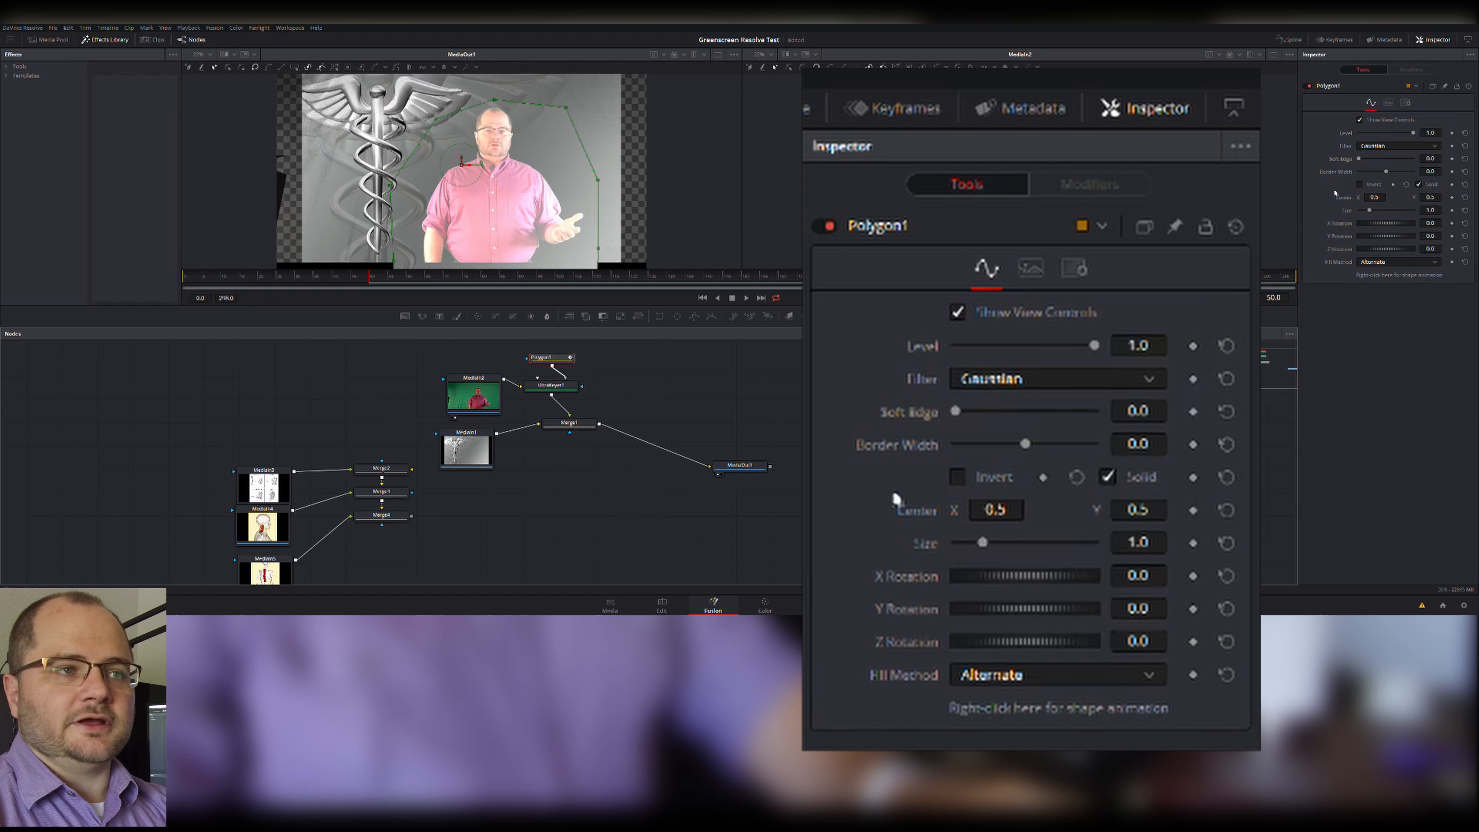
# - Invert the Polygon1 mask and space out the Polygon1 and MediaIn2 nodes around UltraKeyer1
pyautogui.click(1360, 184)
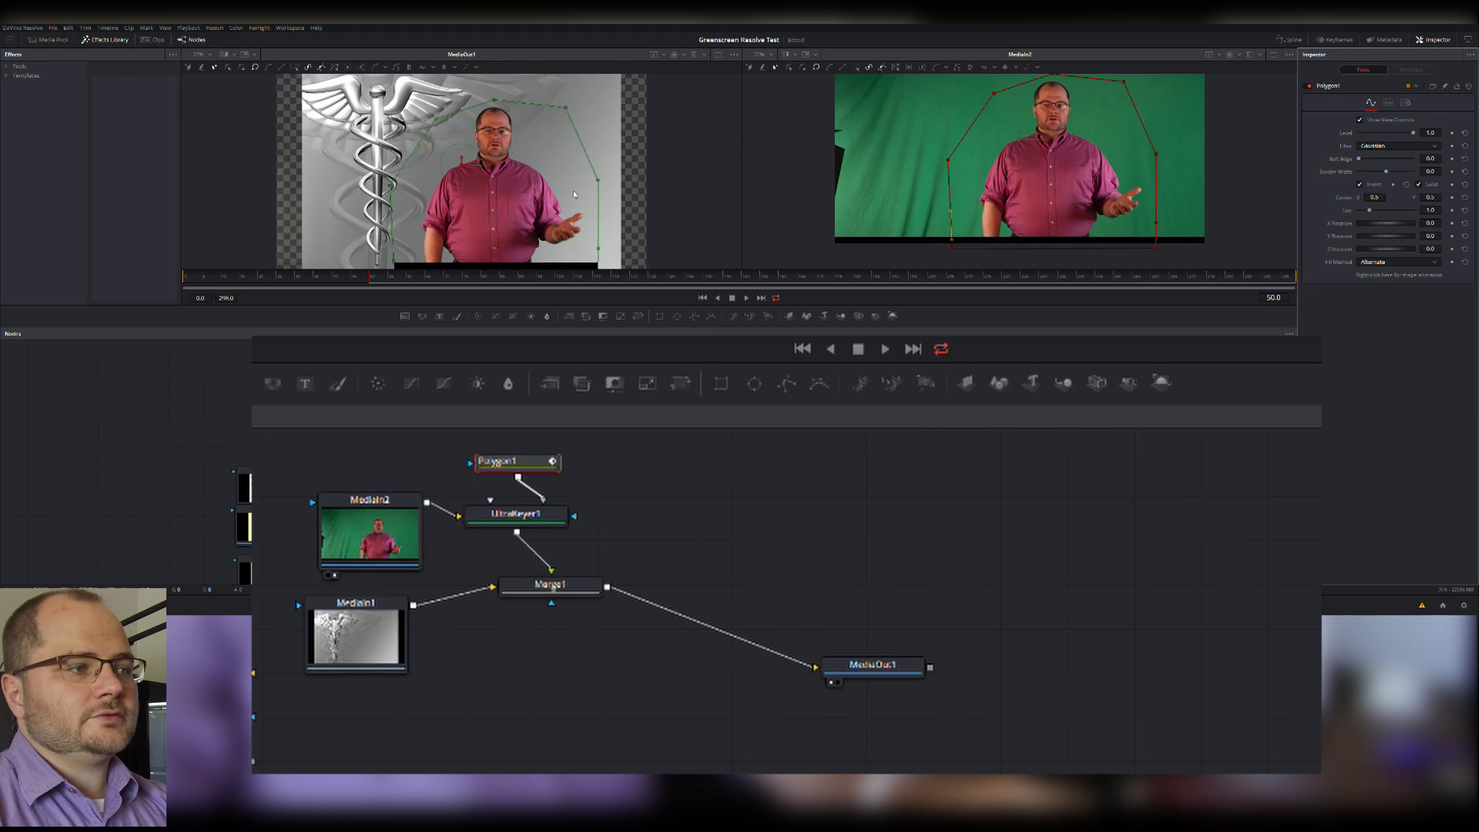
pyautogui.scroll(-2, 525, 236)
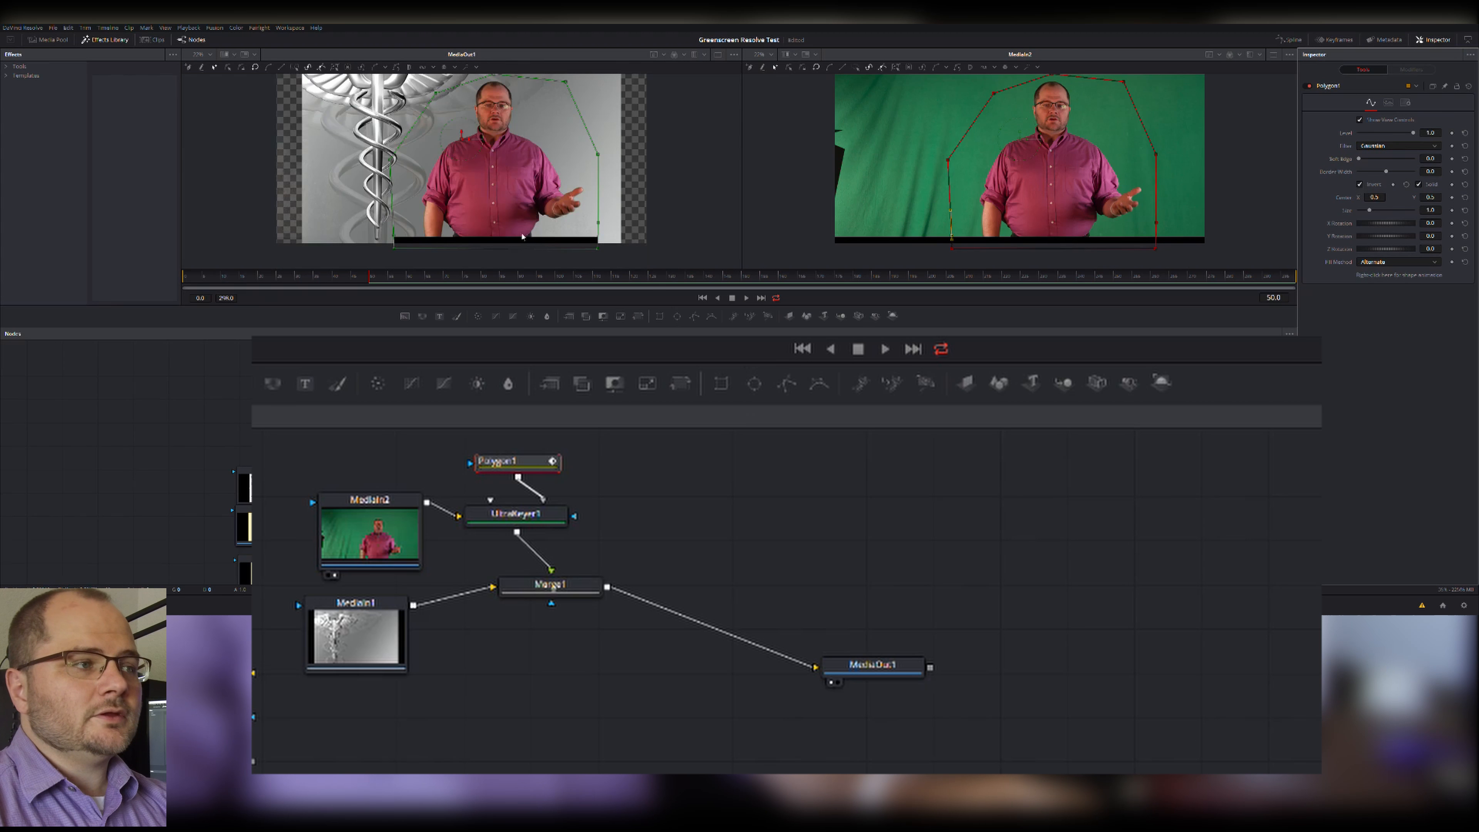
pyautogui.moveTo(518, 466); pyautogui.dragTo(540, 461)
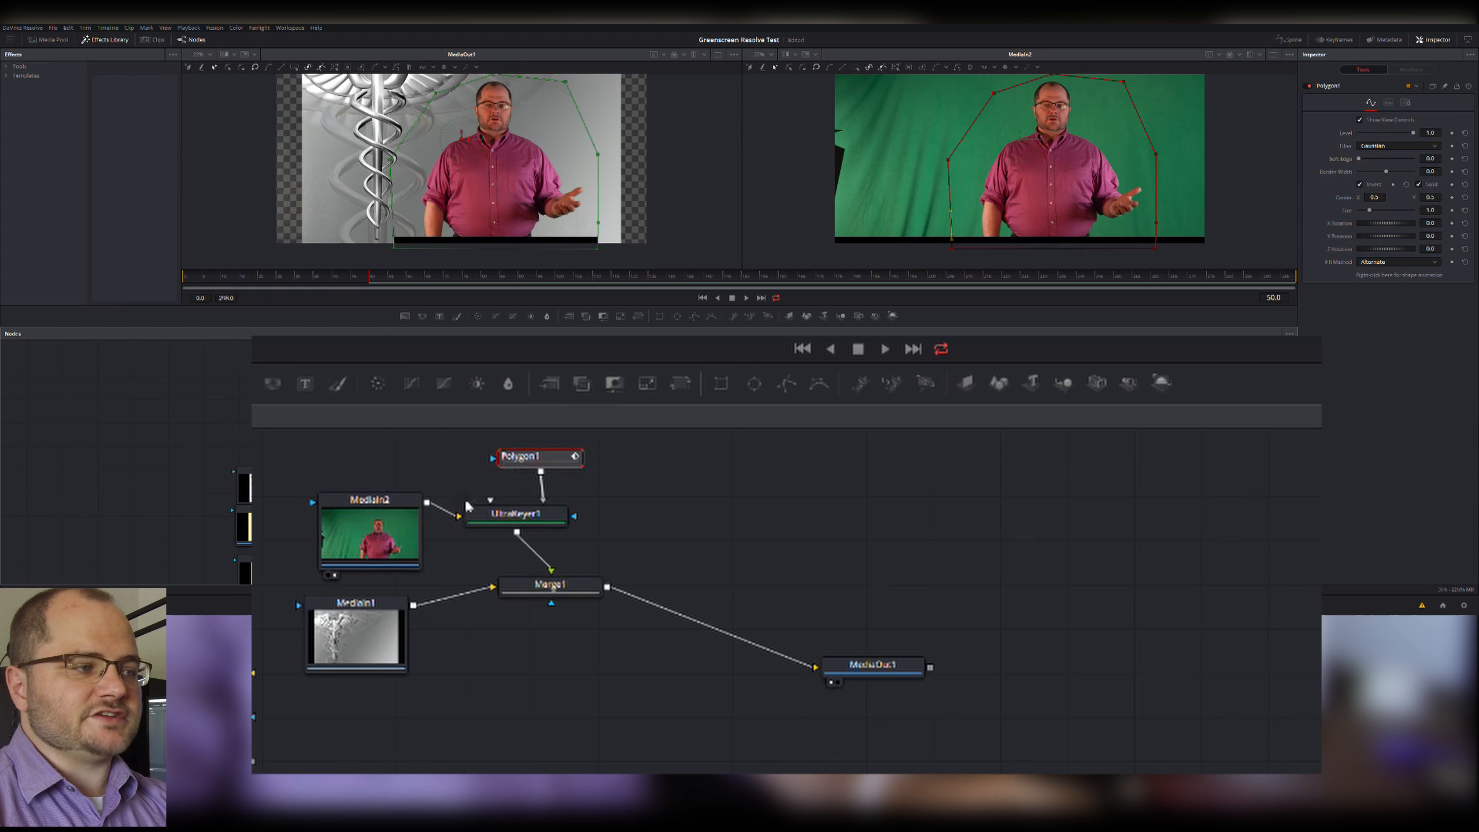
pyautogui.moveTo(399, 514); pyautogui.dragTo(396, 478)
pyautogui.click(398, 479)
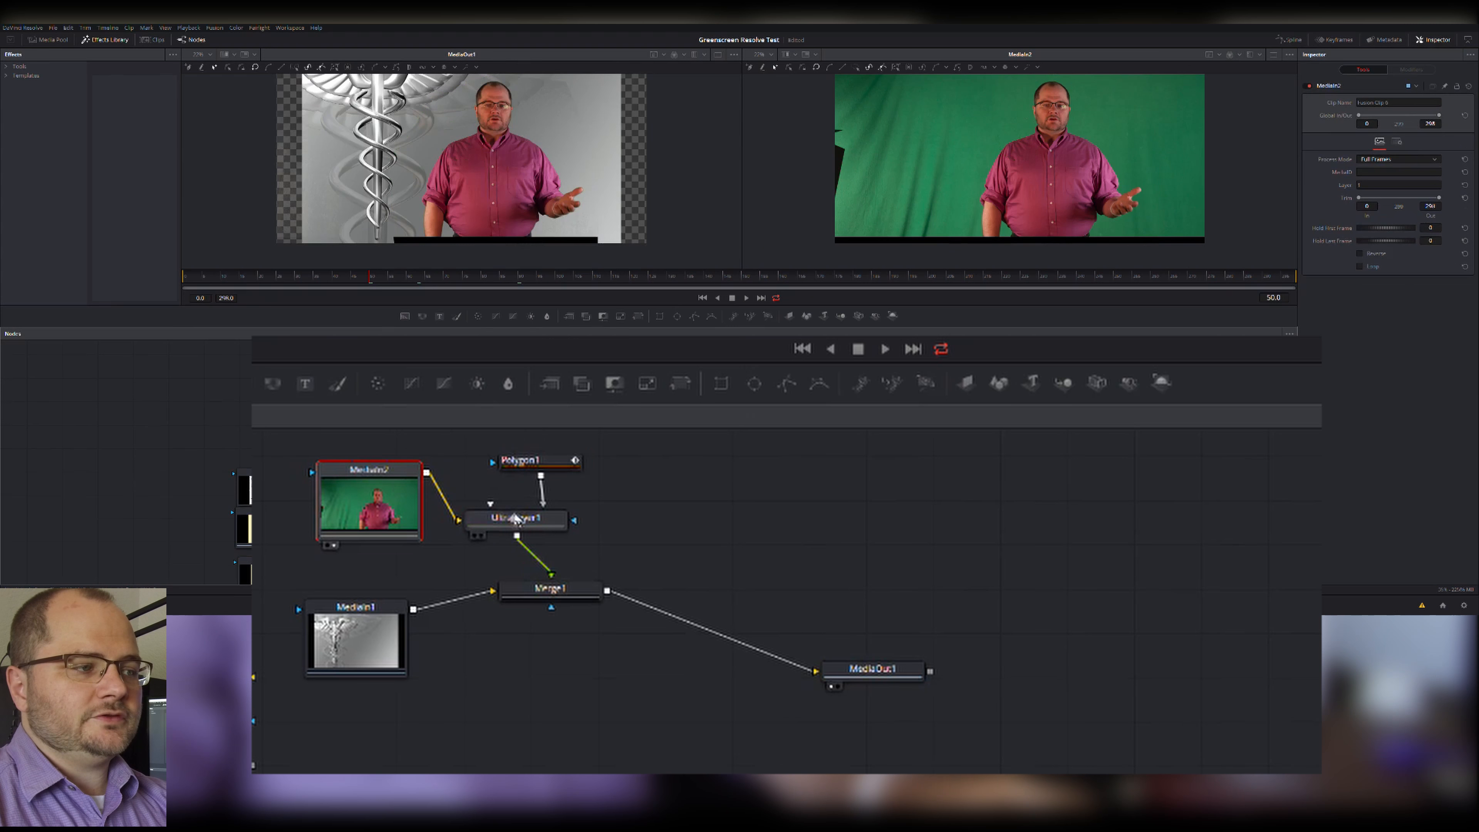
# - Raise UltraKeyer1's background correction to about 0.41
pyautogui.moveTo(513, 519); pyautogui.dragTo(521, 511)
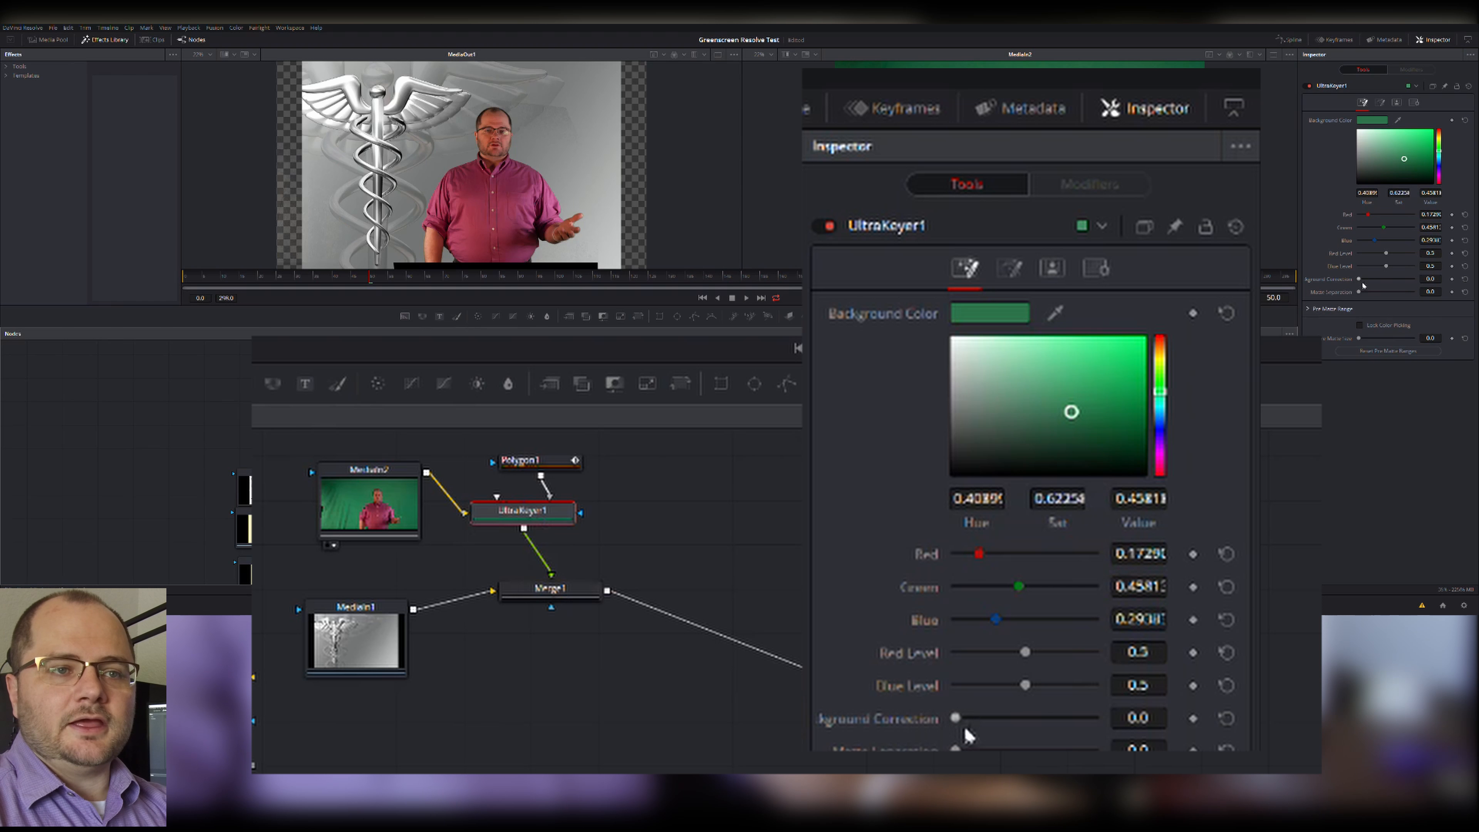
pyautogui.moveTo(1358, 281); pyautogui.dragTo(1380, 280)
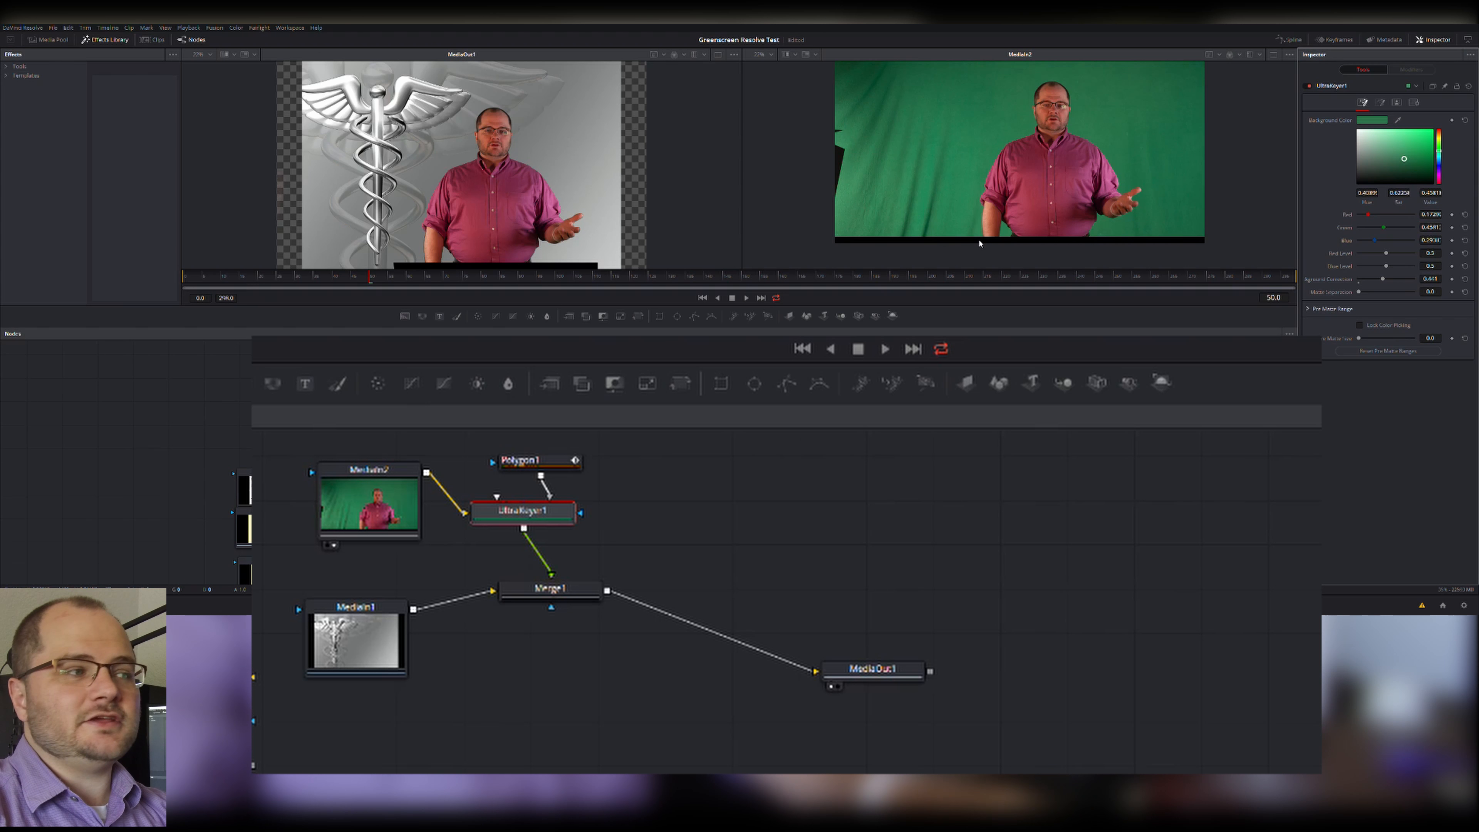
pyautogui.scroll(1, 969, 213)
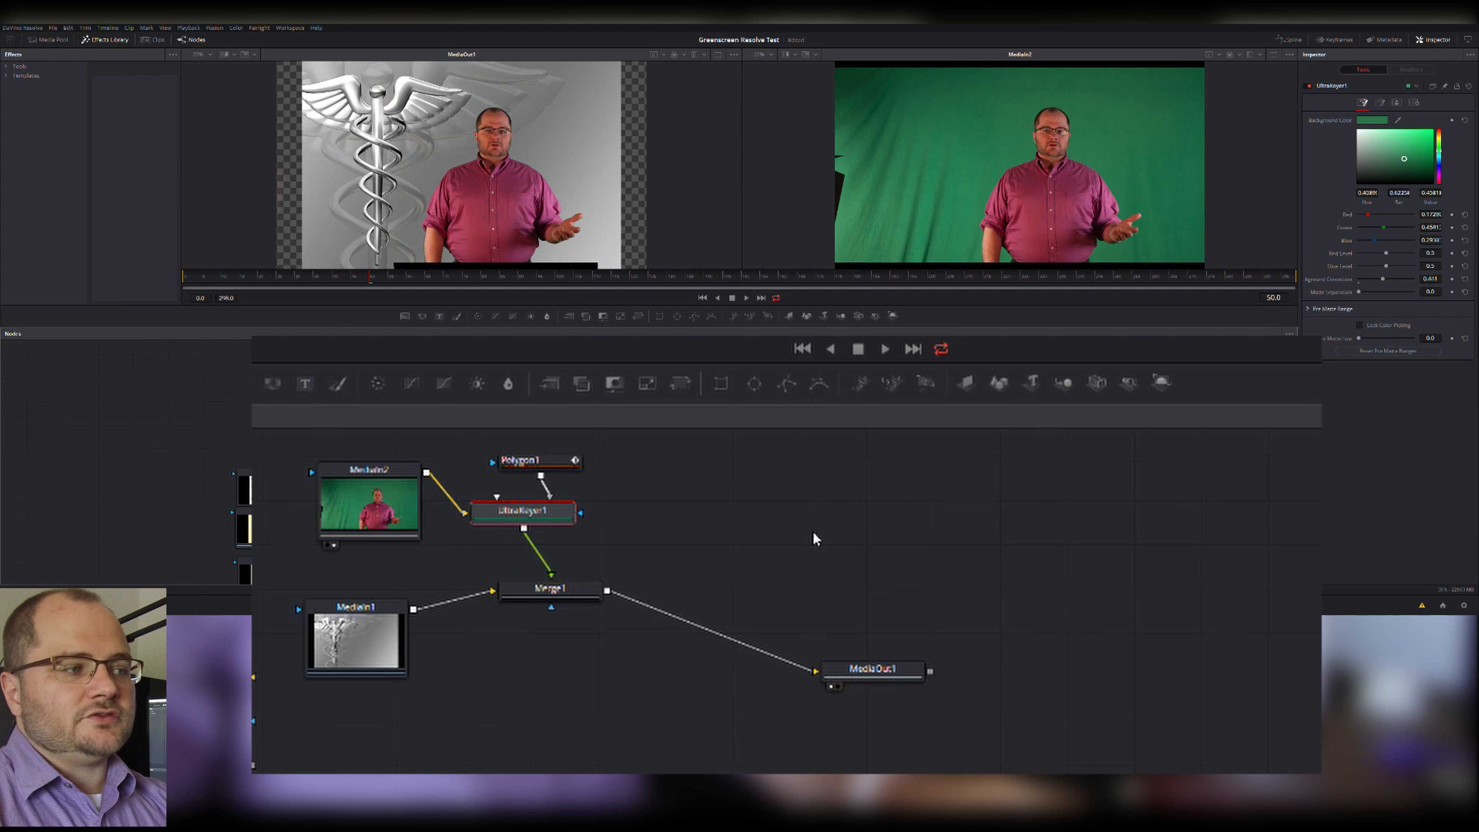
# - Add a Transform node and insert it between UltraKeyer1 and Merge1
pyautogui.click(745, 521)
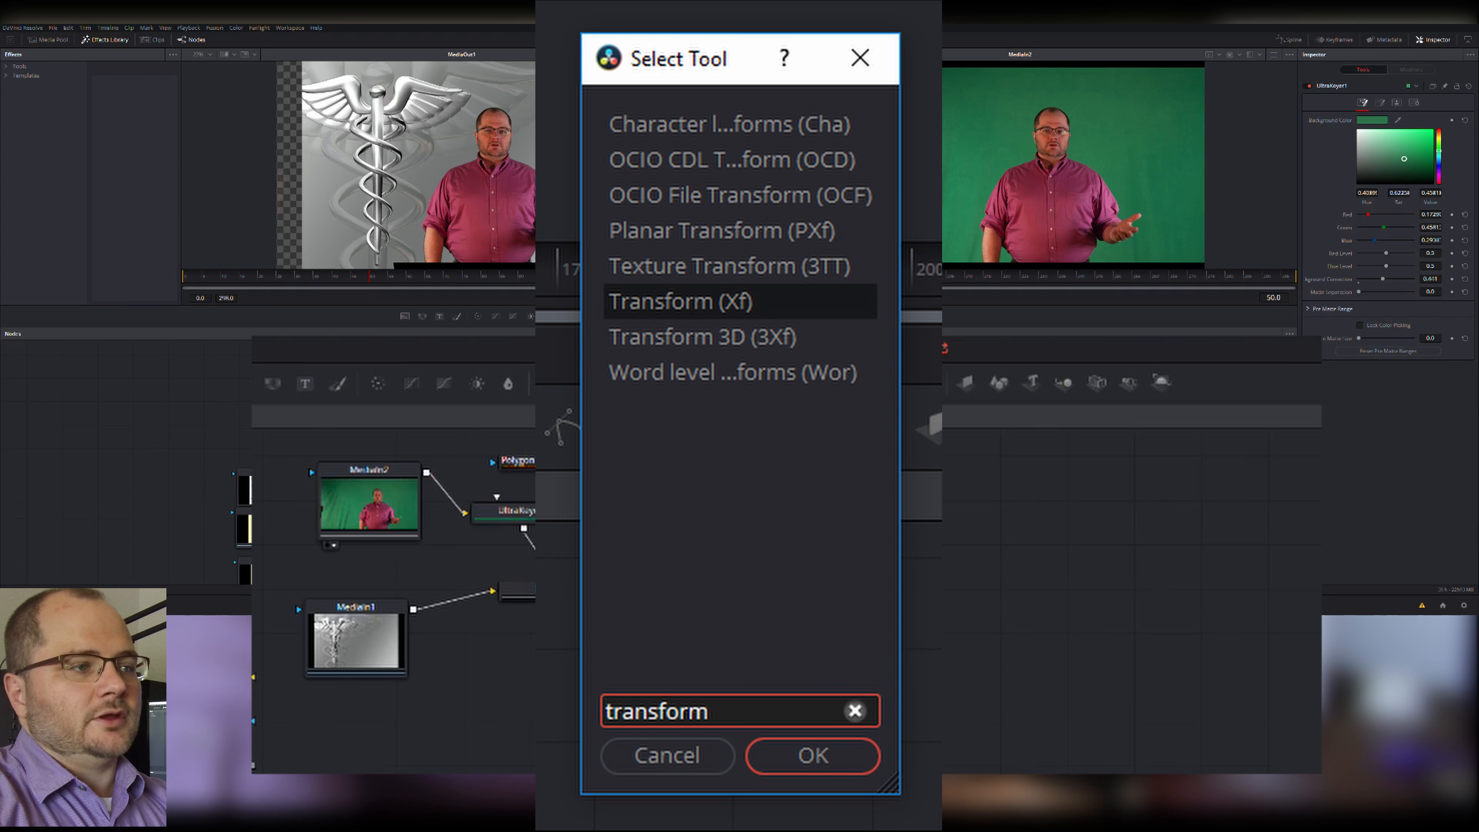
pyautogui.press('Return')
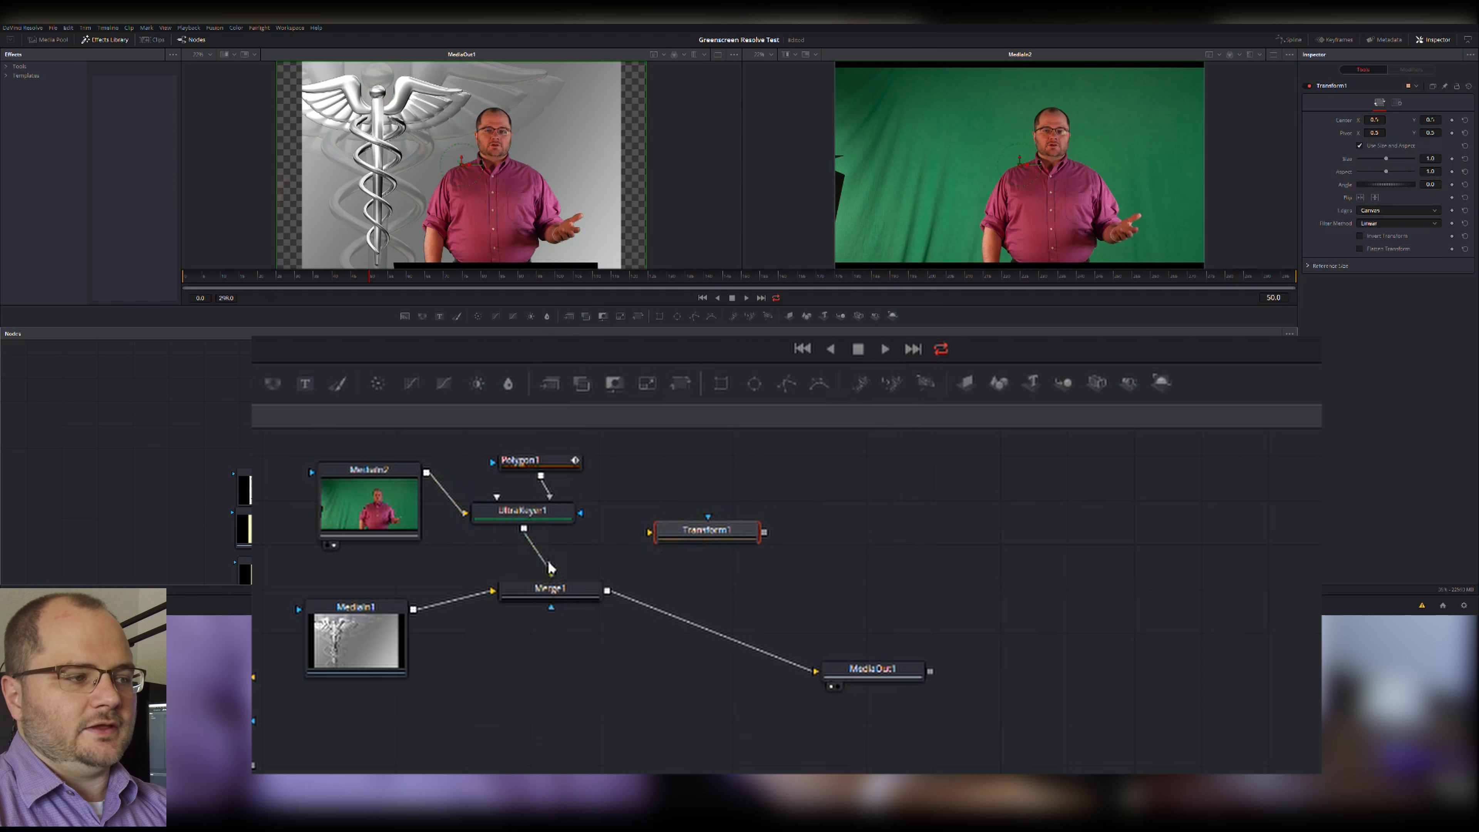
pyautogui.click(549, 570)
pyautogui.moveTo(579, 512); pyautogui.dragTo(551, 579)
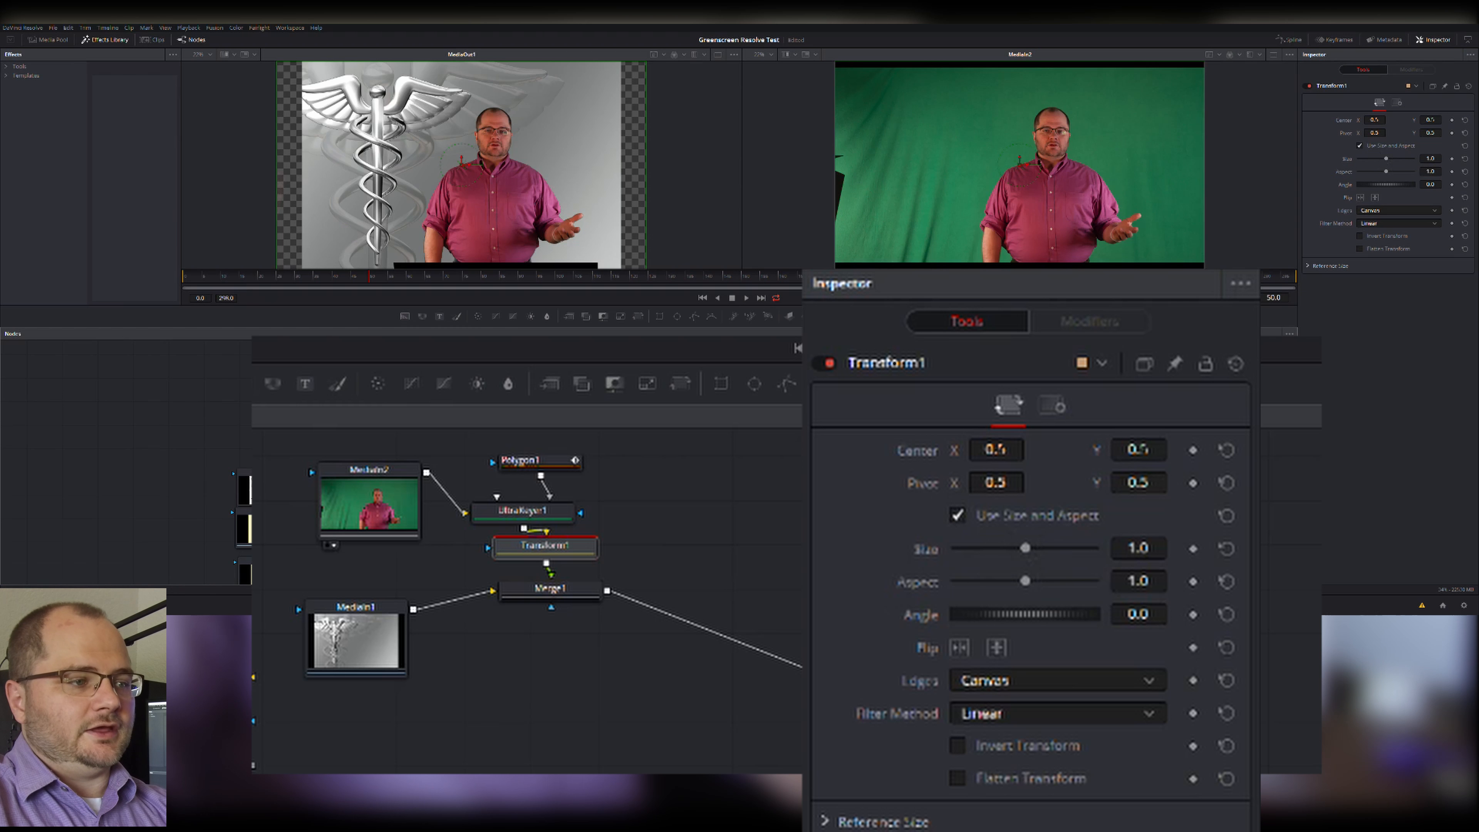
# - Show MediaOut1 in the second viewer and UltraKeyer1 in the first, and display Transform1's settings
pyautogui.click(809, 669)
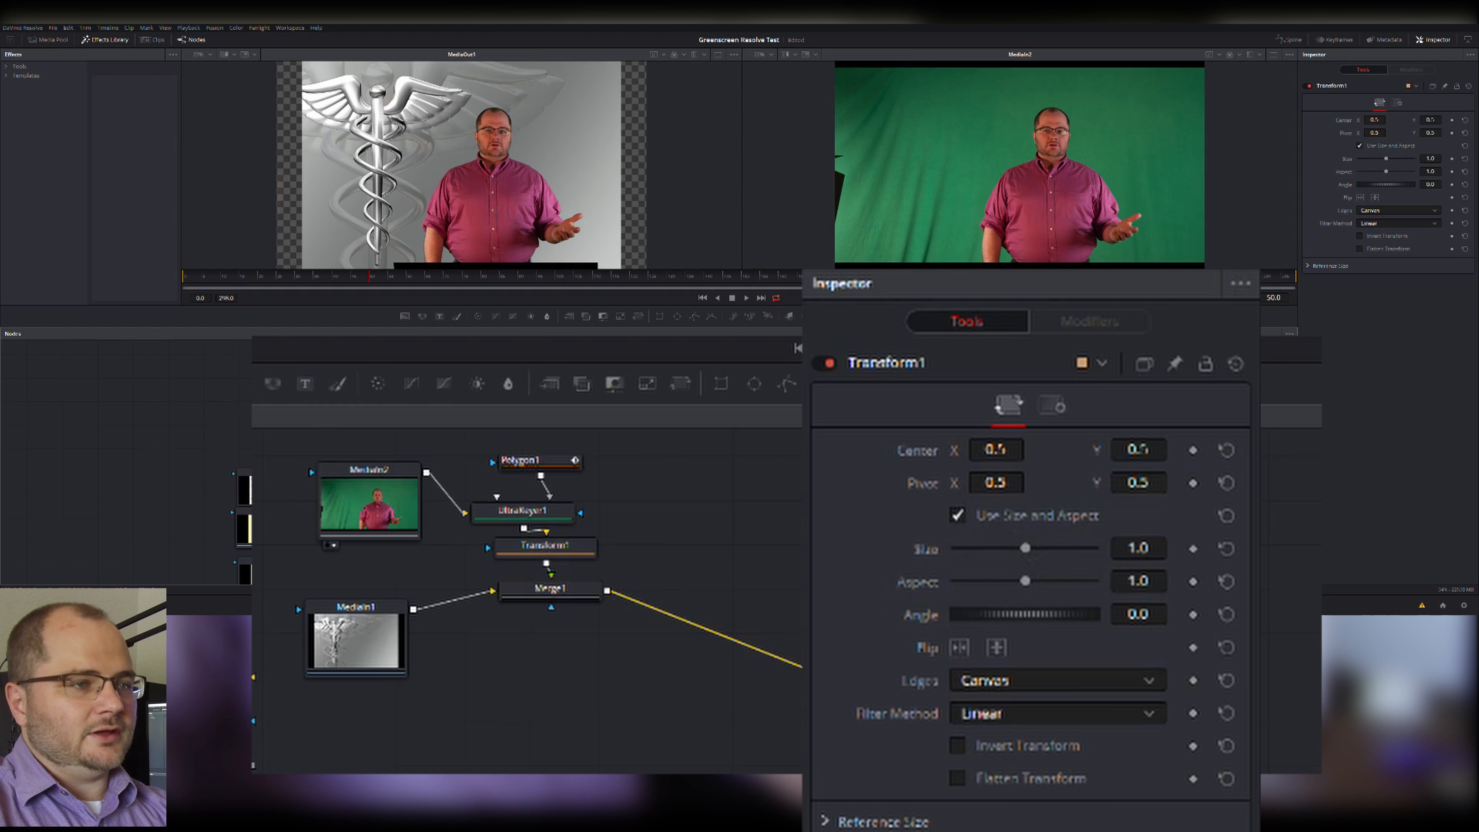
pyautogui.press('2')
pyautogui.press('1')
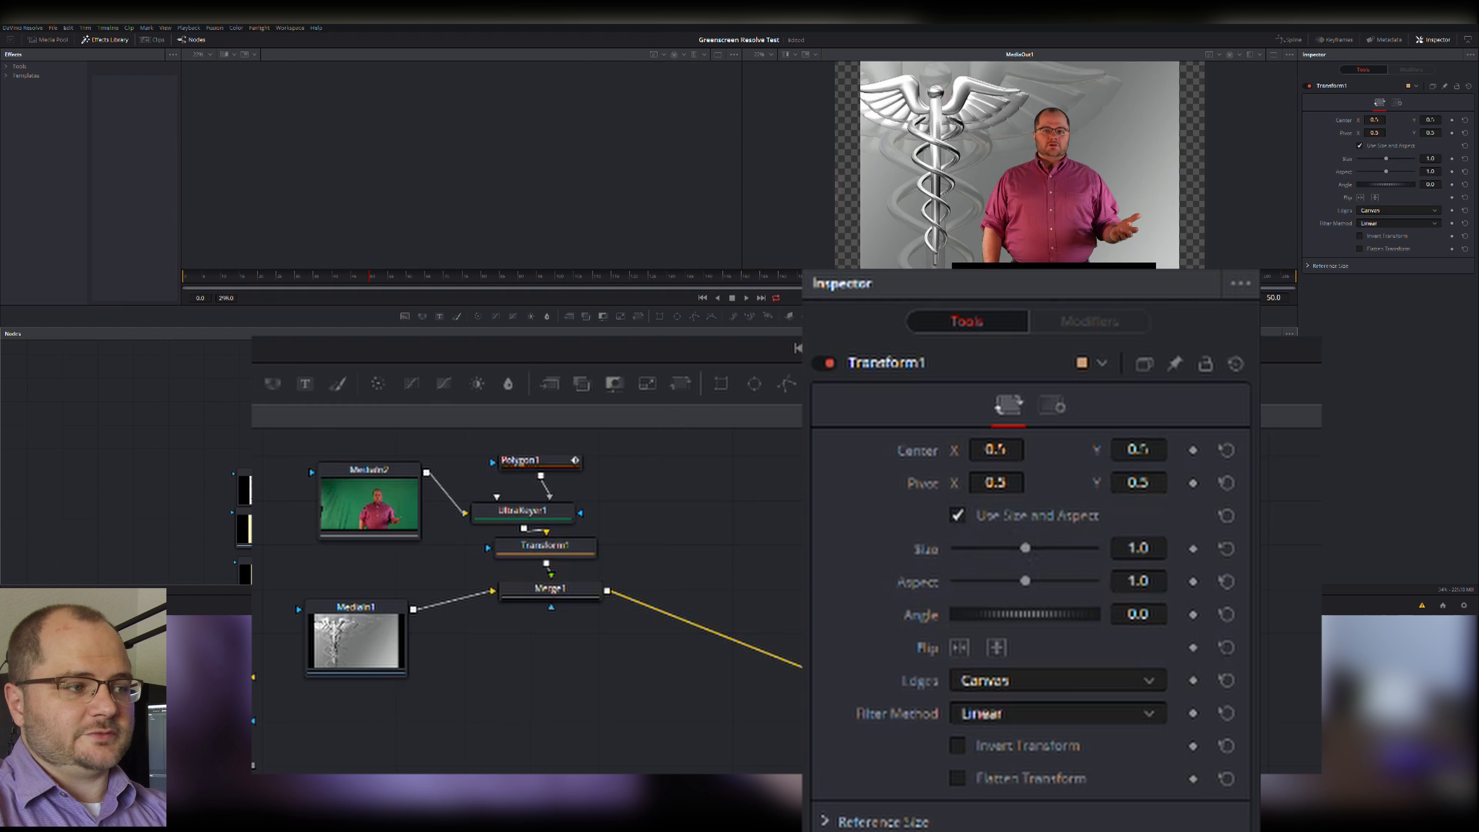
pyautogui.click(542, 513)
pyautogui.press('1')
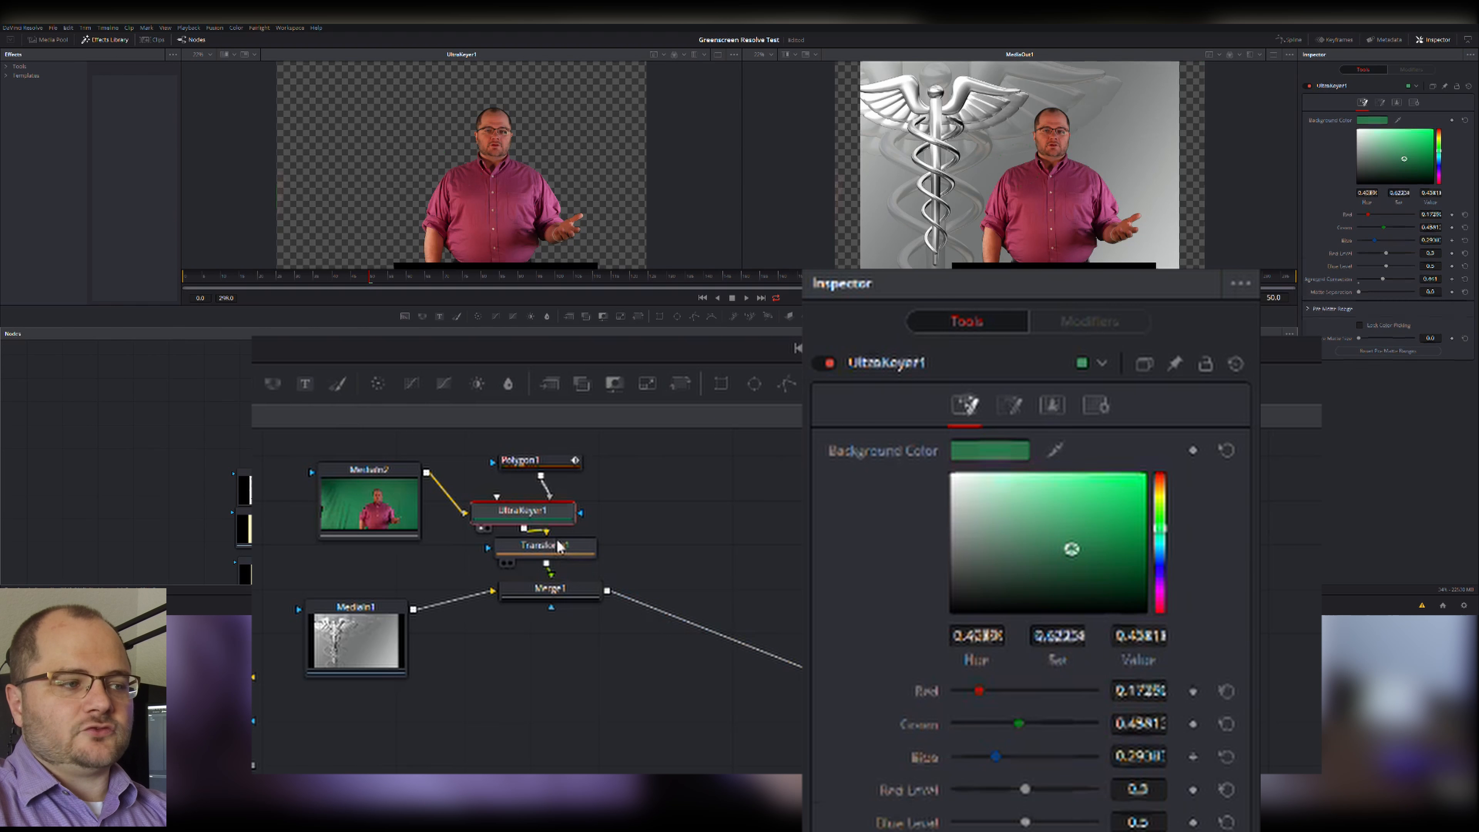
pyautogui.click(541, 548)
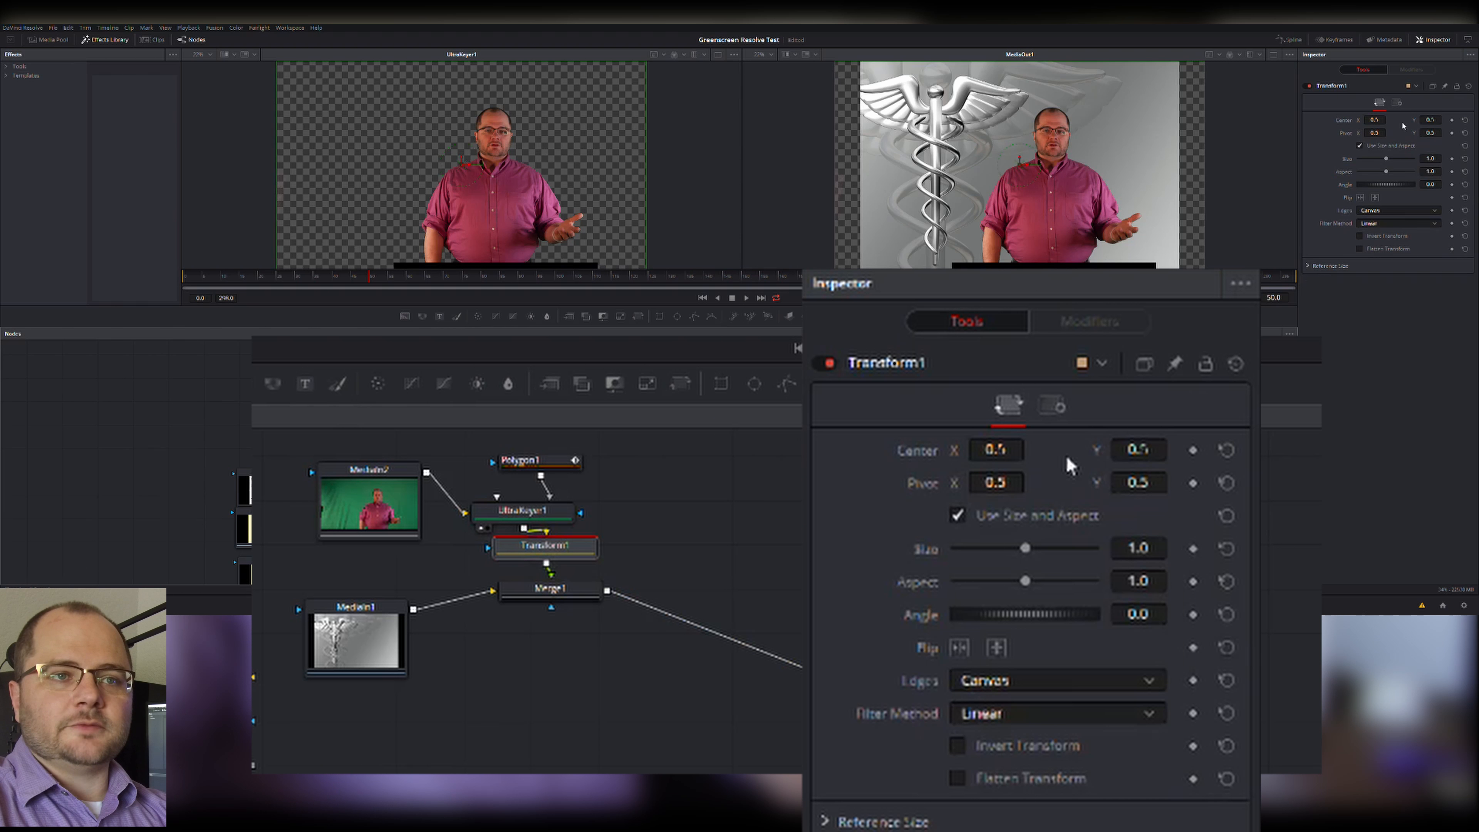
# - Try a different size and a horizontal center shift on Transform1, reverting each change
pyautogui.moveTo(1025, 547)
pyautogui.mouseDown()
pyautogui.moveTo(1050, 553)
pyautogui.moveTo(1024, 557)
pyautogui.mouseUp()
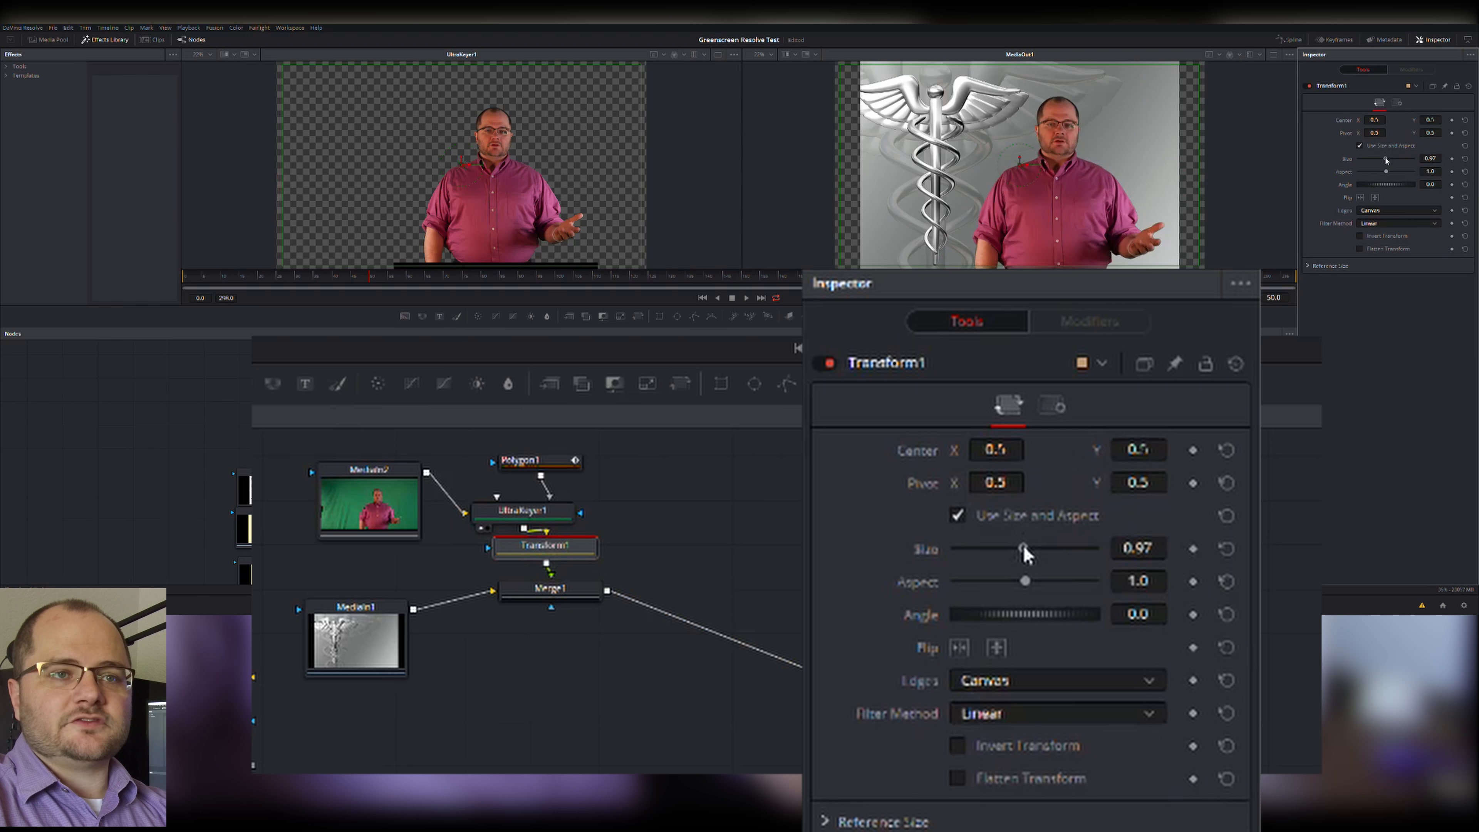
pyautogui.click(1226, 548)
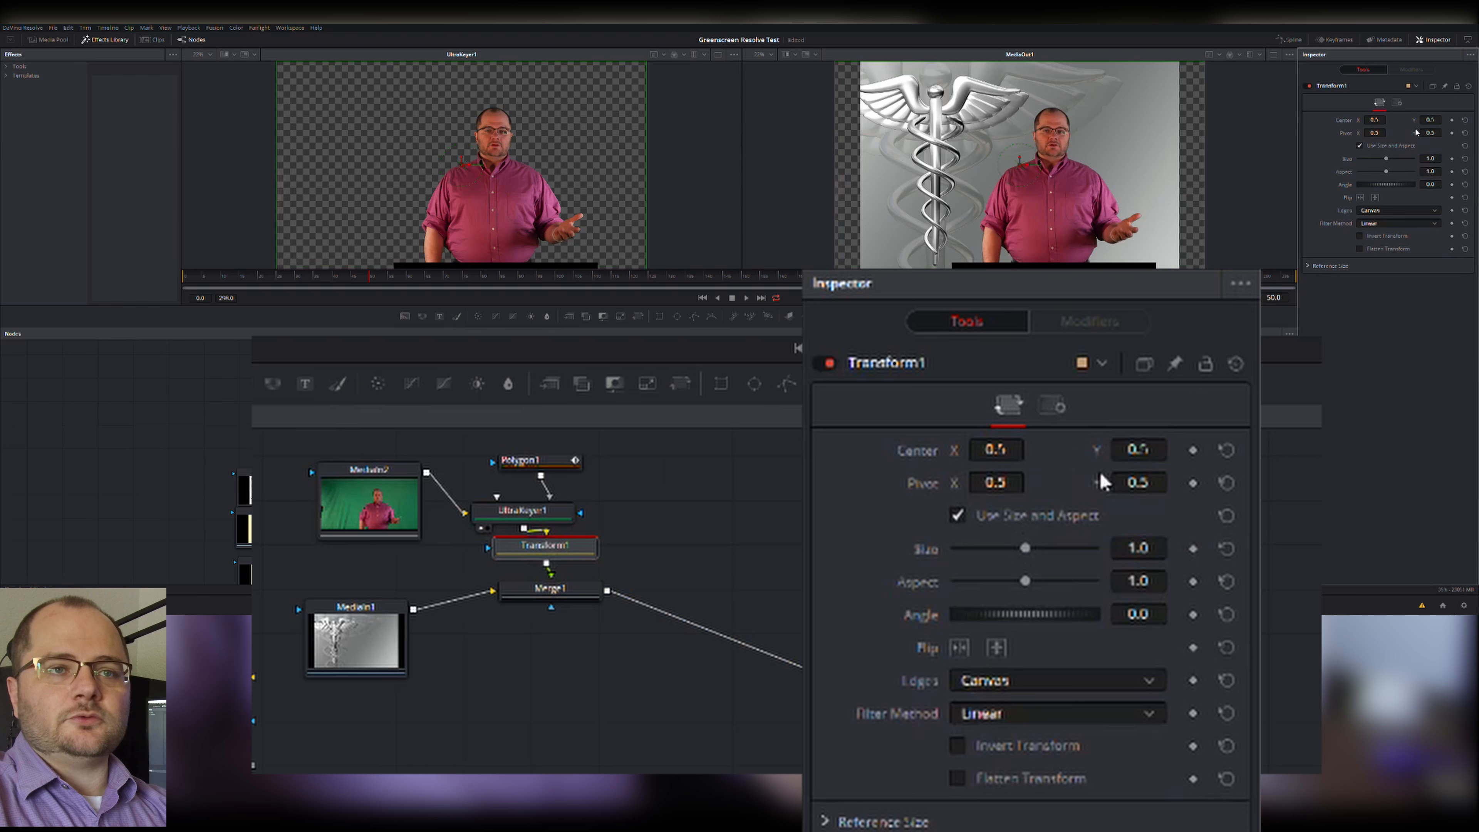
pyautogui.moveTo(1001, 456); pyautogui.dragTo(995, 457)
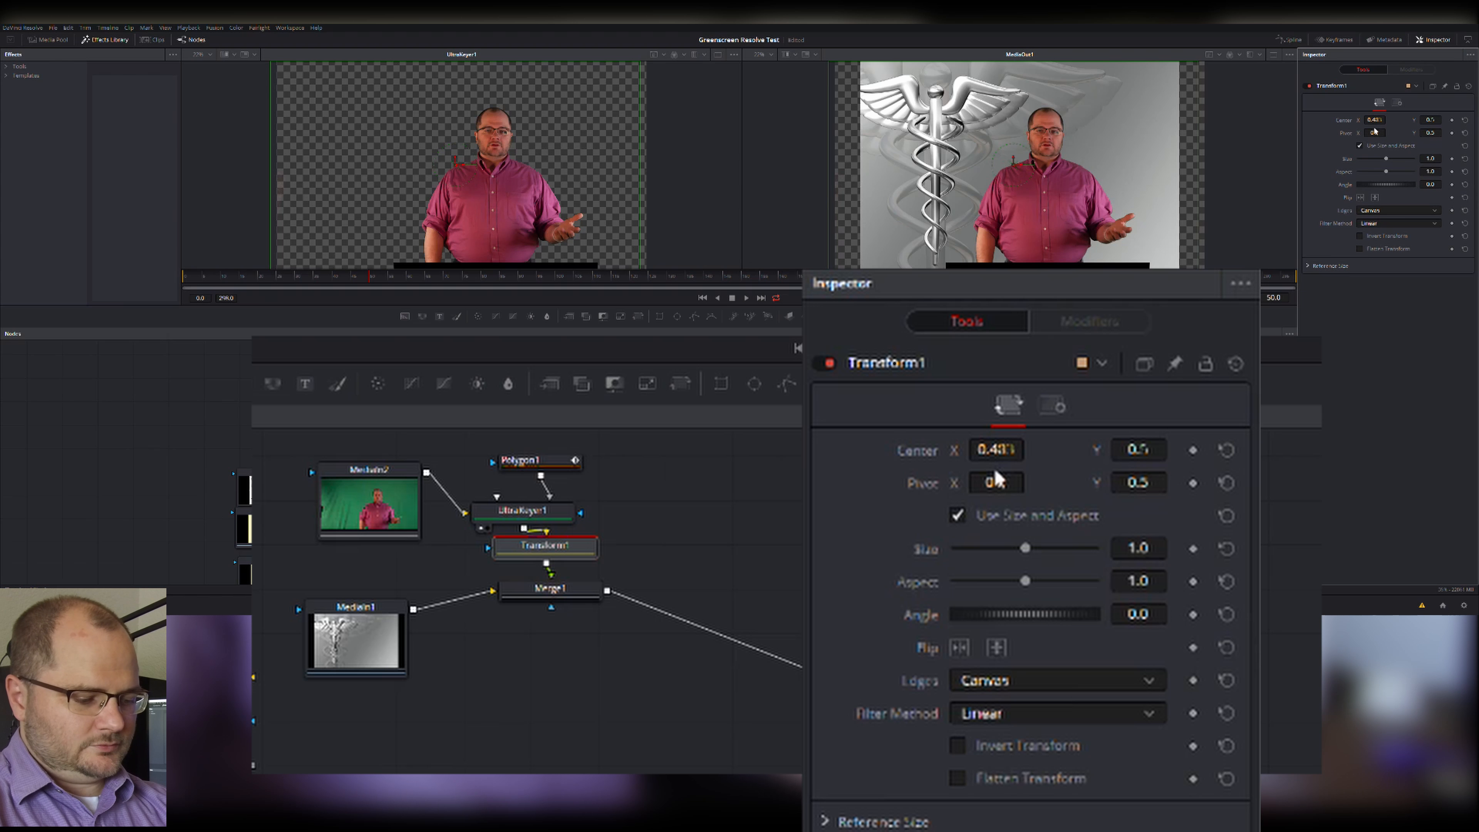
pyautogui.hotkey('ctrl', 'z')
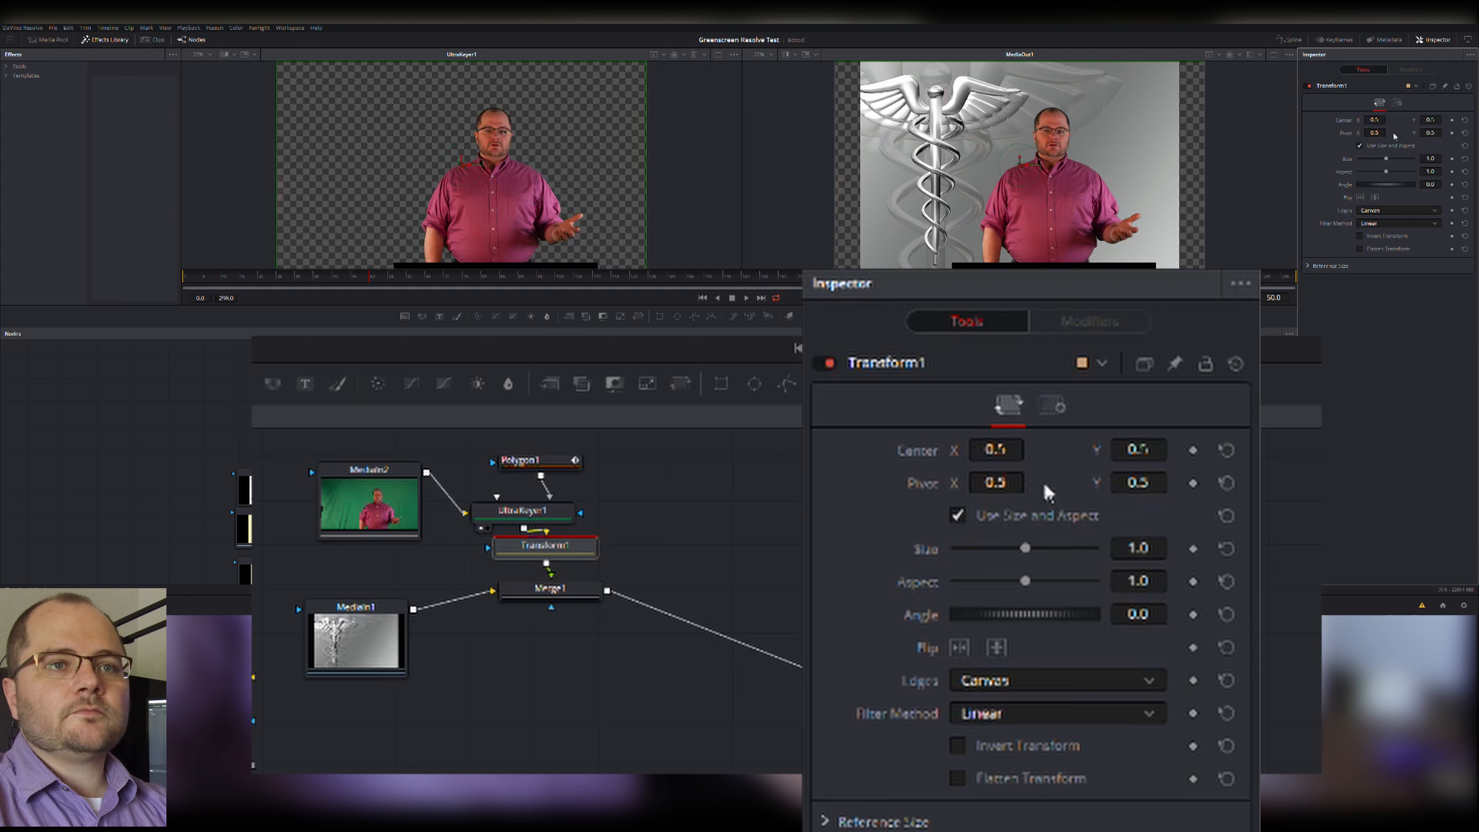
# - Move the presenter with Transform1 to a vertical center of 0.465 and a horizontal center of about 0.54
pyautogui.moveTo(1132, 460); pyautogui.dragTo(1112, 460)
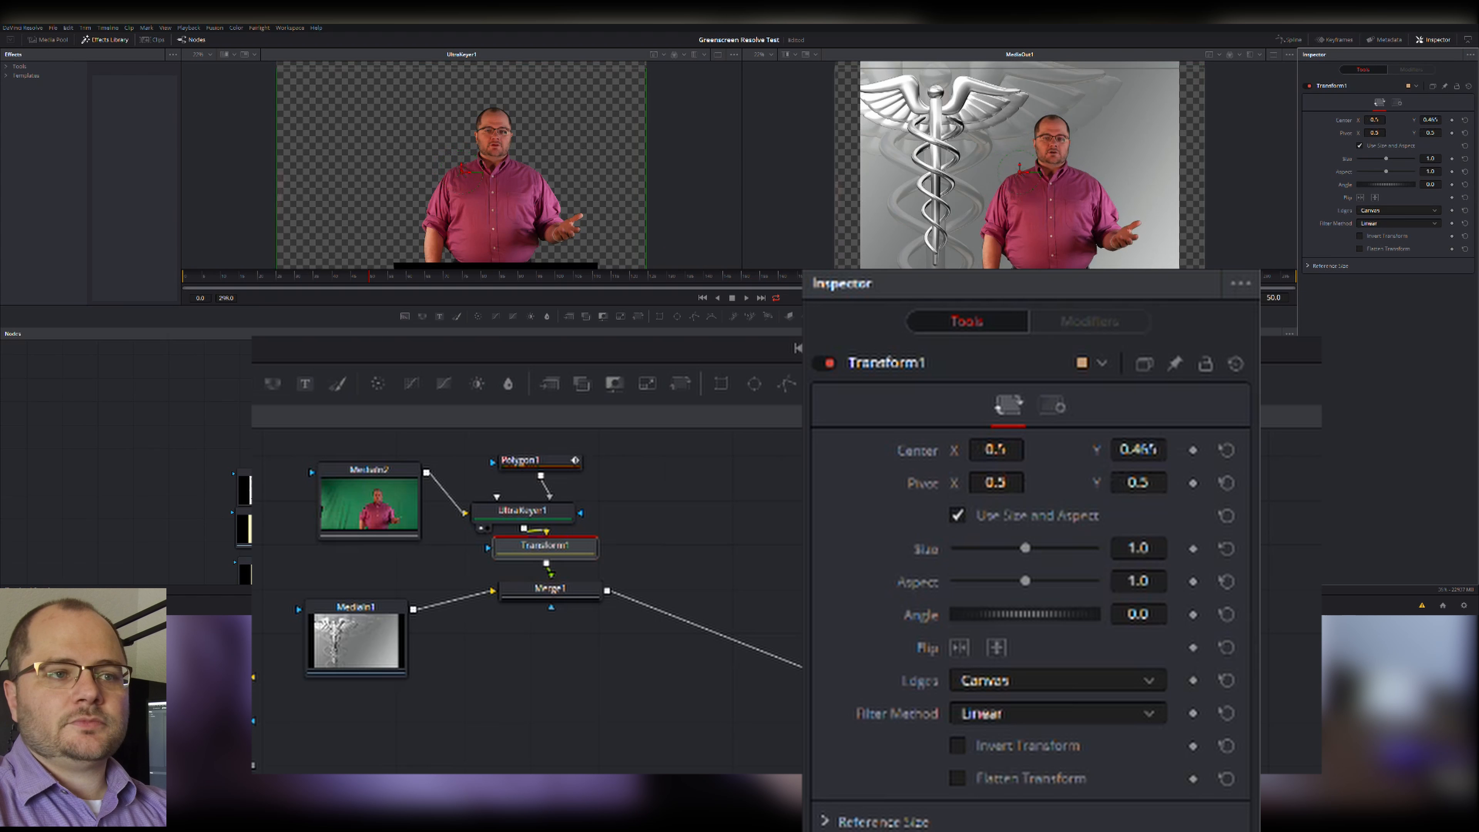
pyautogui.scroll(-3, 1258, 180)
pyautogui.scroll(2, 1251, 180)
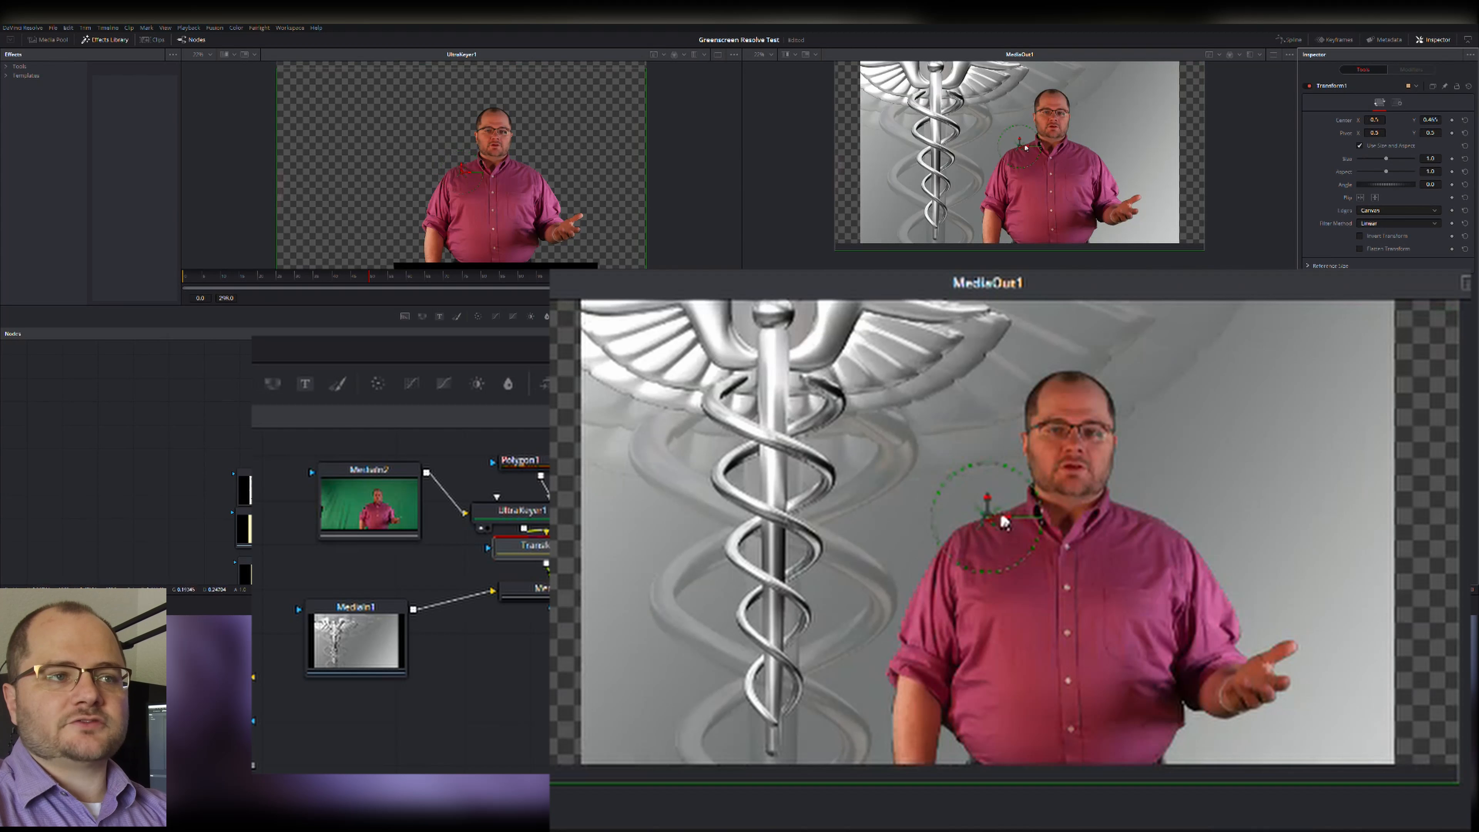
pyautogui.moveTo(1020, 144); pyautogui.dragTo(1021, 146)
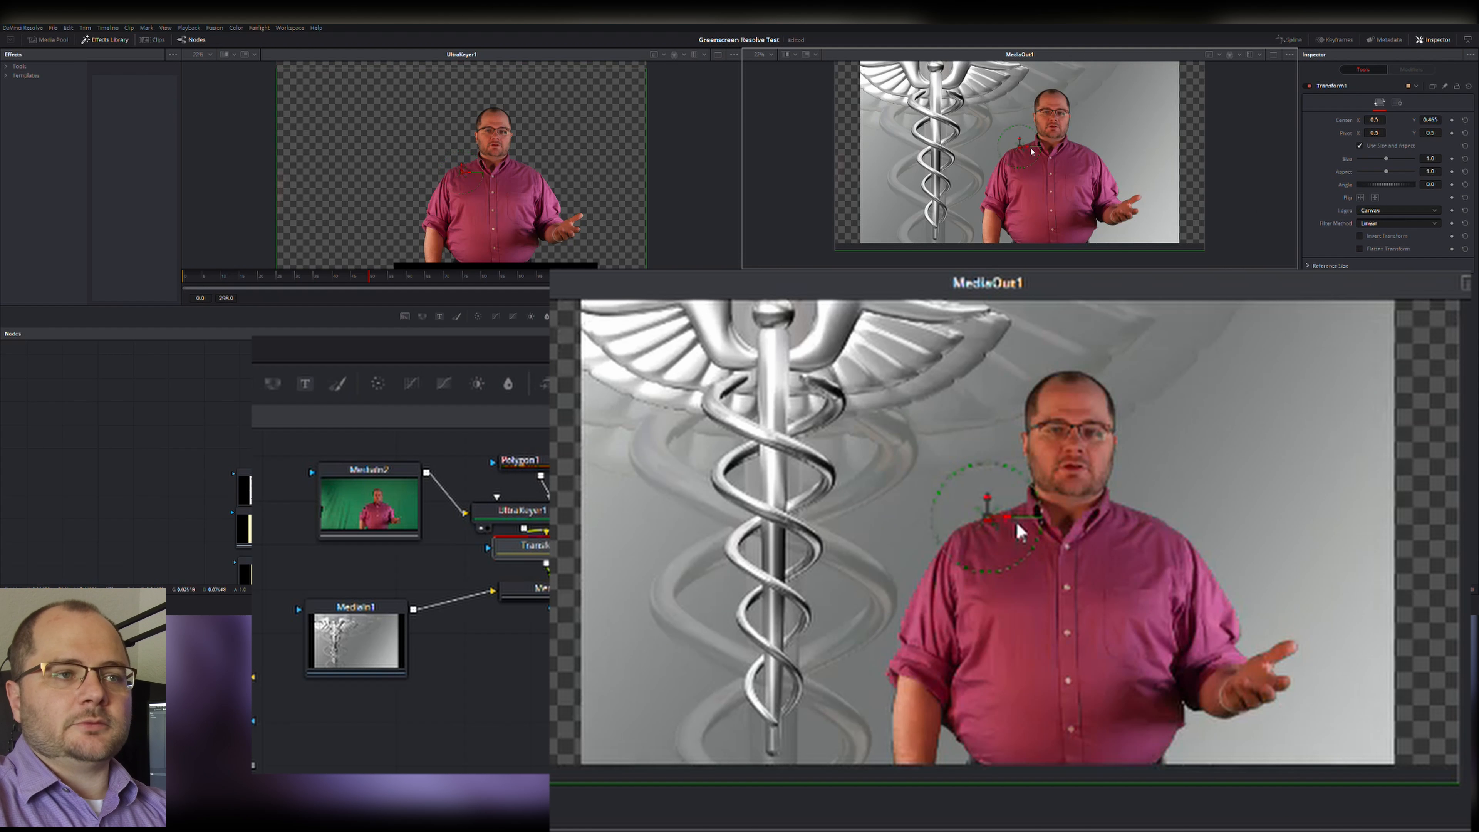
pyautogui.moveTo(1032, 151); pyautogui.dragTo(1045, 149)
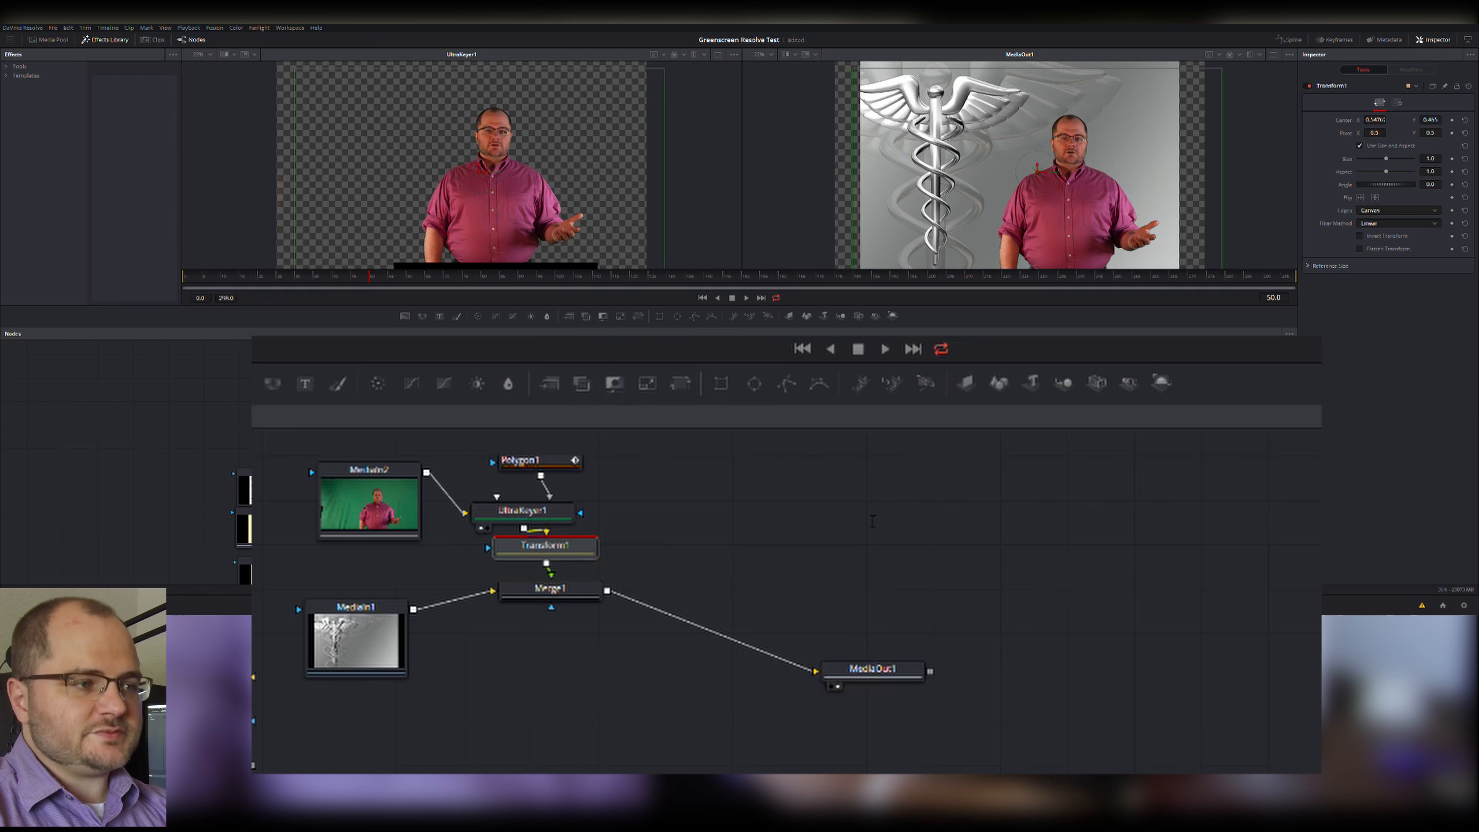
# - Add a second Transform node, detach it from the presenter's branch, and reconnect Transform1 to Merge1's foreground
pyautogui.press('Return')
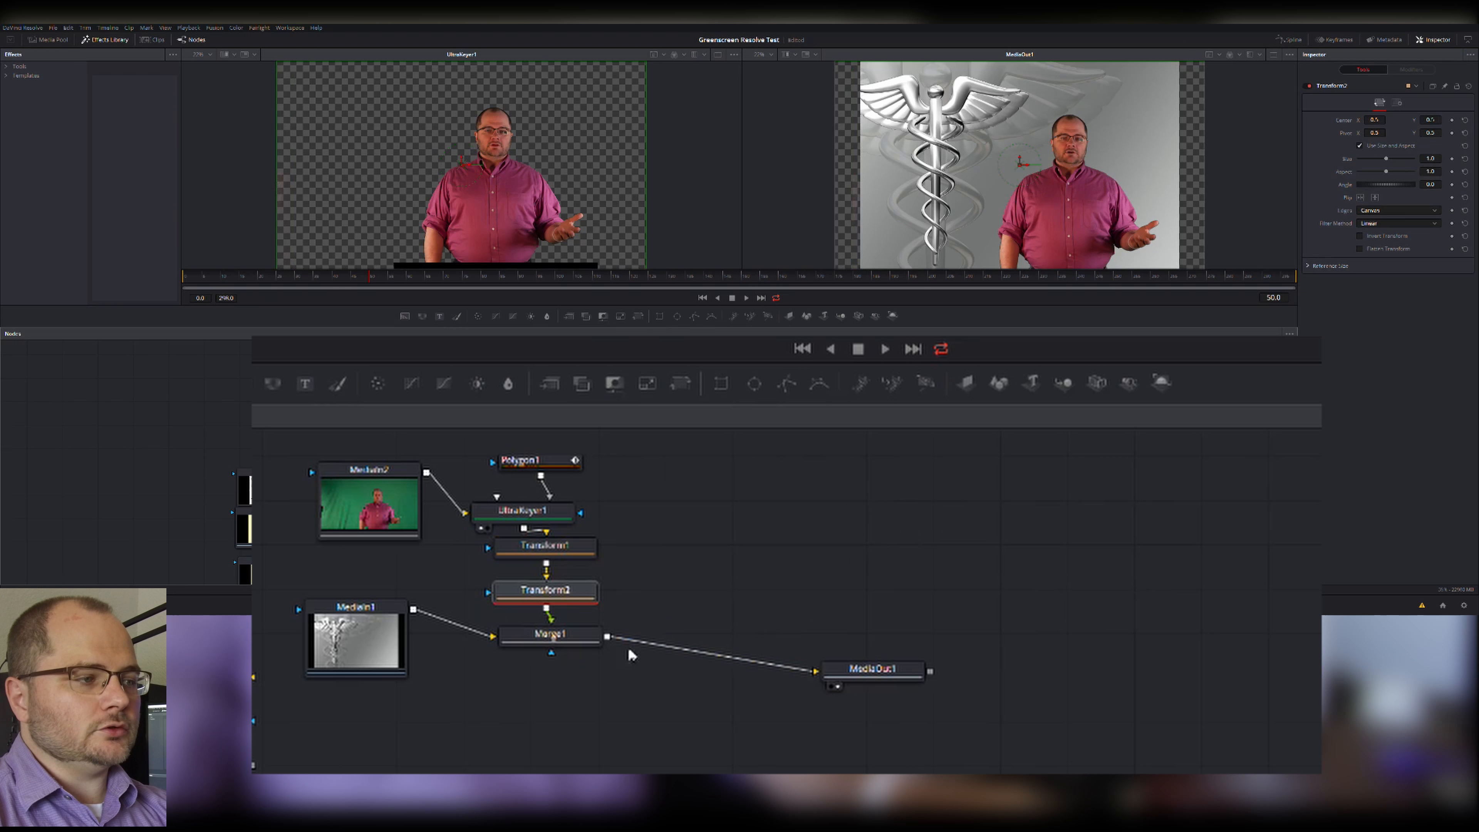
pyautogui.moveTo(561, 600); pyautogui.dragTo(795, 583)
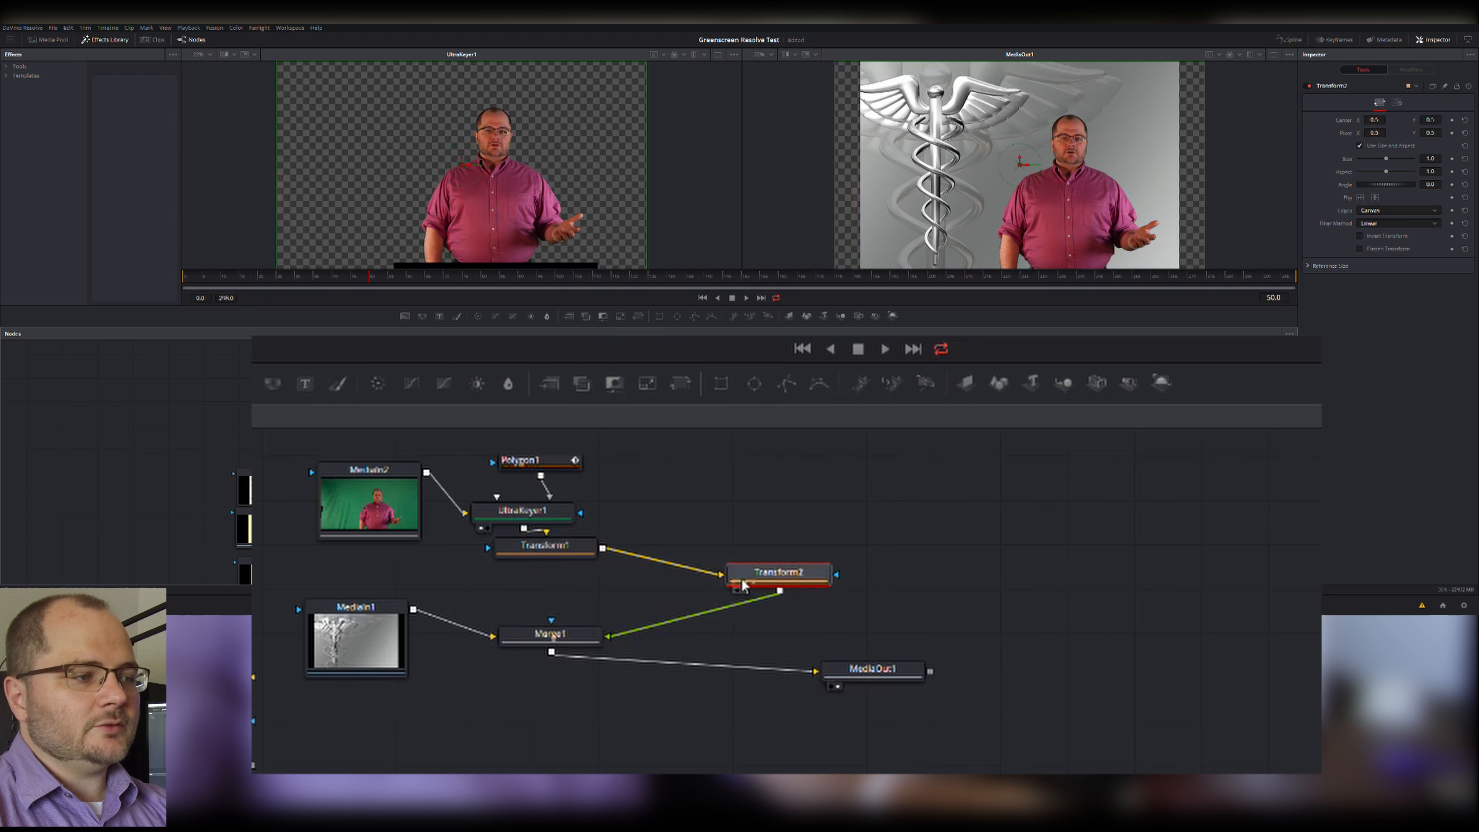
pyautogui.click(700, 573)
pyautogui.click(636, 621)
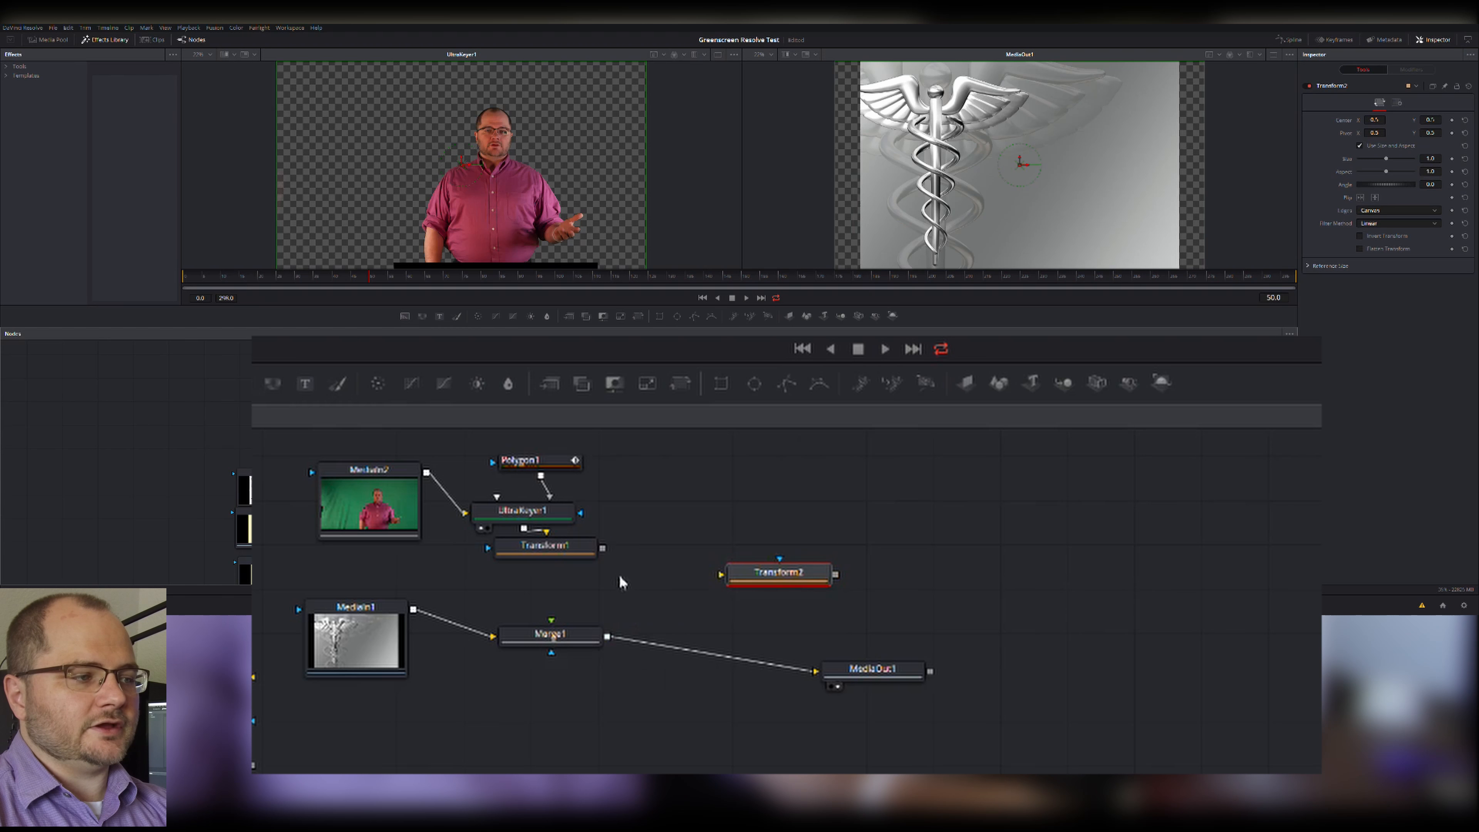
pyautogui.moveTo(603, 548); pyautogui.dragTo(551, 634)
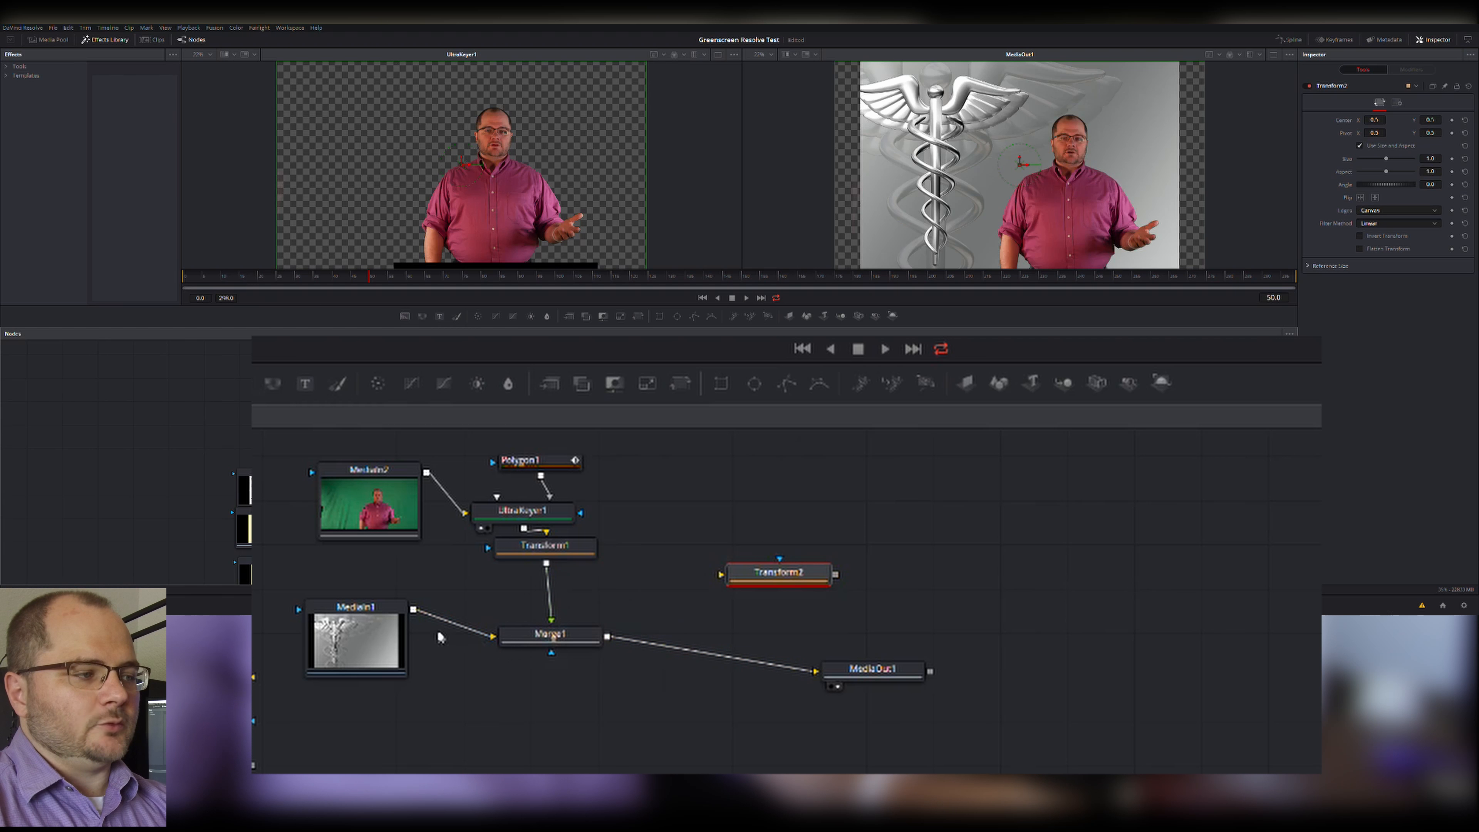
# - Insert Transform2 between the MediaIn1 background and Merge1, and show MediaIn1 in the first viewer
pyautogui.moveTo(364, 632); pyautogui.dragTo(314, 629)
pyautogui.moveTo(477, 634); pyautogui.dragTo(637, 627)
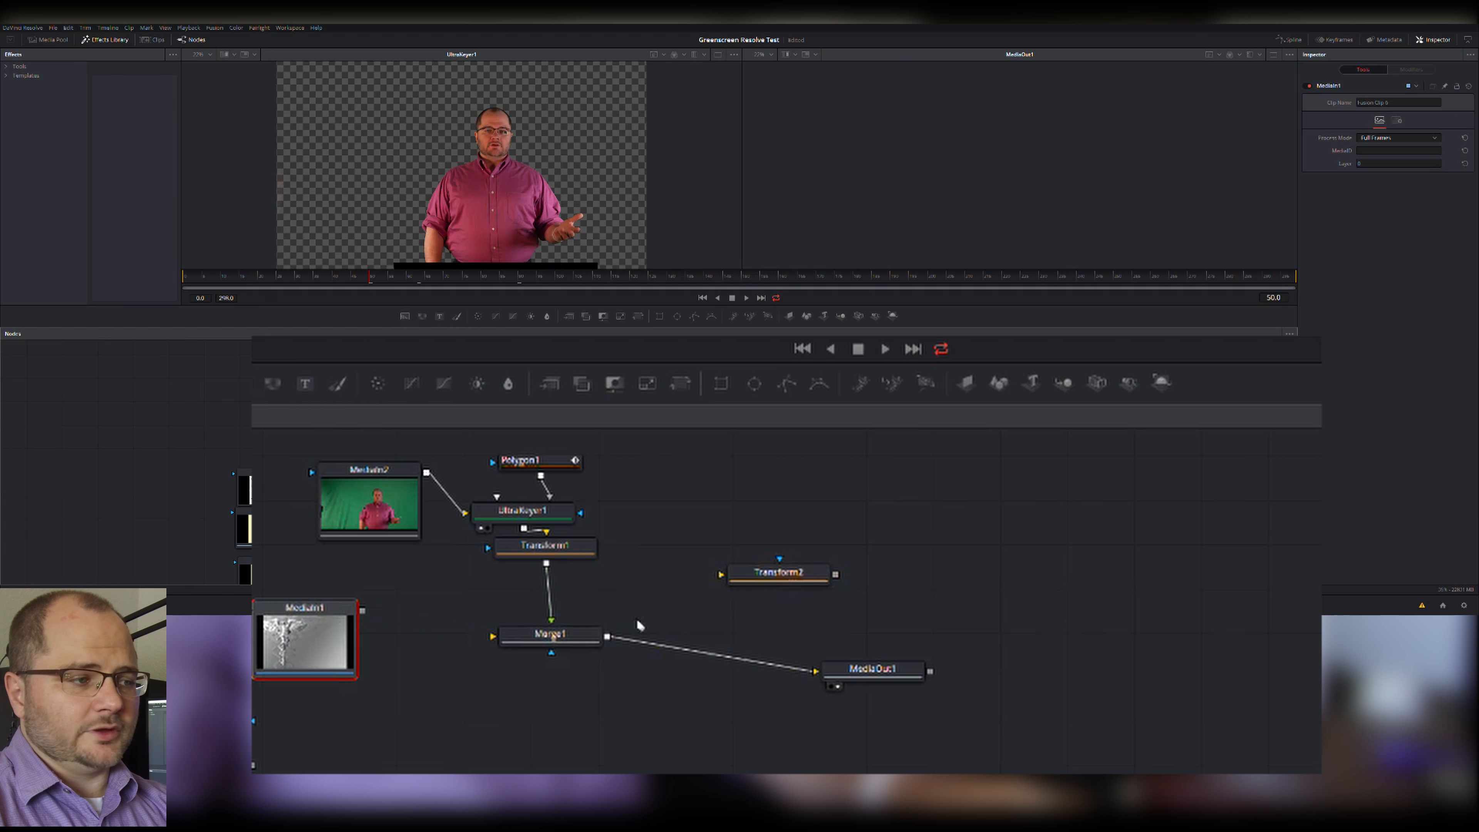
pyautogui.moveTo(775, 583); pyautogui.dragTo(437, 613)
pyautogui.click(324, 622)
pyautogui.press('1')
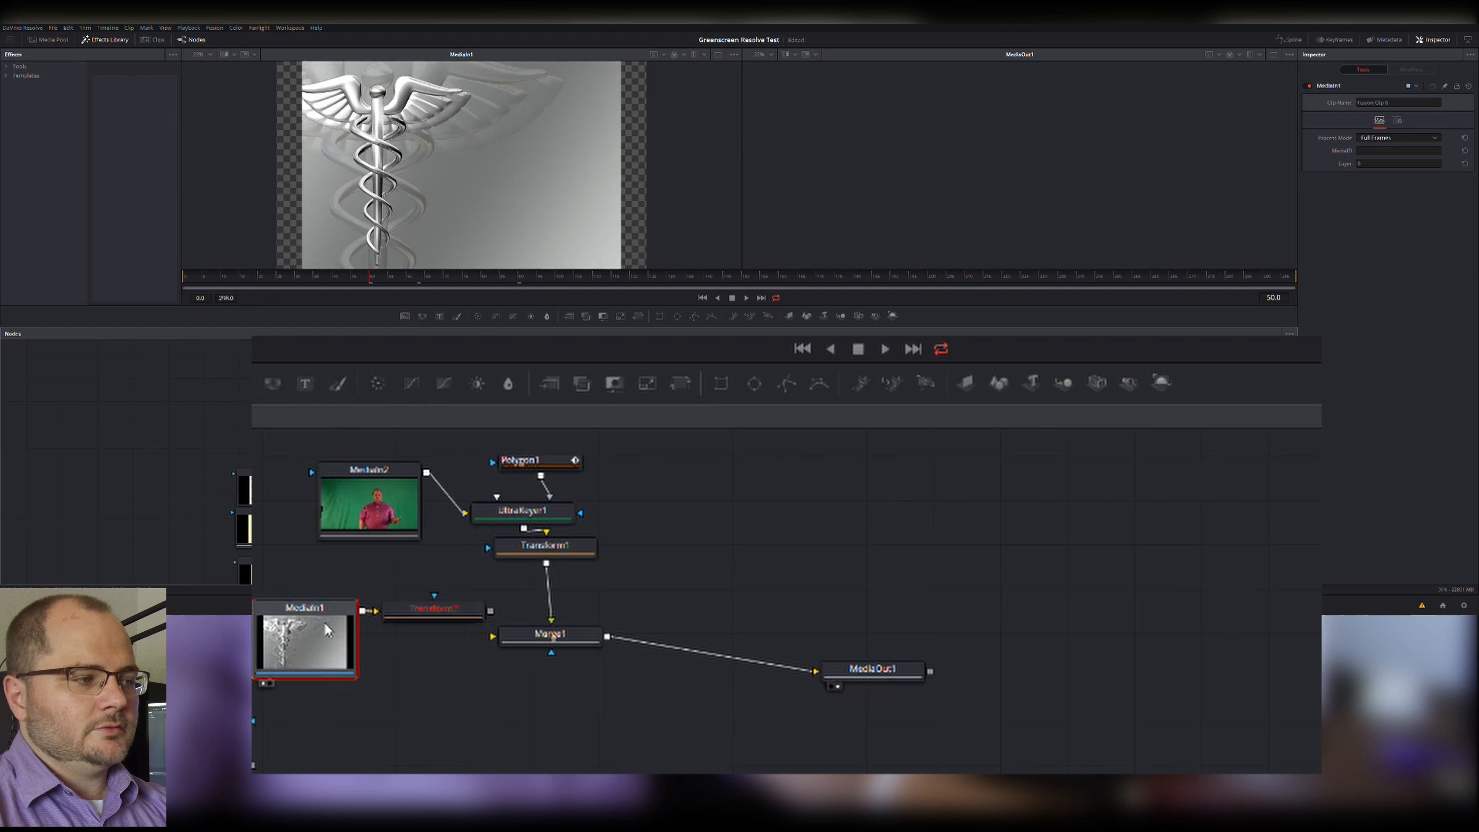
pyautogui.click(452, 621)
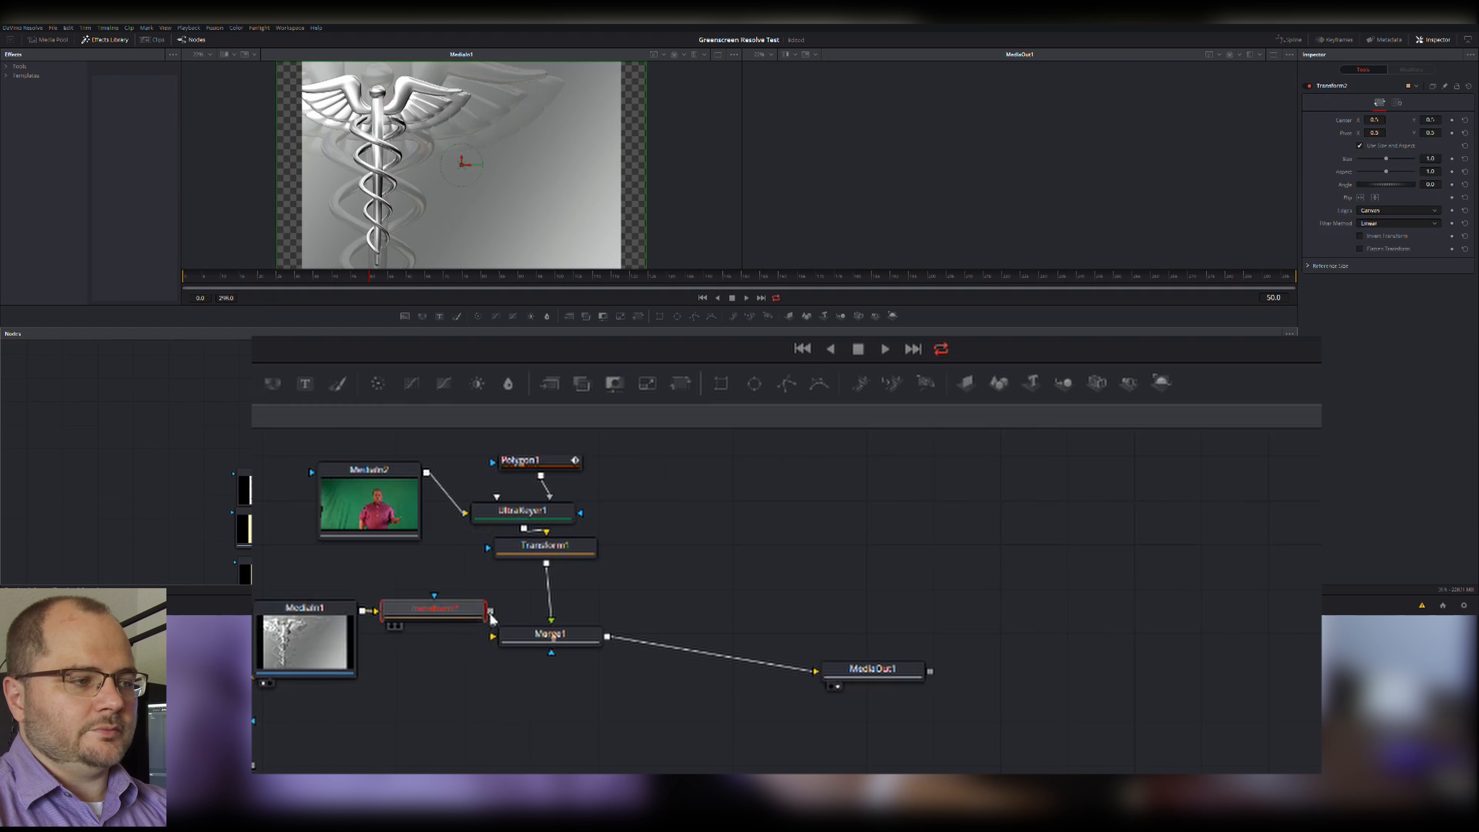
pyautogui.moveTo(494, 620); pyautogui.dragTo(542, 642)
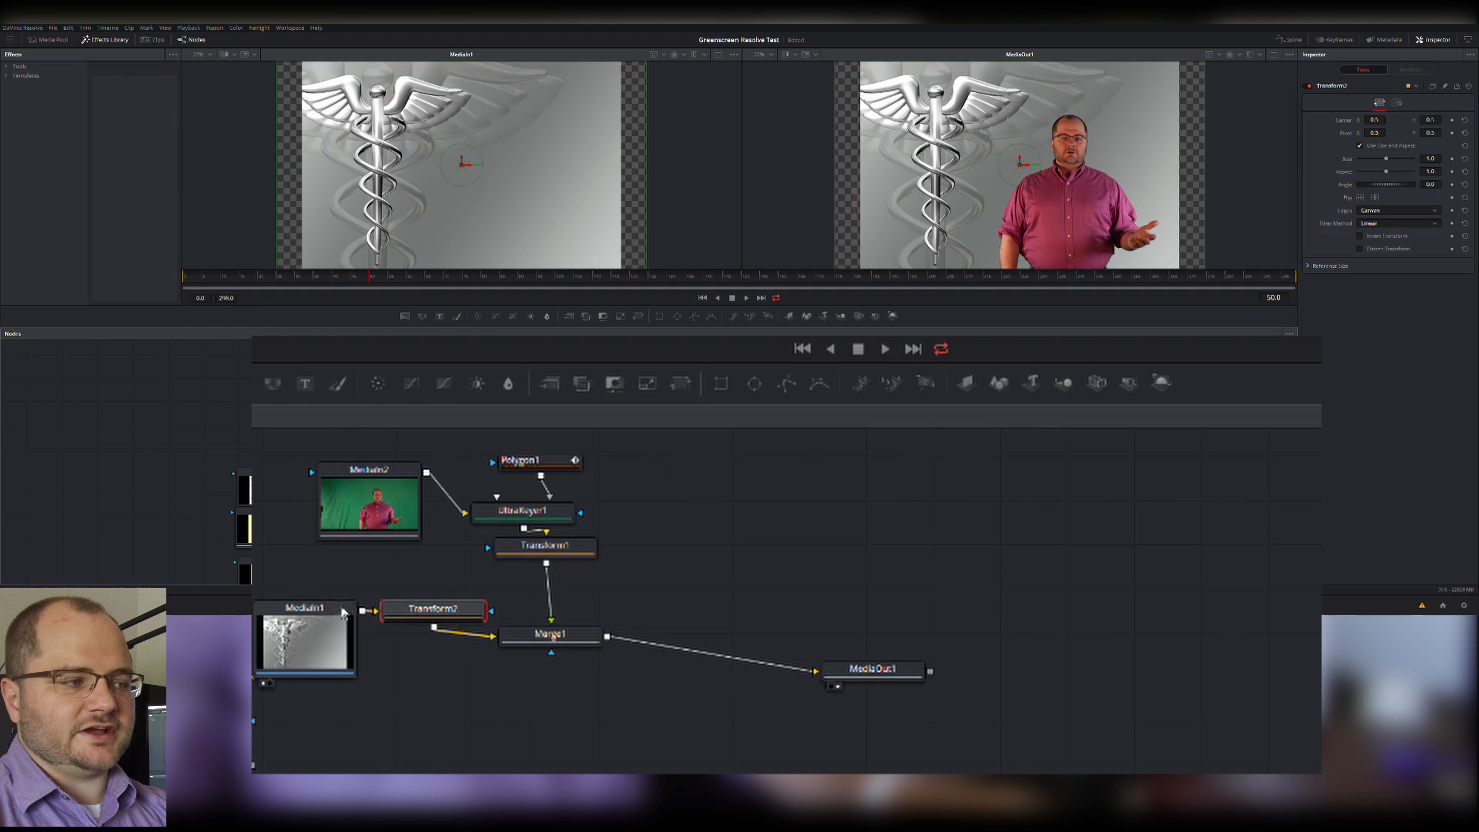
# - Set Transform2's size to 1.19 and its vertical center to 0.408 to enlarge and lower the background
pyautogui.moveTo(300, 572); pyautogui.dragTo(438, 663)
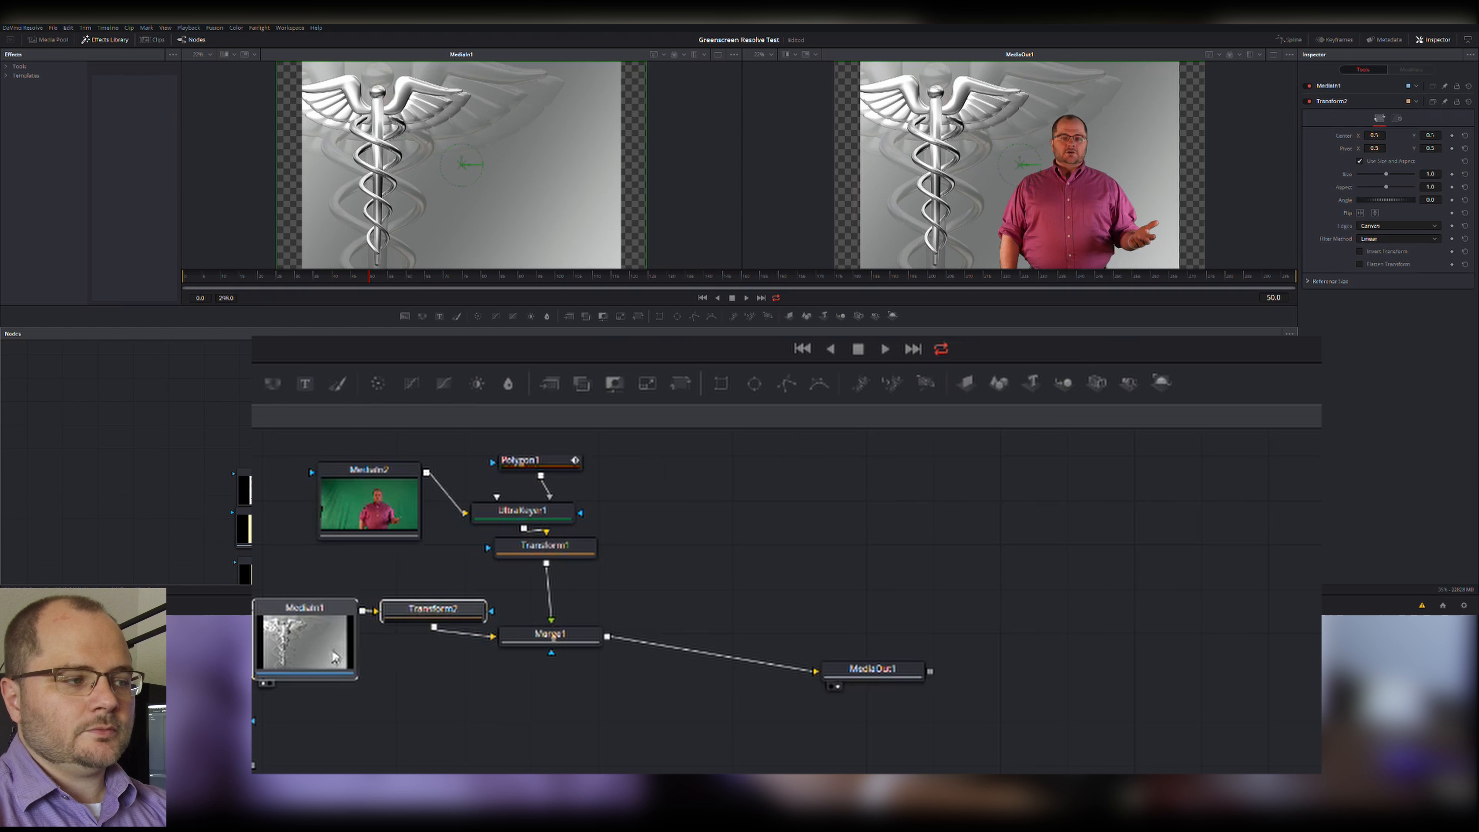
pyautogui.click(720, 606)
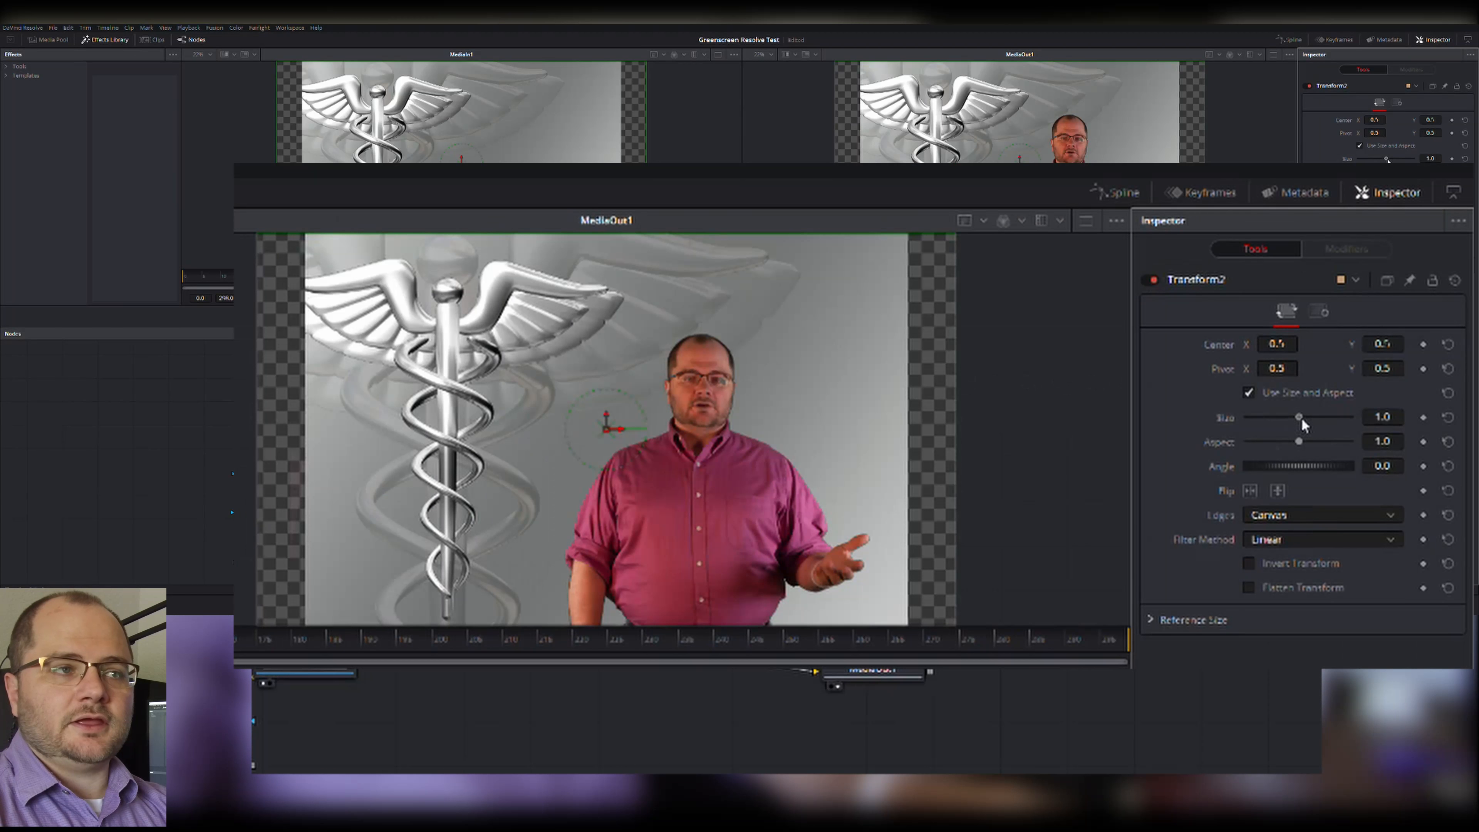
pyautogui.moveTo(1387, 158); pyautogui.dragTo(1391, 159)
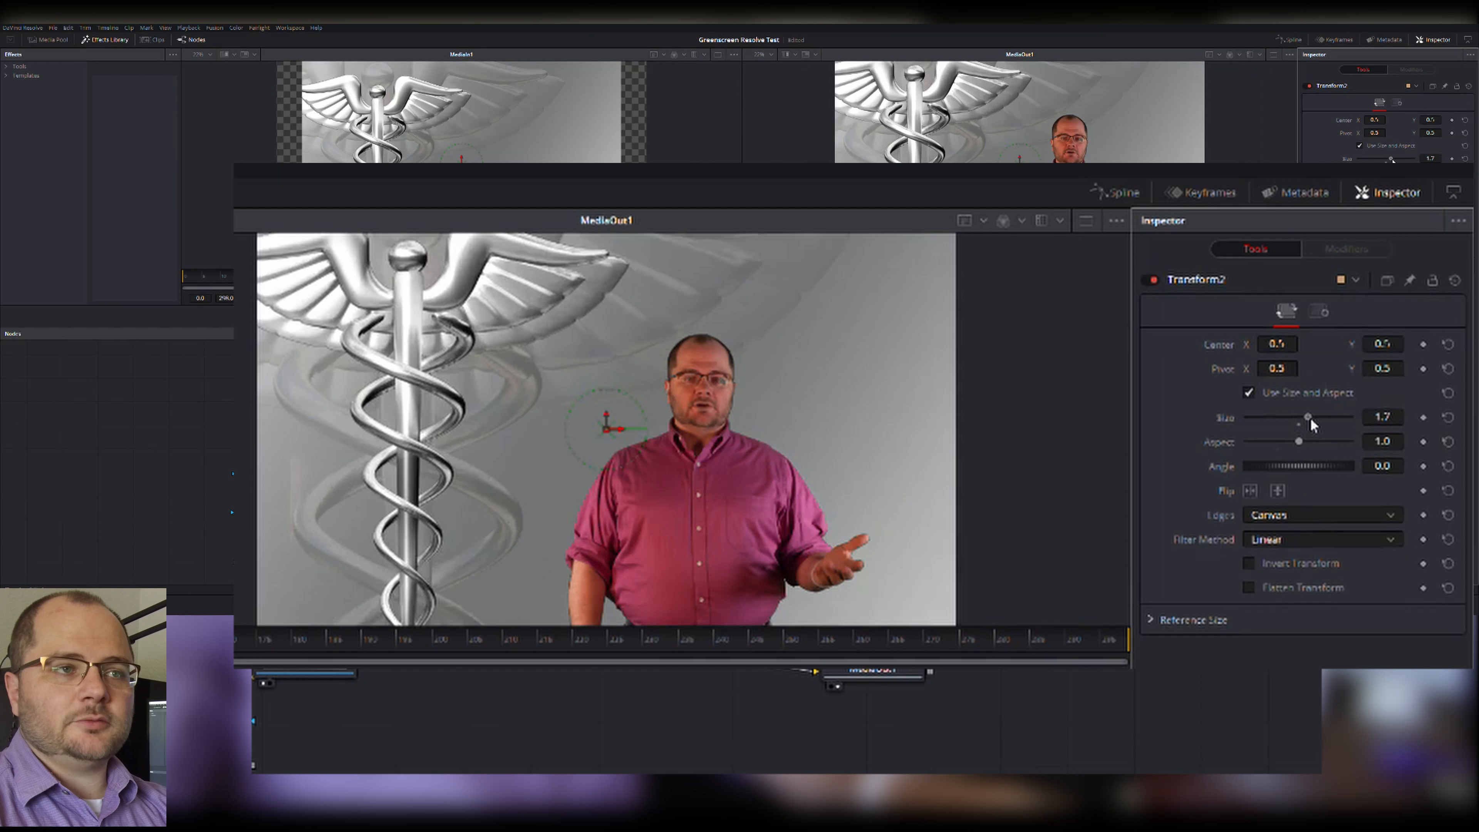
pyautogui.moveTo(1310, 417); pyautogui.dragTo(1302, 417)
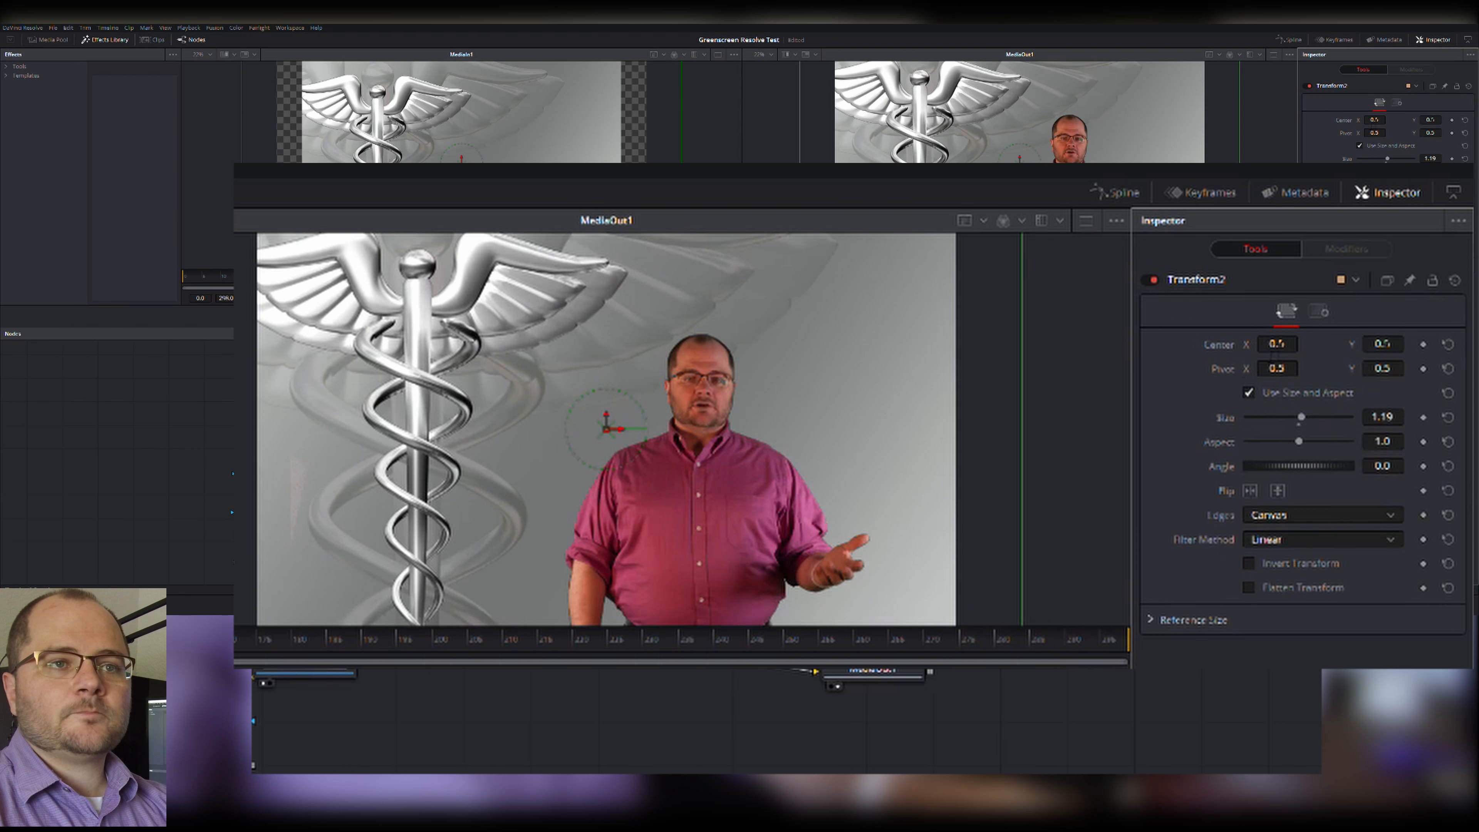
pyautogui.moveTo(1383, 345); pyautogui.dragTo(1370, 345)
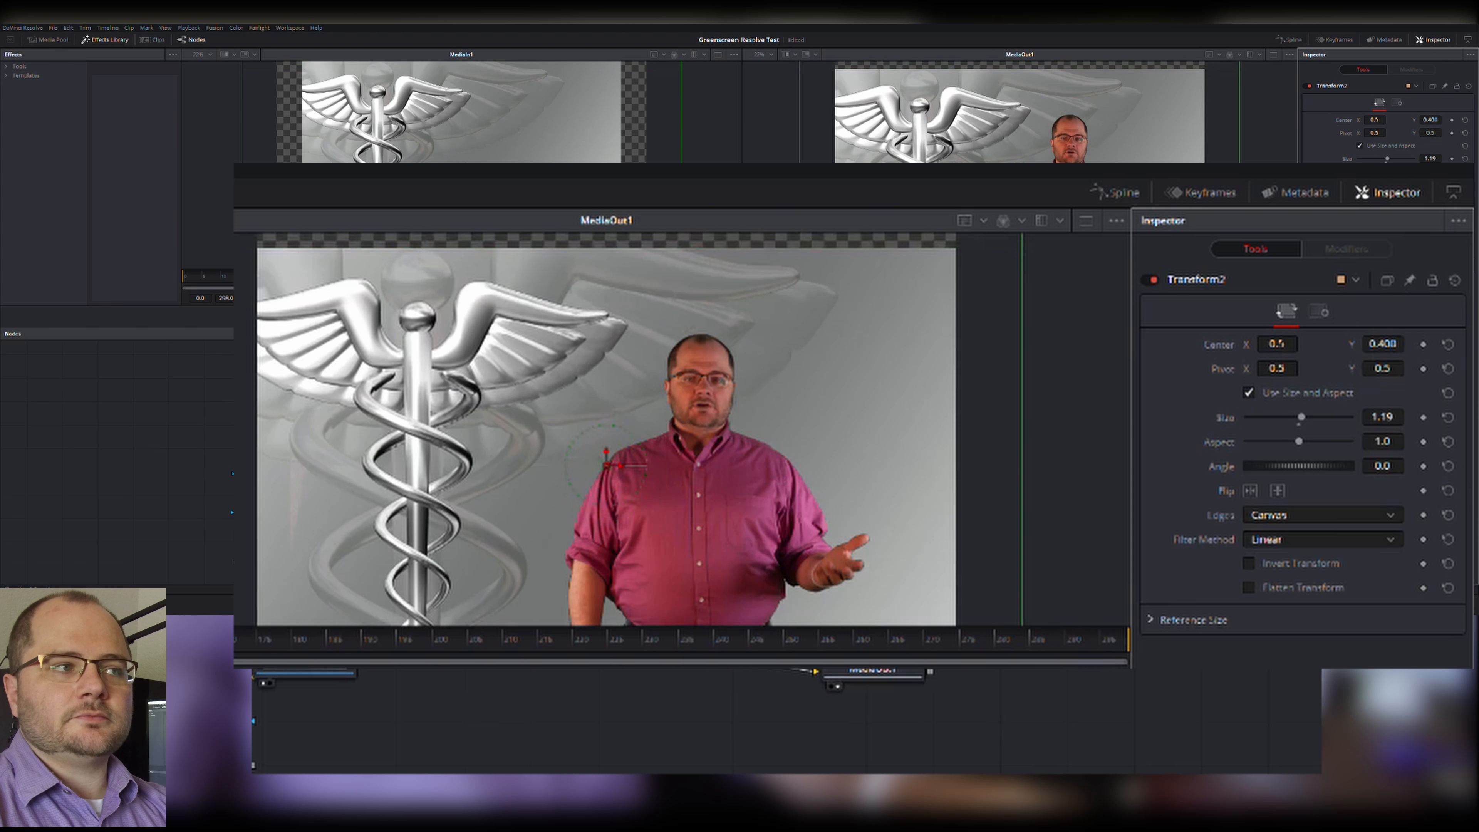
# - Shift the background horizontally by setting Transform2's X center to about 0.51
pyautogui.scroll(1, 956, 503)
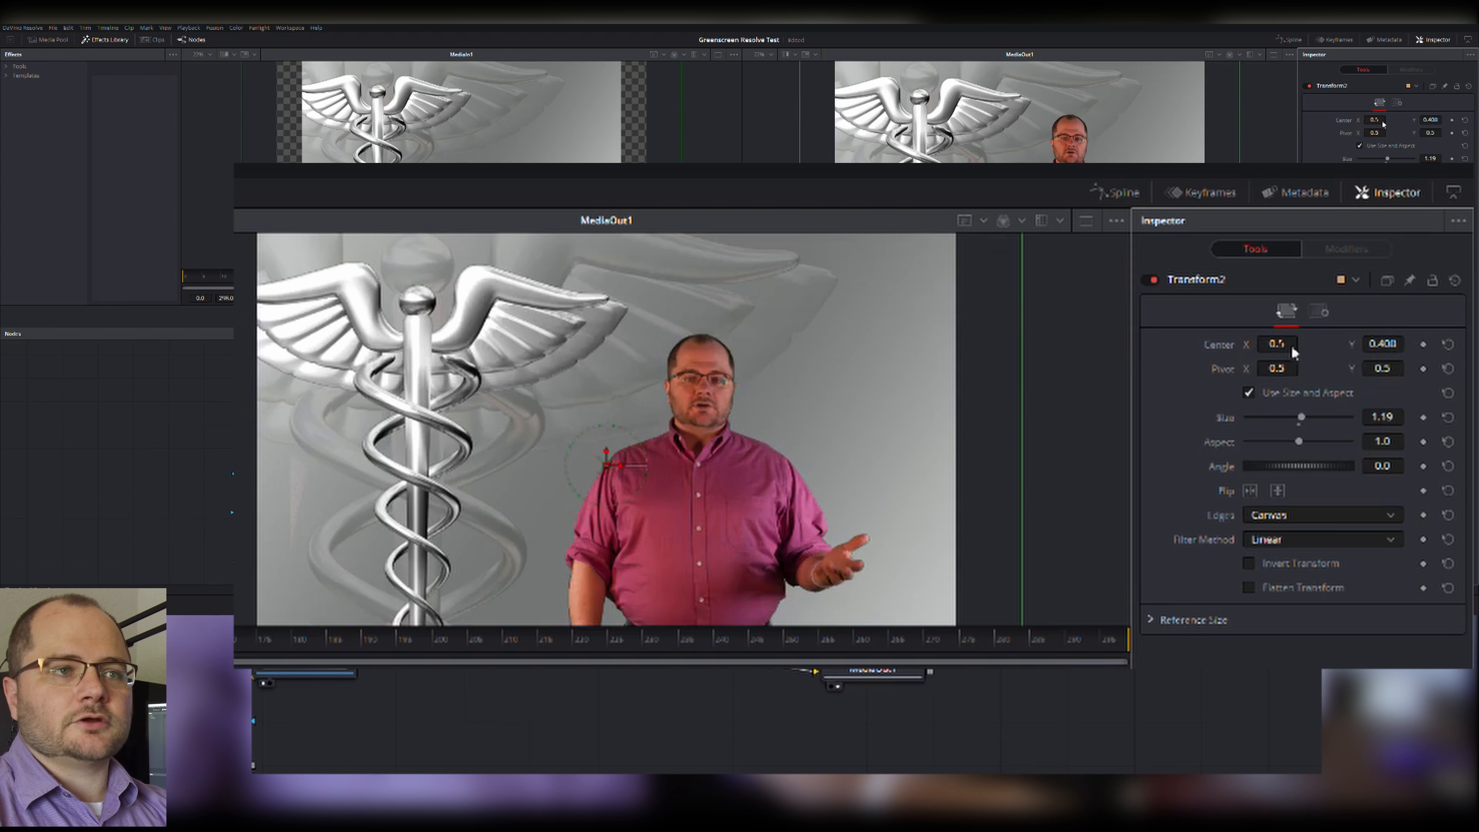
pyautogui.moveTo(1290, 350)
pyautogui.mouseDown()
pyautogui.moveTo(1313, 350)
pyautogui.moveTo(1297, 349)
pyautogui.mouseUp()
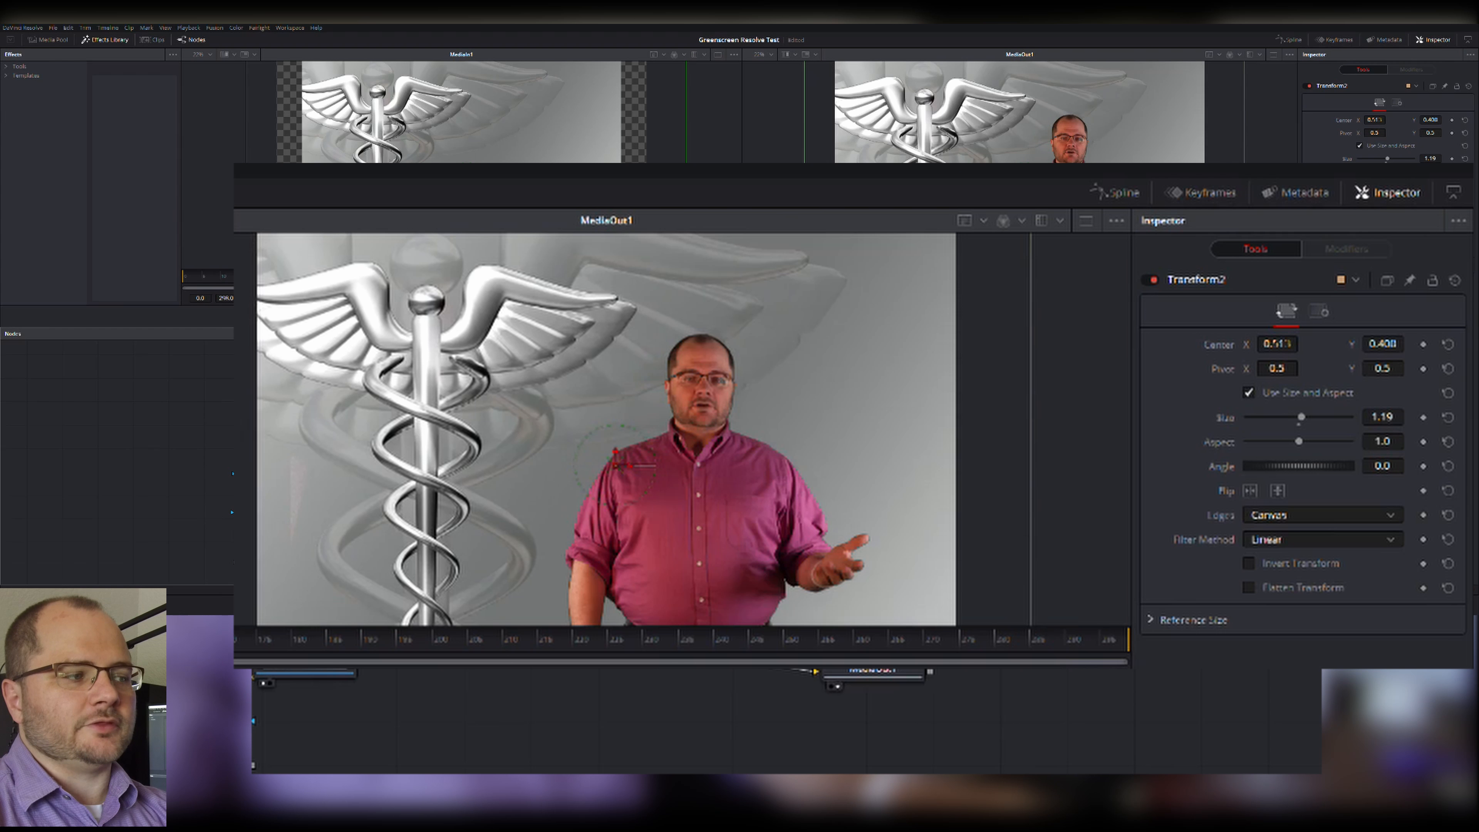
# - Bring MediaIn3 and its Merge2 node beside the presenter composite and move MediaOut1 farther along to make room
pyautogui.scroll(-1, 786, 721)
pyautogui.moveTo(281, 764); pyautogui.dragTo(250, 744)
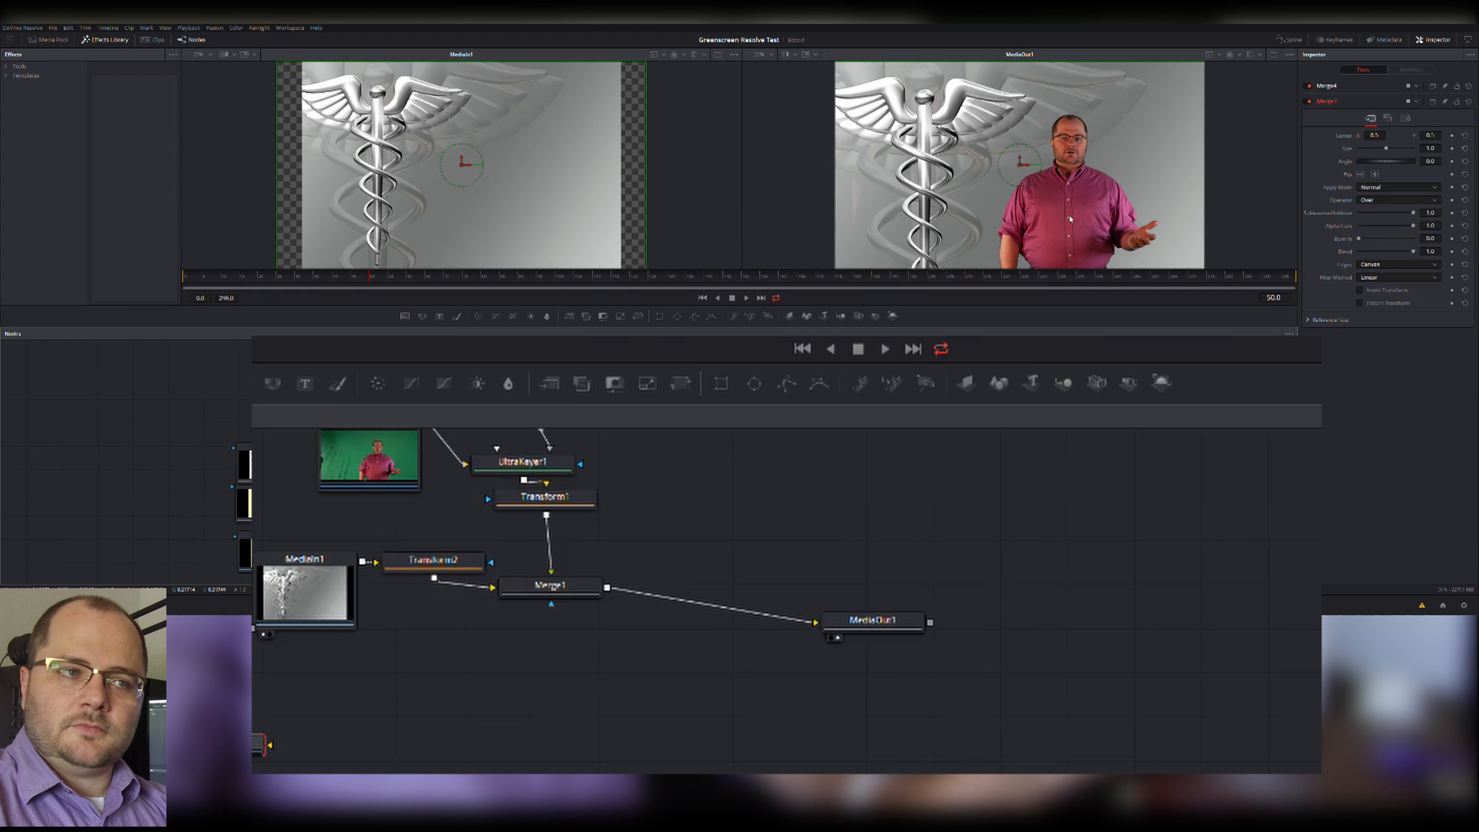
pyautogui.moveTo(245, 412); pyautogui.dragTo(797, 538)
pyautogui.click(895, 564)
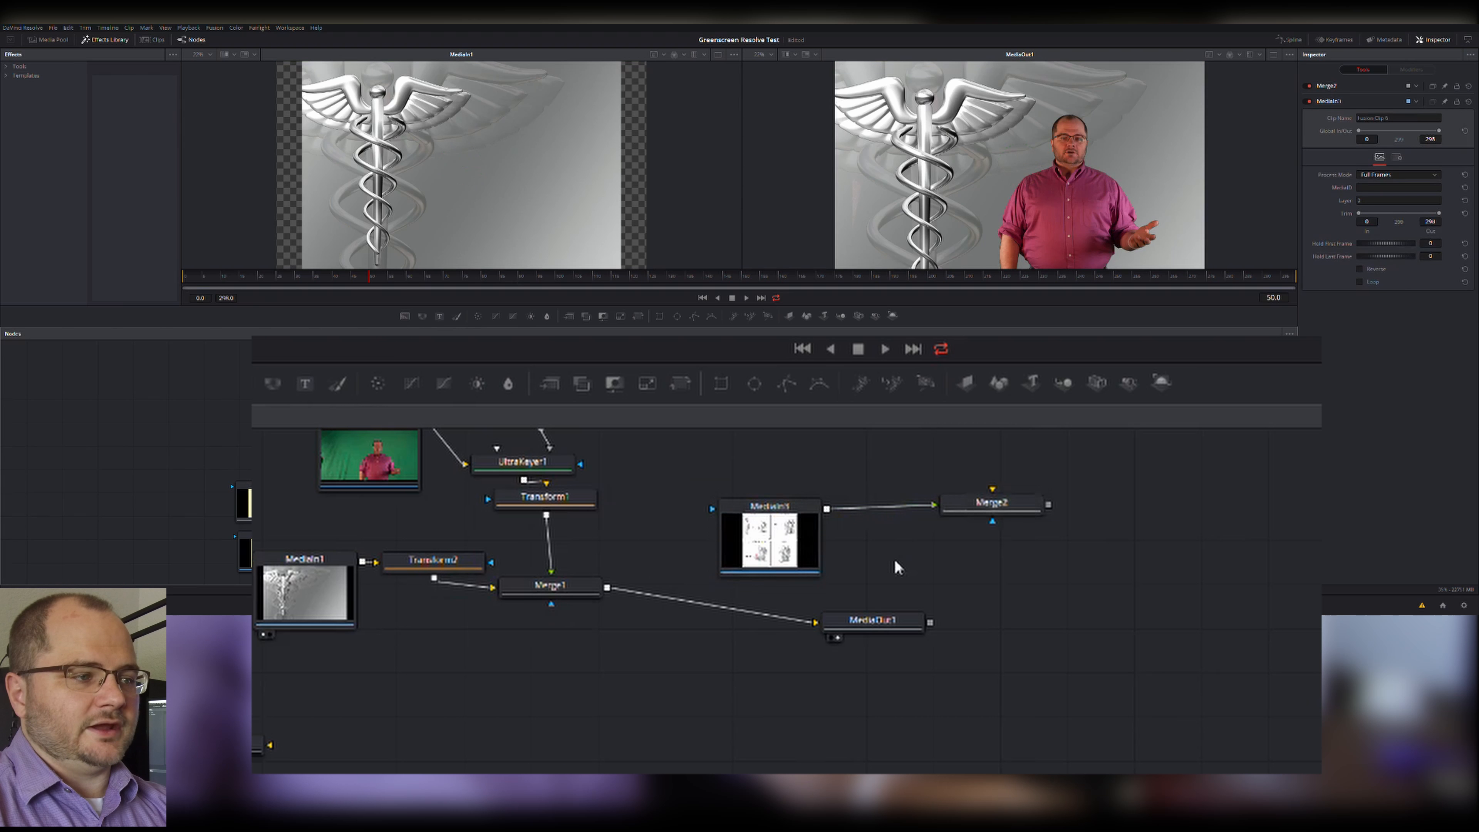
pyautogui.scroll(1, 898, 576)
pyautogui.moveTo(882, 684); pyautogui.dragTo(1188, 727)
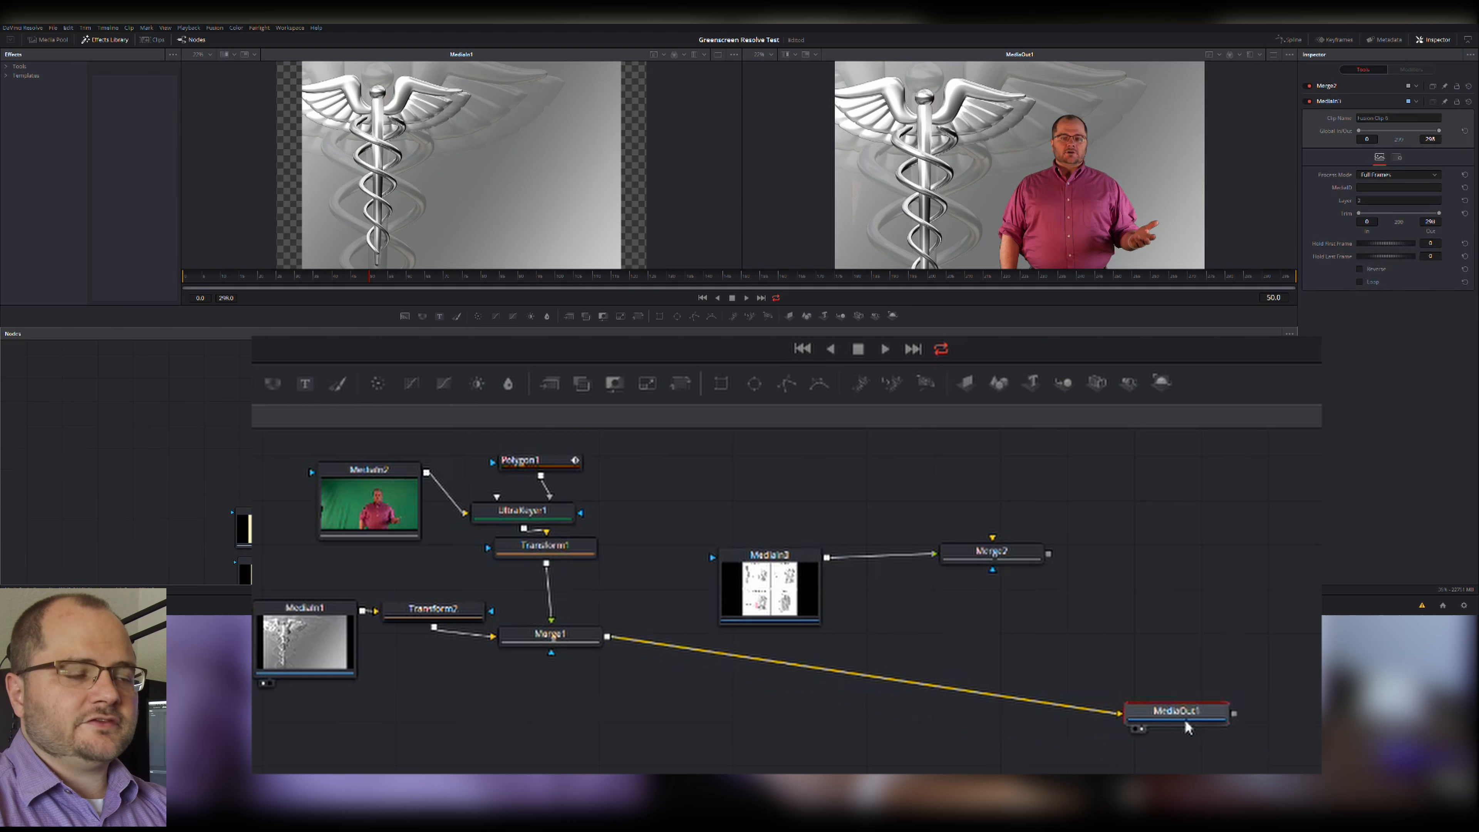
# - Show MediaIn3 in the first viewer and arrange MediaIn3 and Merge2 above the connection from Merge1 to MediaOut1
pyautogui.moveTo(781, 585); pyautogui.dragTo(493, 181)
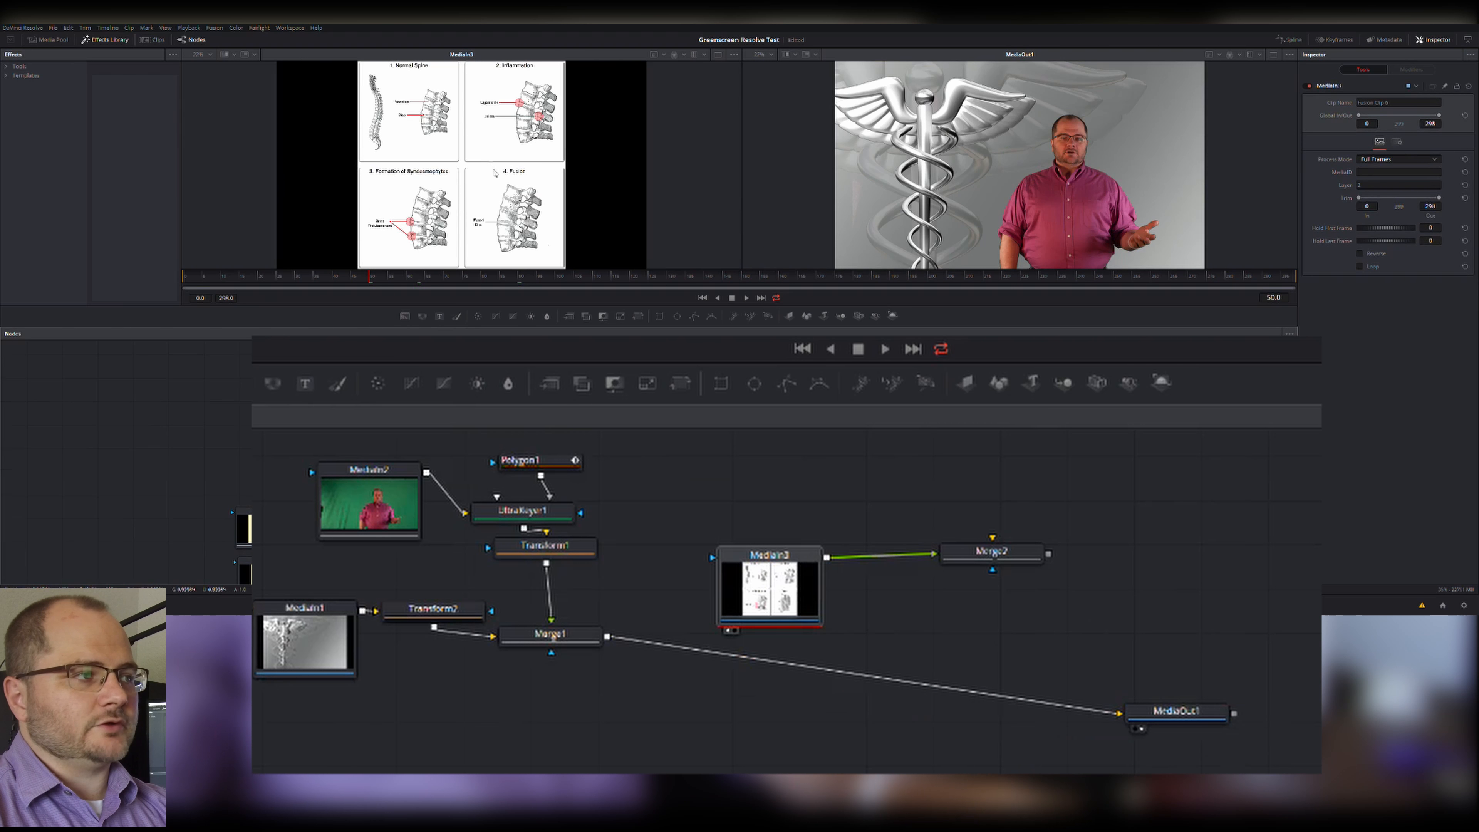
pyautogui.moveTo(795, 578); pyautogui.dragTo(760, 513)
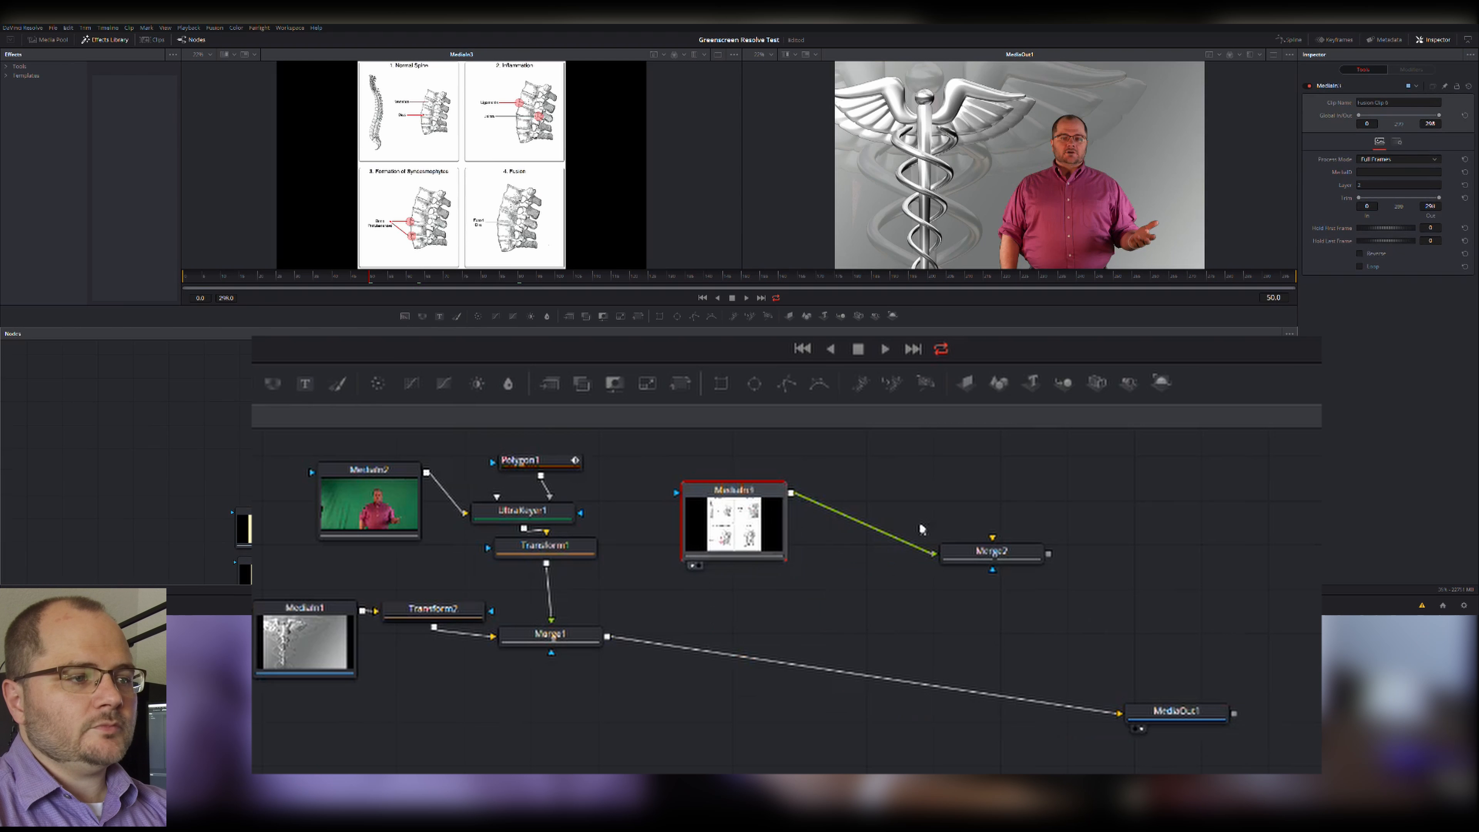
pyautogui.moveTo(1024, 557); pyautogui.dragTo(987, 620)
pyautogui.click(941, 616)
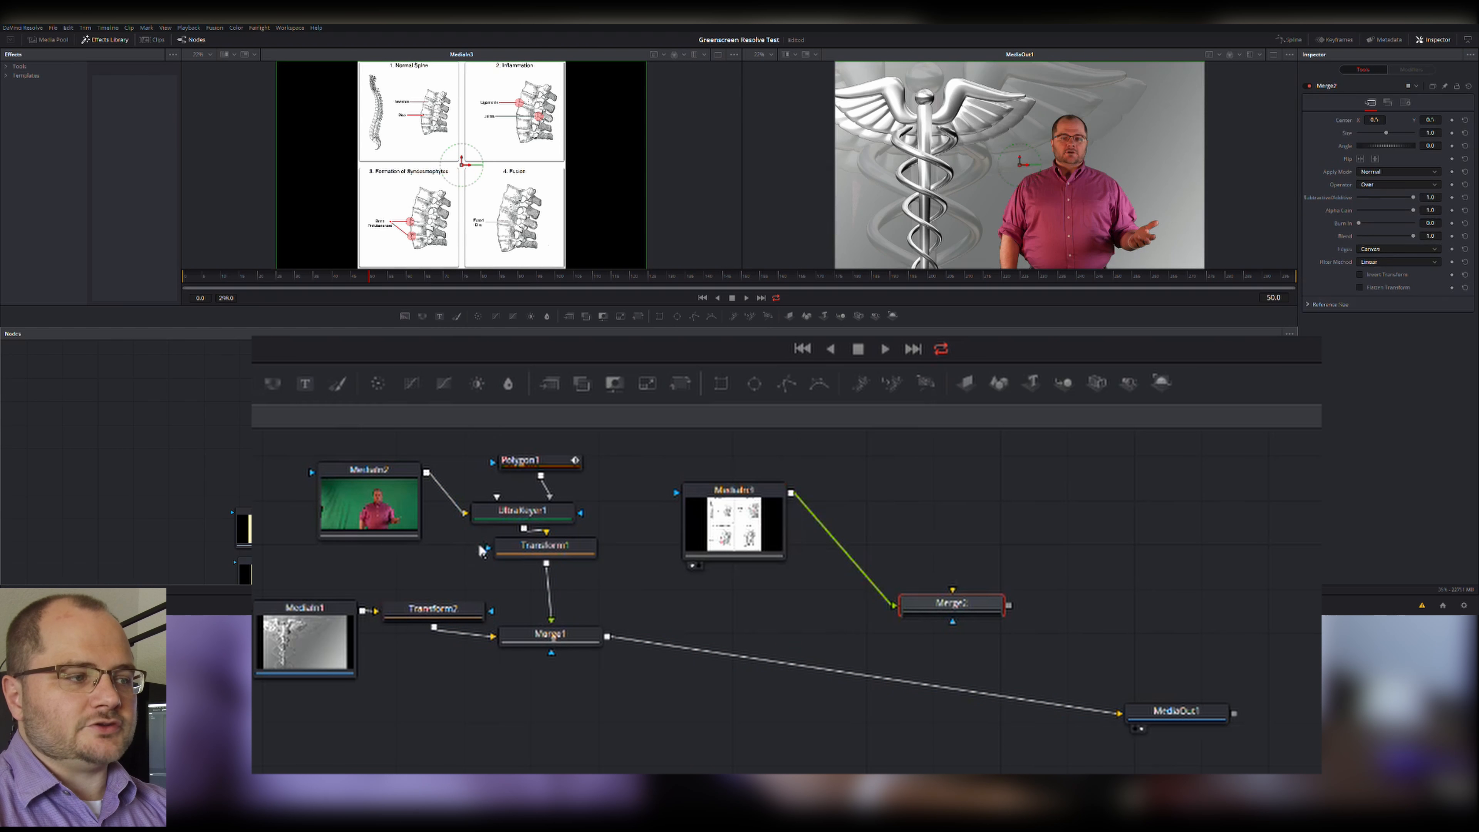
# - Tidy the presenter branch and line up MediaIn1 and Transform2 with Merge1 in the node graph
pyautogui.moveTo(406, 432); pyautogui.dragTo(556, 477)
pyautogui.click(585, 529)
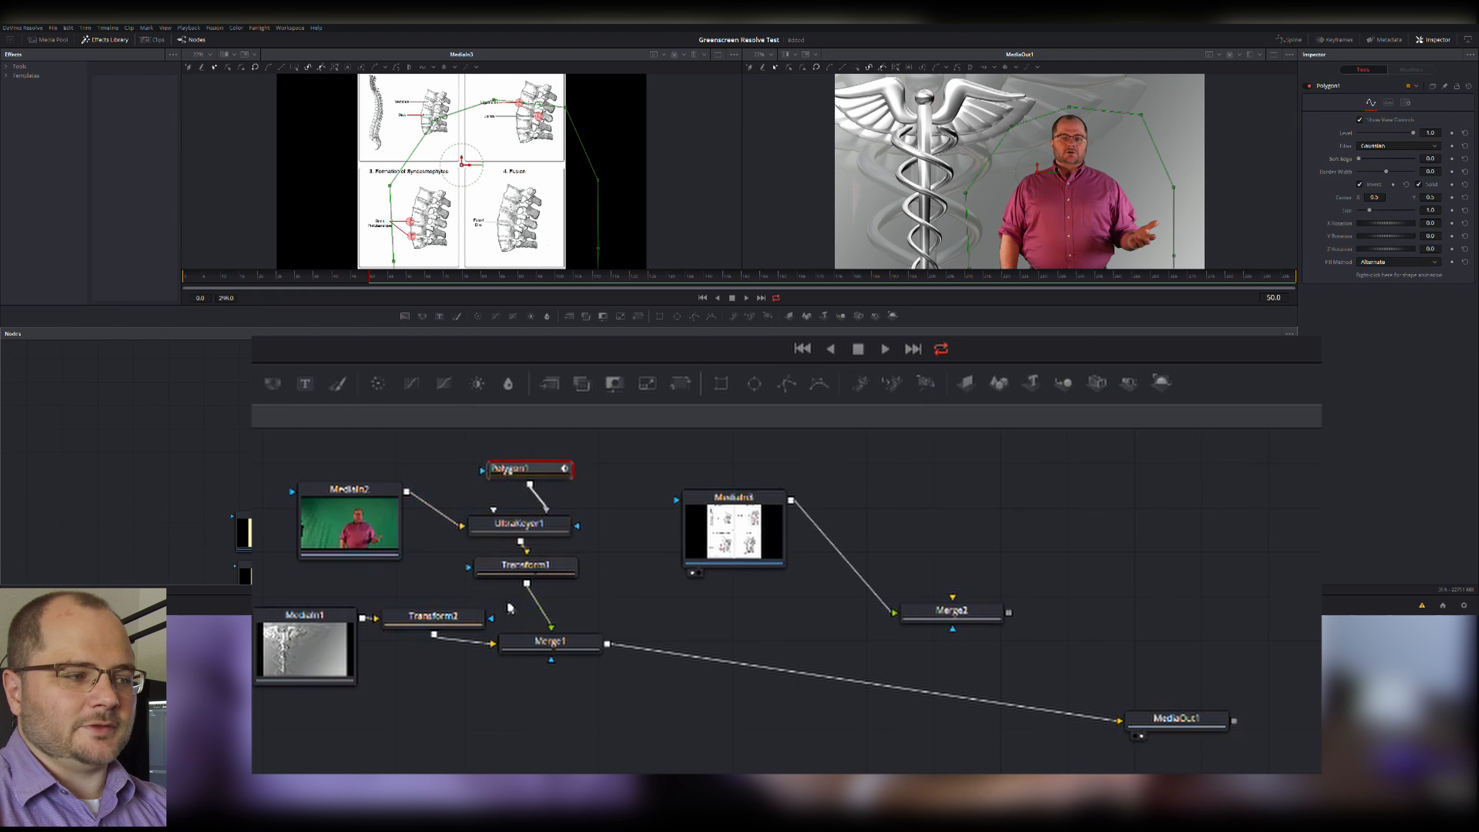
pyautogui.moveTo(468, 626); pyautogui.dragTo(453, 651)
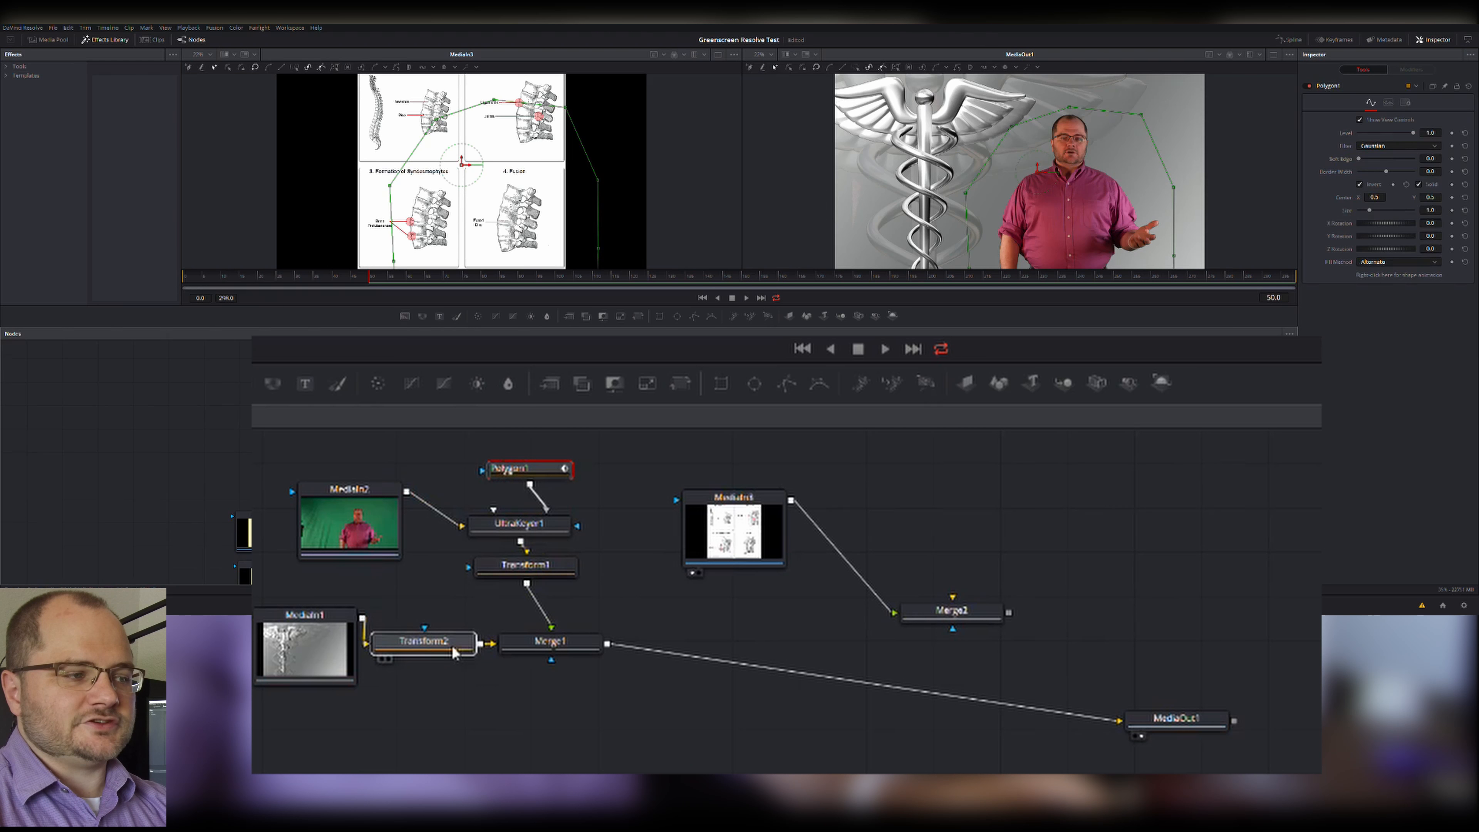
pyautogui.moveTo(324, 661); pyautogui.dragTo(316, 664)
pyautogui.click(317, 666)
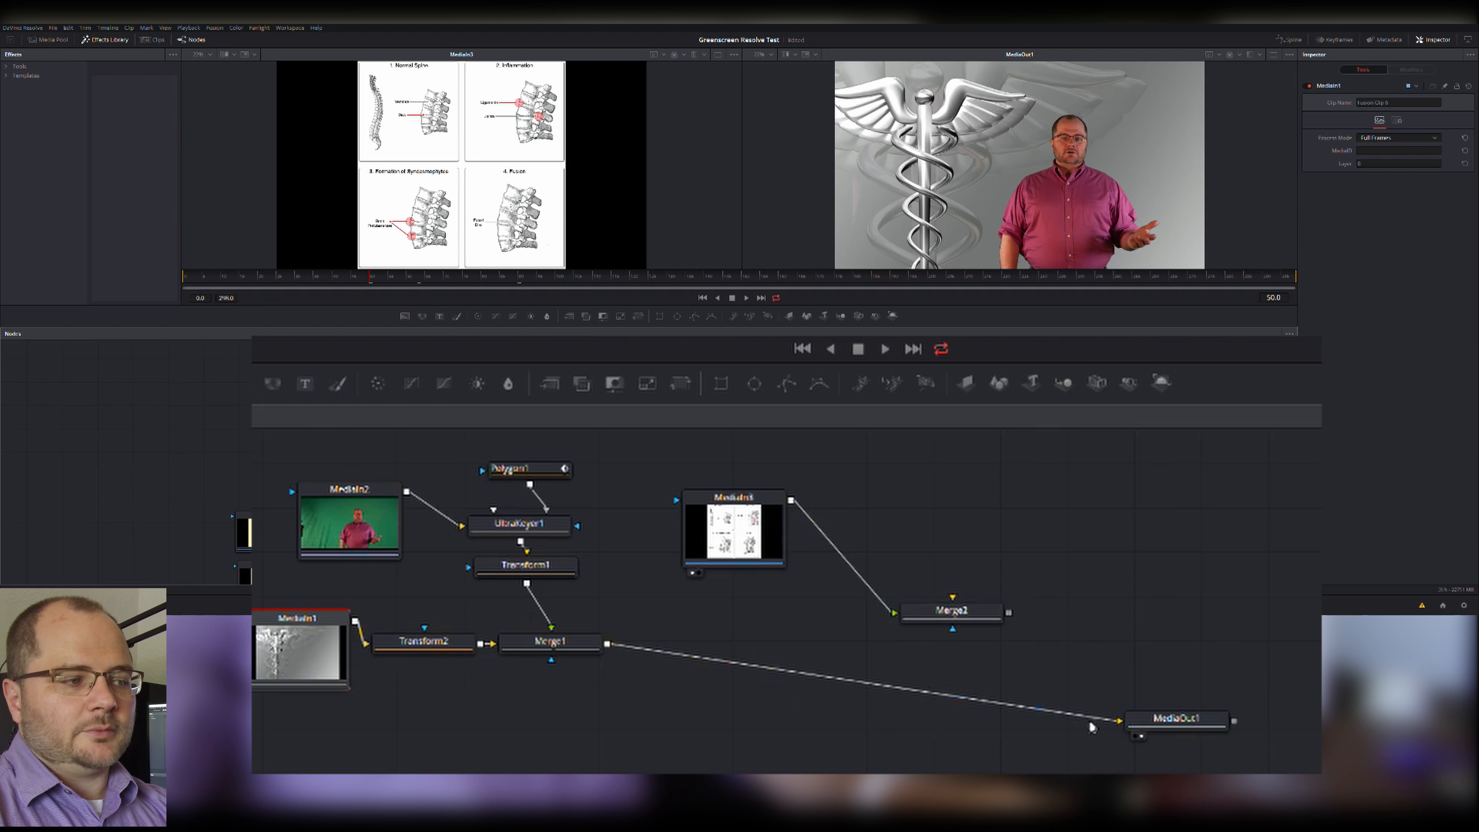
# - Disconnect Merge1 from MediaOut1, route it through Merge2's background into MediaOut1, and show MediaOut1 in the second viewer
pyautogui.moveTo(1093, 723); pyautogui.dragTo(641, 668)
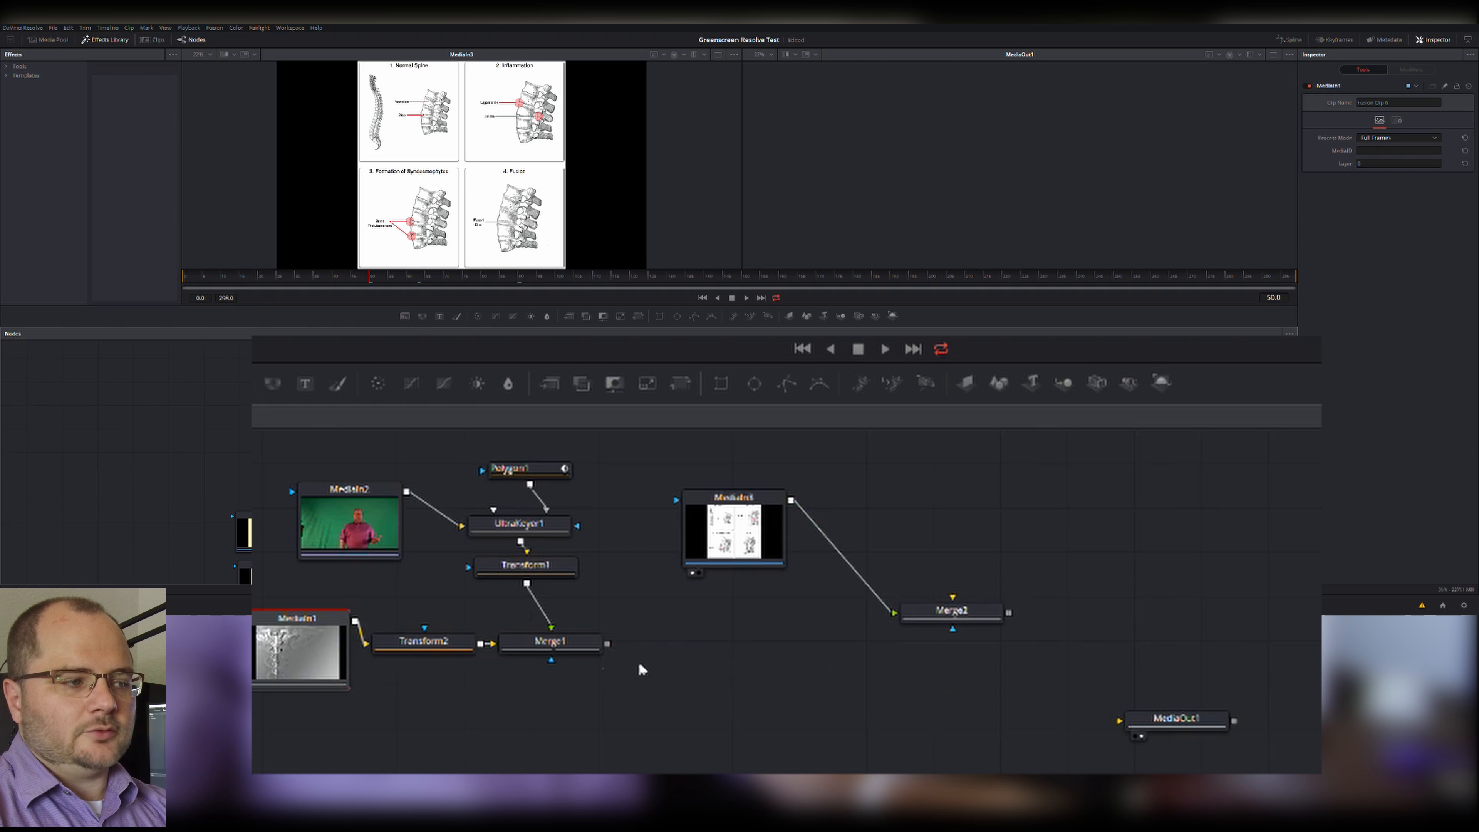
pyautogui.click(557, 647)
pyautogui.press('2')
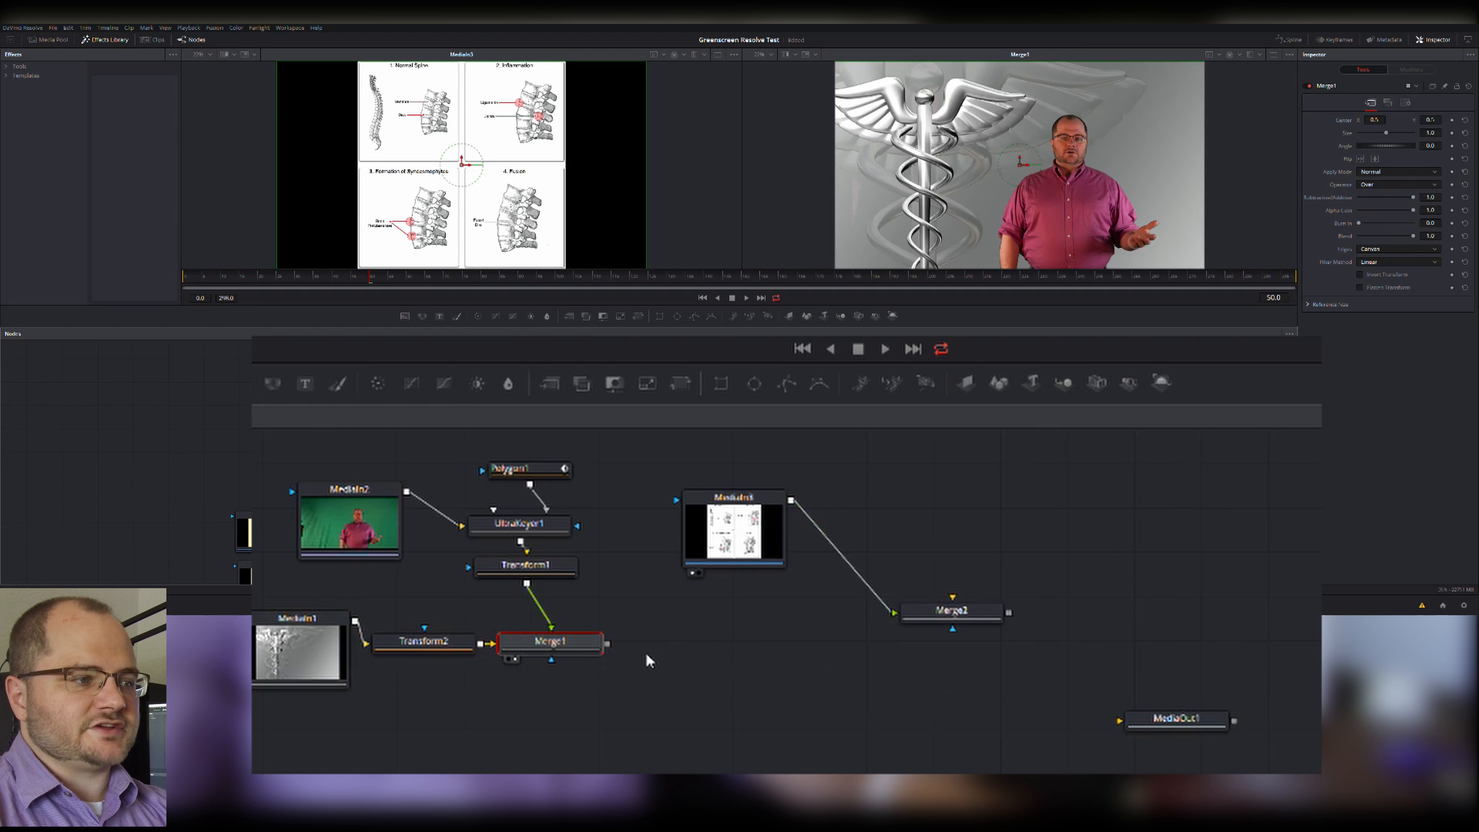
pyautogui.moveTo(607, 643); pyautogui.dragTo(1150, 724)
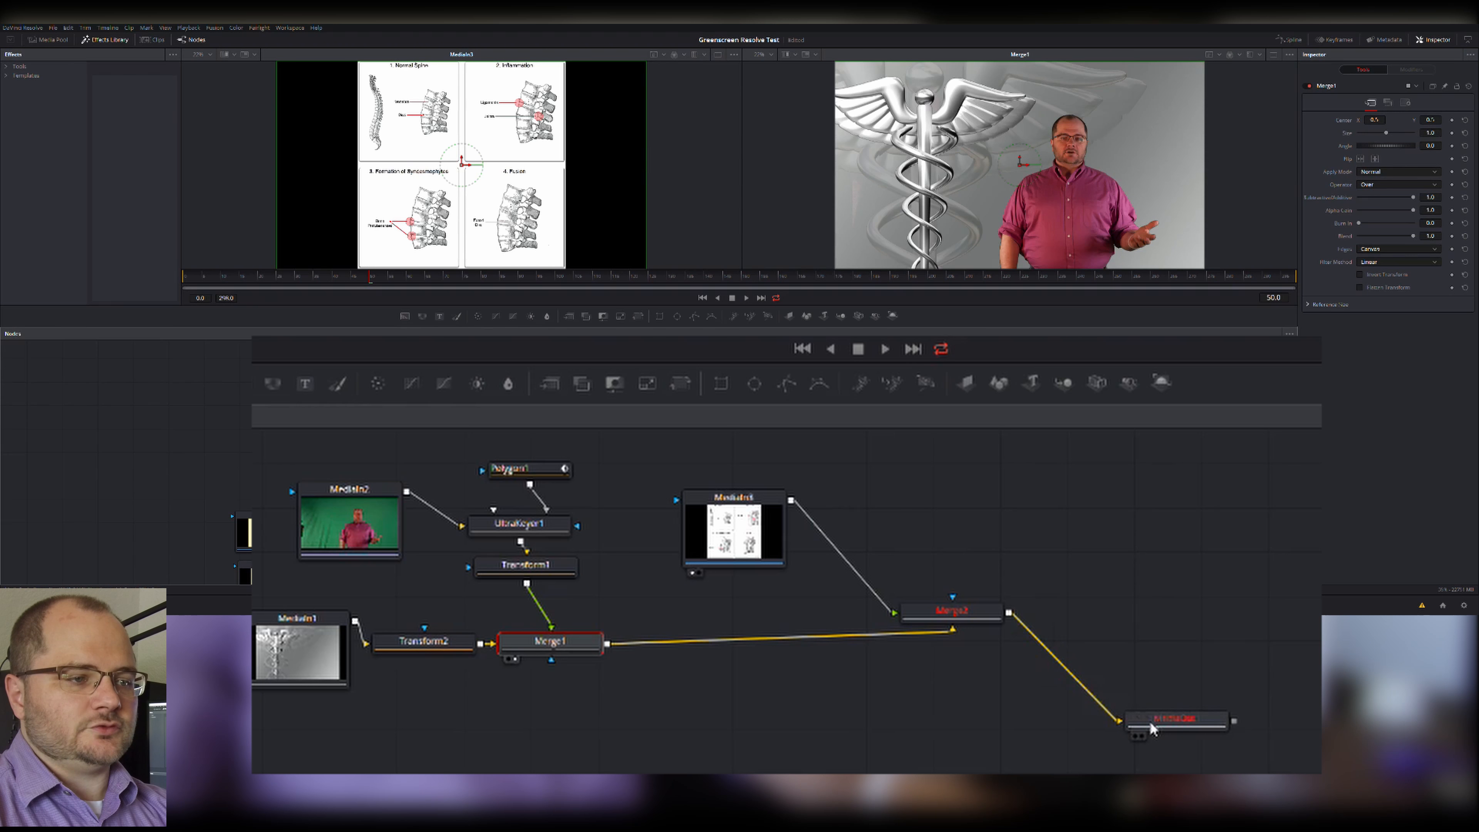
pyautogui.click(1185, 731)
pyautogui.click(1142, 736)
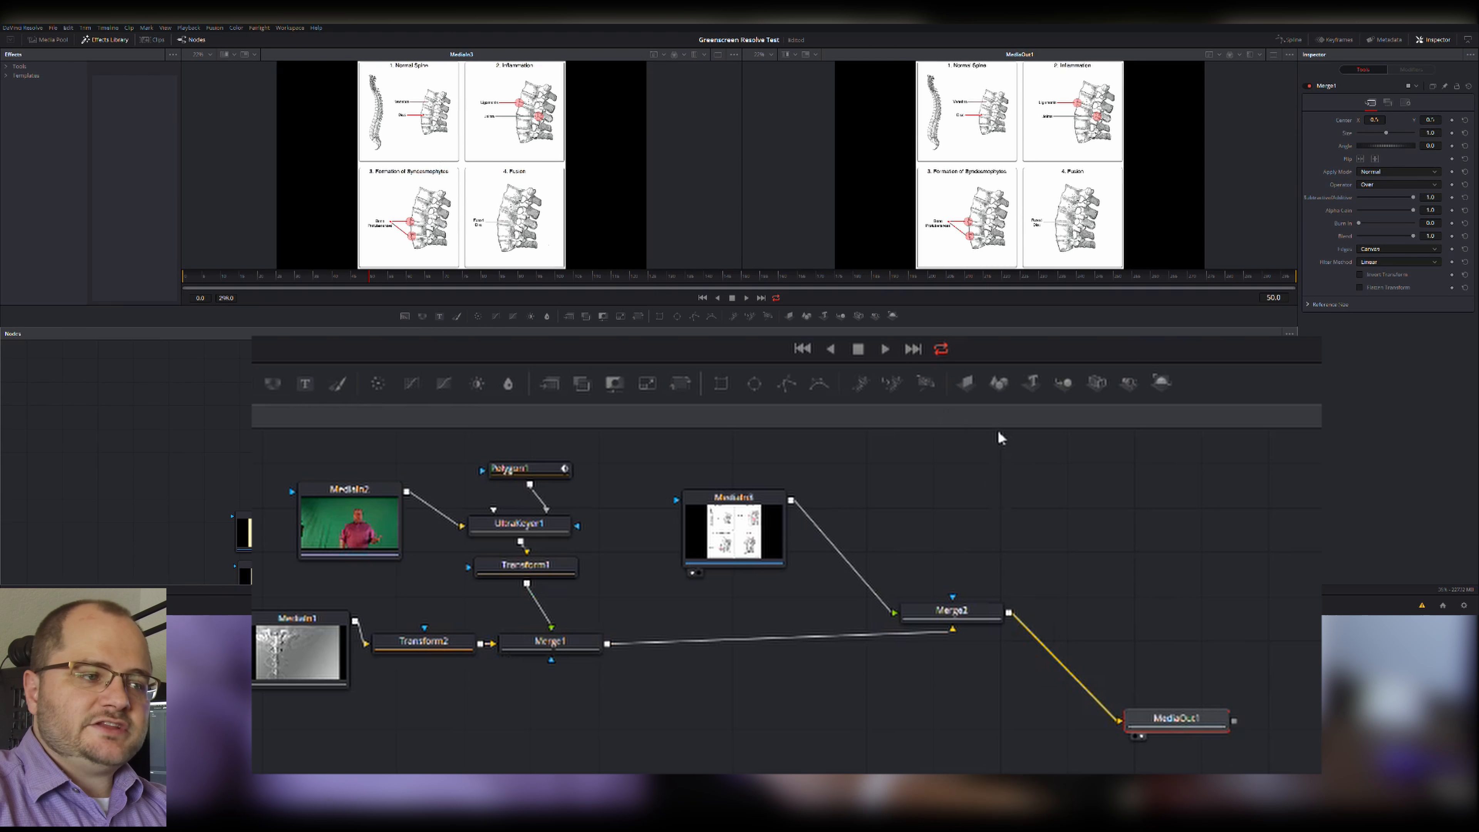
# - Insert a Transform node between MediaIn3 and Merge2 and reduce its size to 0.48
pyautogui.click(736, 523)
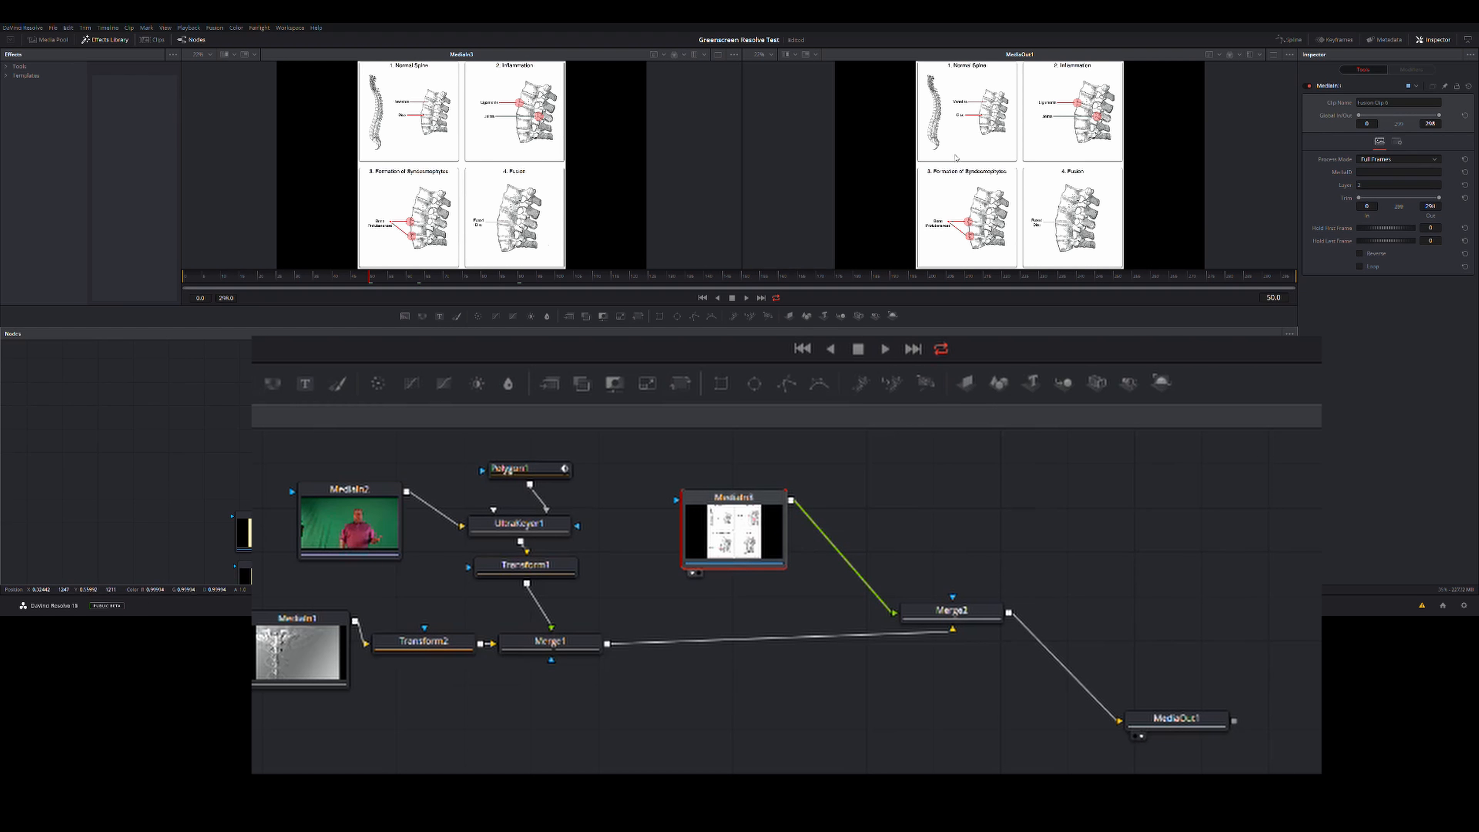
pyautogui.hotkey('shift', 'space')
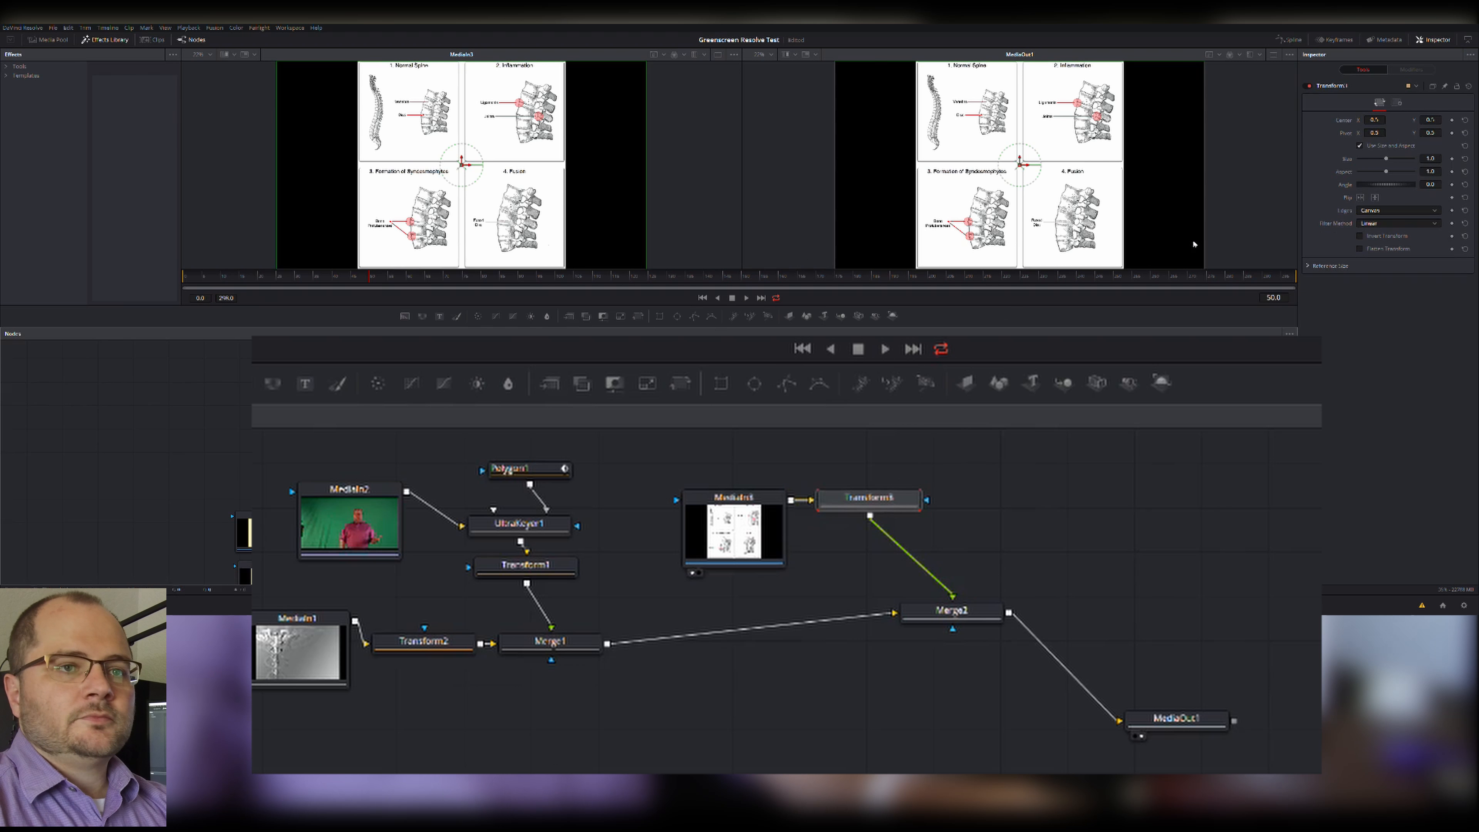
pyautogui.moveTo(873, 498); pyautogui.dragTo(874, 511)
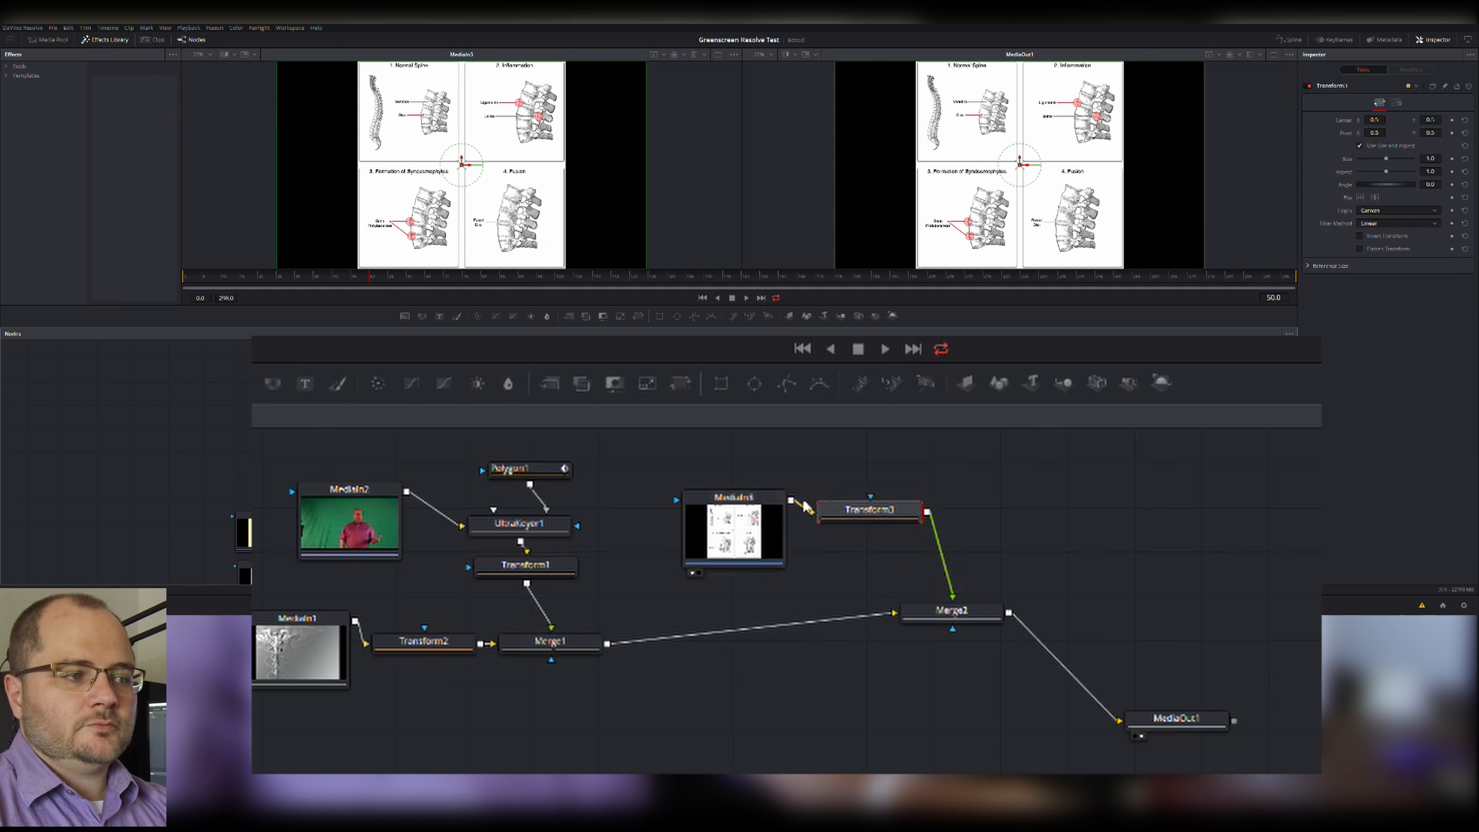
pyautogui.click(778, 520)
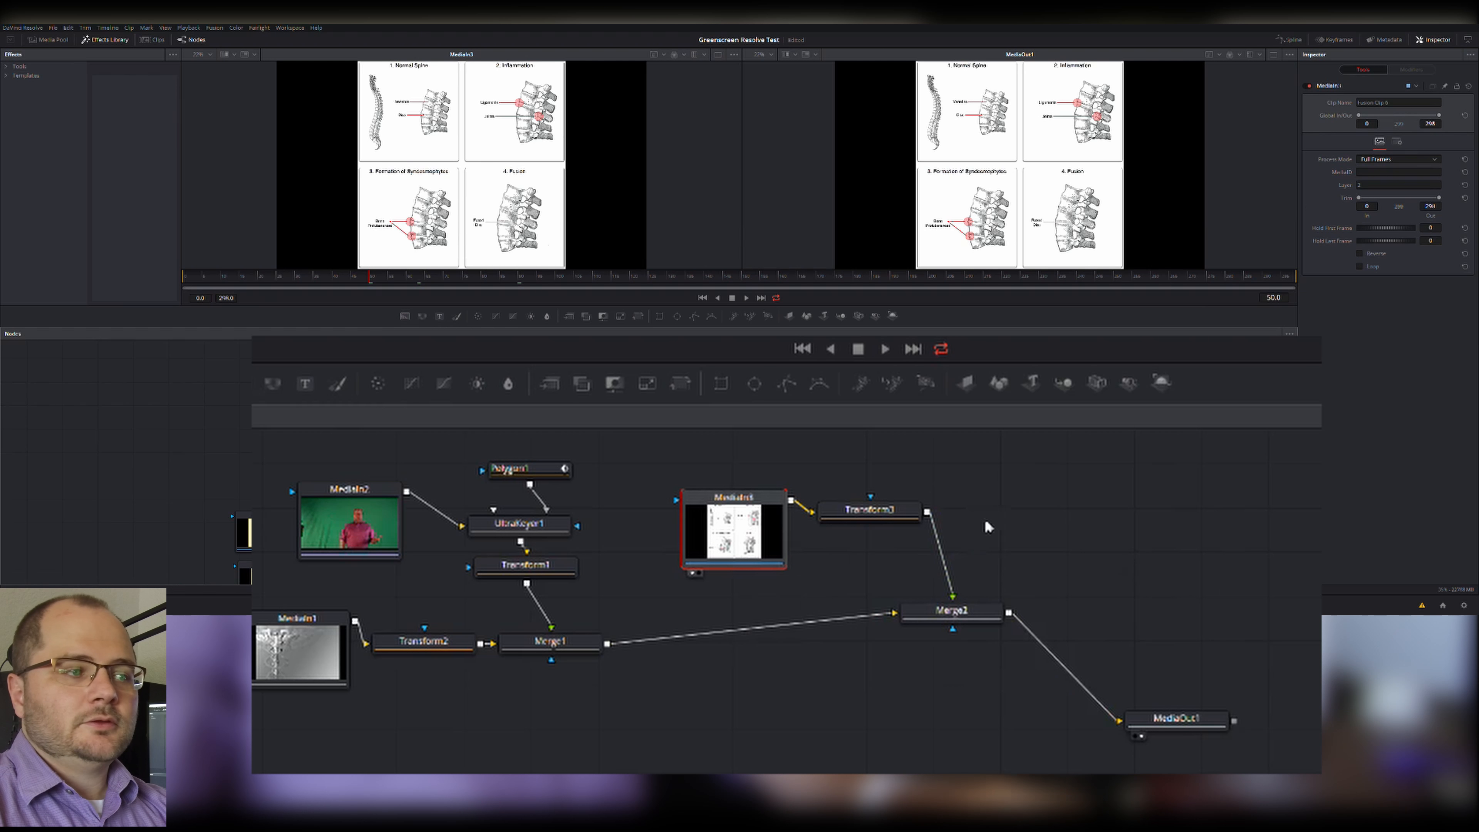
pyautogui.click(869, 510)
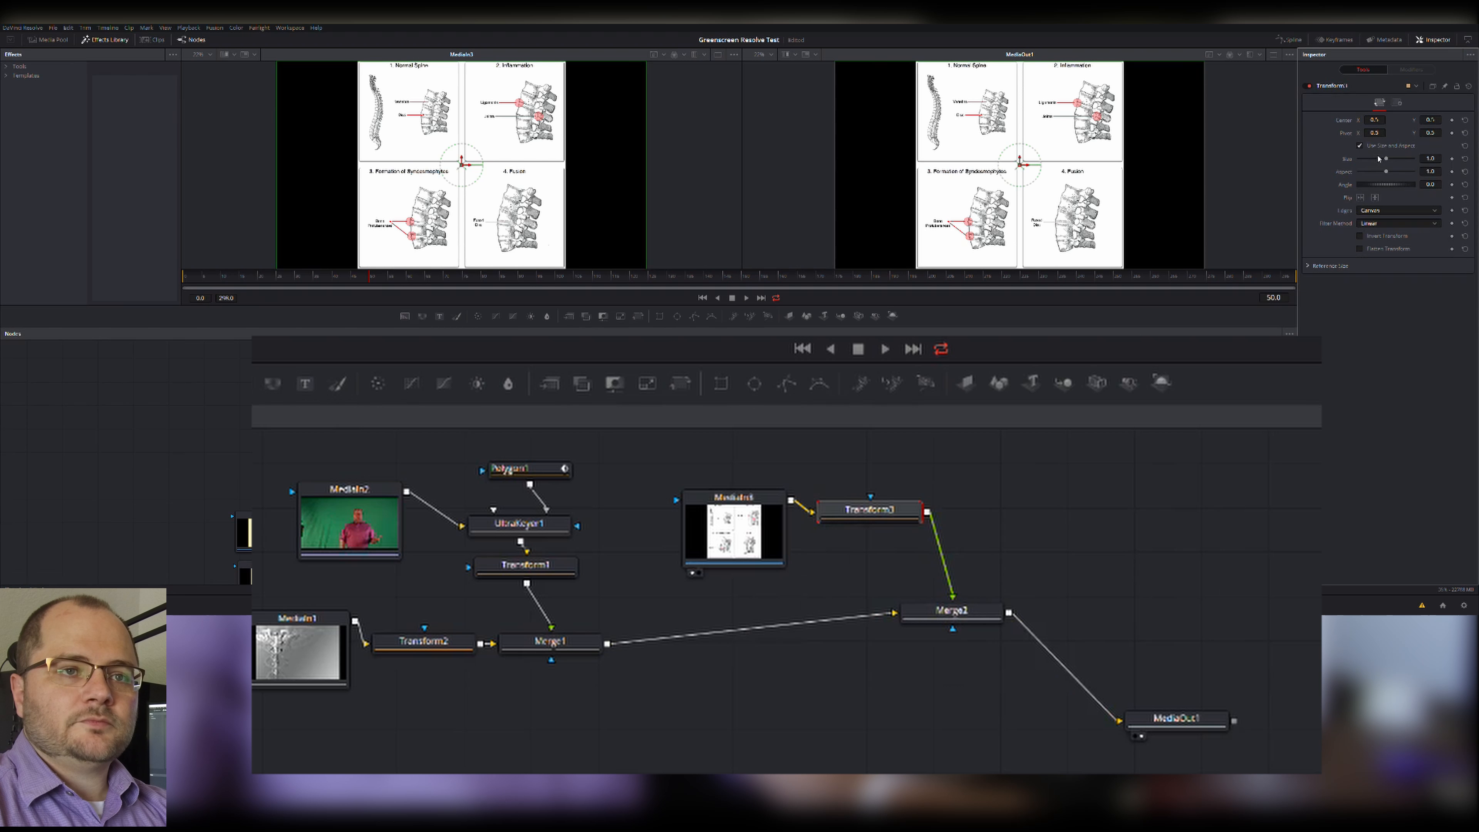
pyautogui.moveTo(1377, 159); pyautogui.dragTo(1369, 164)
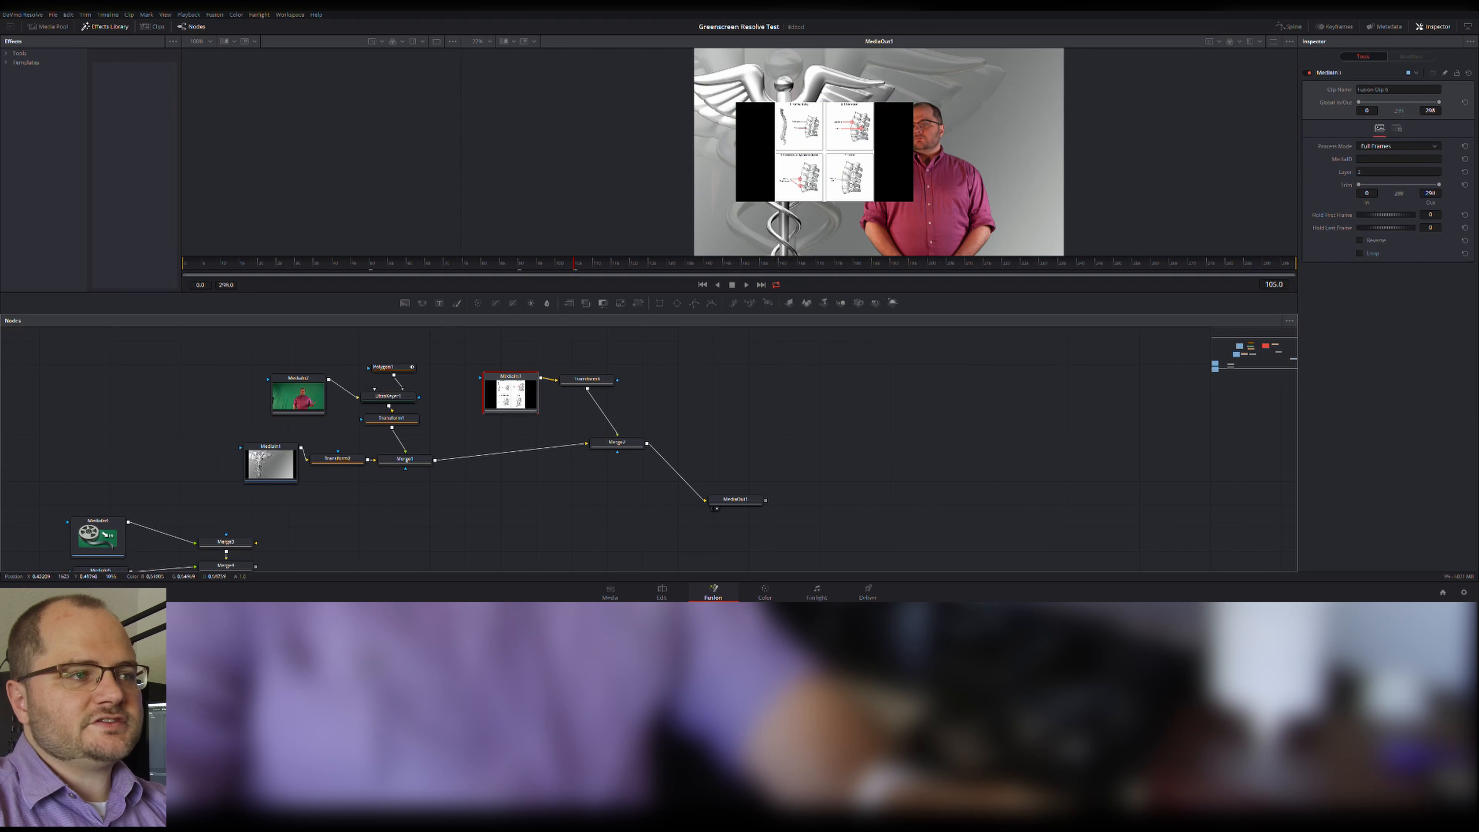
# - Show MediaIn3 in the first viewer and mask it with a Rectangle about 0.57 wide and 1.0 high
pyautogui.click(488, 416)
pyautogui.moveTo(459, 140); pyautogui.dragTo(570, 97)
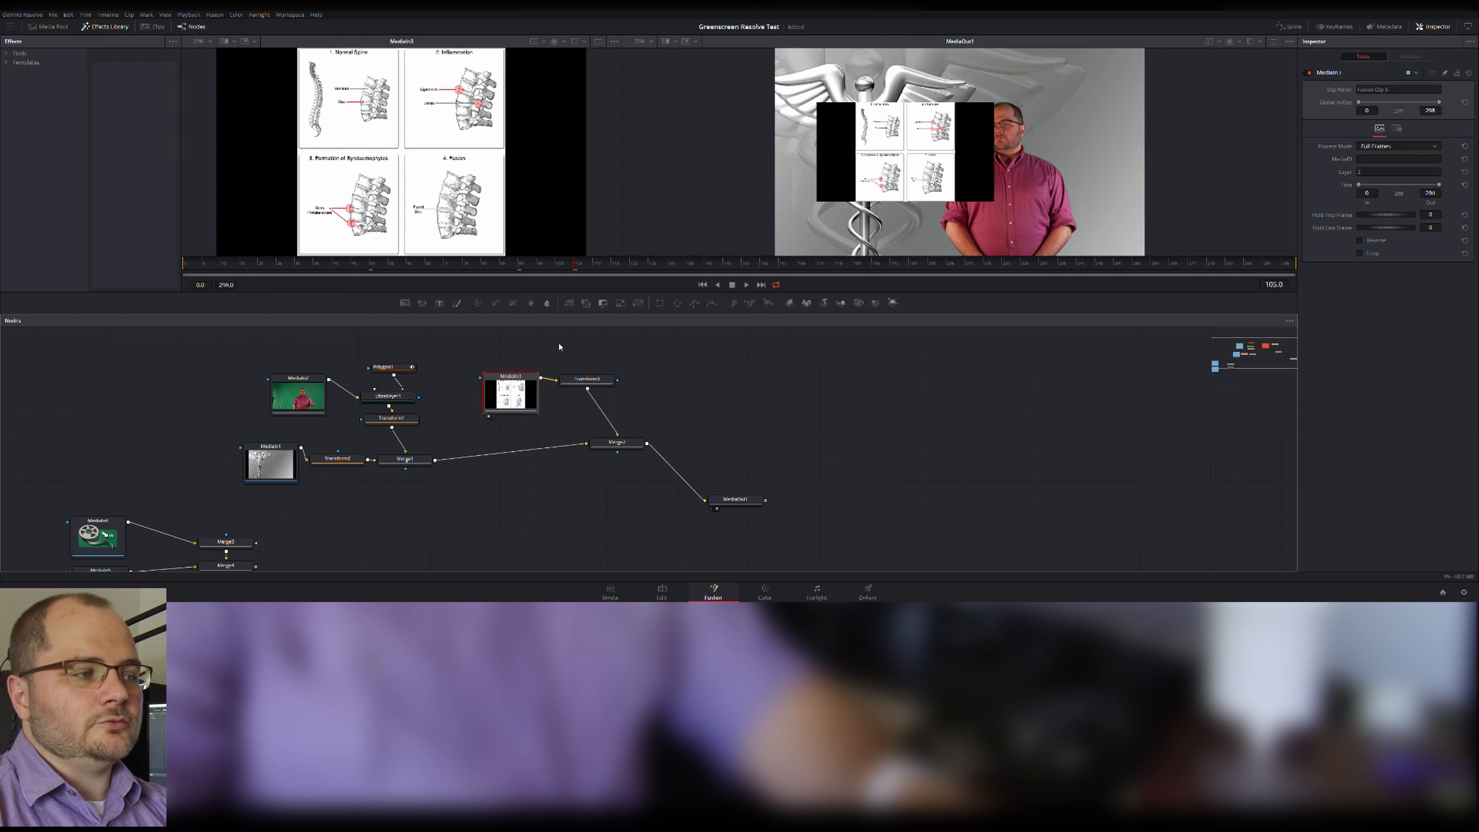
pyautogui.hotkey('shift', 'space')
pyautogui.write('recta')
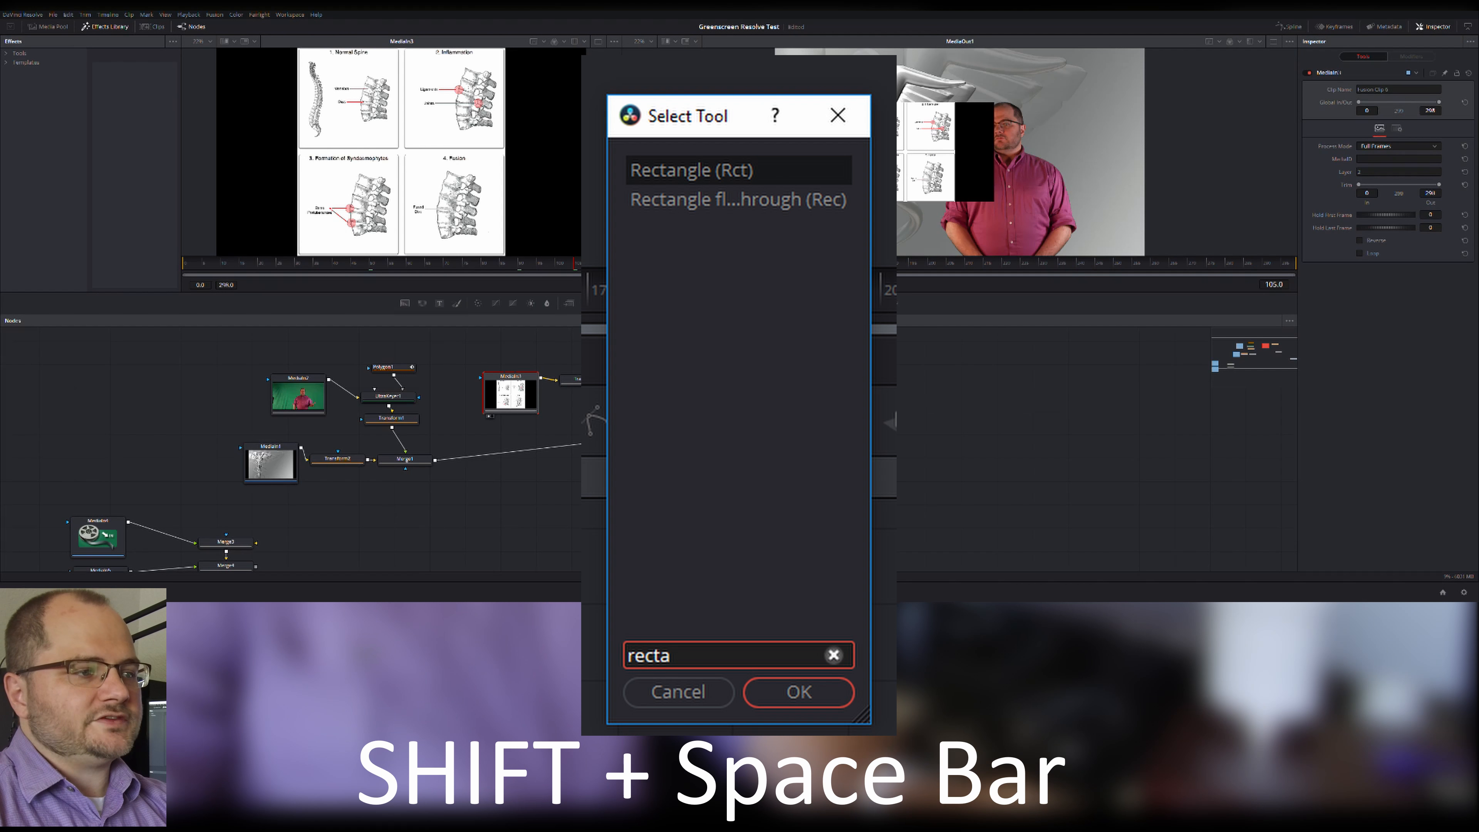
pyautogui.press('Return')
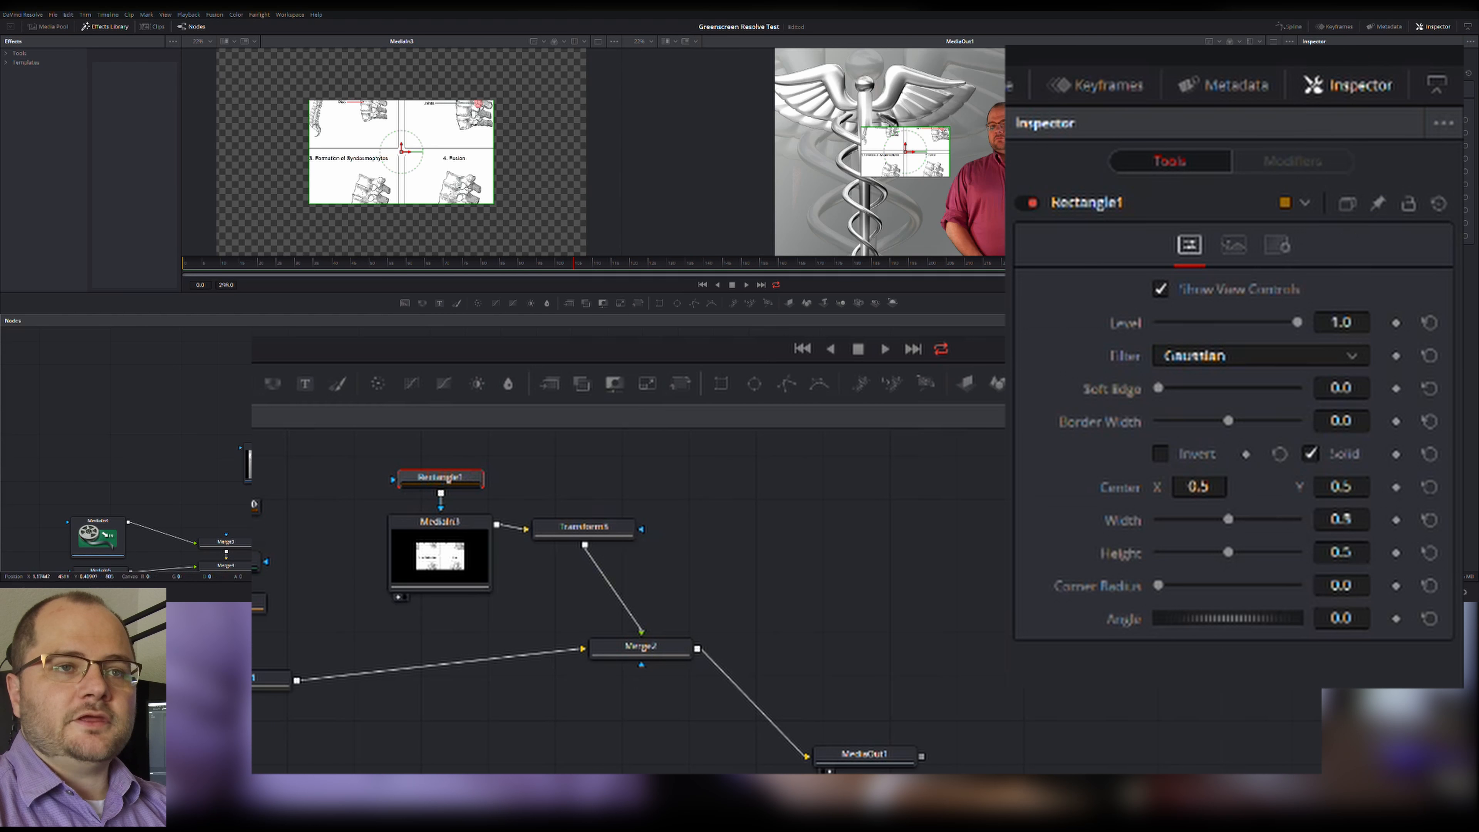
pyautogui.moveTo(1227, 518); pyautogui.dragTo(1309, 563)
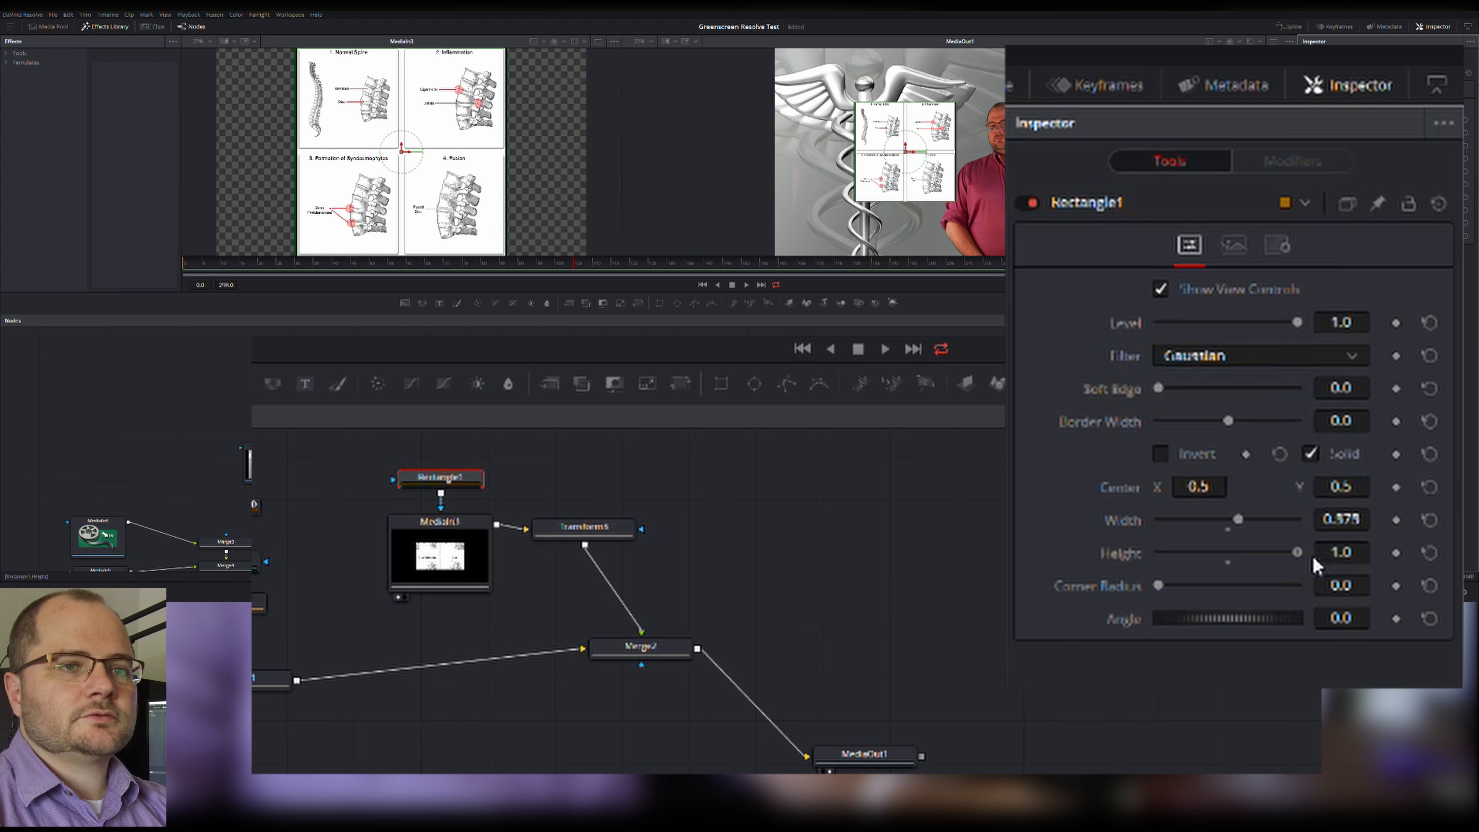
# - Position the spine chart with Transform3 at a center of about 0.379, 0.686, and go to frame 17
pyautogui.click(594, 533)
pyautogui.moveTo(917, 157); pyautogui.dragTo(864, 108)
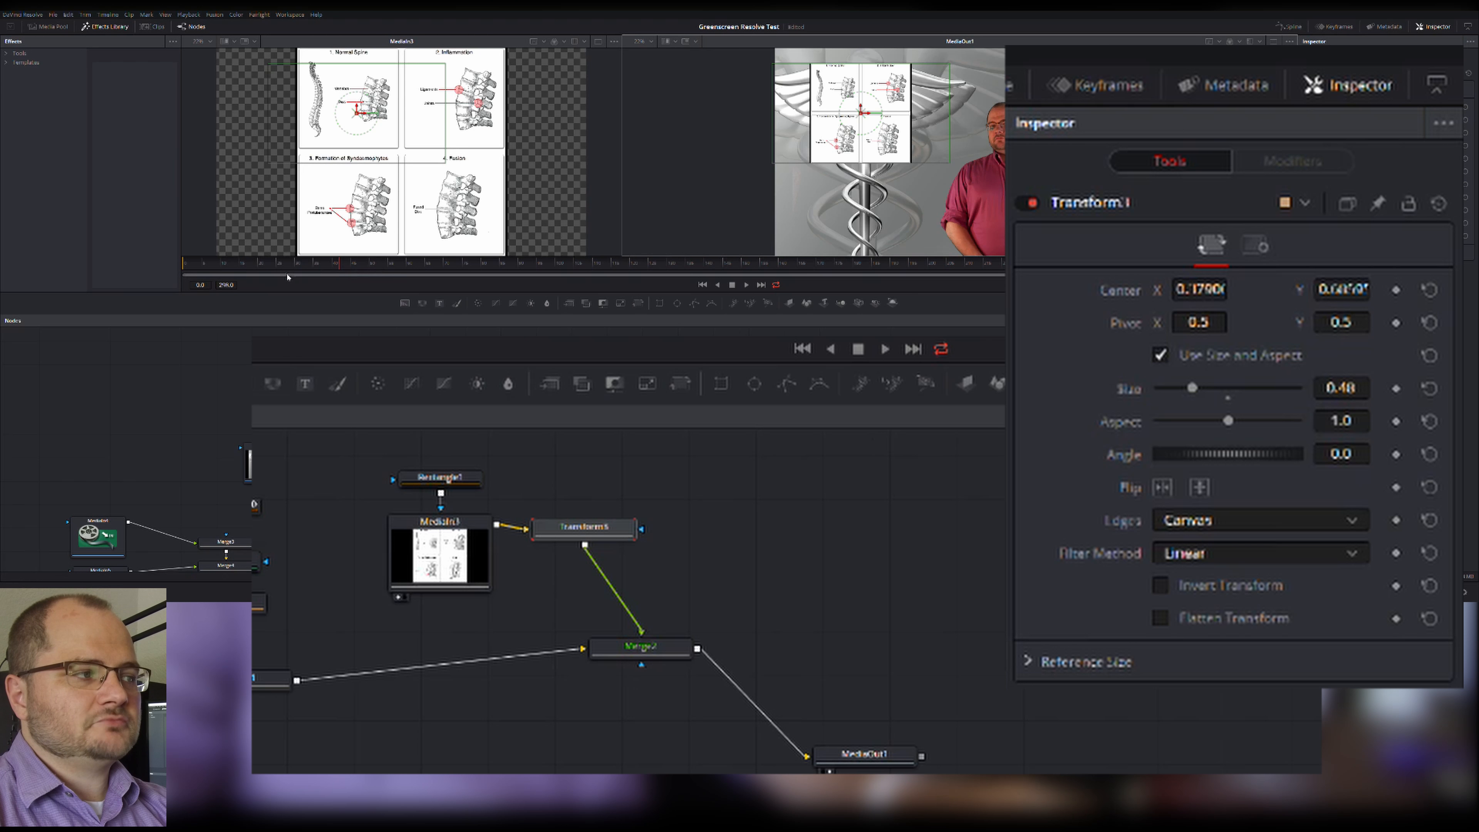
pyautogui.click(249, 264)
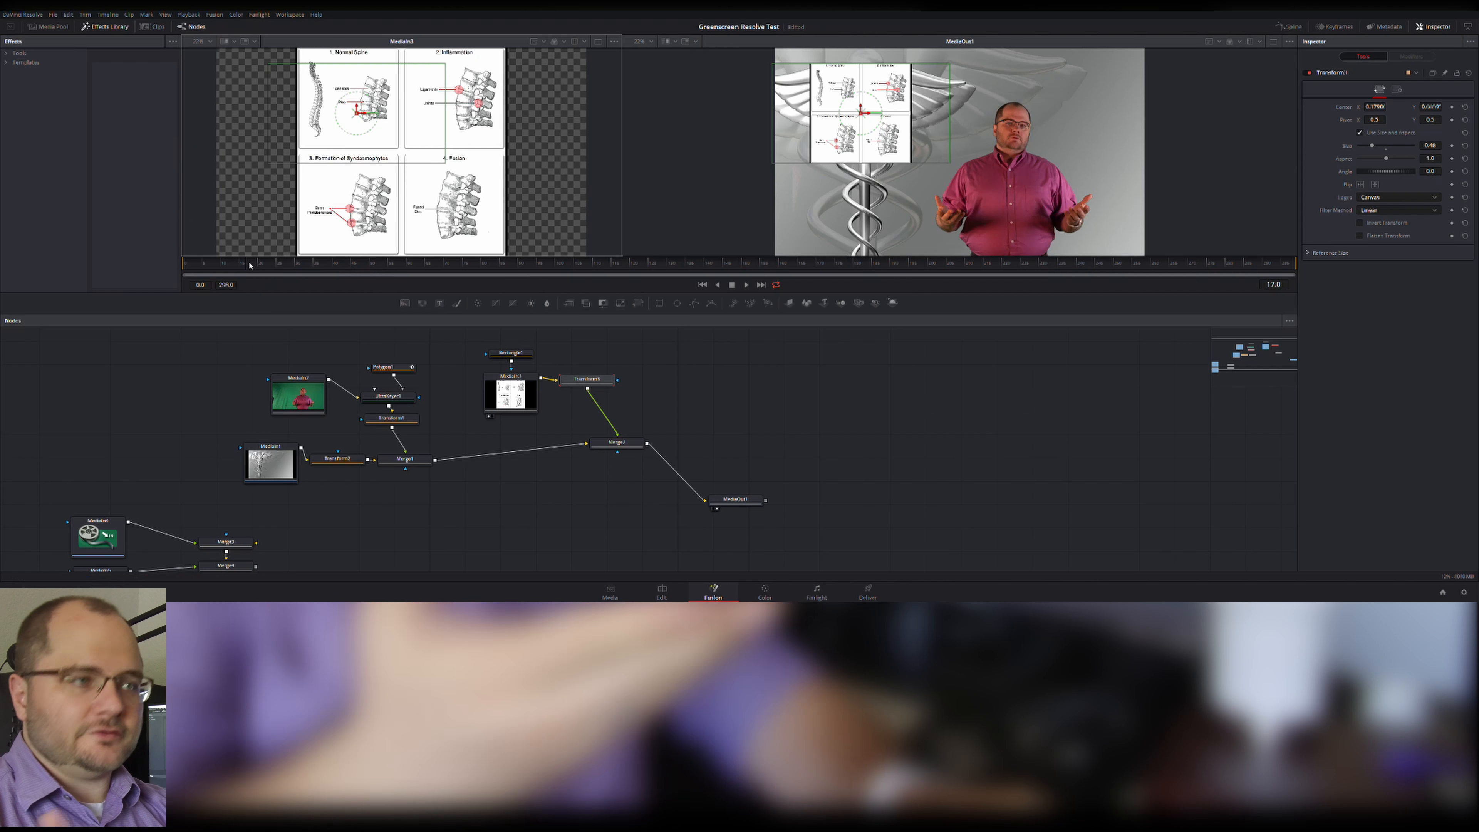
# - Move Merge2 closer to Merge1 and MediaOut1 farther away to make room for more nodes
pyautogui.moveTo(639, 445); pyautogui.dragTo(565, 452)
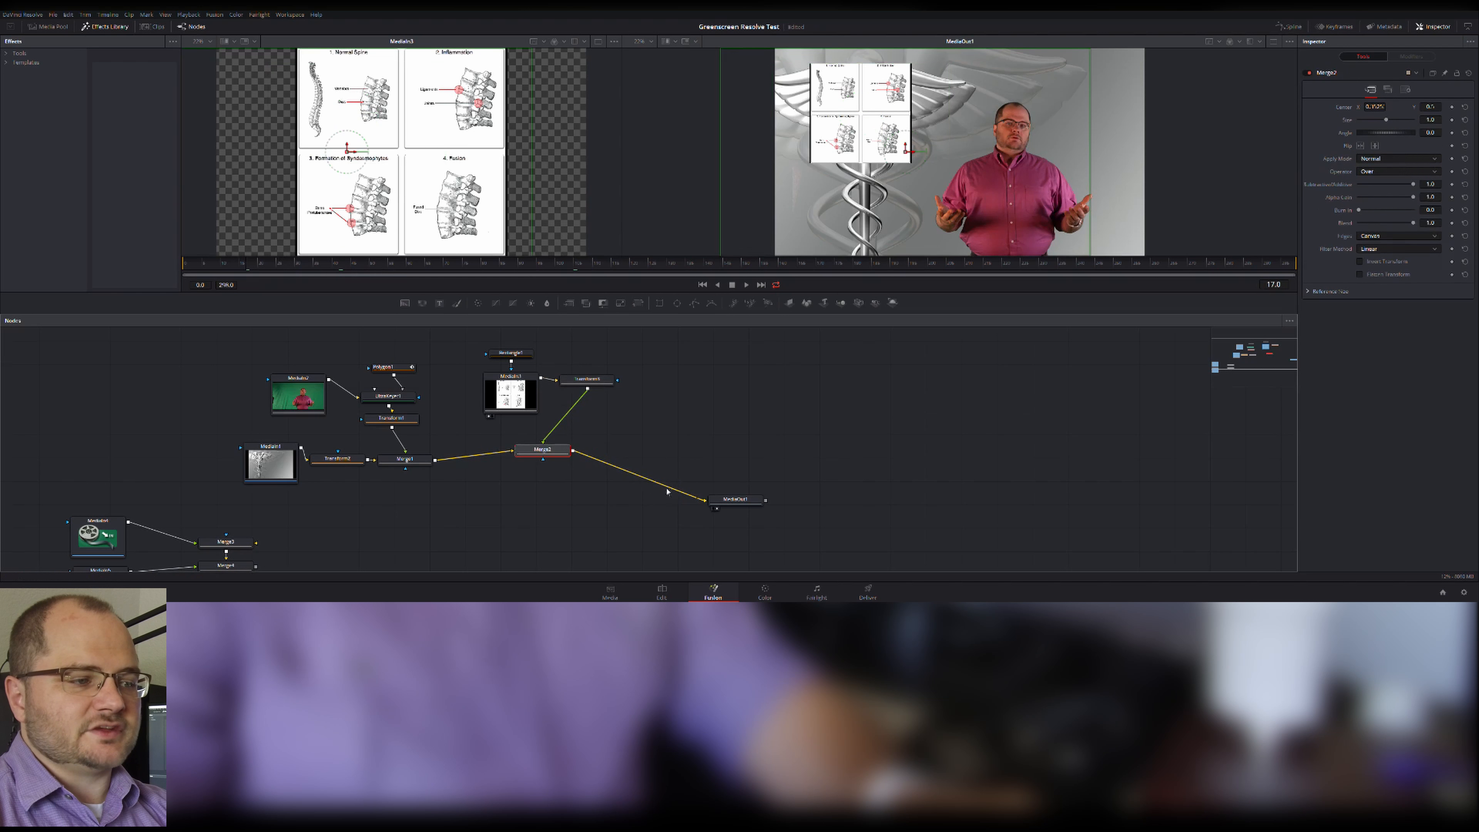
pyautogui.moveTo(735, 504); pyautogui.dragTo(809, 501)
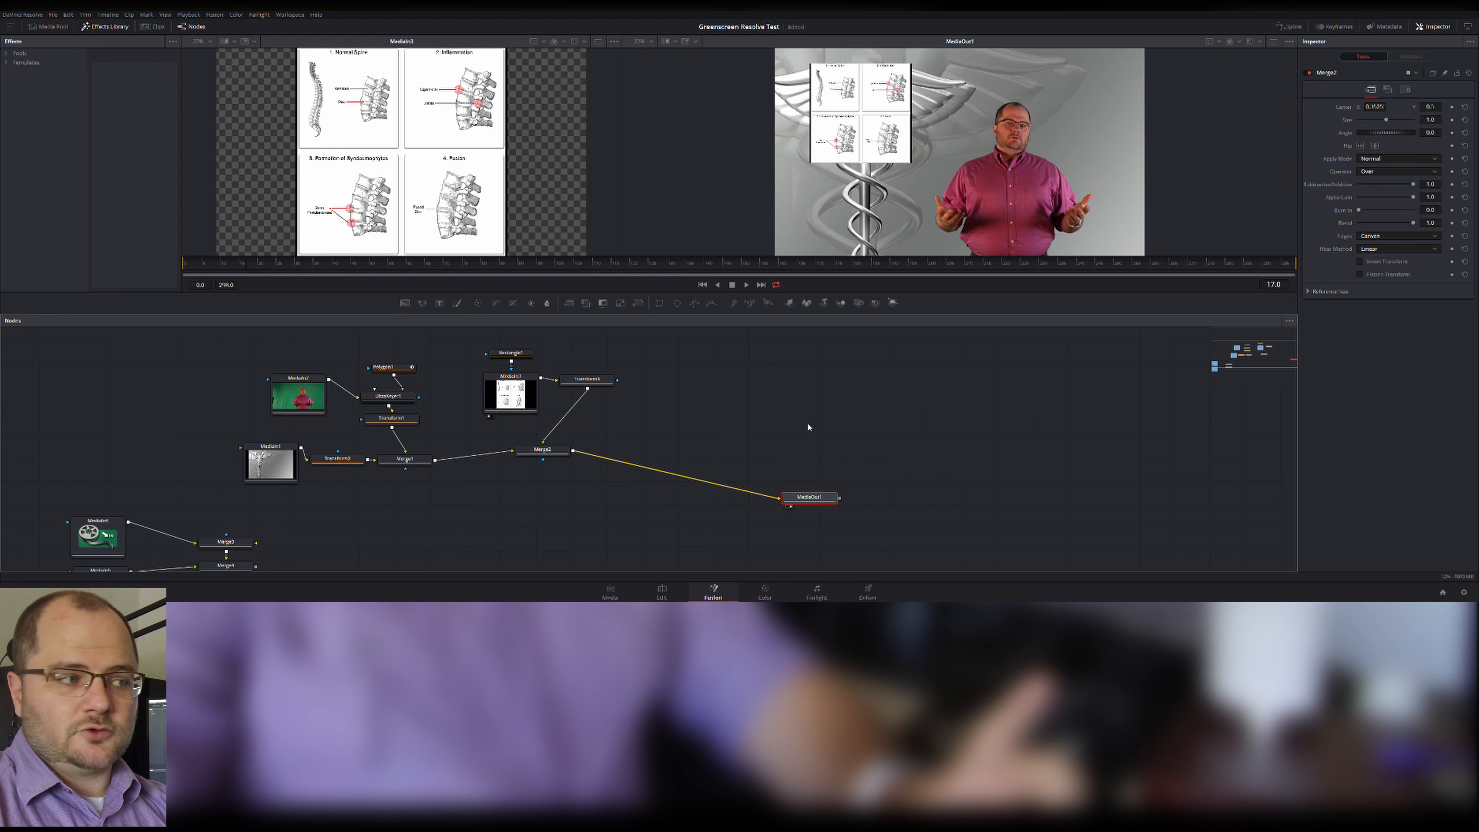
# - View MediaIn4 and MediaIn5 one after the other in the first viewer
pyautogui.scroll(-2, 515, 475)
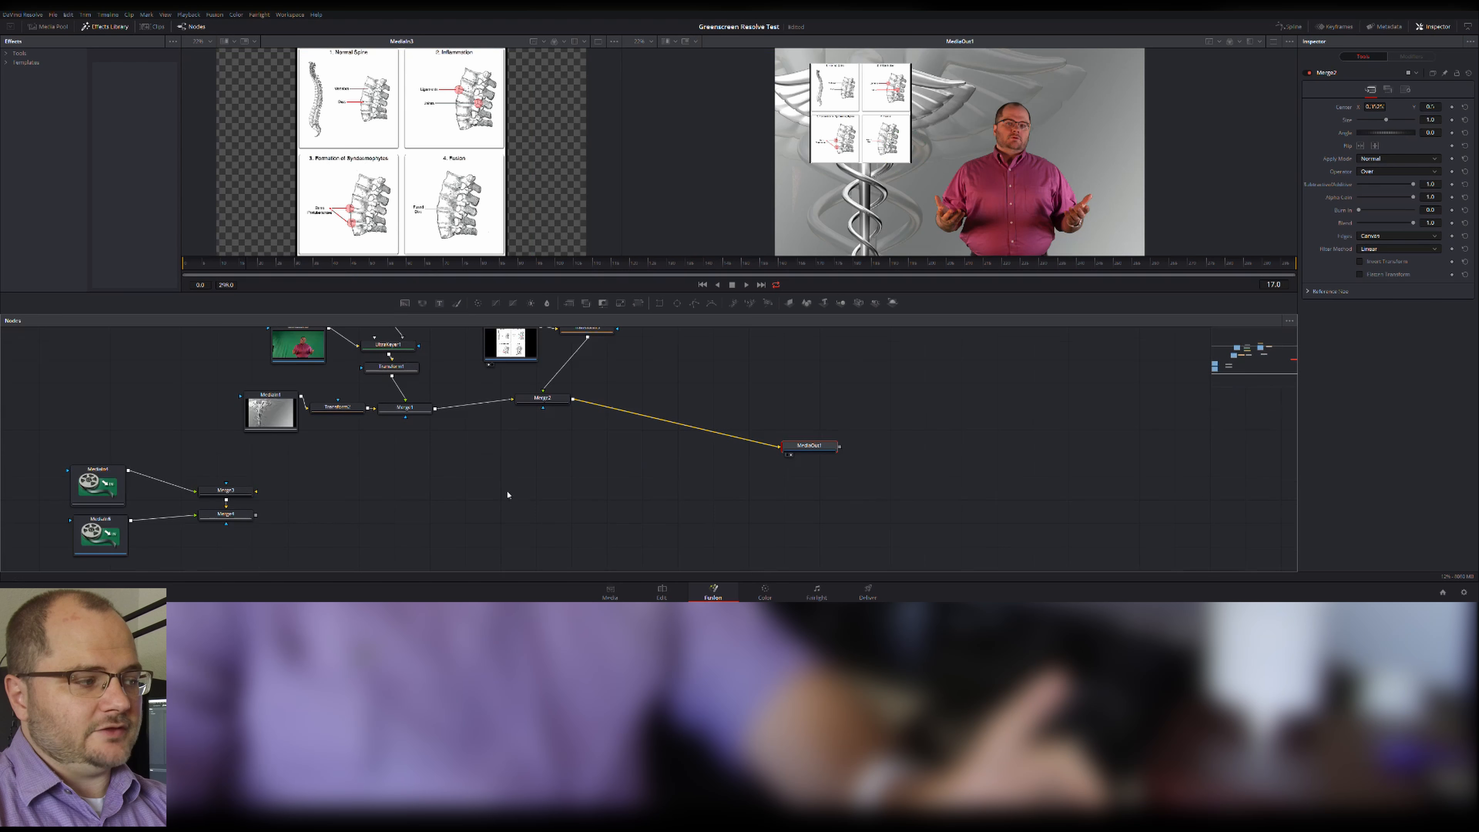
pyautogui.click(97, 482)
pyautogui.press('1')
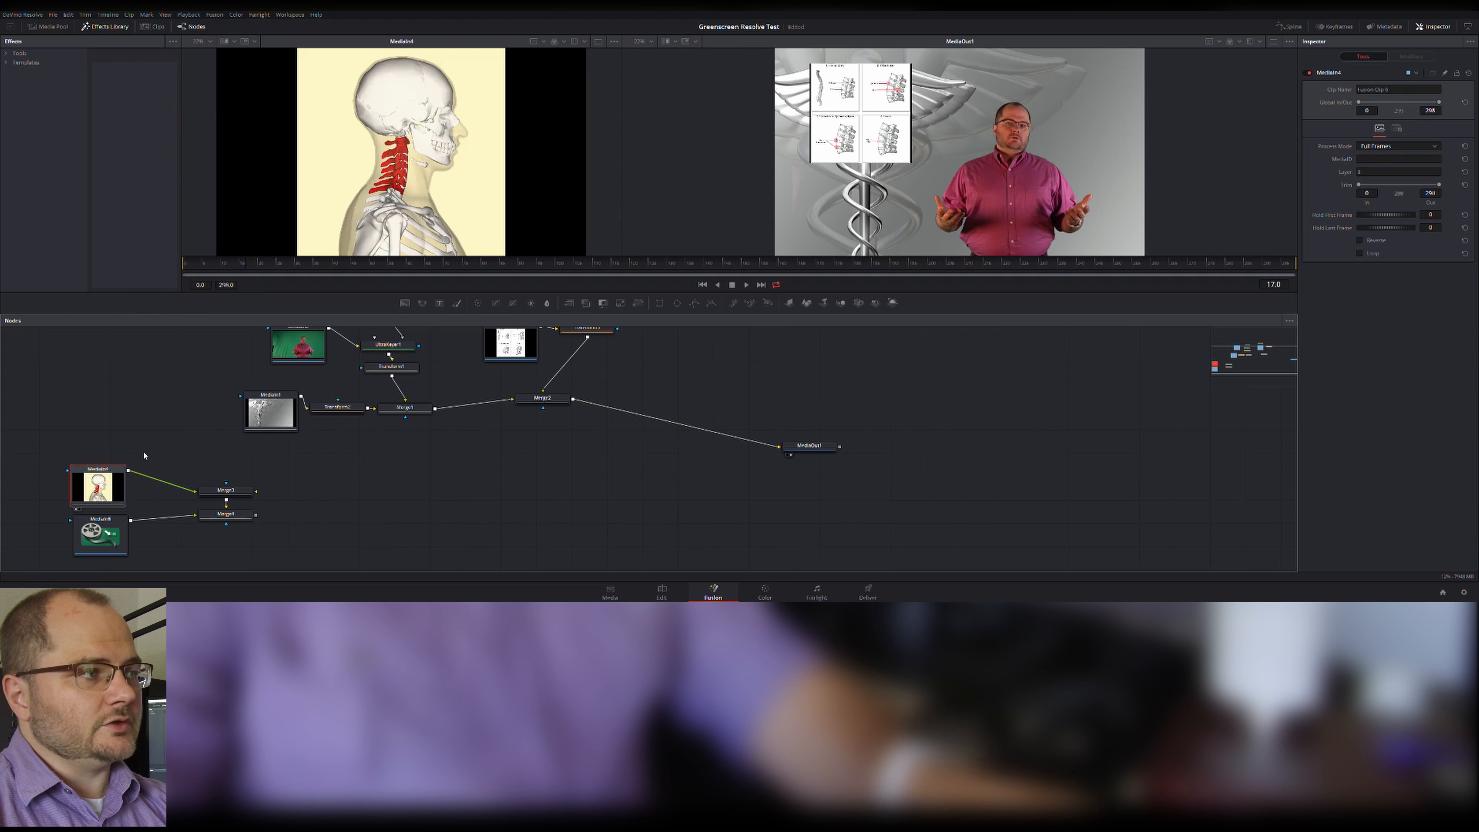
pyautogui.scroll(-1, 144, 457)
pyautogui.click(107, 506)
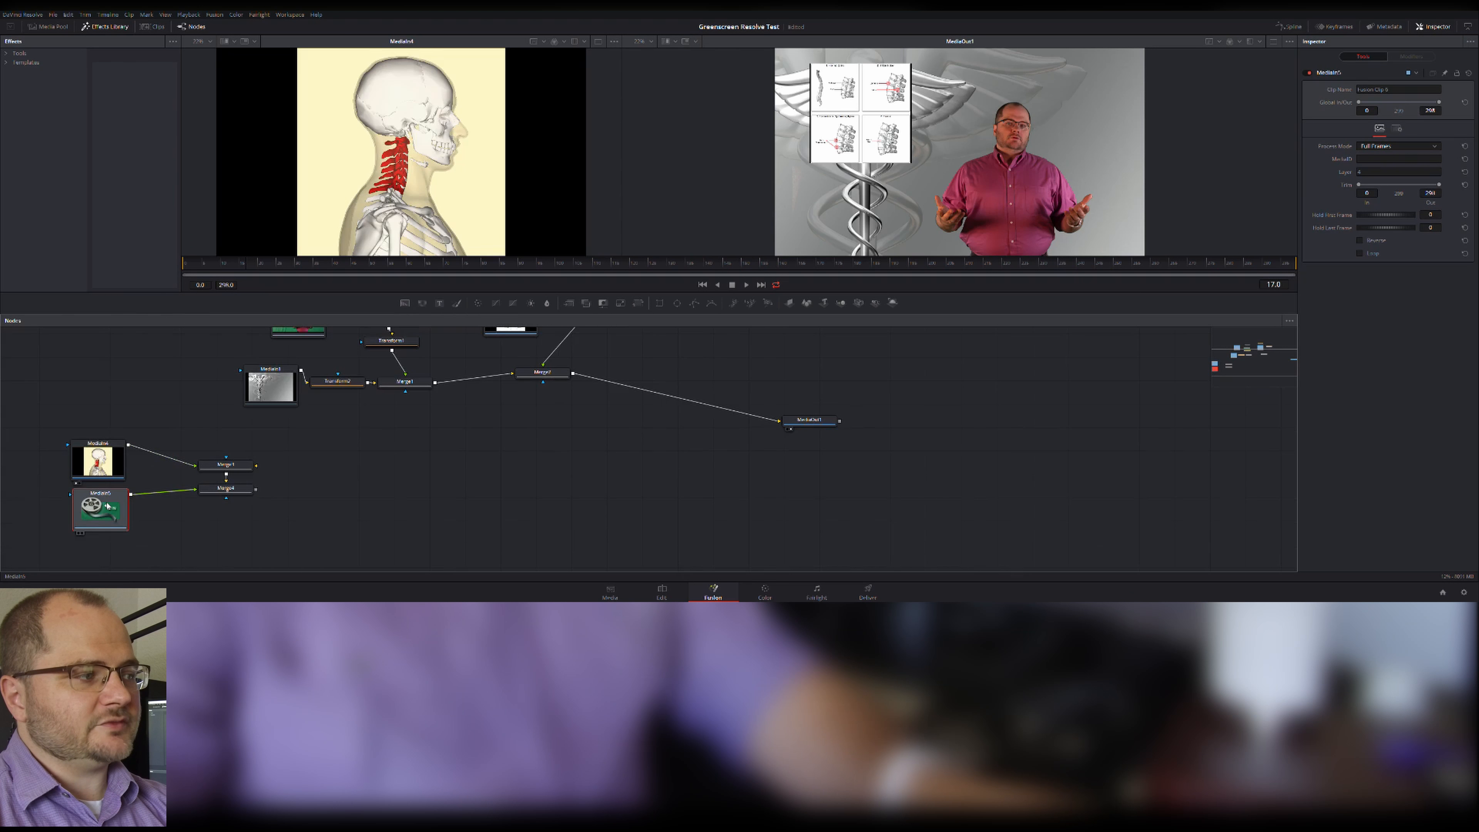
pyautogui.press('1')
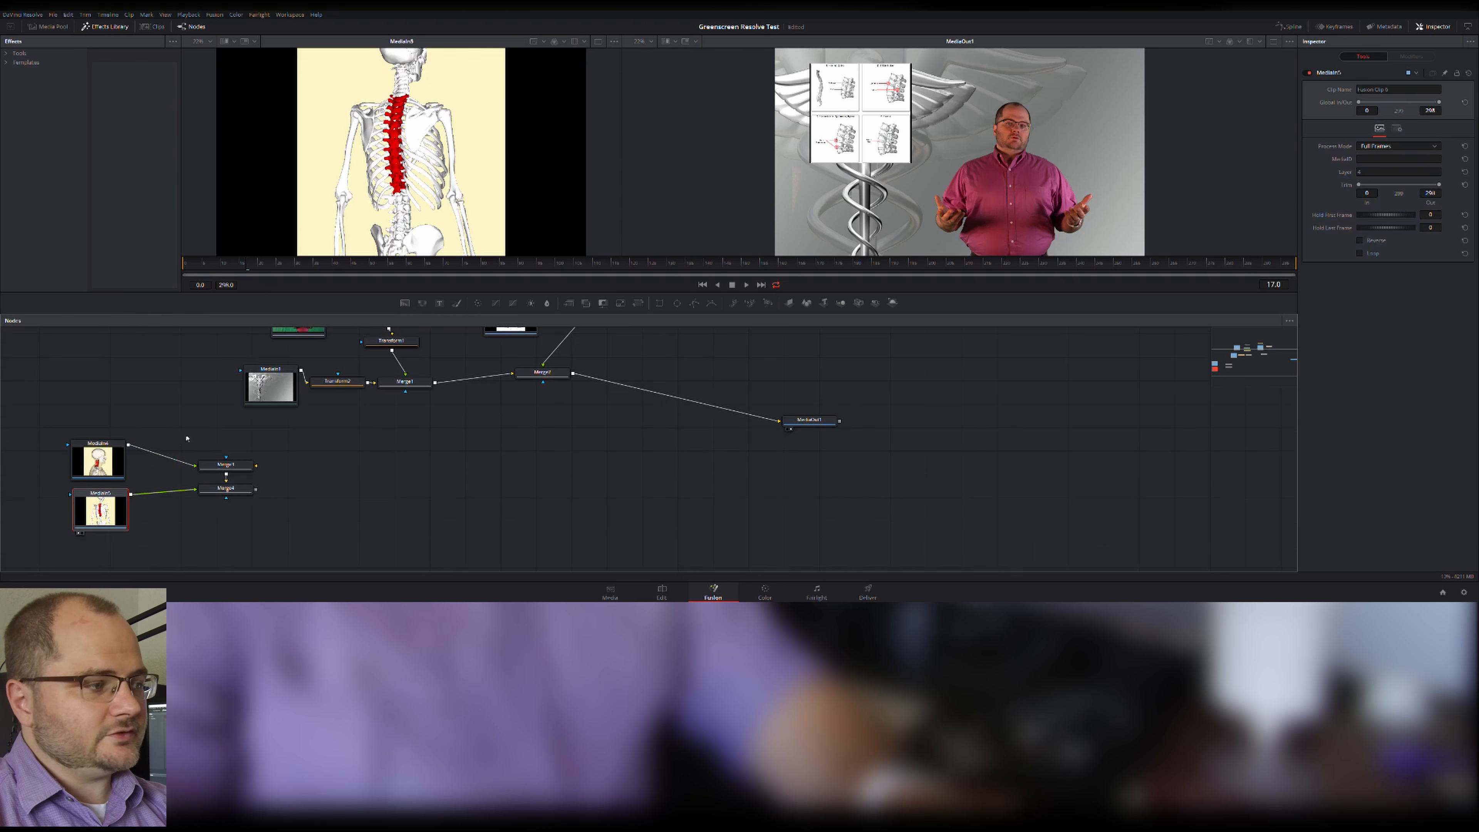
# - Move MediaIn4 and Merge3 into the space after Merge2 and disconnect Merge2 from MediaOut1
pyautogui.click(225, 479)
pyautogui.moveTo(107, 424); pyautogui.dragTo(231, 471)
pyautogui.moveTo(226, 471); pyautogui.dragTo(813, 368)
pyautogui.scroll(4, 813, 367)
pyautogui.moveTo(813, 503); pyautogui.dragTo(606, 460)
pyautogui.scroll(-2, 767, 490)
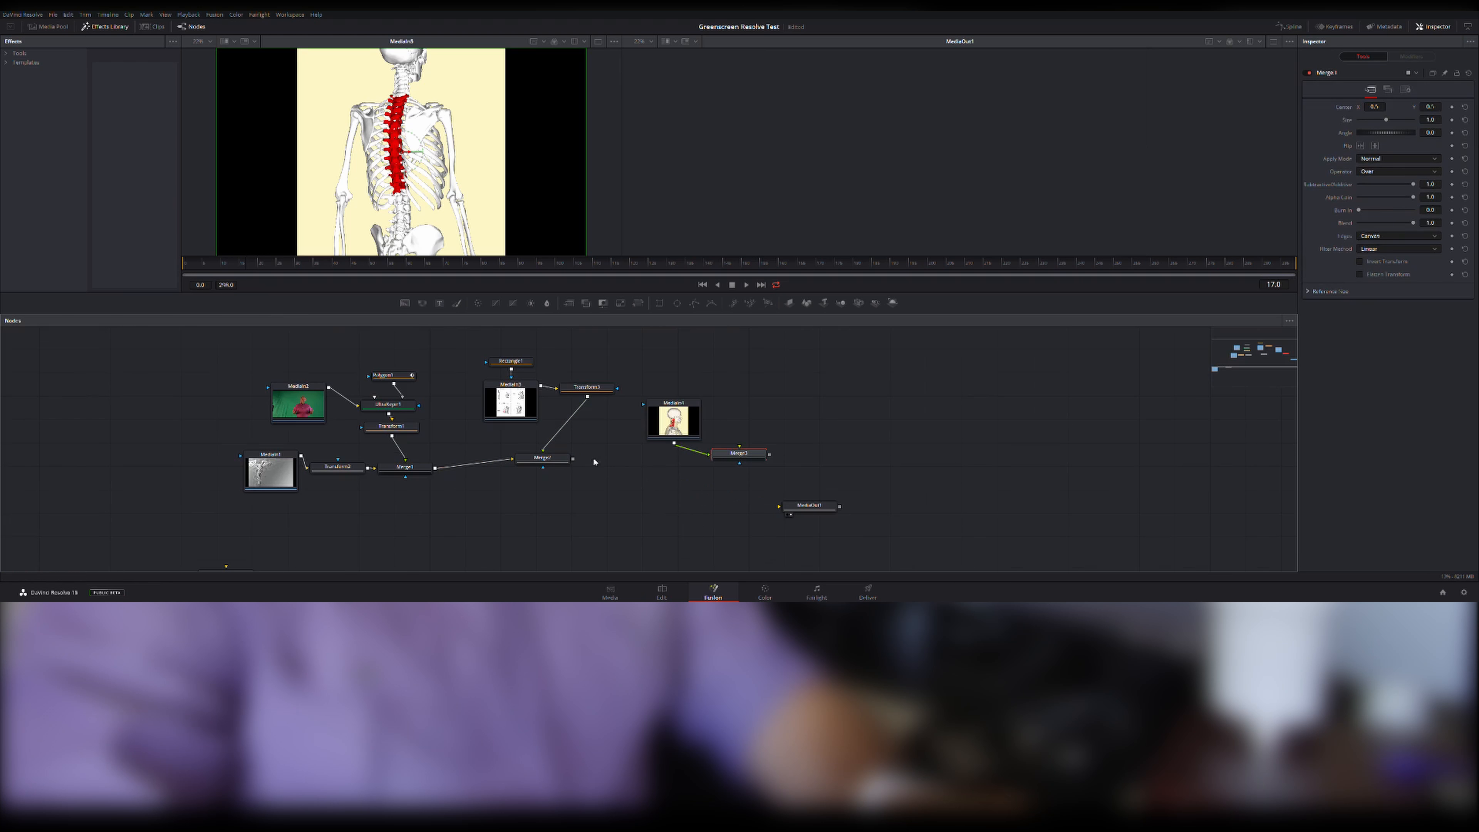
# - Bring MediaIn5 and Merge4 up from the lower part of the node graph to the area beside Merge3
pyautogui.moveTo(769, 454); pyautogui.dragTo(886, 514)
pyautogui.scroll(-3, 756, 507)
pyautogui.moveTo(265, 510); pyautogui.dragTo(110, 513)
pyautogui.moveTo(110, 515); pyautogui.dragTo(871, 372)
pyautogui.scroll(3, 868, 376)
# - Place MediaIn5 above Merge4, chain Merge3 through Merge4 into MediaOut1, and line up MediaOut1 at the end
pyautogui.click(865, 495)
pyautogui.moveTo(834, 483); pyautogui.dragTo(804, 427)
pyautogui.moveTo(959, 459); pyautogui.dragTo(860, 539)
pyautogui.moveTo(889, 538); pyautogui.dragTo(941, 486)
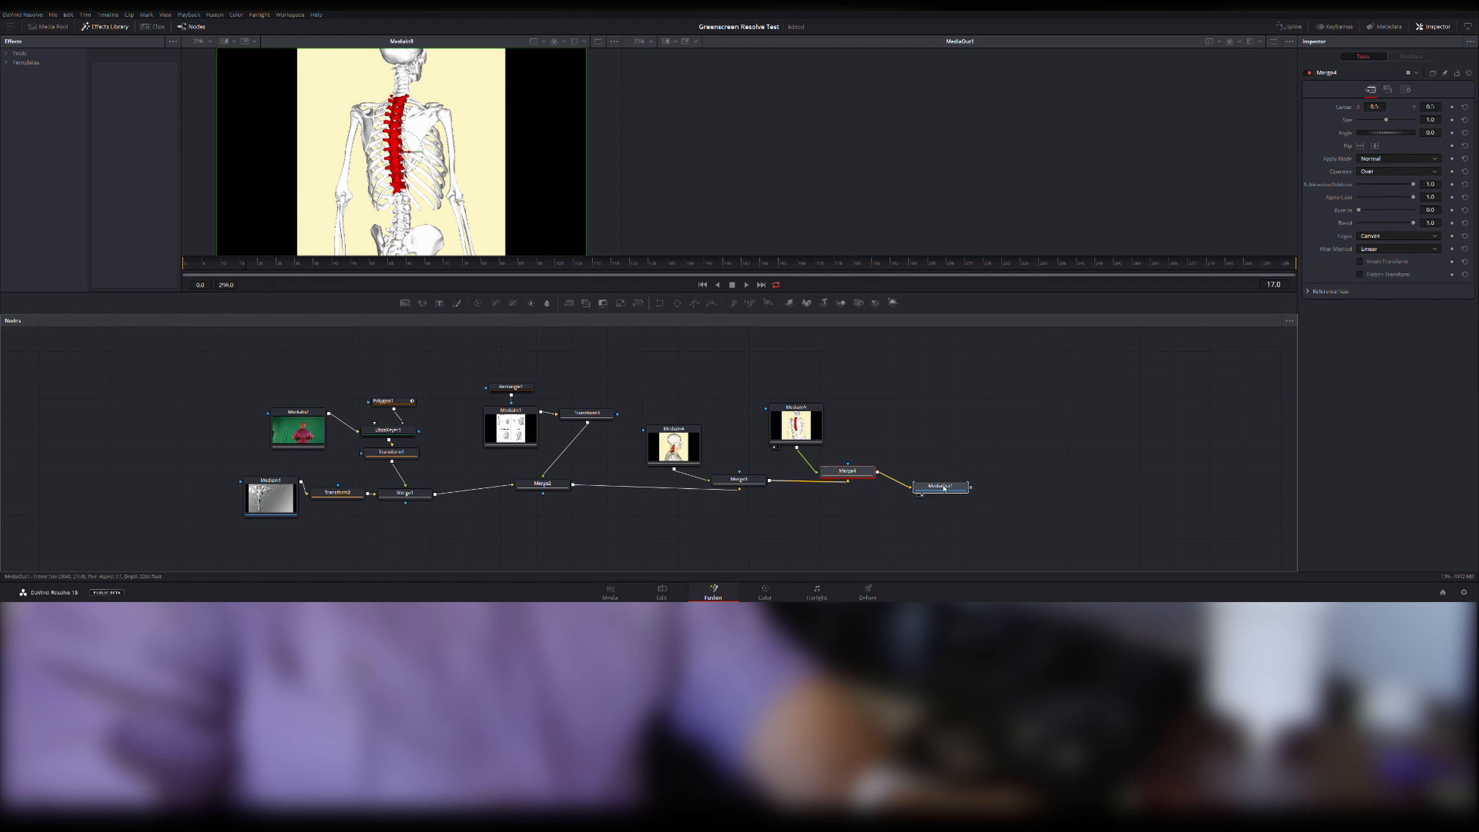
pyautogui.click(674, 444)
pyautogui.hotkey('shift', 'space')
pyautogui.write('tra')
pyautogui.press('Return')
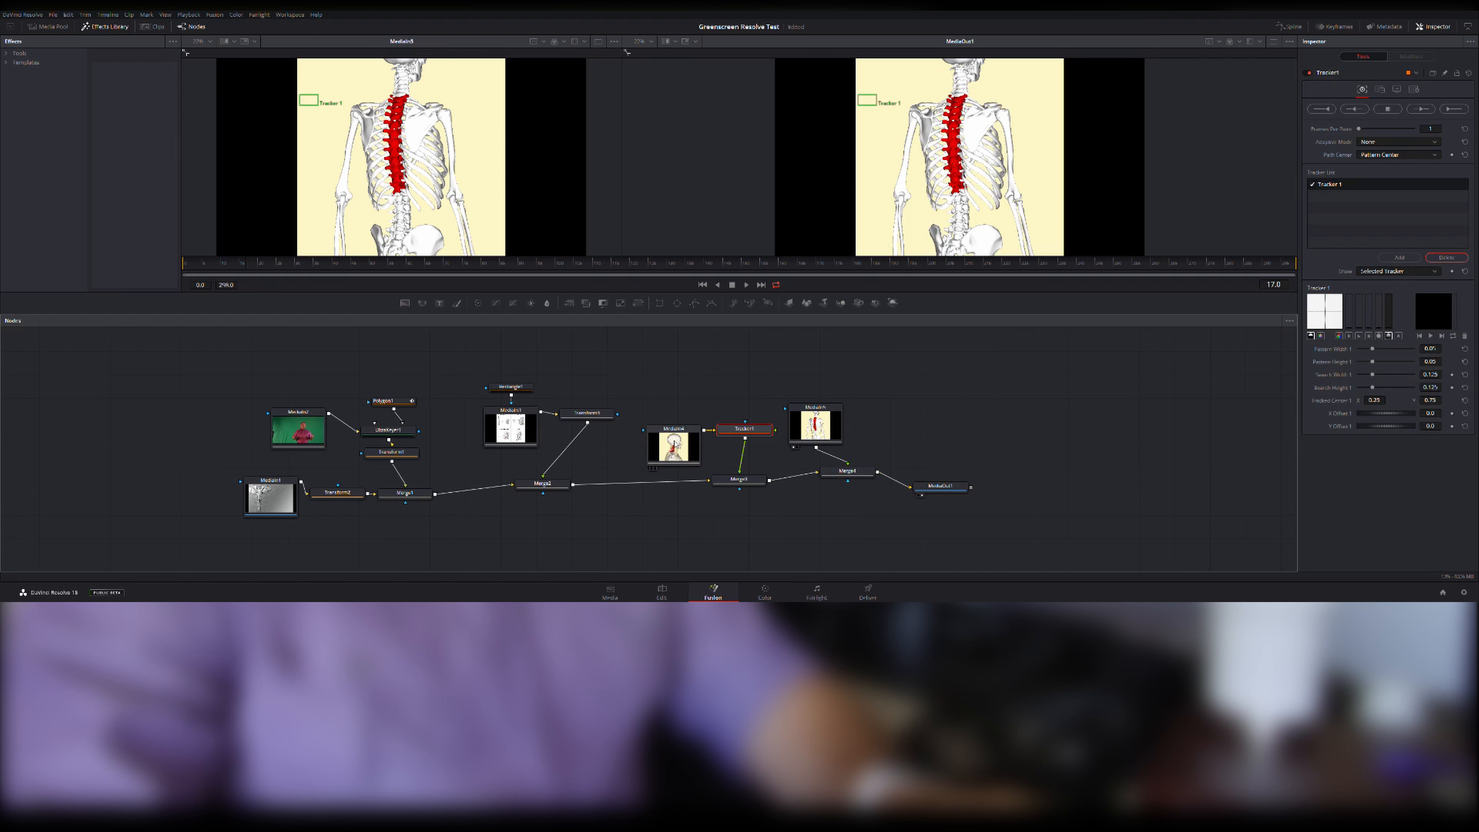
pyautogui.hotkey('ctrl', 'z')
# - Insert a Transform node between MediaIn4 and Merge3 and attach a Rectangle mask to MediaIn4
pyautogui.press('Return')
pyautogui.moveTo(737, 431); pyautogui.dragTo(675, 442)
pyautogui.click(690, 405)
pyautogui.hotkey('shift', 'space')
pyautogui.write('rec')
pyautogui.press('Return')
# - Show Merge3 in the second viewer and set MediaIn4's rectangle mask to width 0.551 and height 1.0 to hide the black side bars
pyautogui.click(740, 478)
pyautogui.press('2')
pyautogui.click(674, 430)
pyautogui.click(673, 400)
pyautogui.moveTo(1386, 210)
pyautogui.mouseDown()
pyautogui.moveTo(1413, 210)
pyautogui.moveTo(1388, 199)
pyautogui.mouseUp()
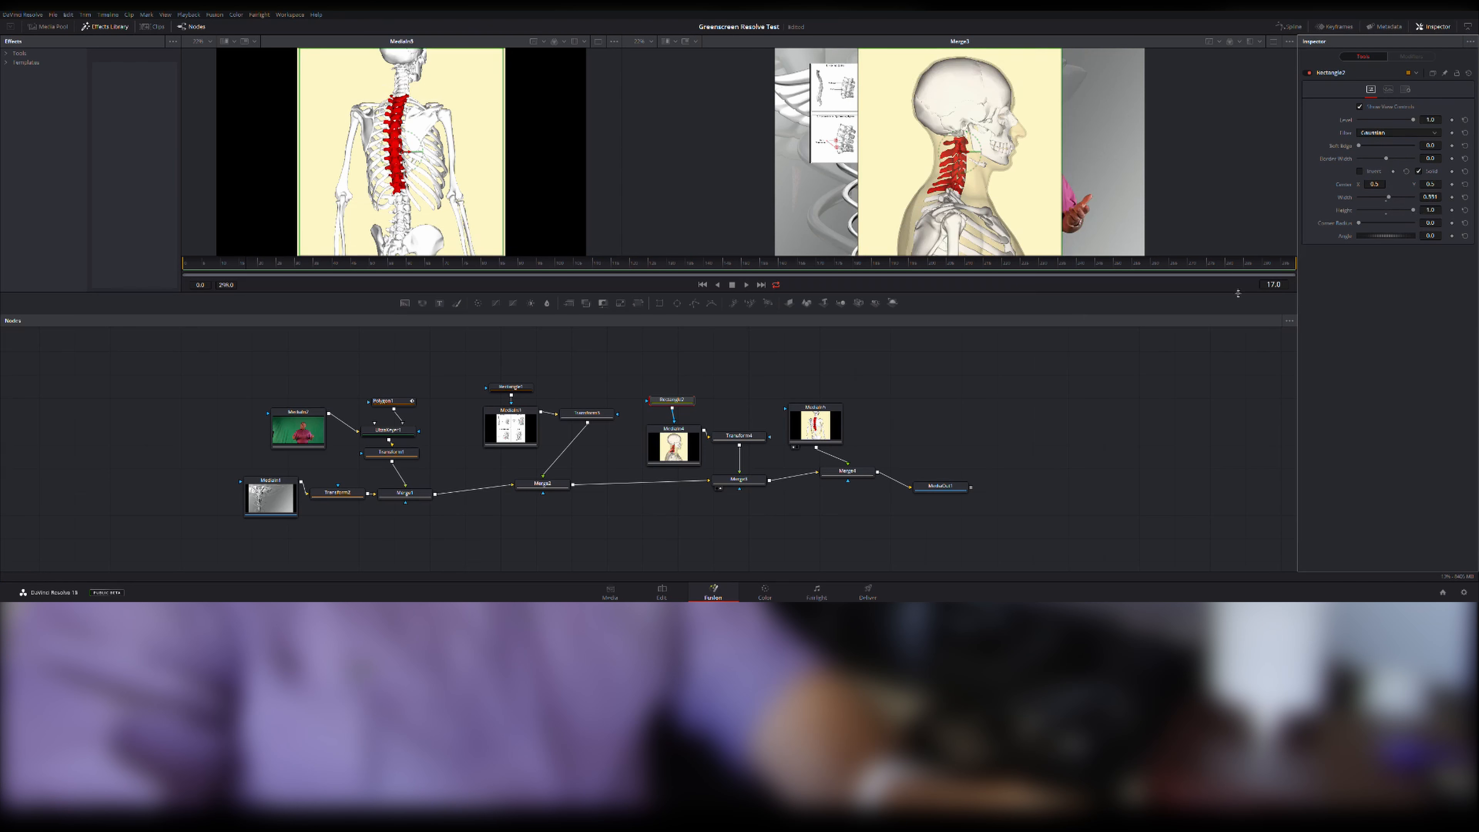
# - Scale MediaIn4's Transform to about 0.55 and place the neck image beside the presenter, over the upper spine diagram
pyautogui.click(739, 435)
pyautogui.moveTo(1385, 146); pyautogui.dragTo(1281, 109)
pyautogui.moveTo(873, 143)
pyautogui.mouseDown()
pyautogui.moveTo(873, 96)
pyautogui.moveTo(872, 141)
pyautogui.mouseUp()
pyautogui.moveTo(1376, 145); pyautogui.dragTo(1373, 146)
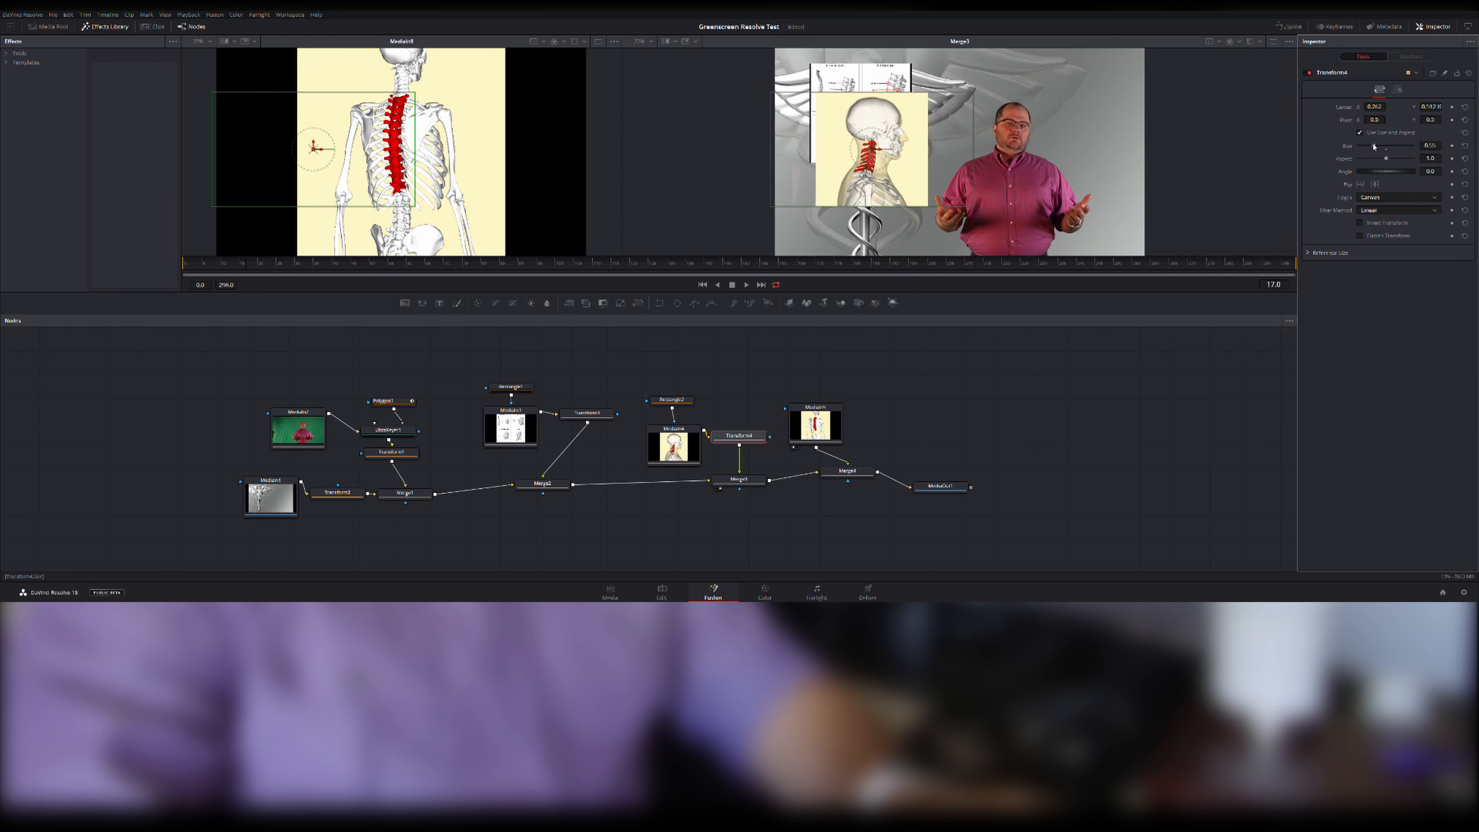
pyautogui.moveTo(882, 152); pyautogui.dragTo(870, 151)
# - Insert a Transform node between MediaIn5 and Merge4 and attach a Rectangle mask to MediaIn5
pyautogui.click(832, 433)
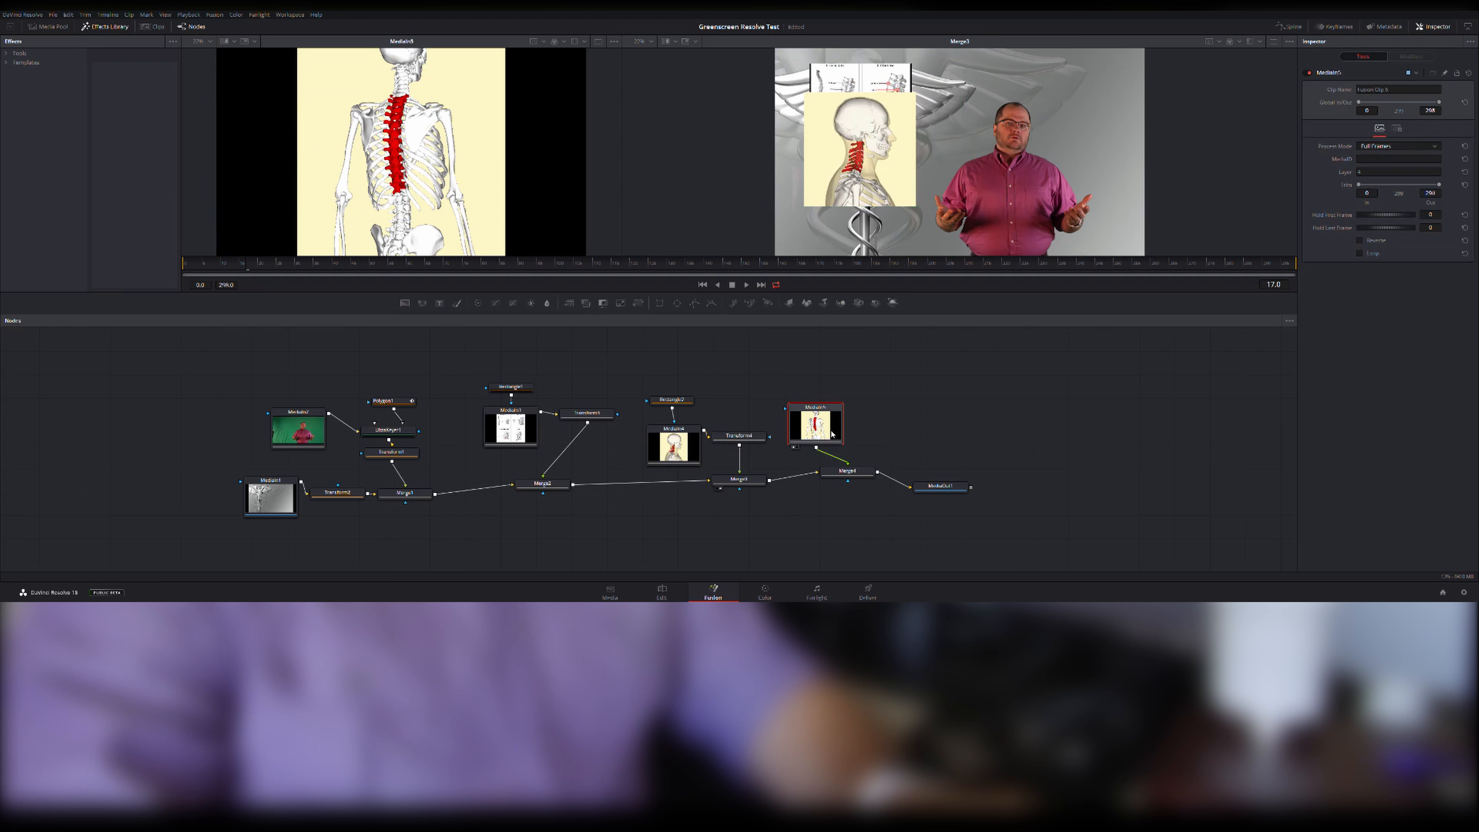
pyautogui.click(638, 303)
pyautogui.moveTo(821, 477); pyautogui.dragTo(892, 439)
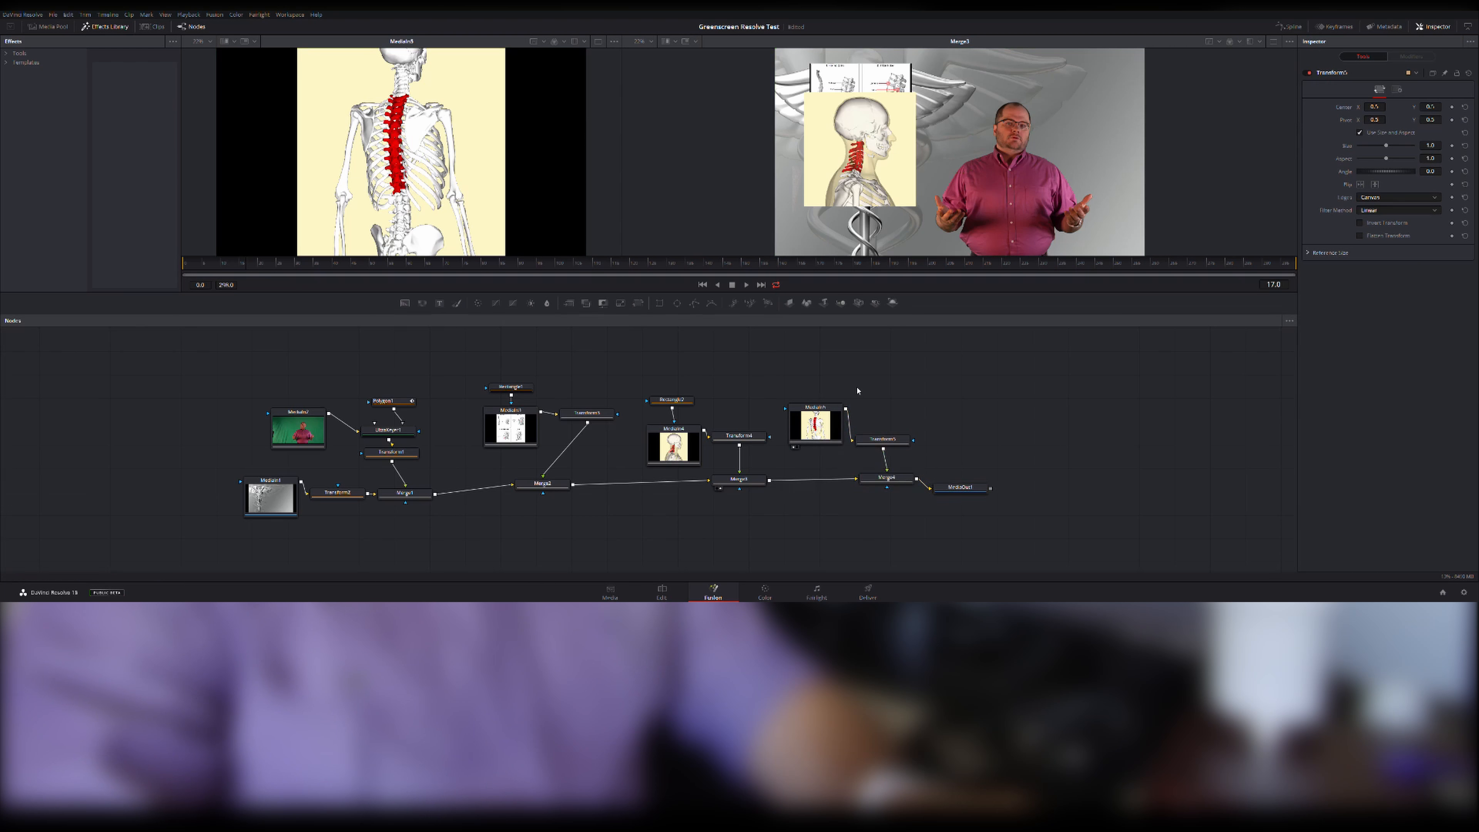
pyautogui.click(659, 304)
pyautogui.moveTo(882, 387); pyautogui.dragTo(827, 422)
# - Set MediaIn5's rectangle mask to width 0.559 and height 1.0, and place the mask node directly above MediaIn5
pyautogui.click(826, 424)
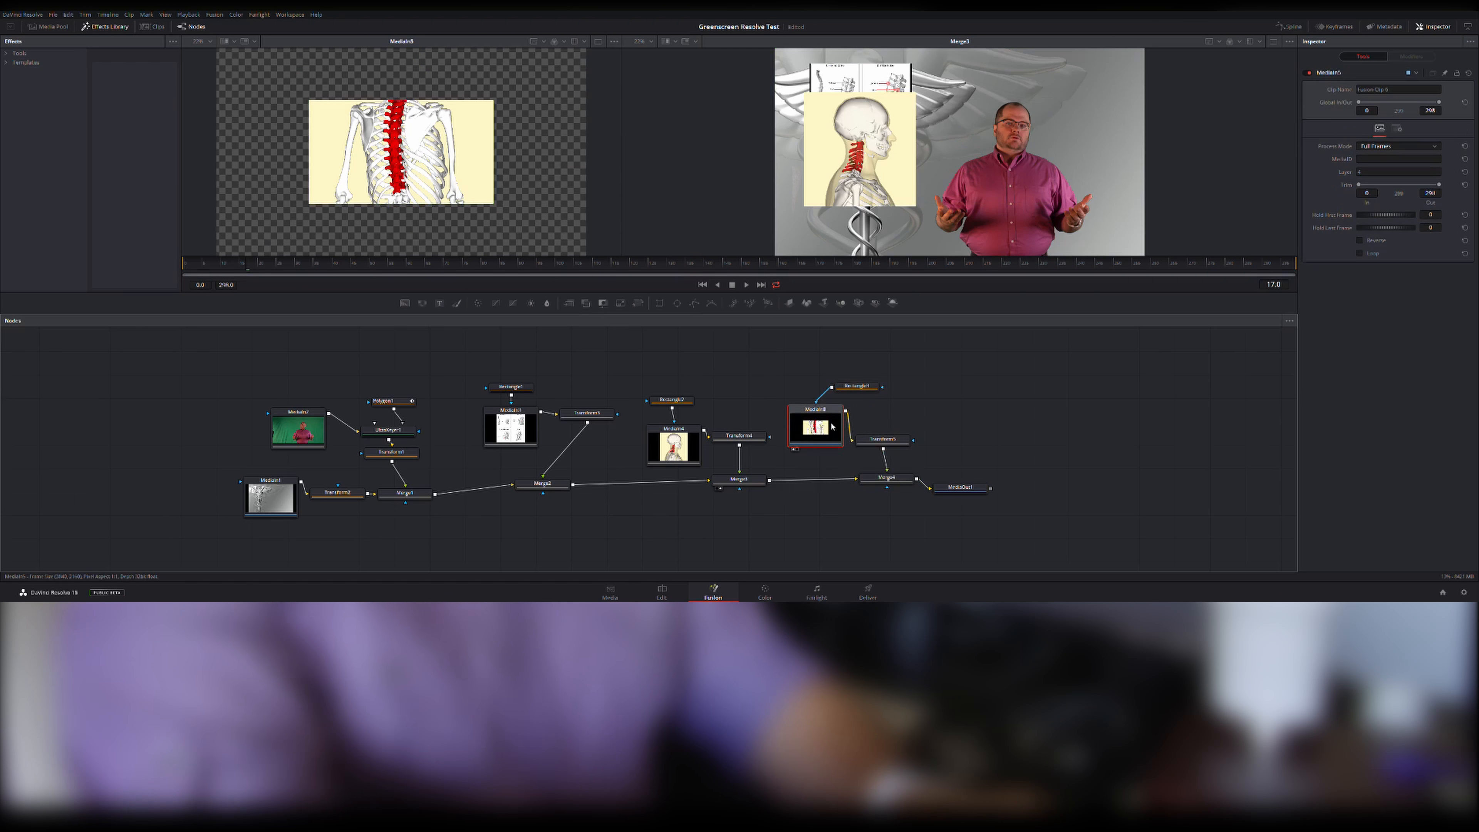
pyautogui.click(859, 391)
pyautogui.moveTo(1385, 210)
pyautogui.mouseDown()
pyautogui.moveTo(1418, 210)
pyautogui.moveTo(1389, 198)
pyautogui.mouseUp()
pyautogui.moveTo(857, 389); pyautogui.dragTo(818, 385)
# - Show MediaOut1 in the second viewer, scale MediaIn5's Transform to about 0.55, and place the skeleton image low beside the presenter
pyautogui.click(960, 492)
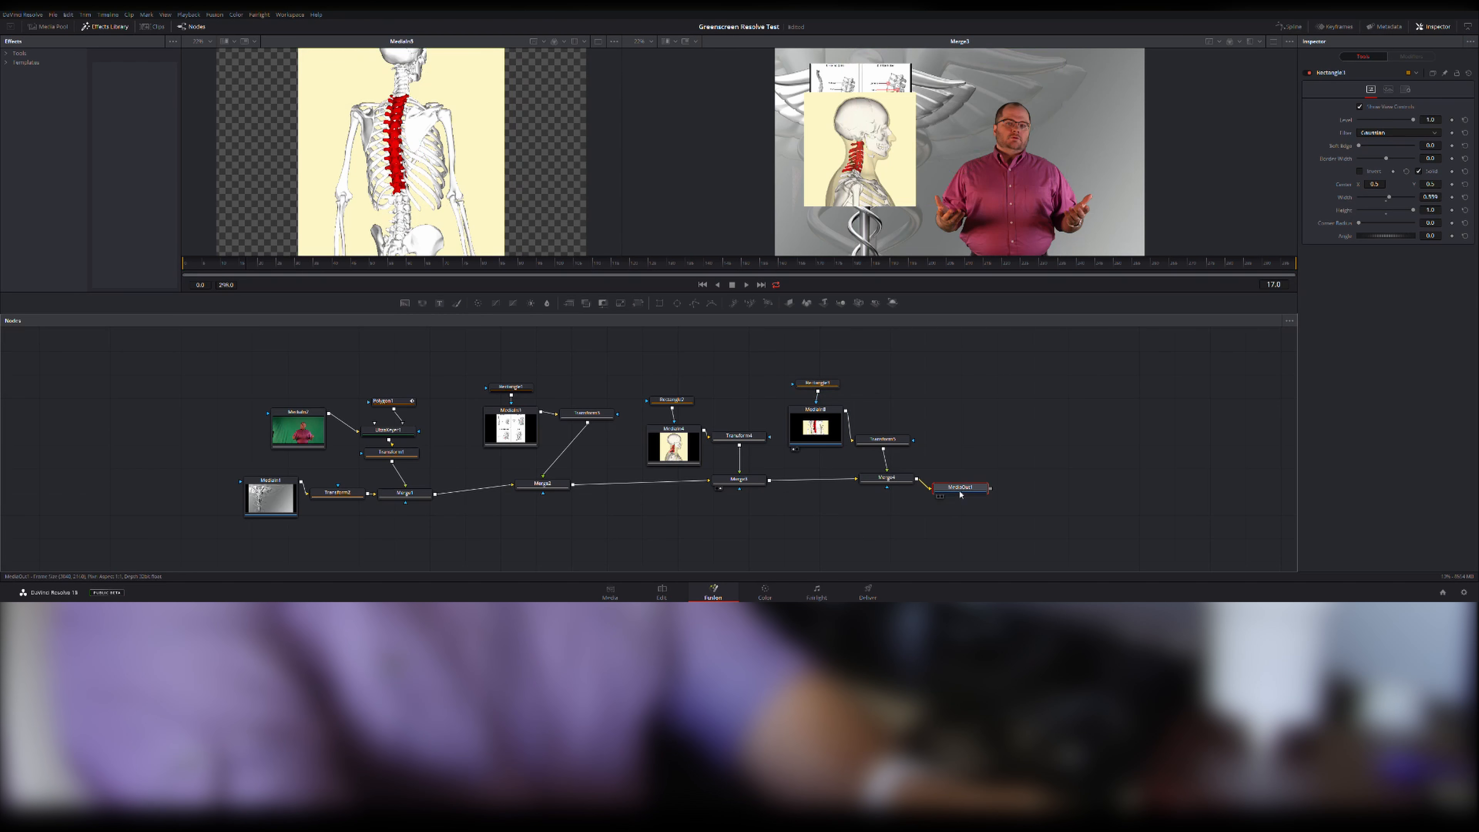
pyautogui.press('2')
pyautogui.click(873, 444)
pyautogui.moveTo(1385, 145); pyautogui.dragTo(1407, 107)
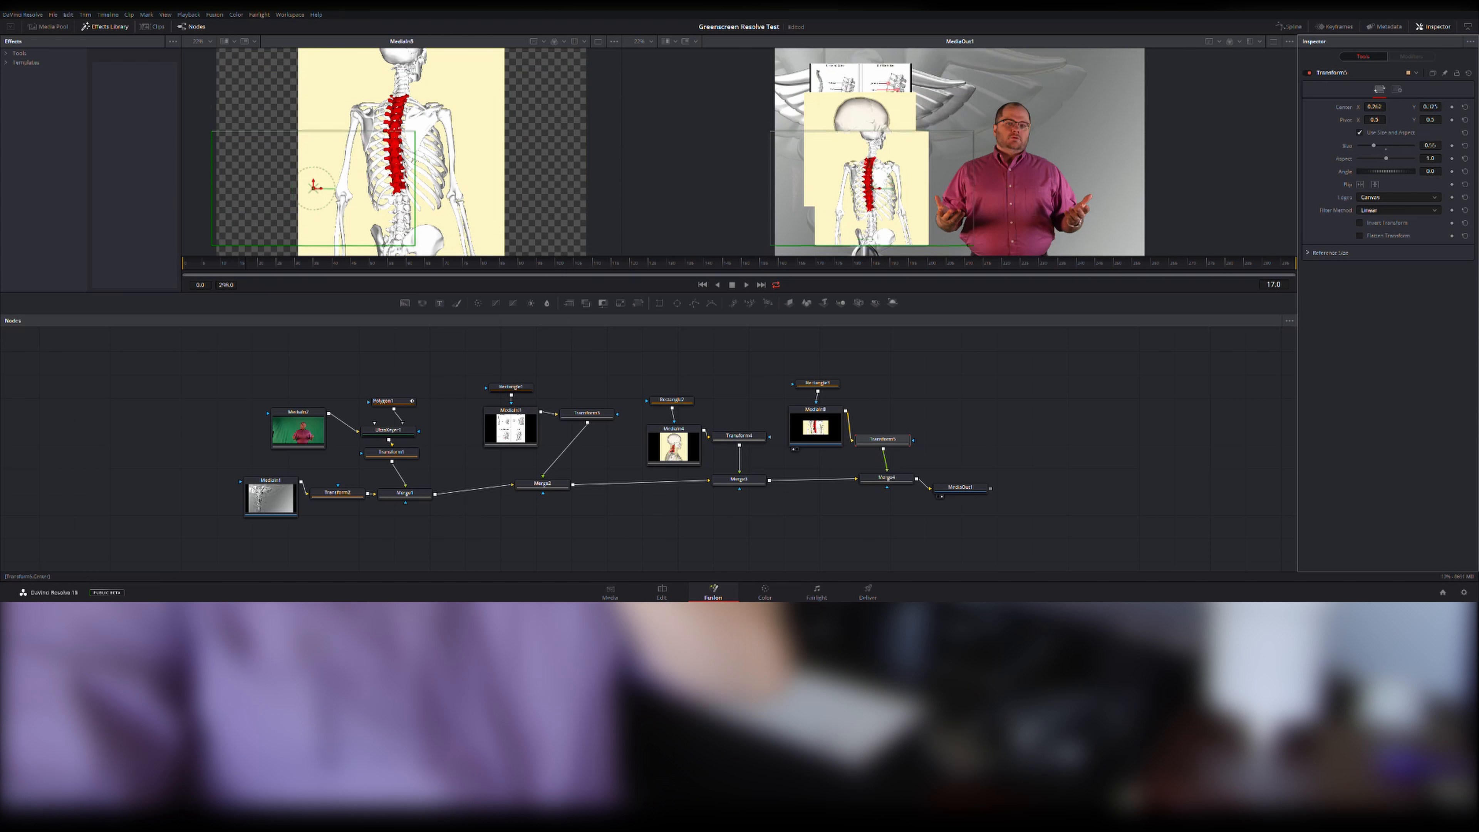
pyautogui.click(990, 421)
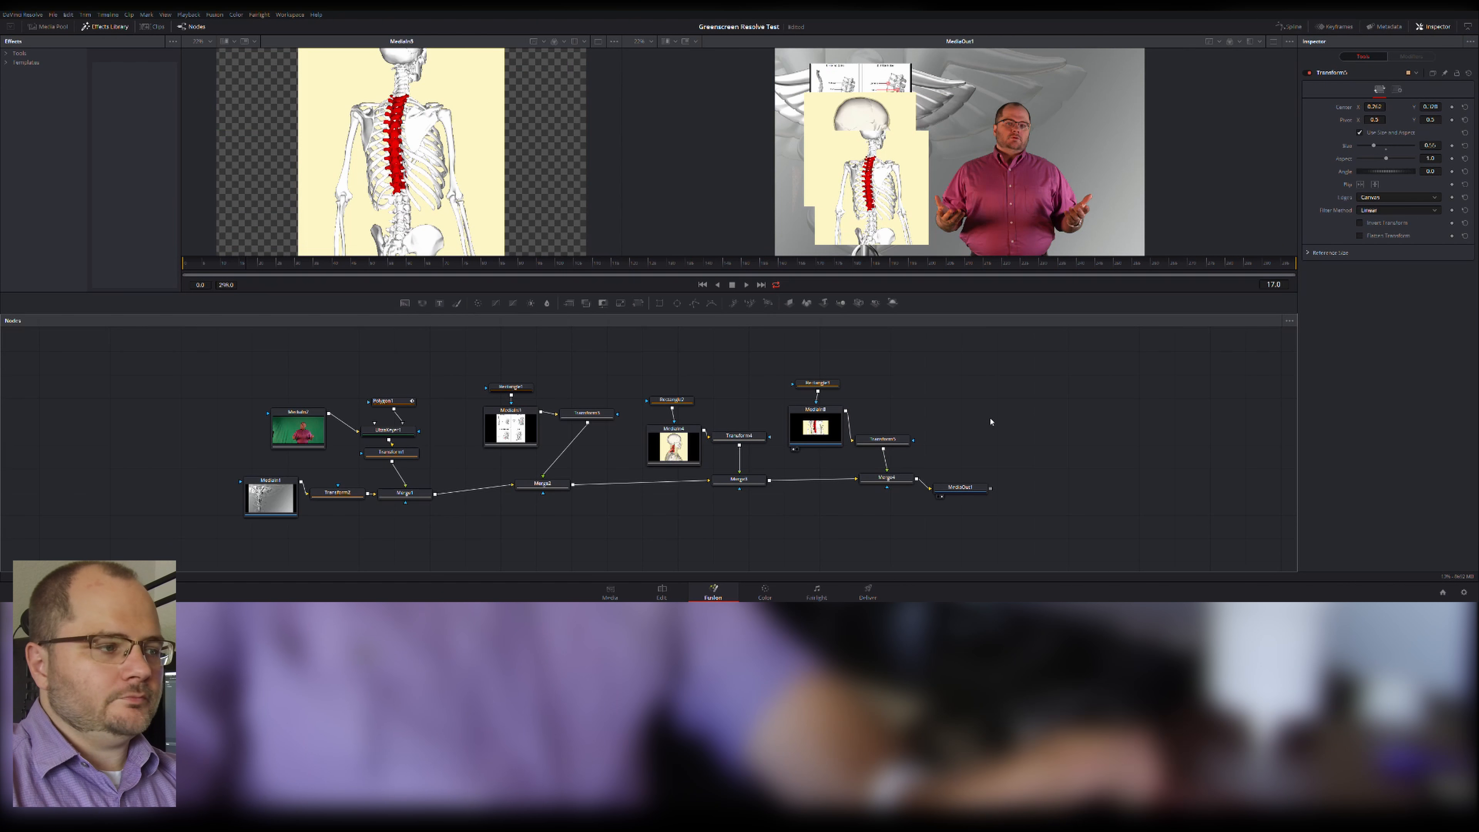
# - Shift the three image branches, their Merge nodes and MediaOut1 together closer to the Merge1 node
pyautogui.moveTo(455, 354); pyautogui.dragTo(1014, 543)
pyautogui.moveTo(969, 494); pyautogui.dragTo(934, 495)
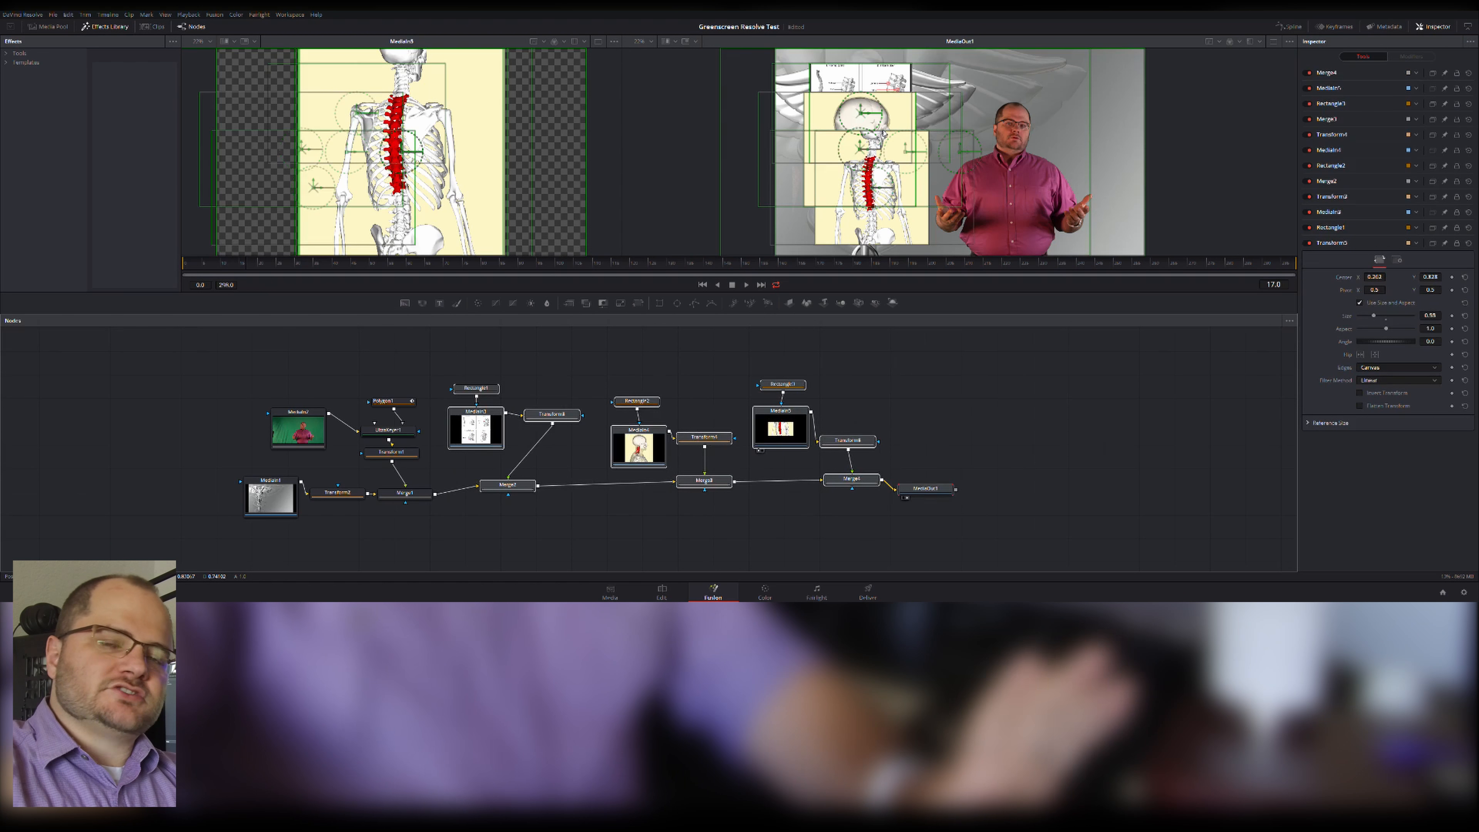
pyautogui.click(895, 398)
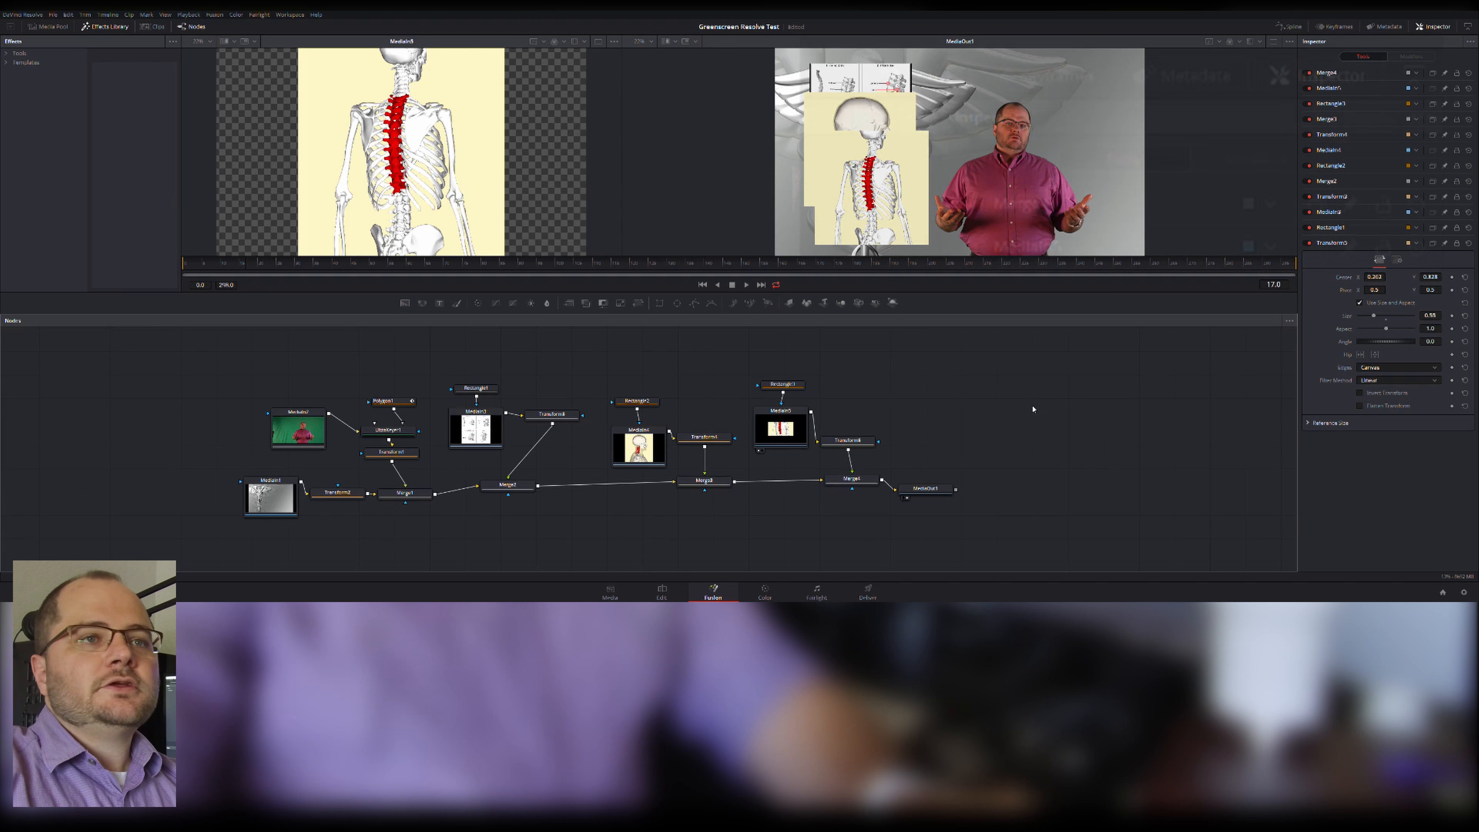
# - Open the Keyframes editor and inspect the Rectangle1, Transform3, MediaIn3, Merge3 and MediaOut1 tracks
pyautogui.click(1339, 27)
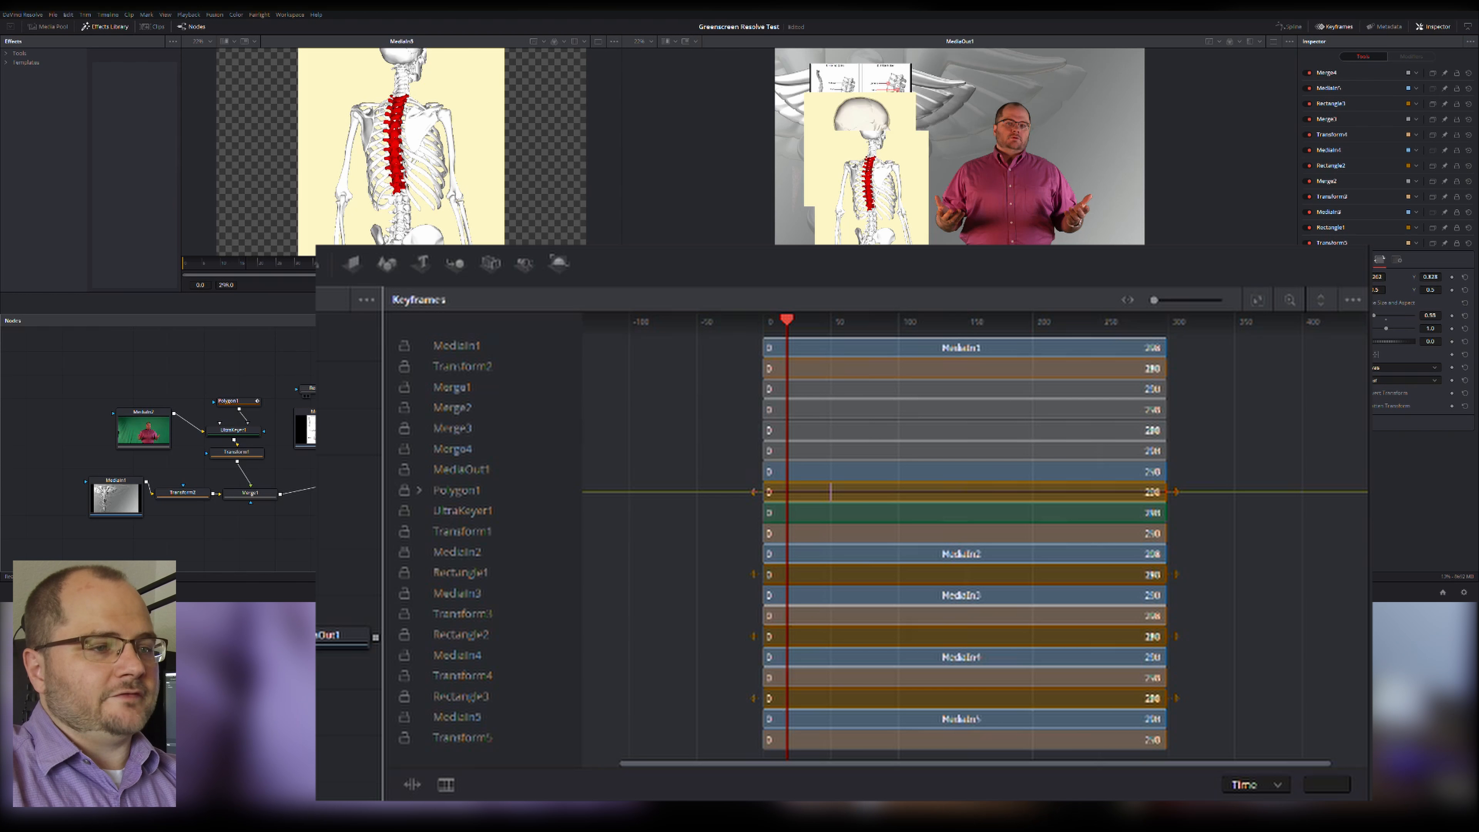
pyautogui.click(460, 573)
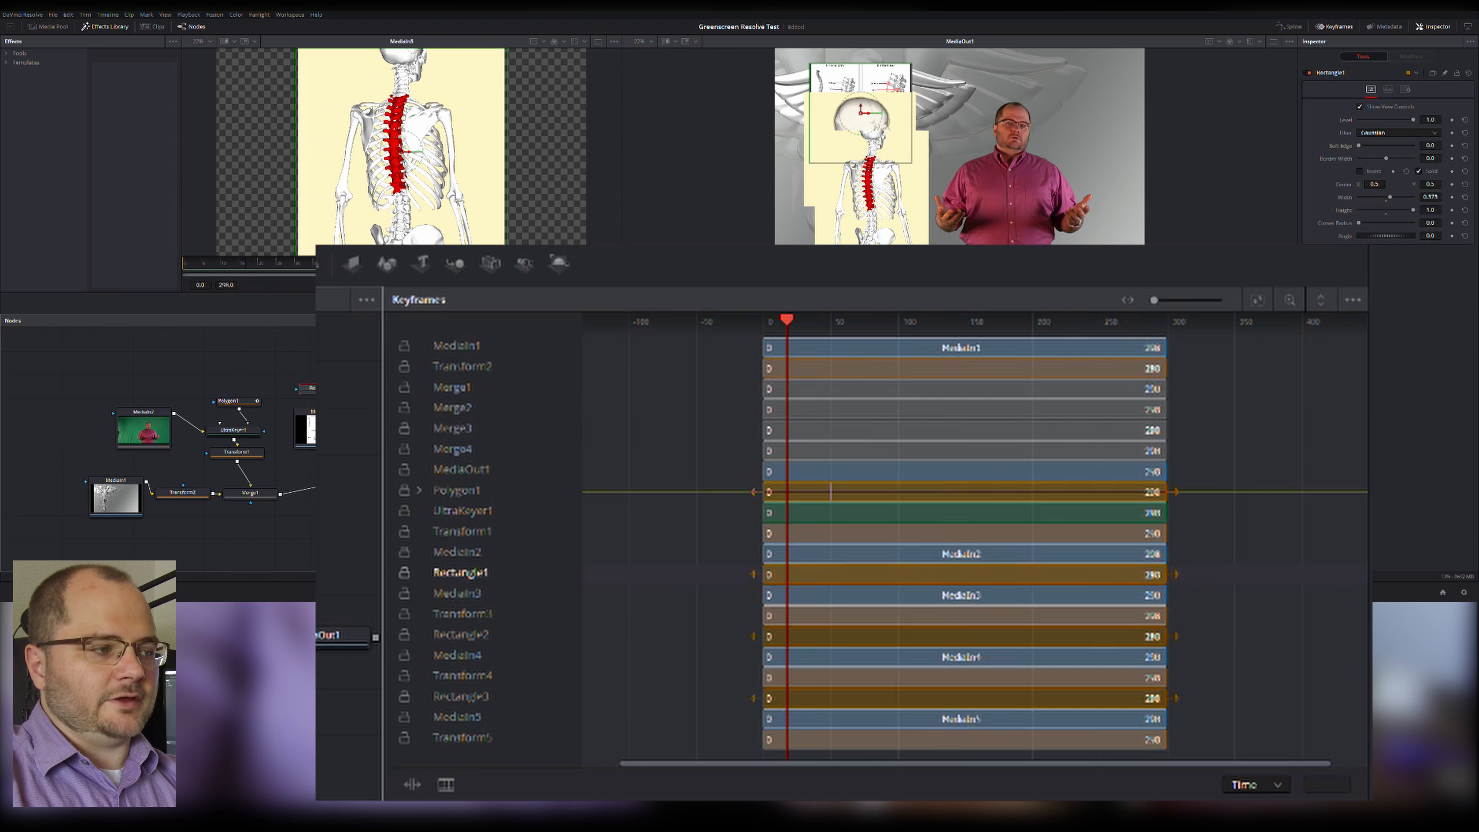
pyautogui.click(462, 614)
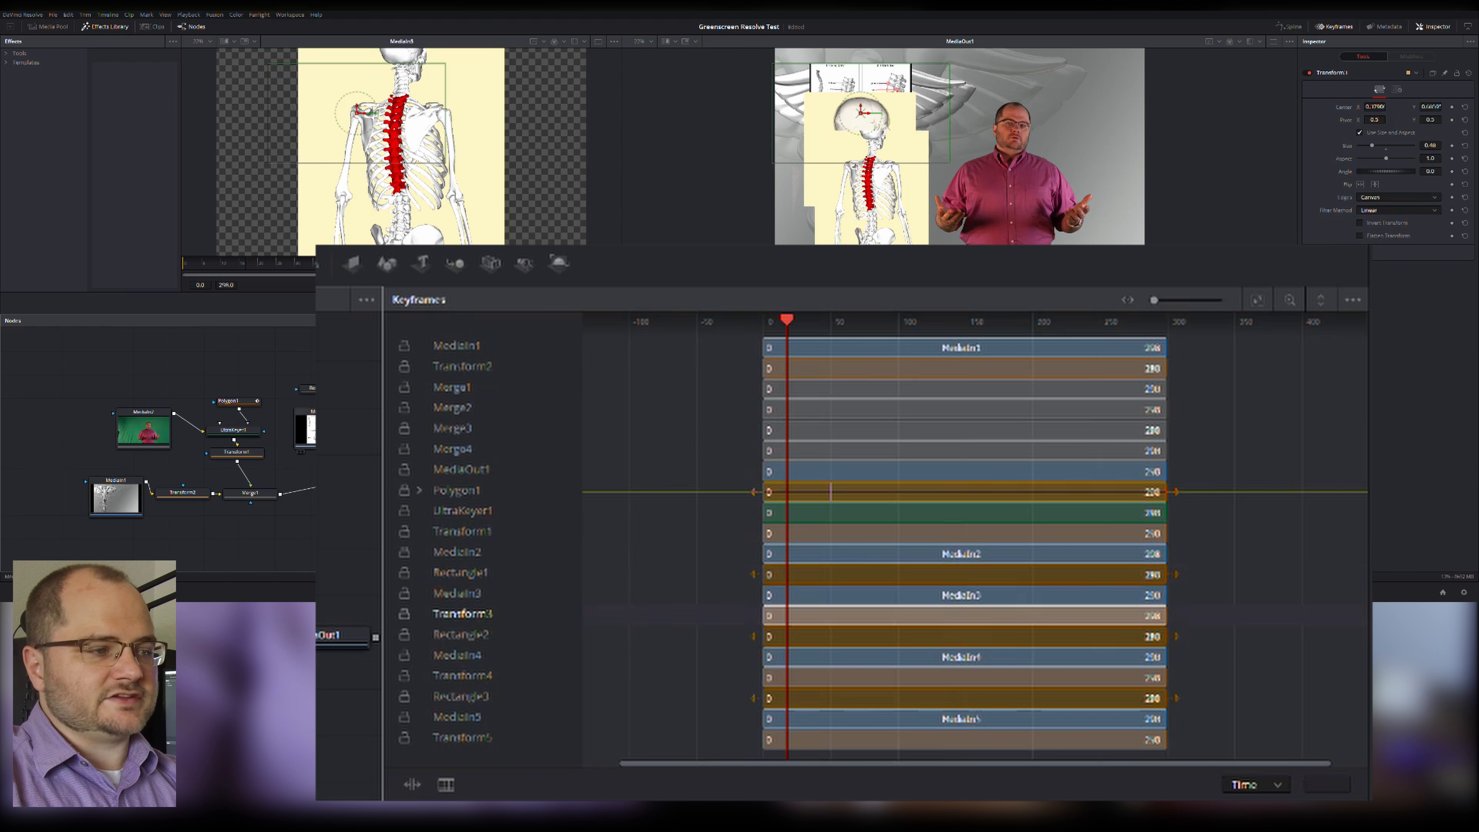
pyautogui.click(458, 593)
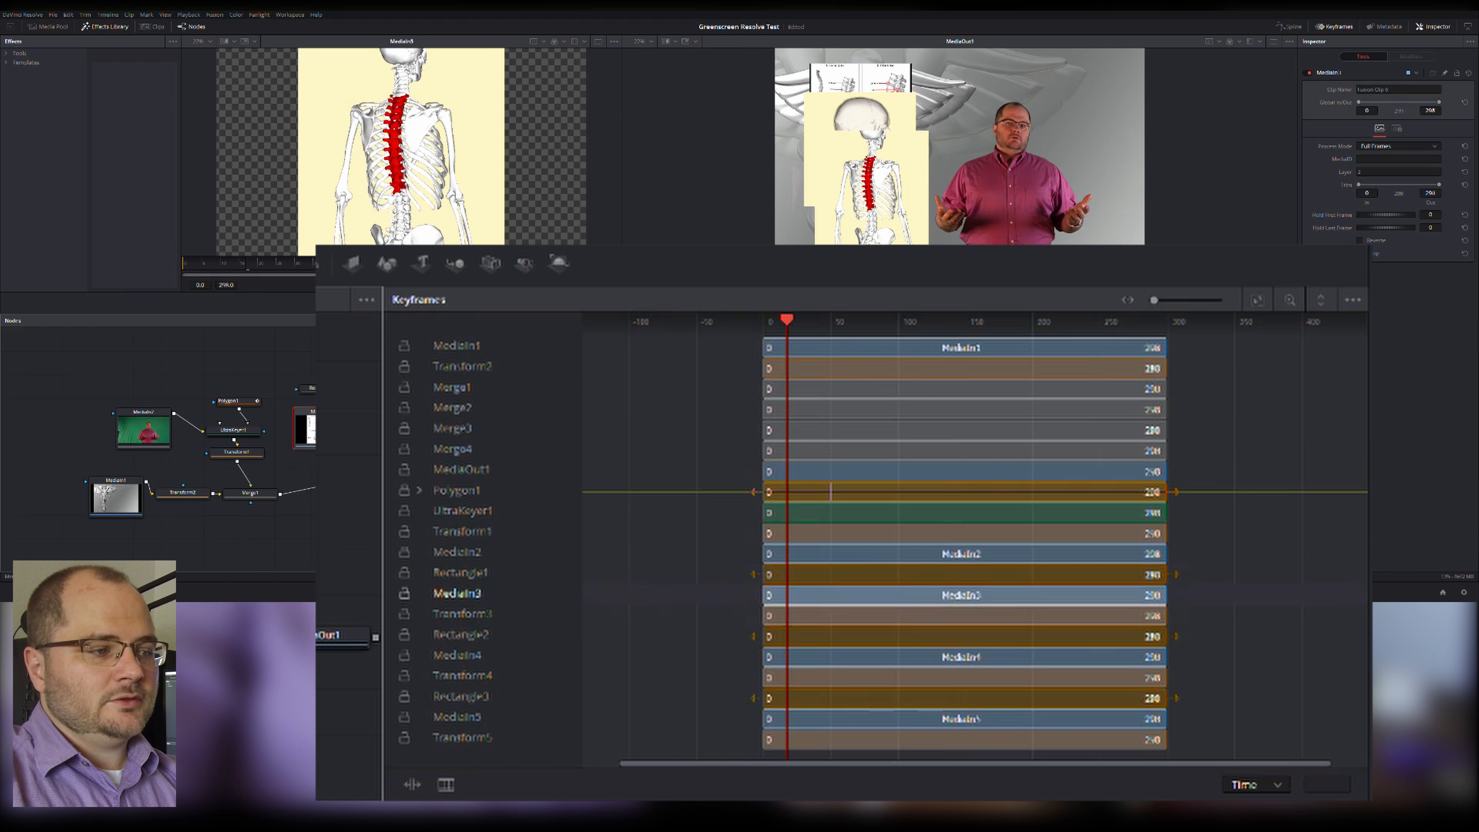
pyautogui.click(453, 428)
pyautogui.click(326, 638)
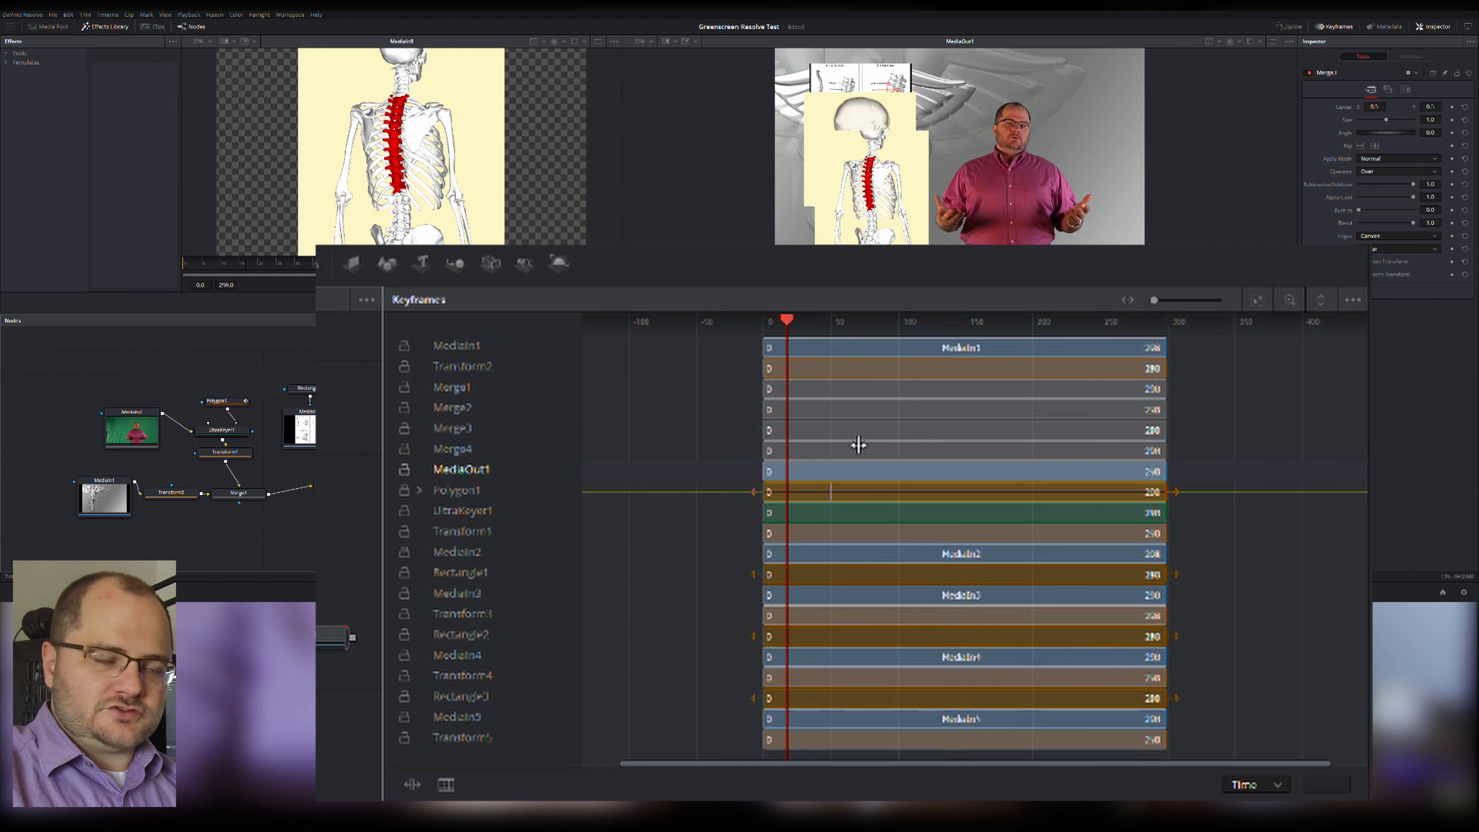
# - Show MediaIn3 in the first viewer and trim its keyframe segment to run from frame 29 to frame 91
pyautogui.moveTo(310, 427); pyautogui.dragTo(408, 122)
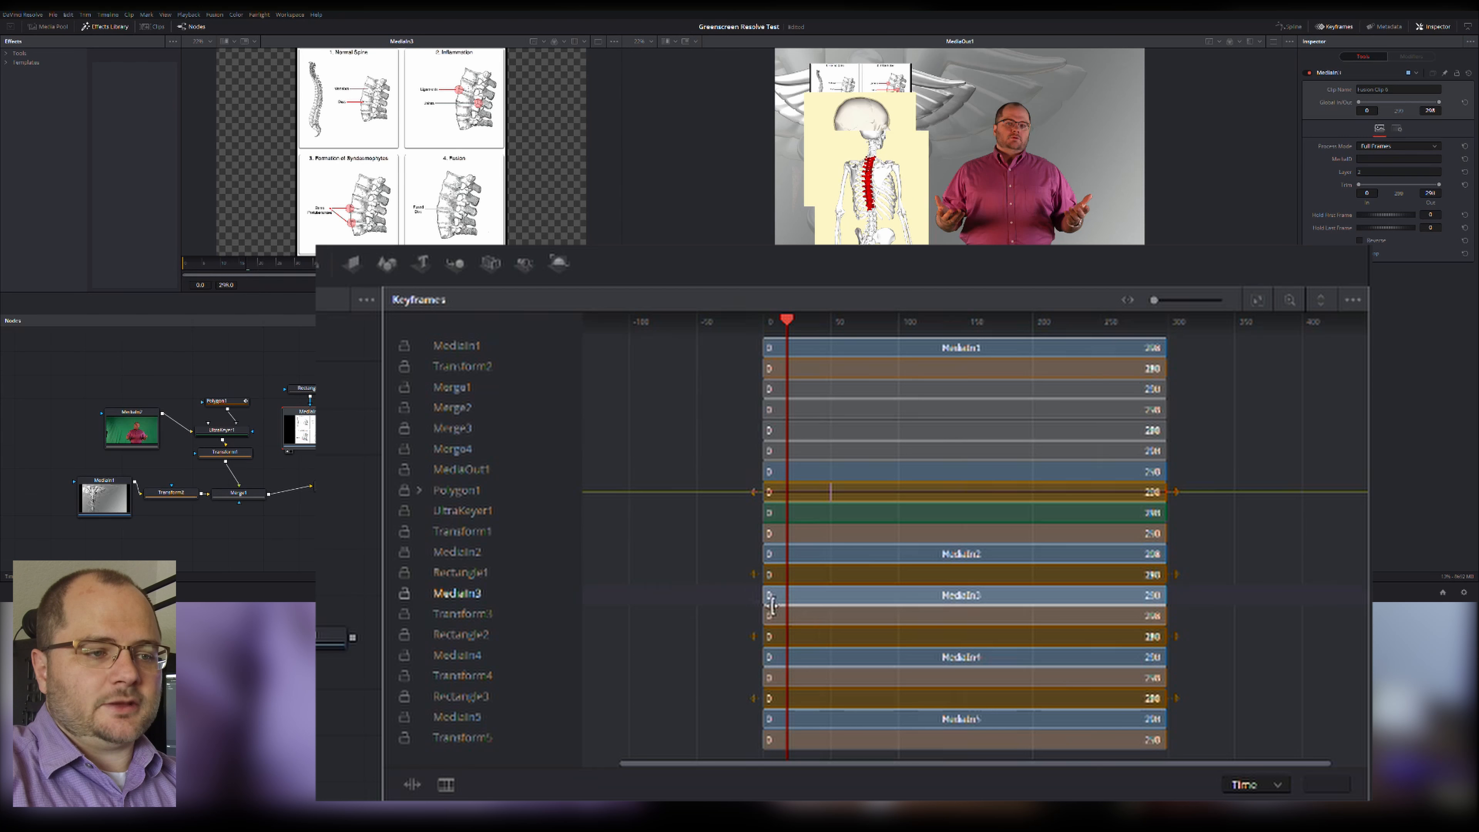
pyautogui.moveTo(776, 605); pyautogui.dragTo(781, 606)
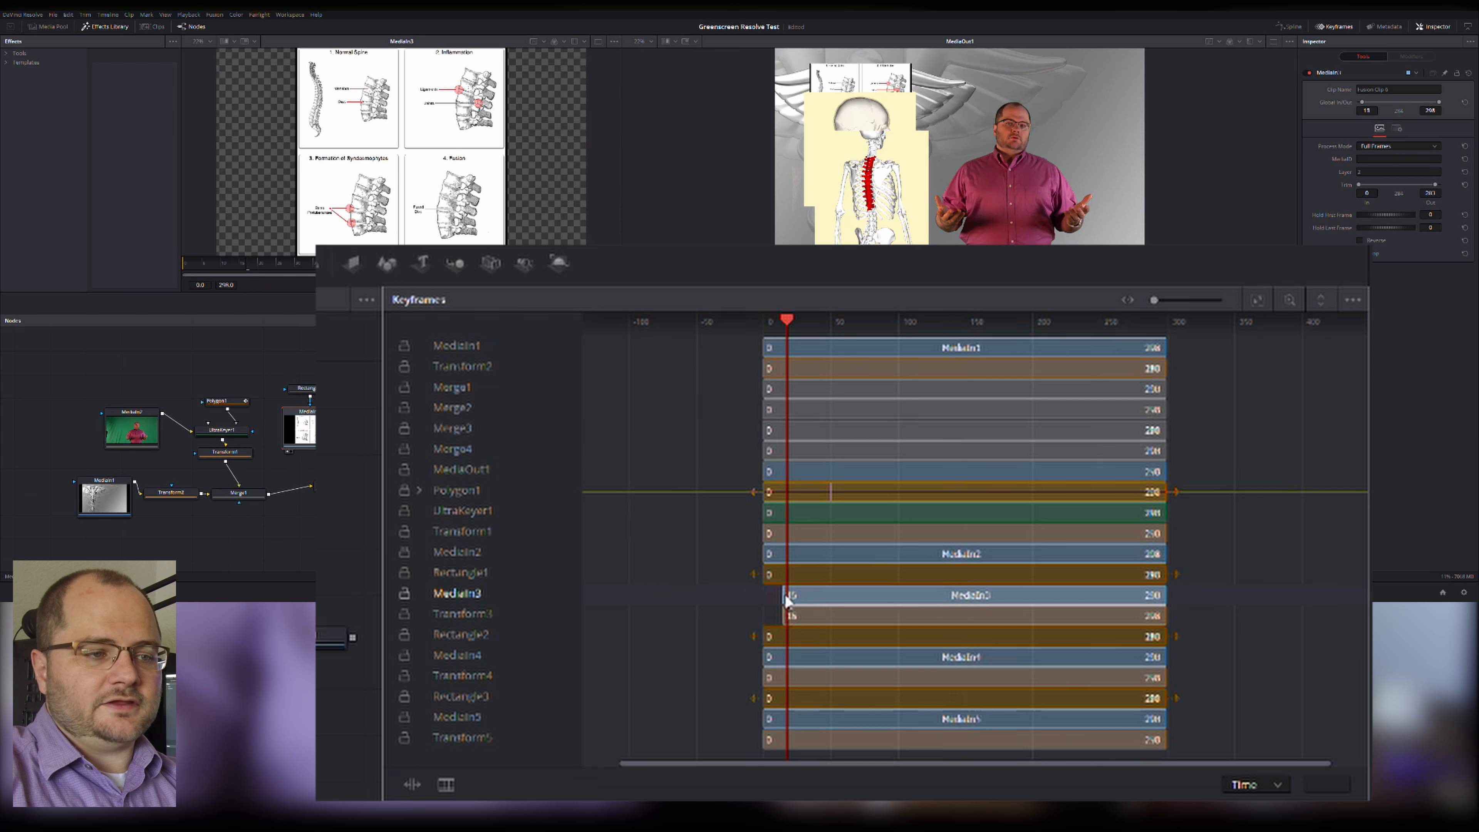
pyautogui.moveTo(792, 600); pyautogui.dragTo(810, 601)
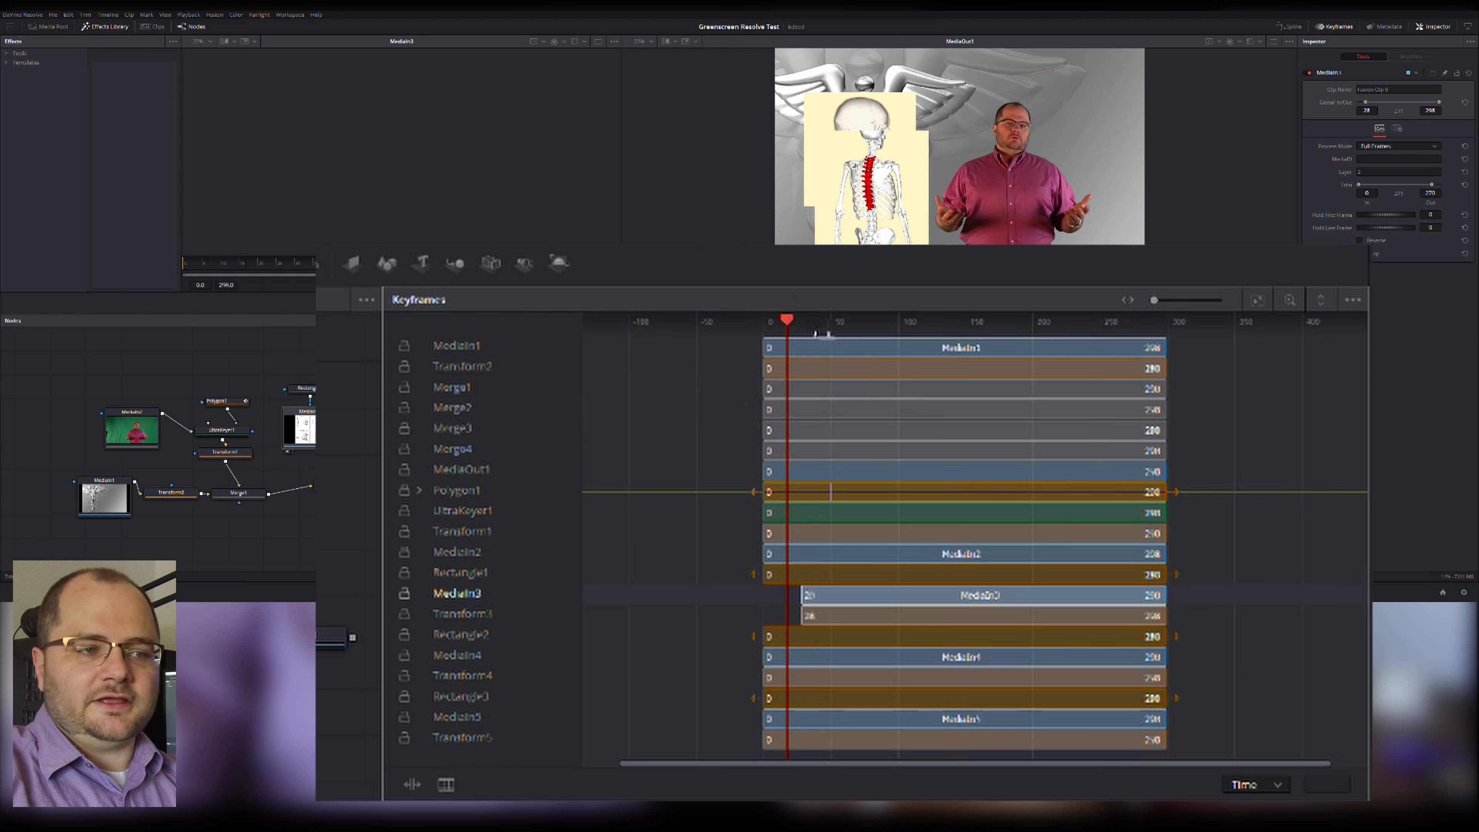
pyautogui.moveTo(786, 324); pyautogui.dragTo(808, 325)
pyautogui.moveTo(313, 265)
pyautogui.mouseDown()
pyautogui.moveTo(373, 265)
pyautogui.moveTo(300, 272)
pyautogui.mouseUp()
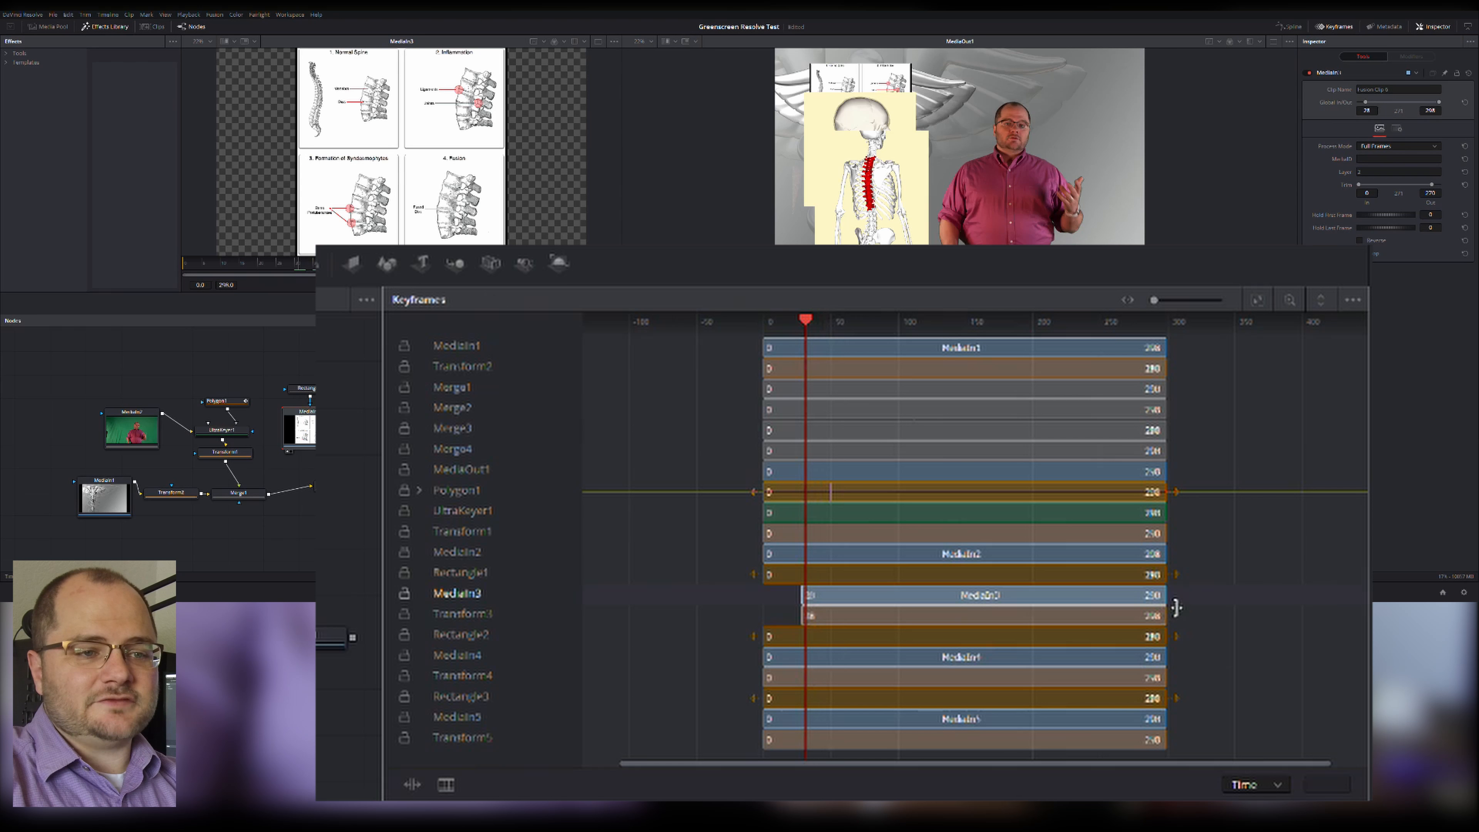
pyautogui.moveTo(1172, 610); pyautogui.dragTo(888, 616)
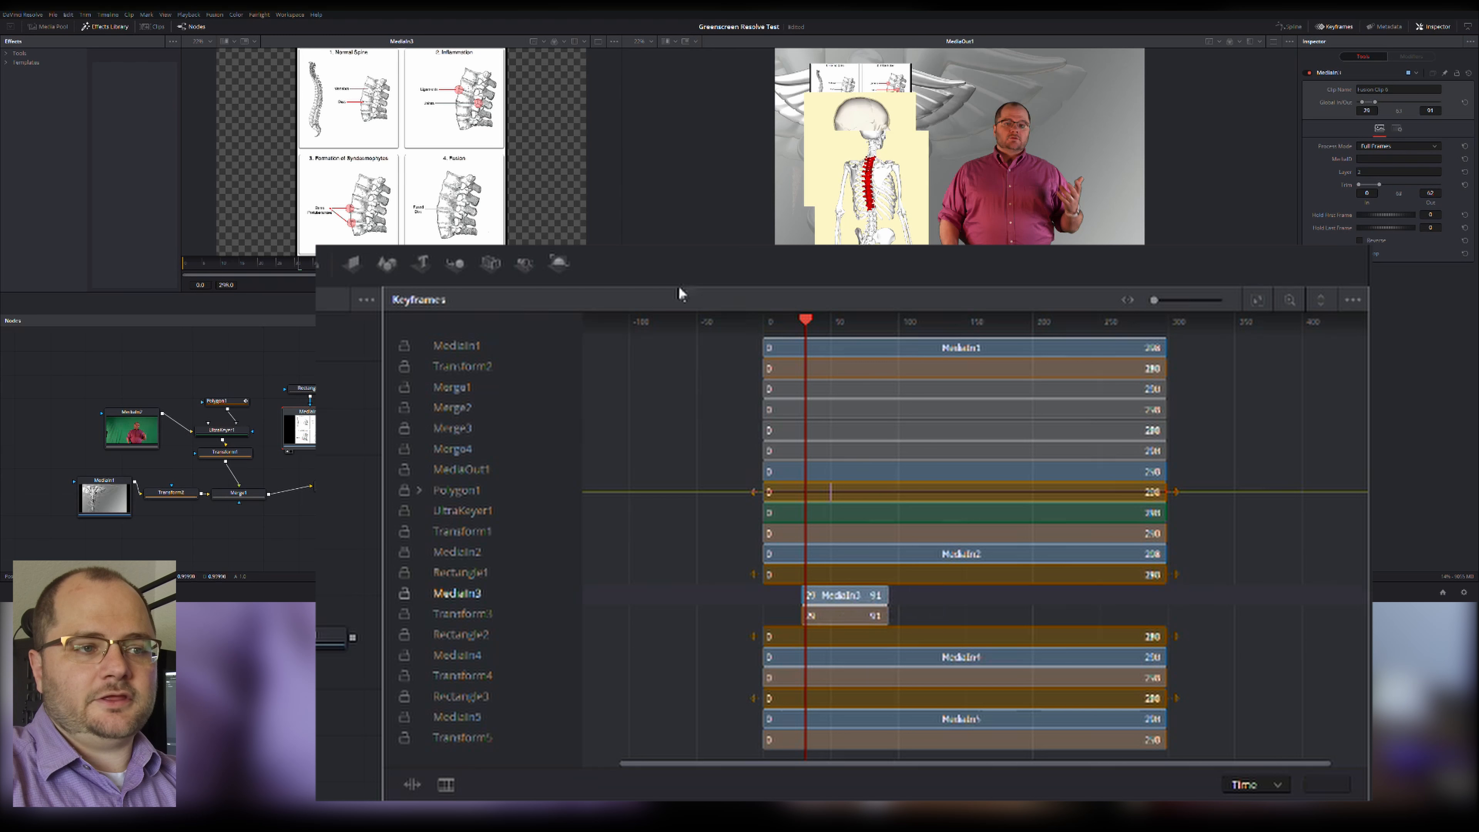
# - Scrub across the start and end of MediaIn3's trimmed segment and compare its track with Transform3
pyautogui.moveTo(805, 317); pyautogui.dragTo(786, 322)
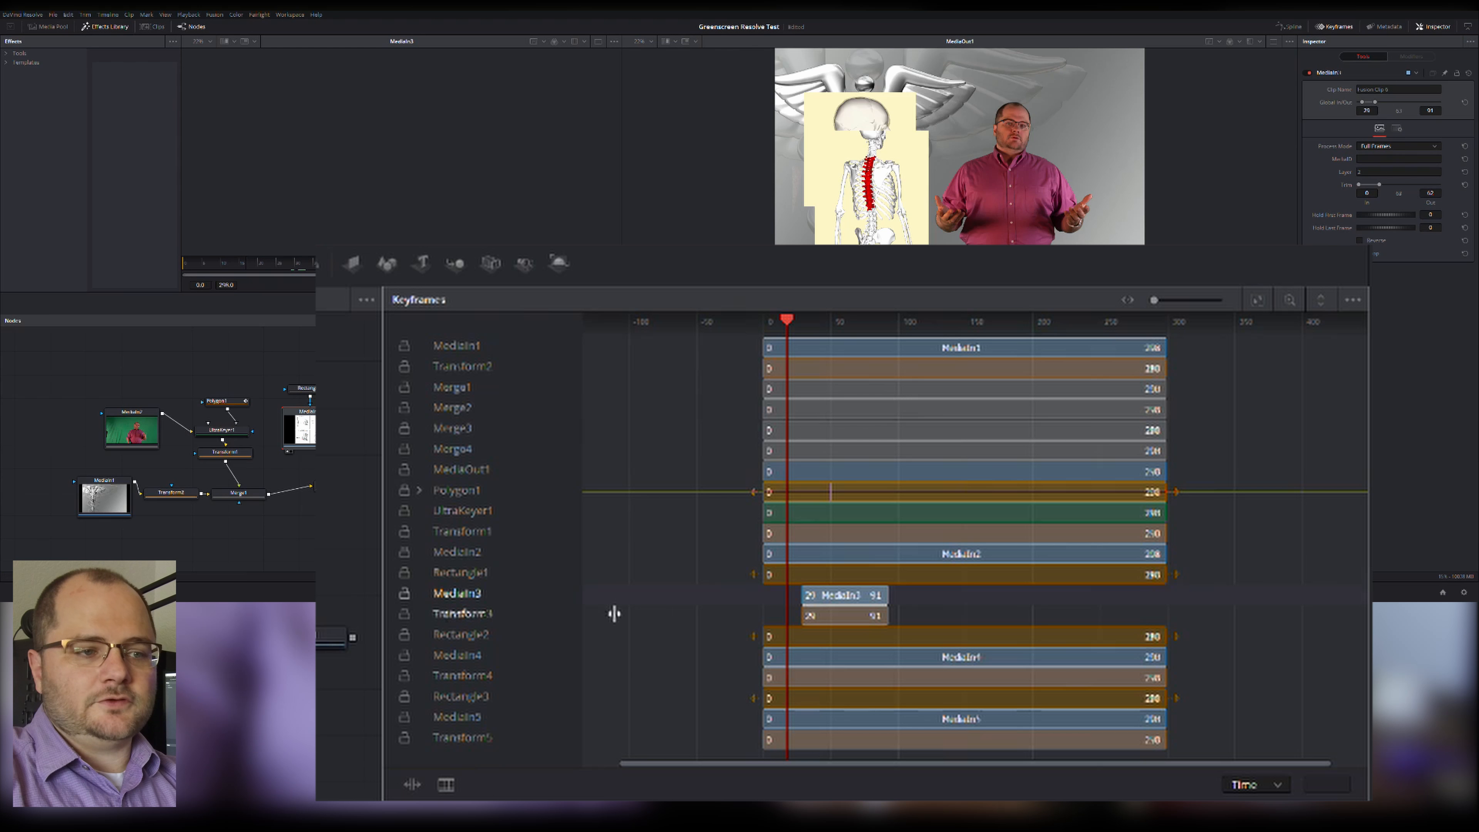
pyautogui.moveTo(786, 331); pyautogui.dragTo(808, 323)
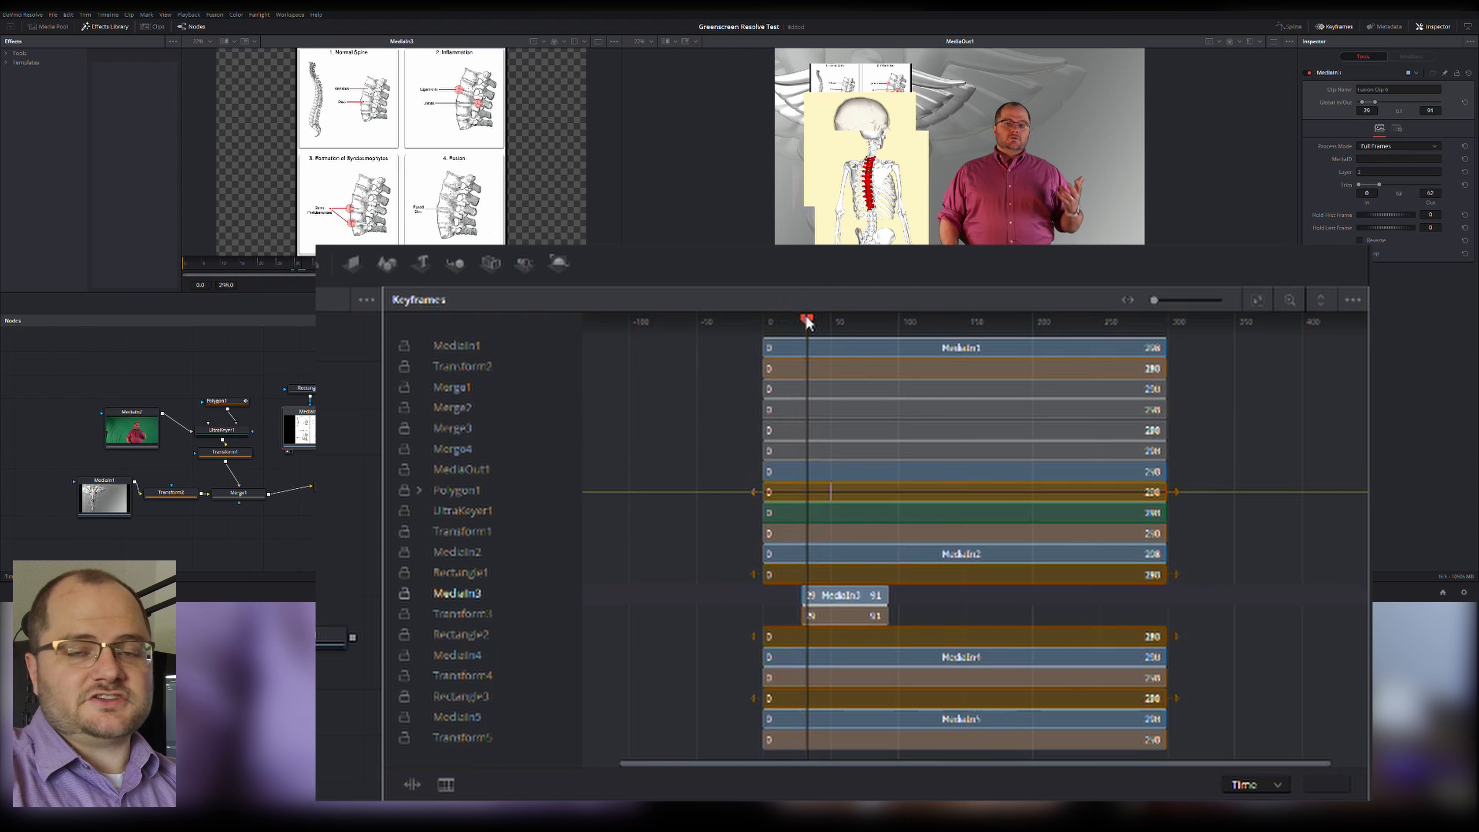
pyautogui.moveTo(807, 323); pyautogui.dragTo(895, 327)
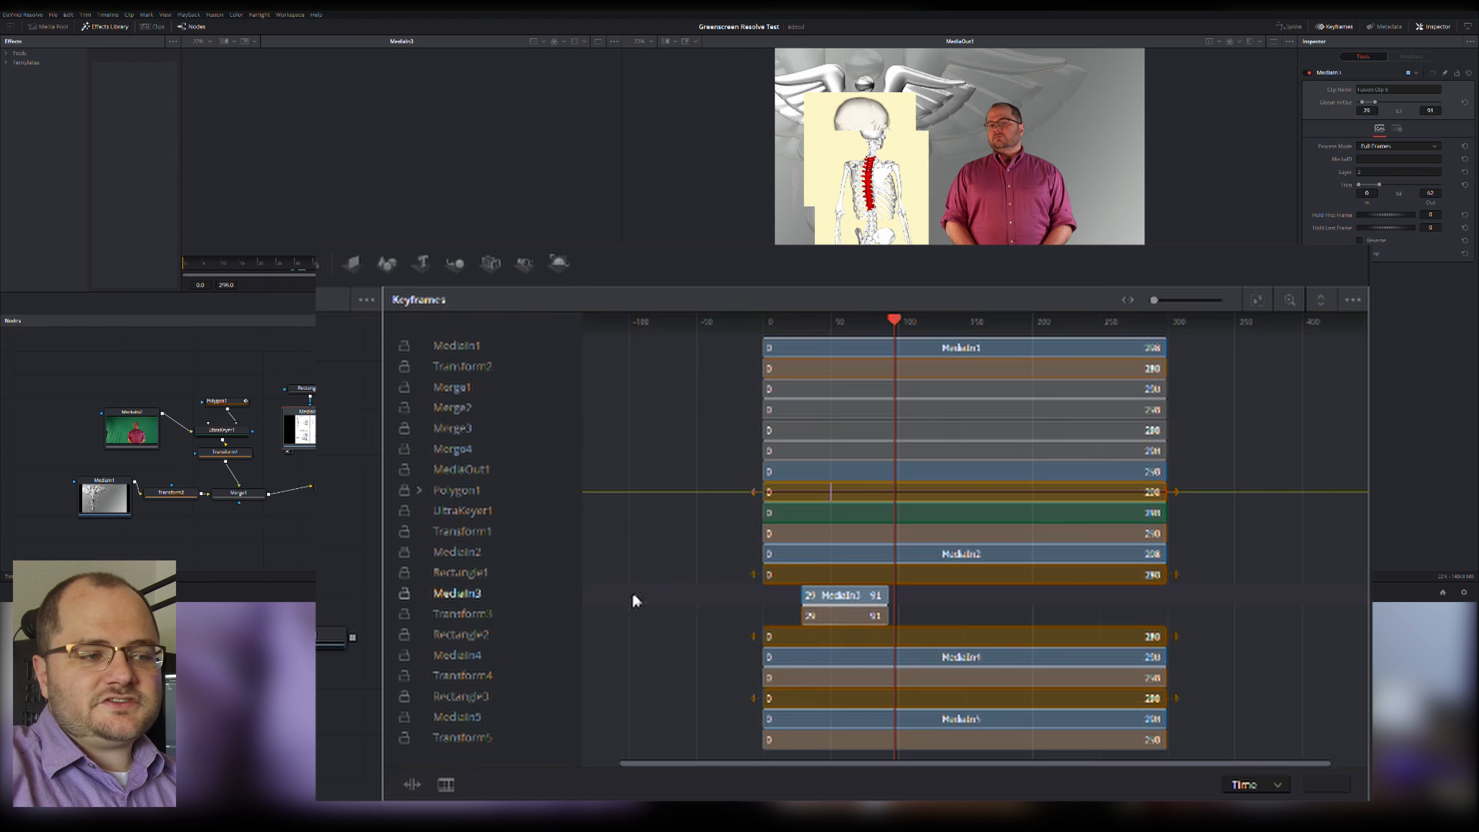
pyautogui.click(483, 619)
pyautogui.click(460, 594)
pyautogui.click(459, 615)
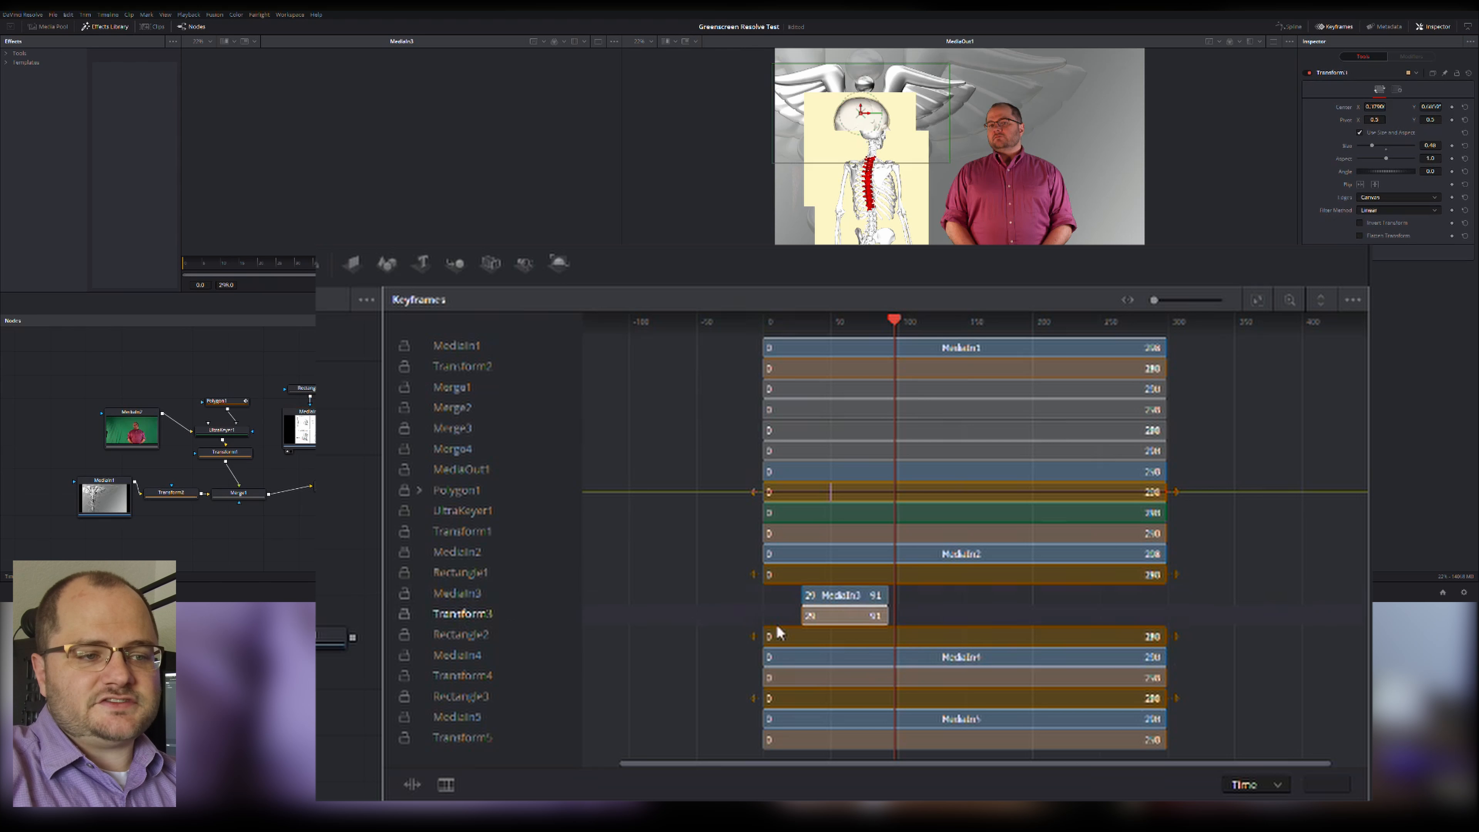
pyautogui.click(443, 595)
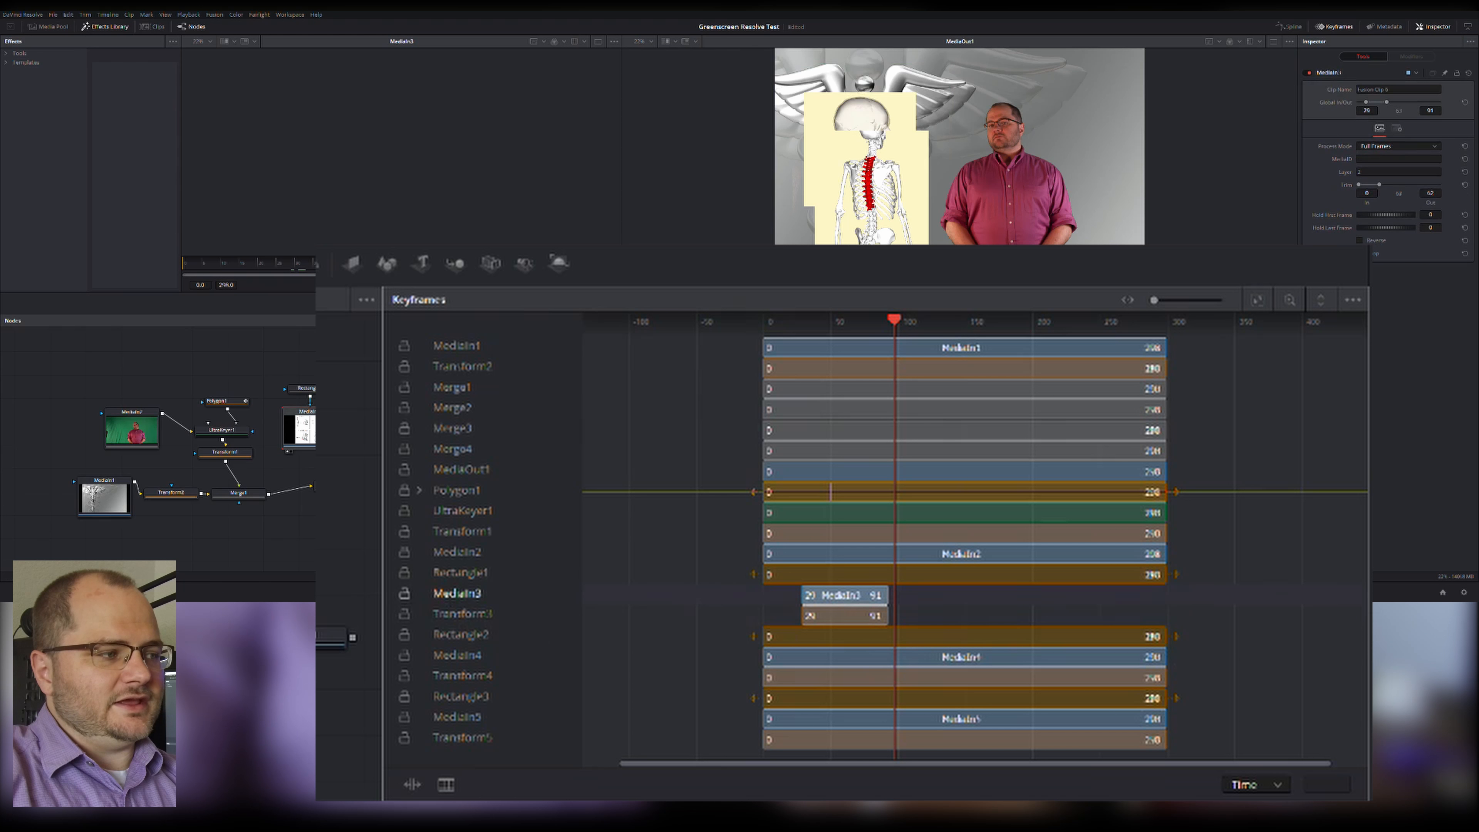
pyautogui.click(844, 616)
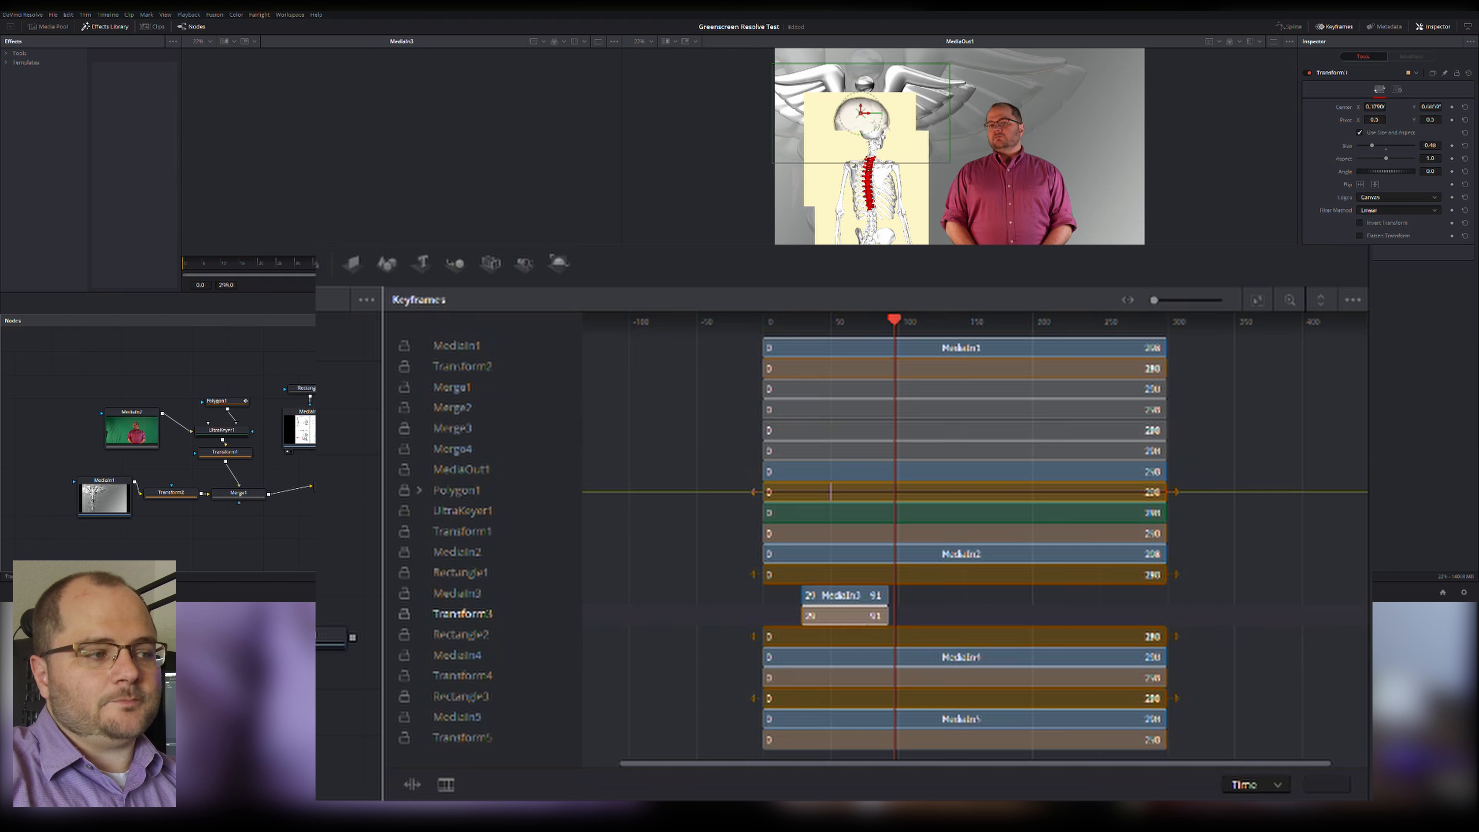
# - Show MediaIn4 in the first viewer and raise its image near the top of the frame using Transform4
pyautogui.click(844, 657)
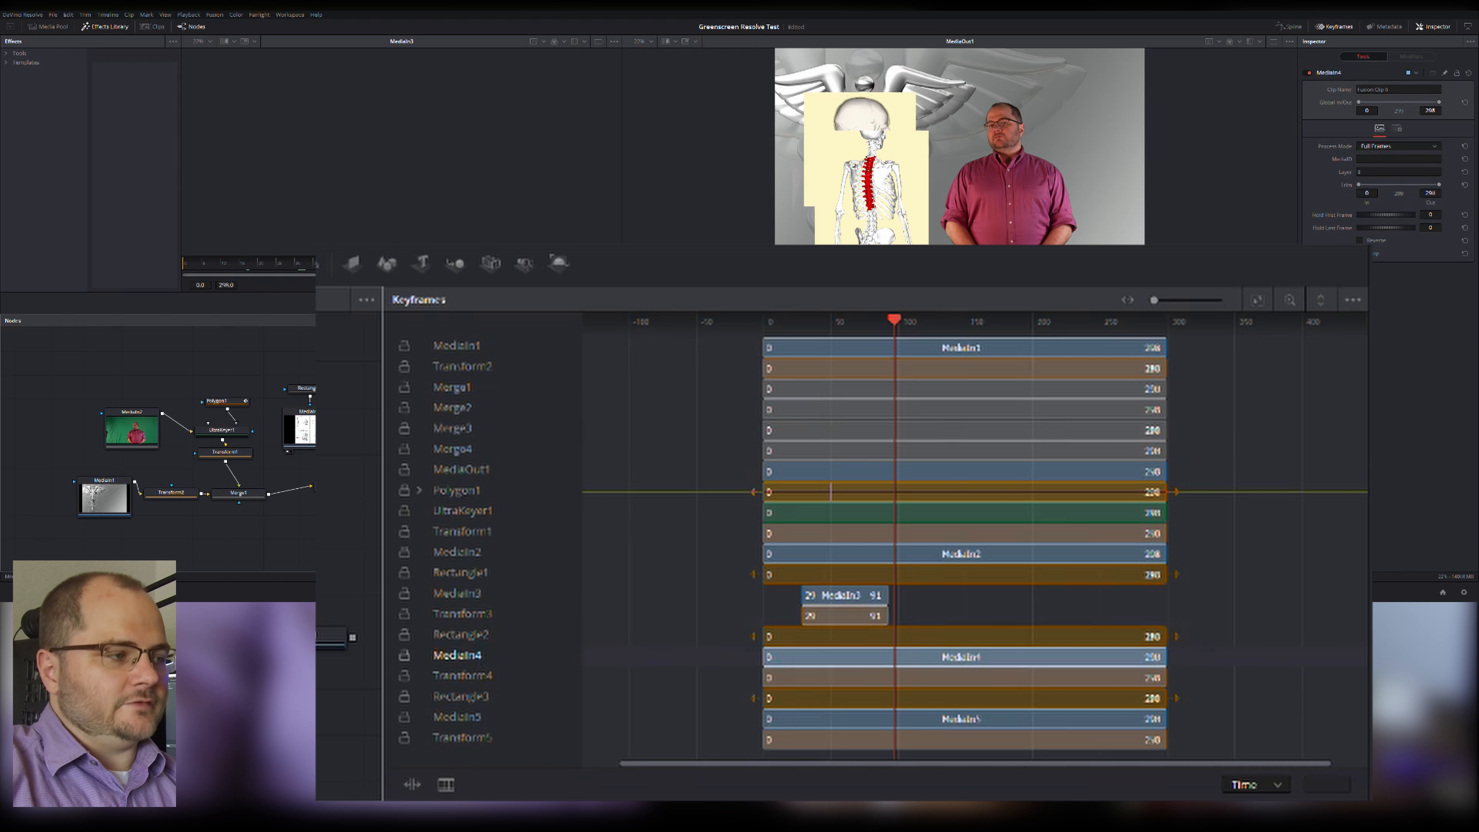
pyautogui.press('1')
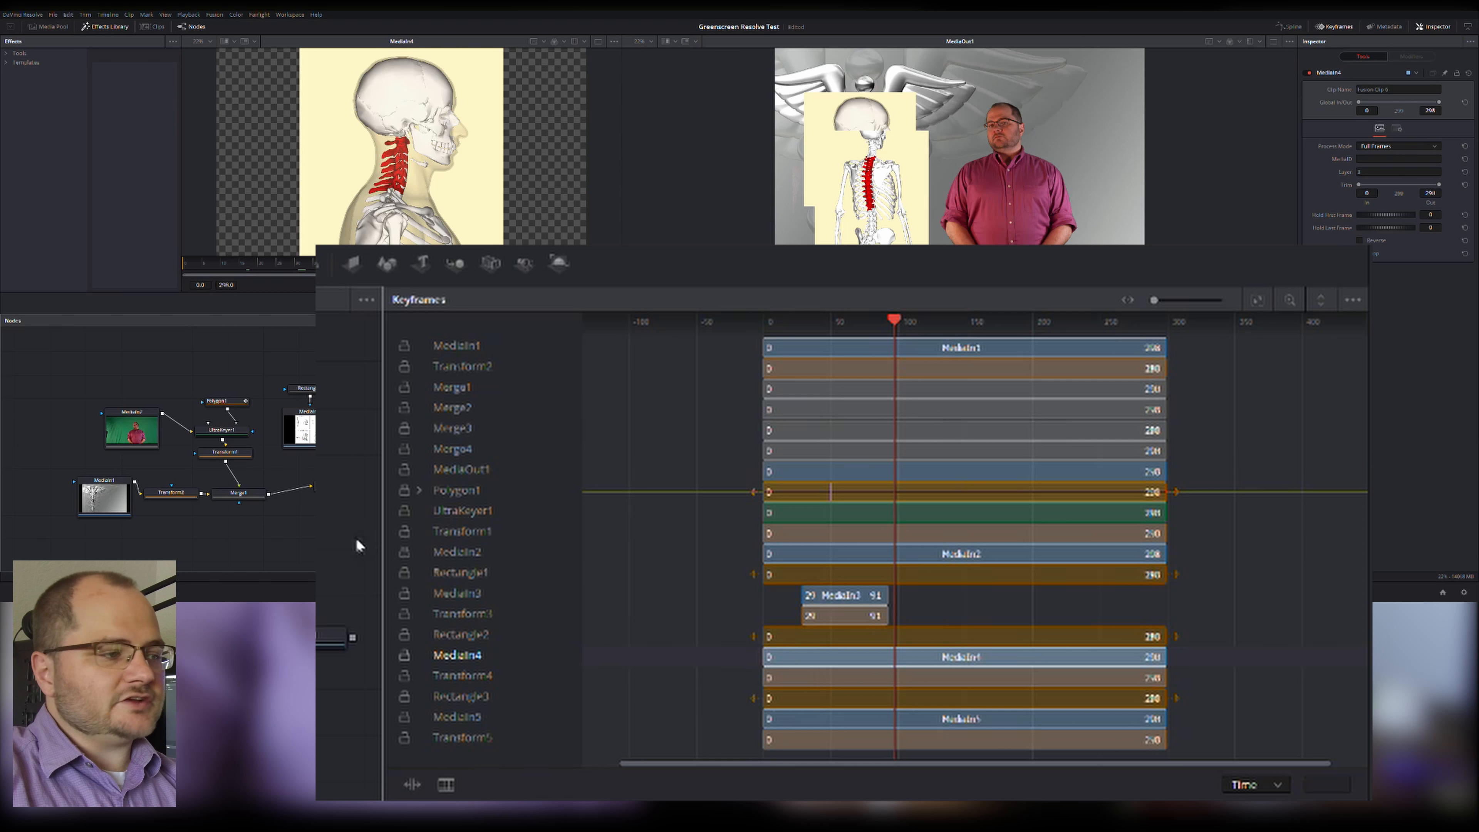
pyautogui.click(446, 462)
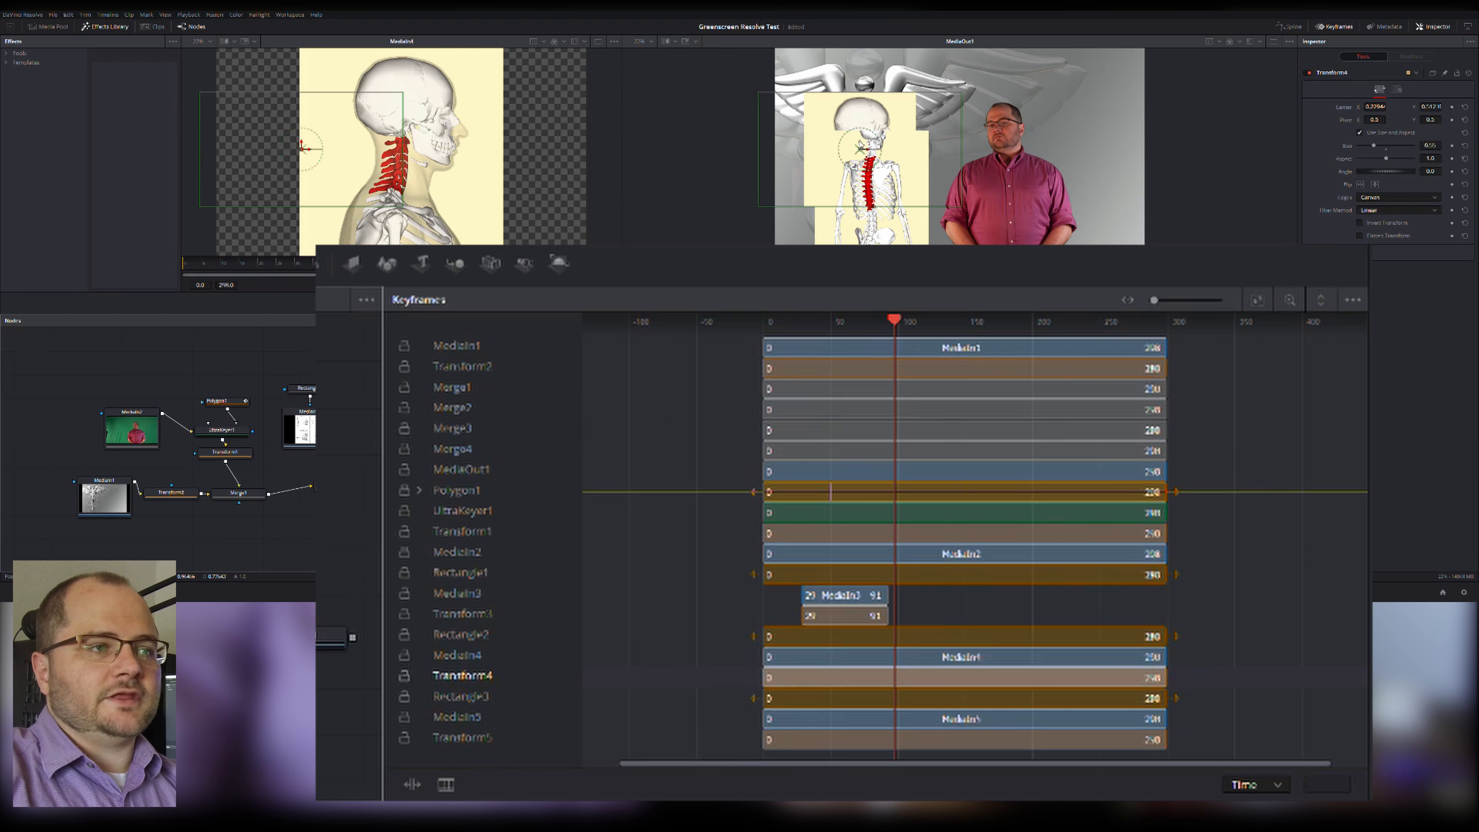
pyautogui.moveTo(860, 145); pyautogui.dragTo(862, 108)
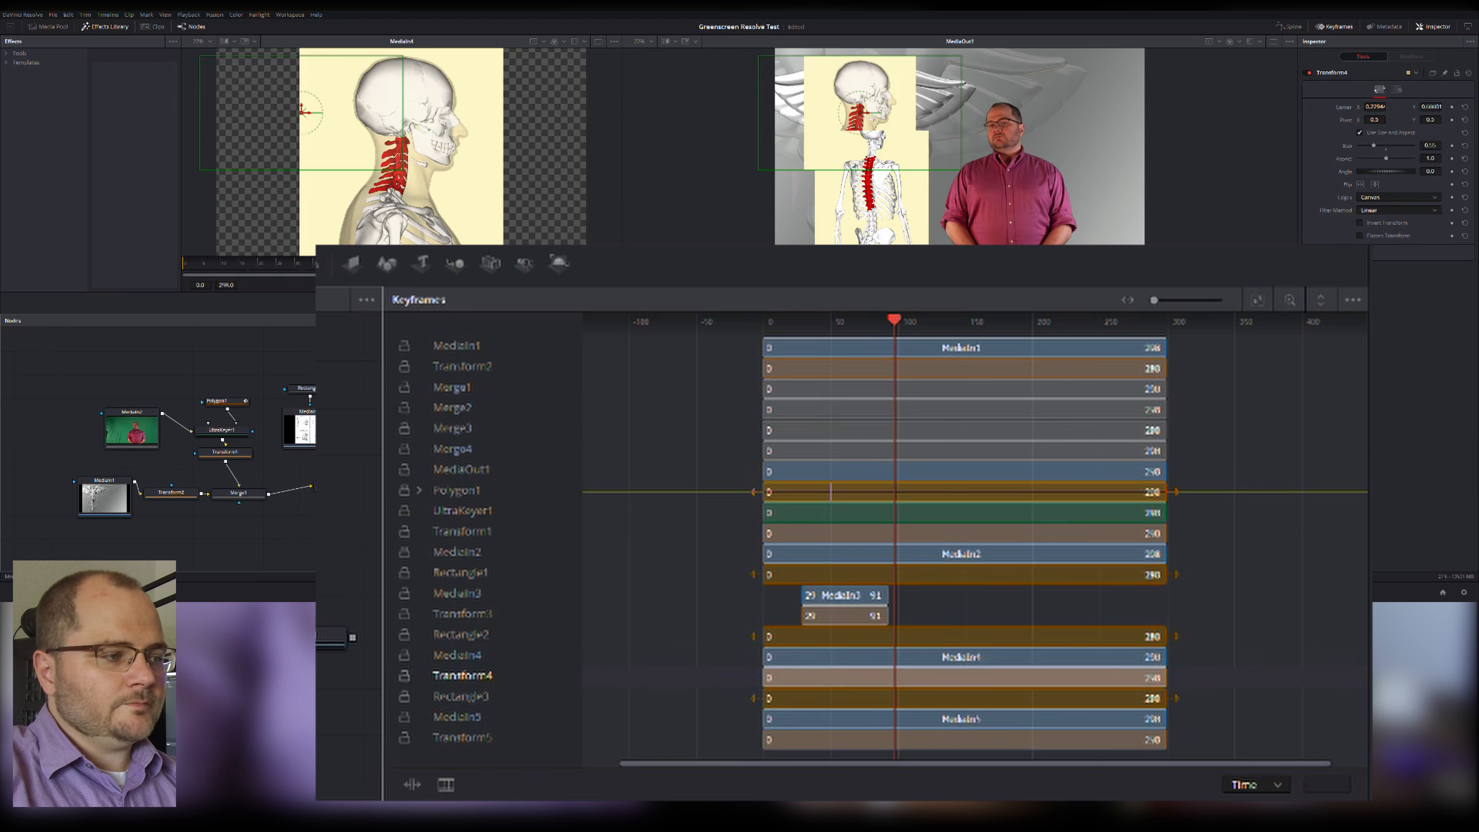
# - Trim MediaIn4's keyframe segment to run from frame 109 to frame 179
pyautogui.click(856, 660)
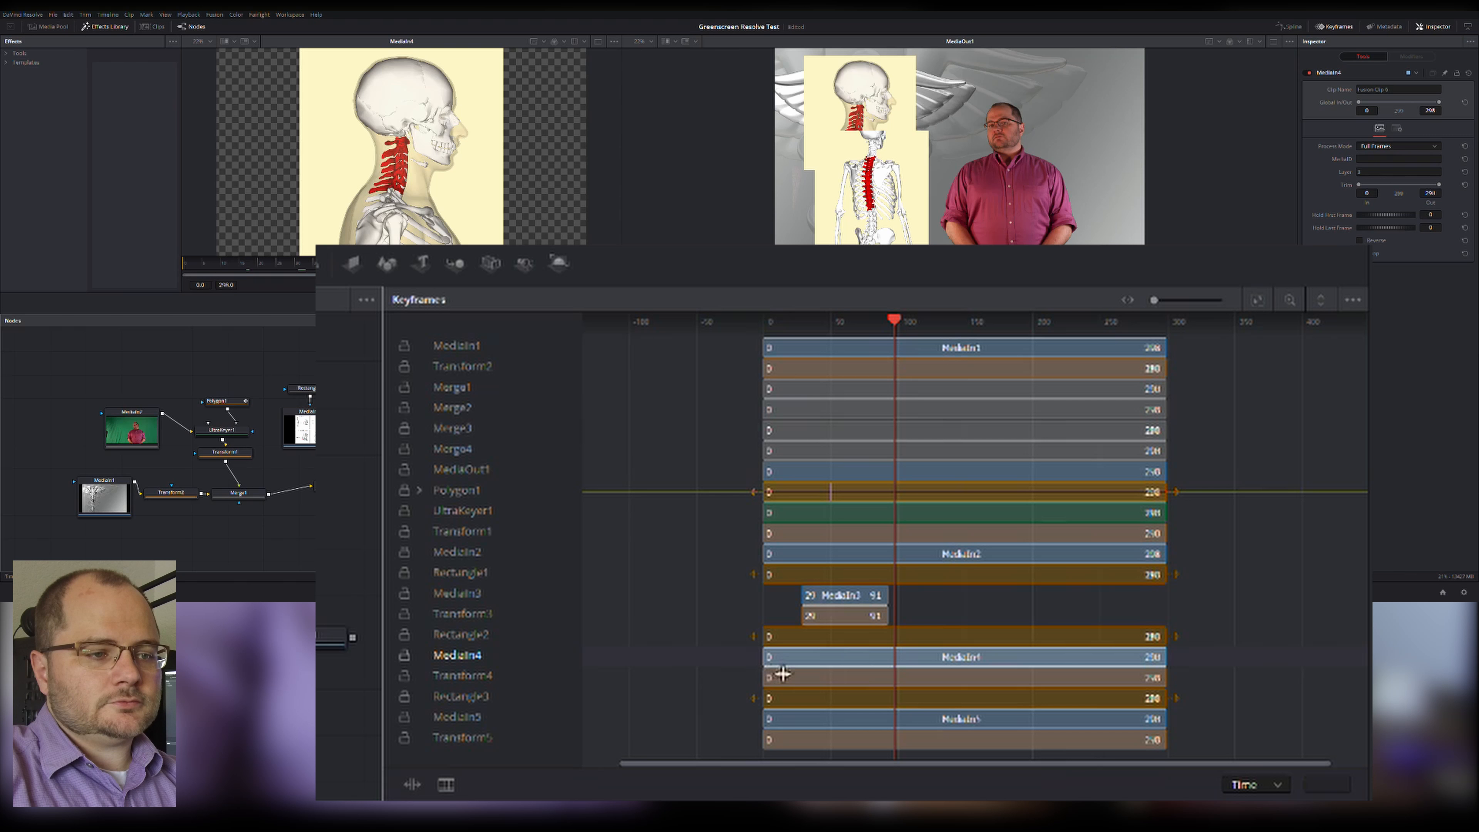
pyautogui.moveTo(774, 667); pyautogui.dragTo(898, 676)
pyautogui.moveTo(1166, 664); pyautogui.dragTo(912, 673)
pyautogui.moveTo(1007, 671); pyautogui.dragTo(1009, 668)
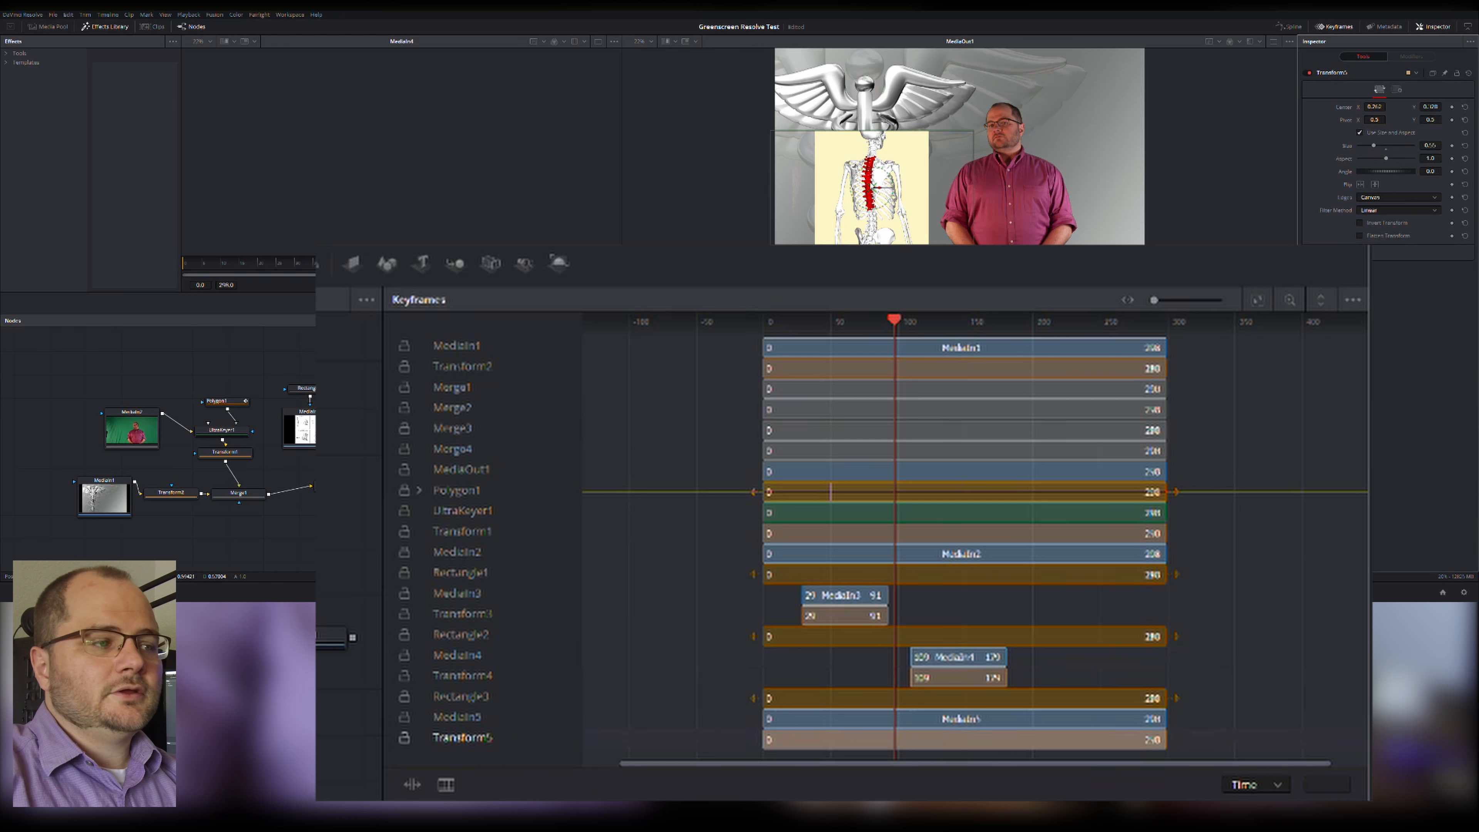
# - Show MediaIn5 in the first viewer and raise its image near the top of the frame using Transform5
pyautogui.click(611, 429)
pyautogui.press('1')
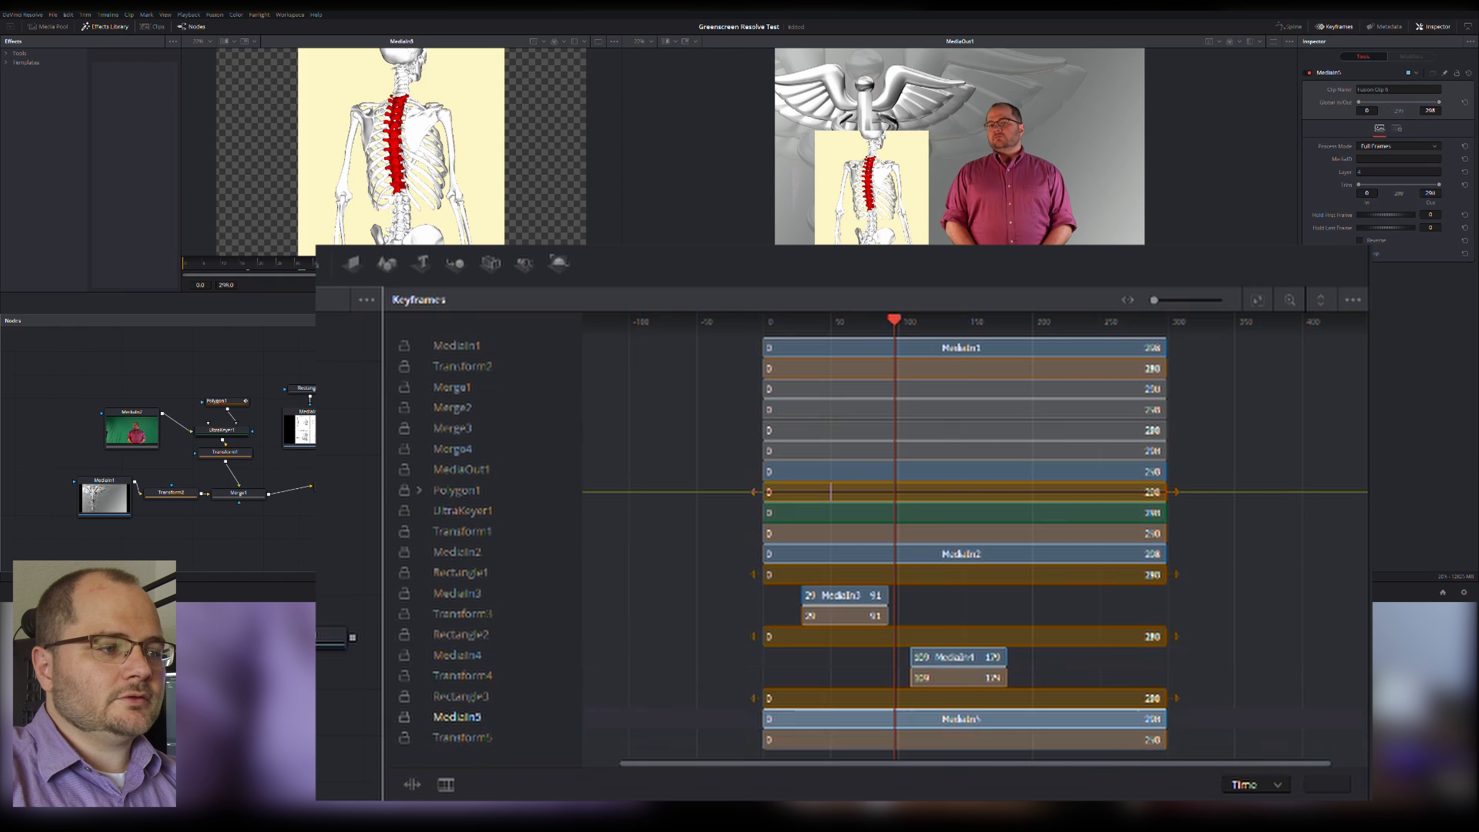
pyautogui.click(611, 463)
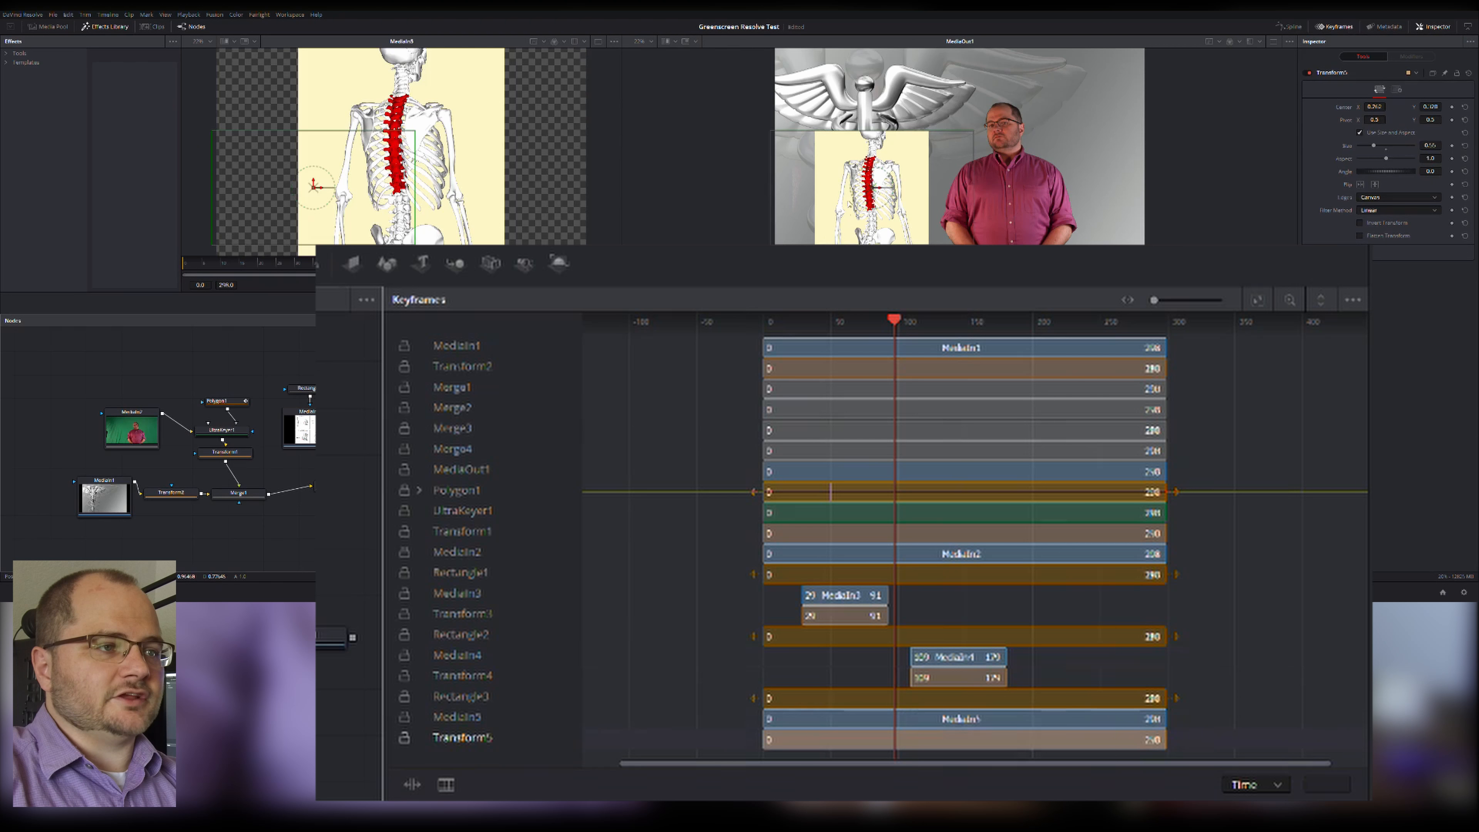
pyautogui.moveTo(871, 188); pyautogui.dragTo(872, 112)
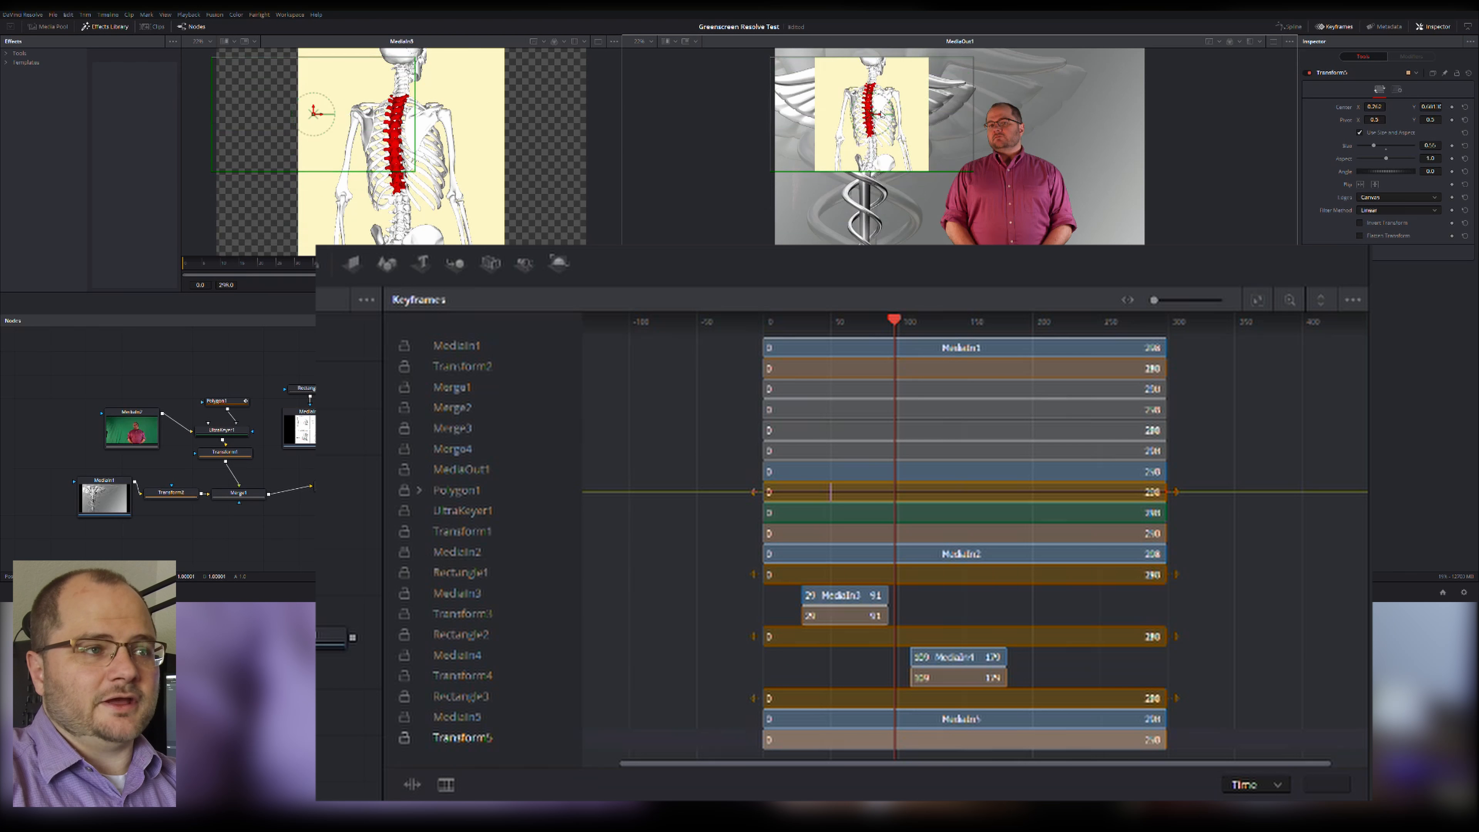
pyautogui.scroll(5, 881, 114)
pyautogui.scroll(-2, 875, 125)
pyautogui.scroll(-3, 873, 125)
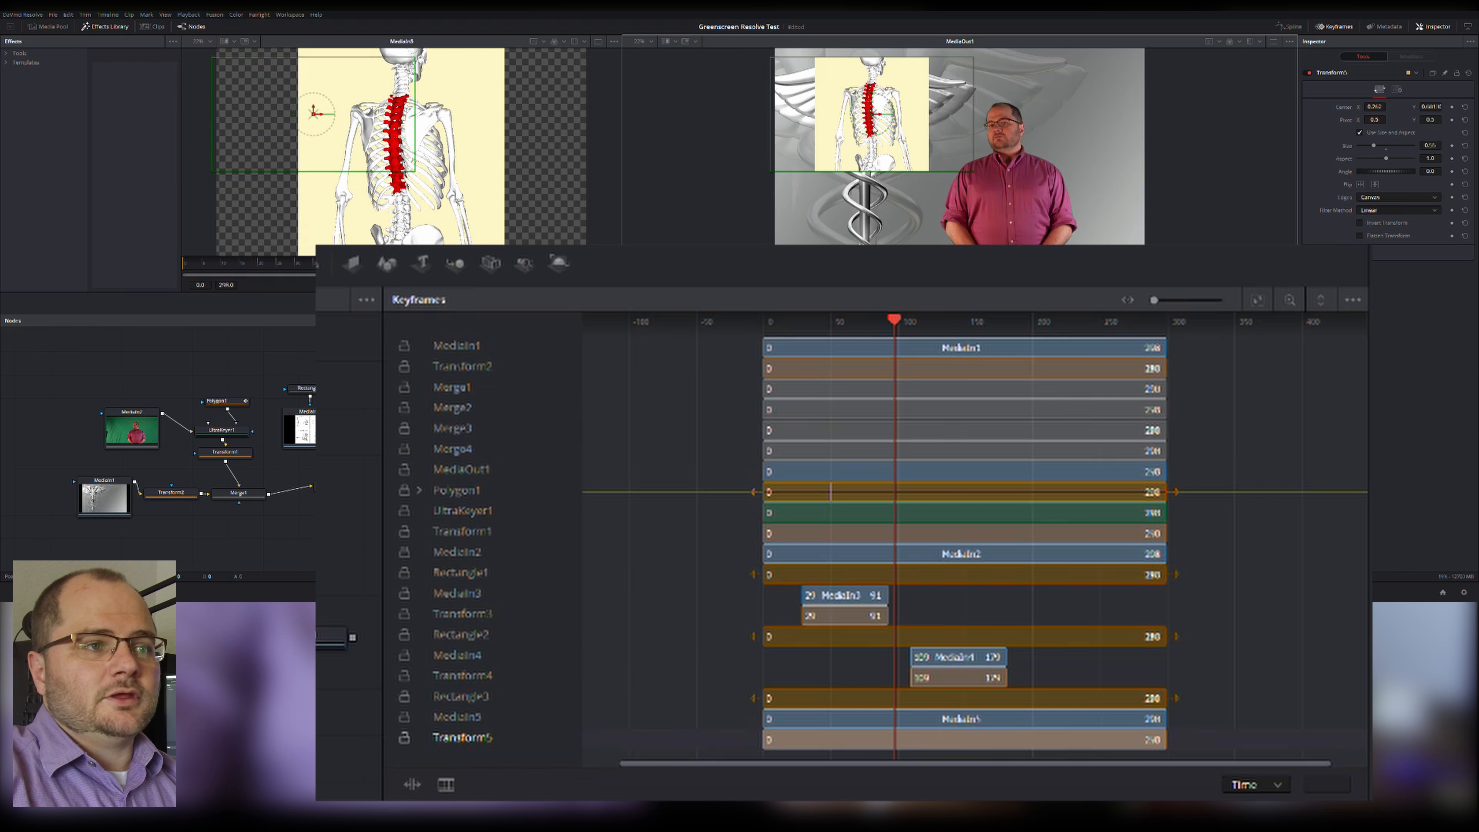
pyautogui.scroll(1, 874, 126)
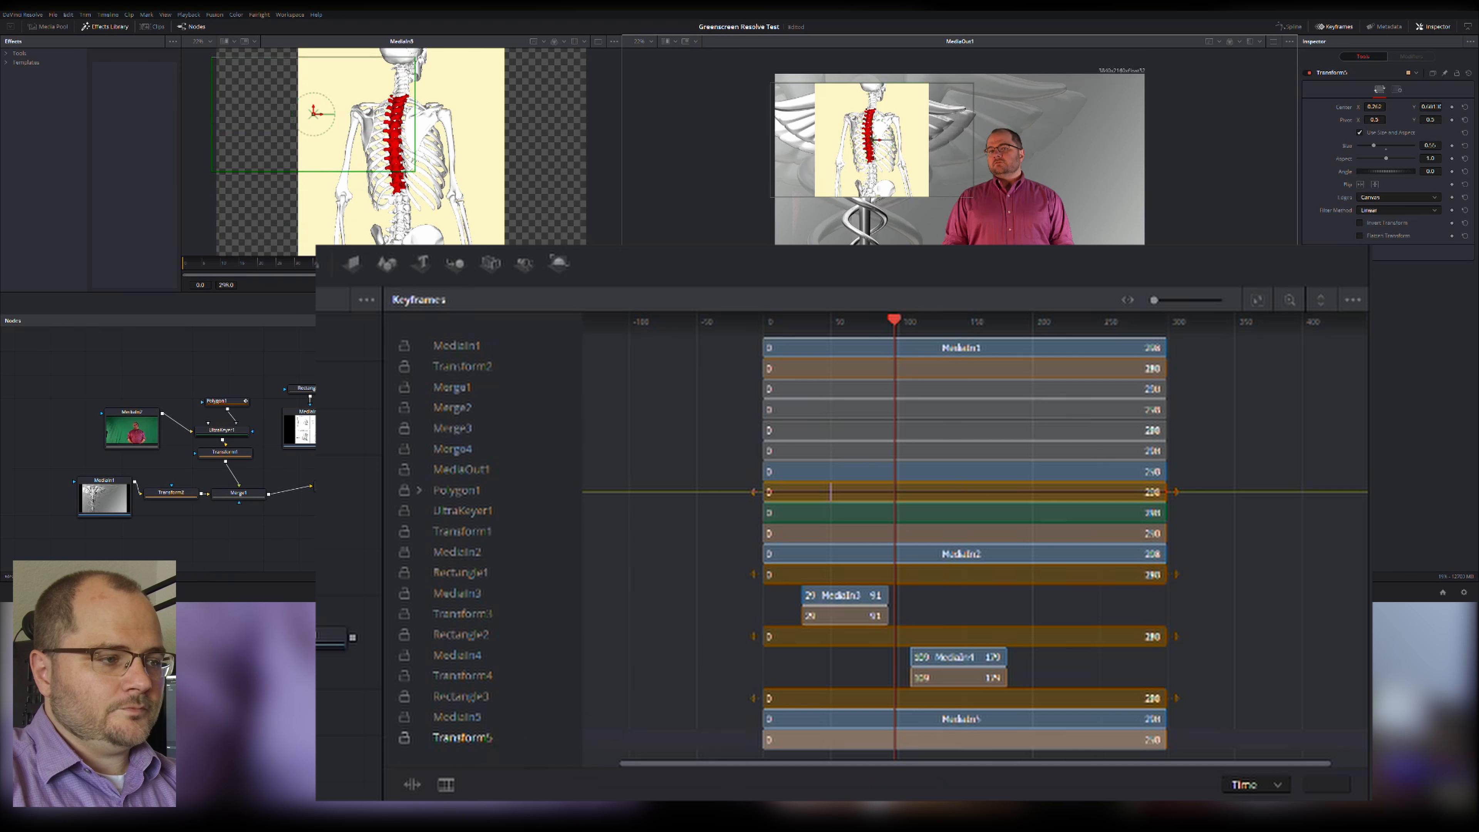
# - Trim MediaIn5's keyframe segment to run from frame 206 to frame 271
pyautogui.click(457, 717)
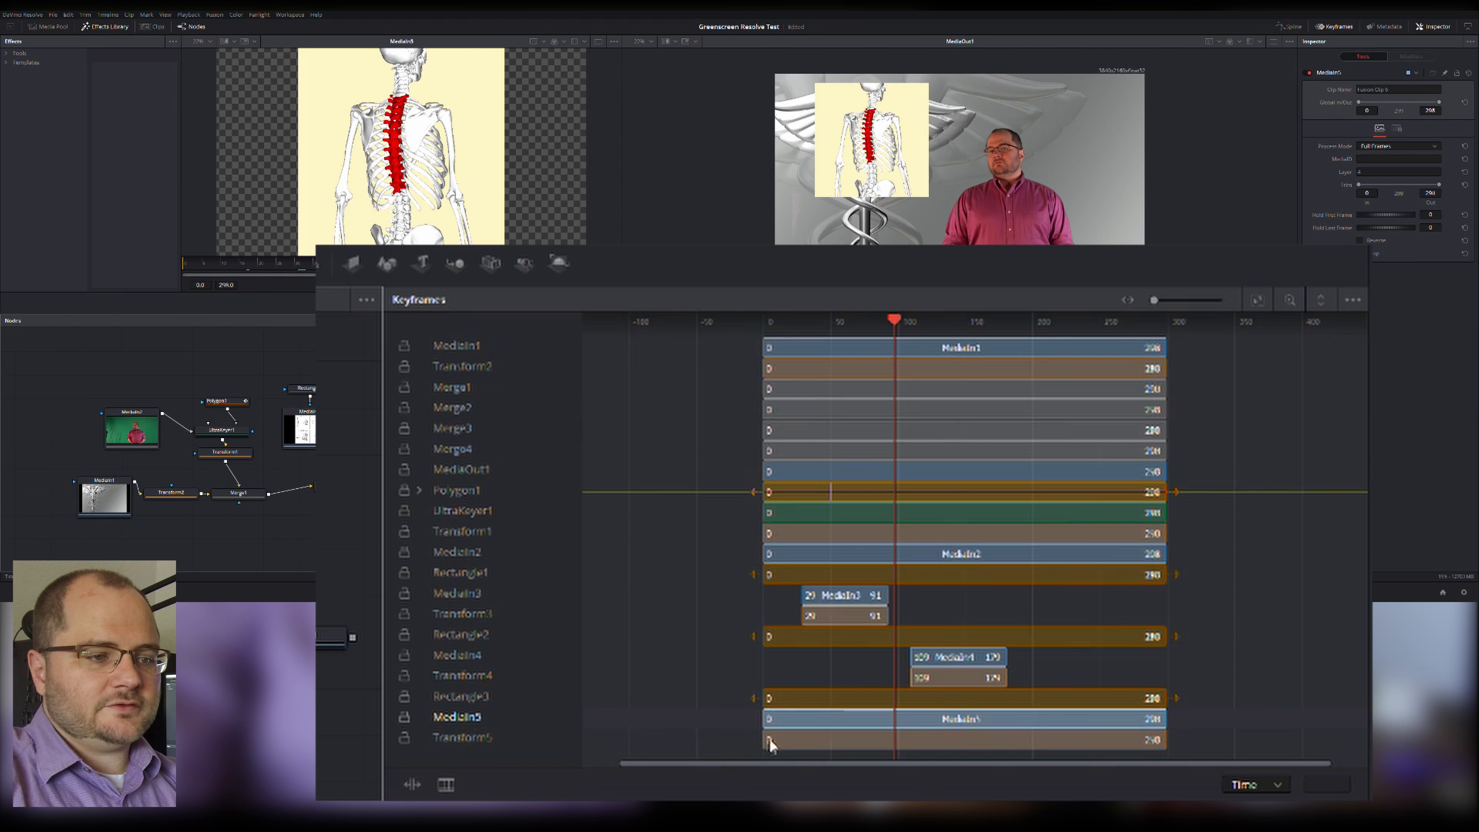
pyautogui.moveTo(786, 739); pyautogui.dragTo(1065, 739)
pyautogui.moveTo(1173, 735); pyautogui.dragTo(1134, 735)
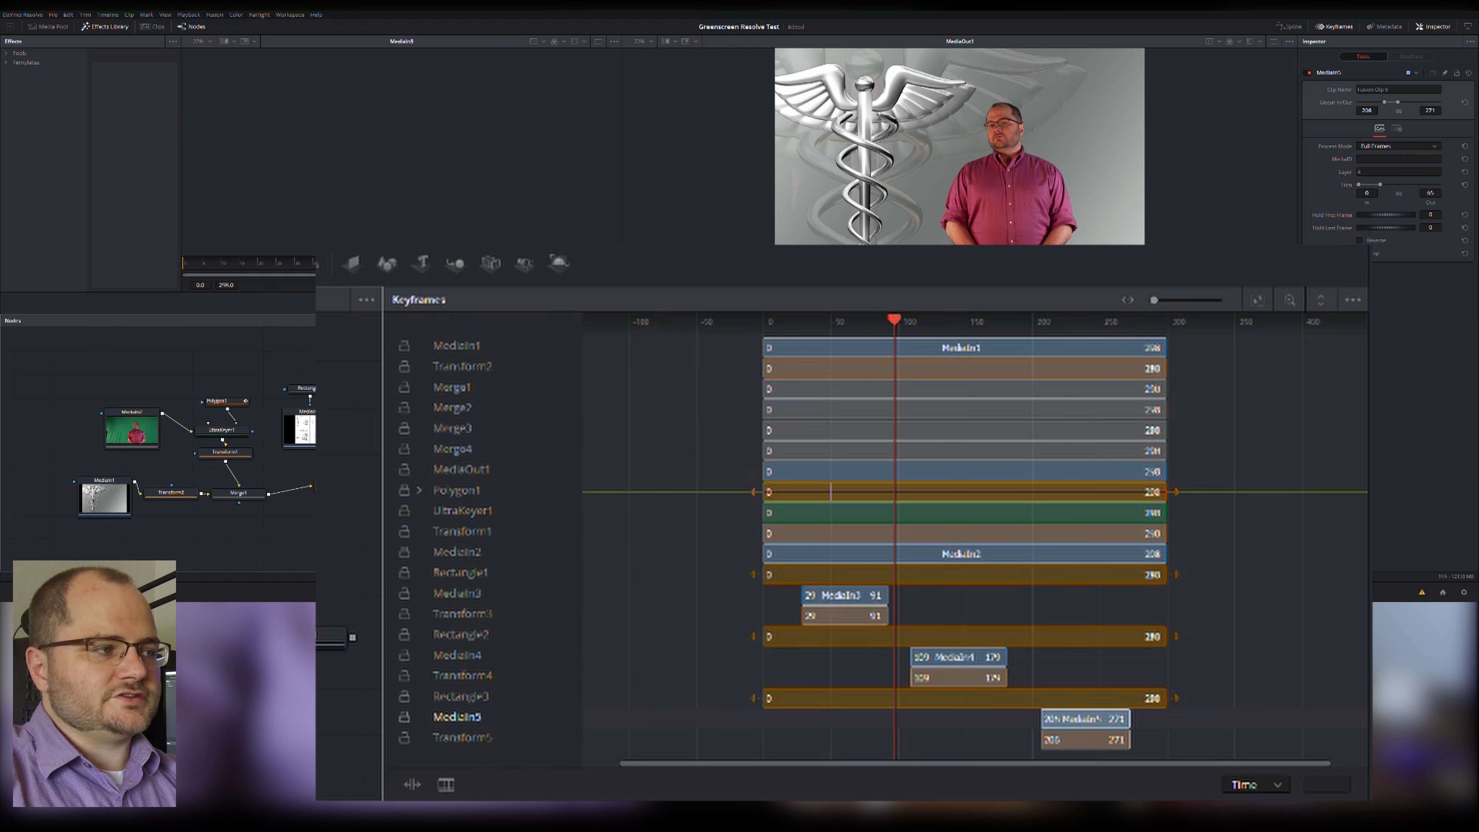
# - Scrub through the MediaIn4 and MediaIn5 segments, then play the composite from before MediaIn3 to check when each image appears
pyautogui.moveTo(894, 319); pyautogui.dragTo(942, 320)
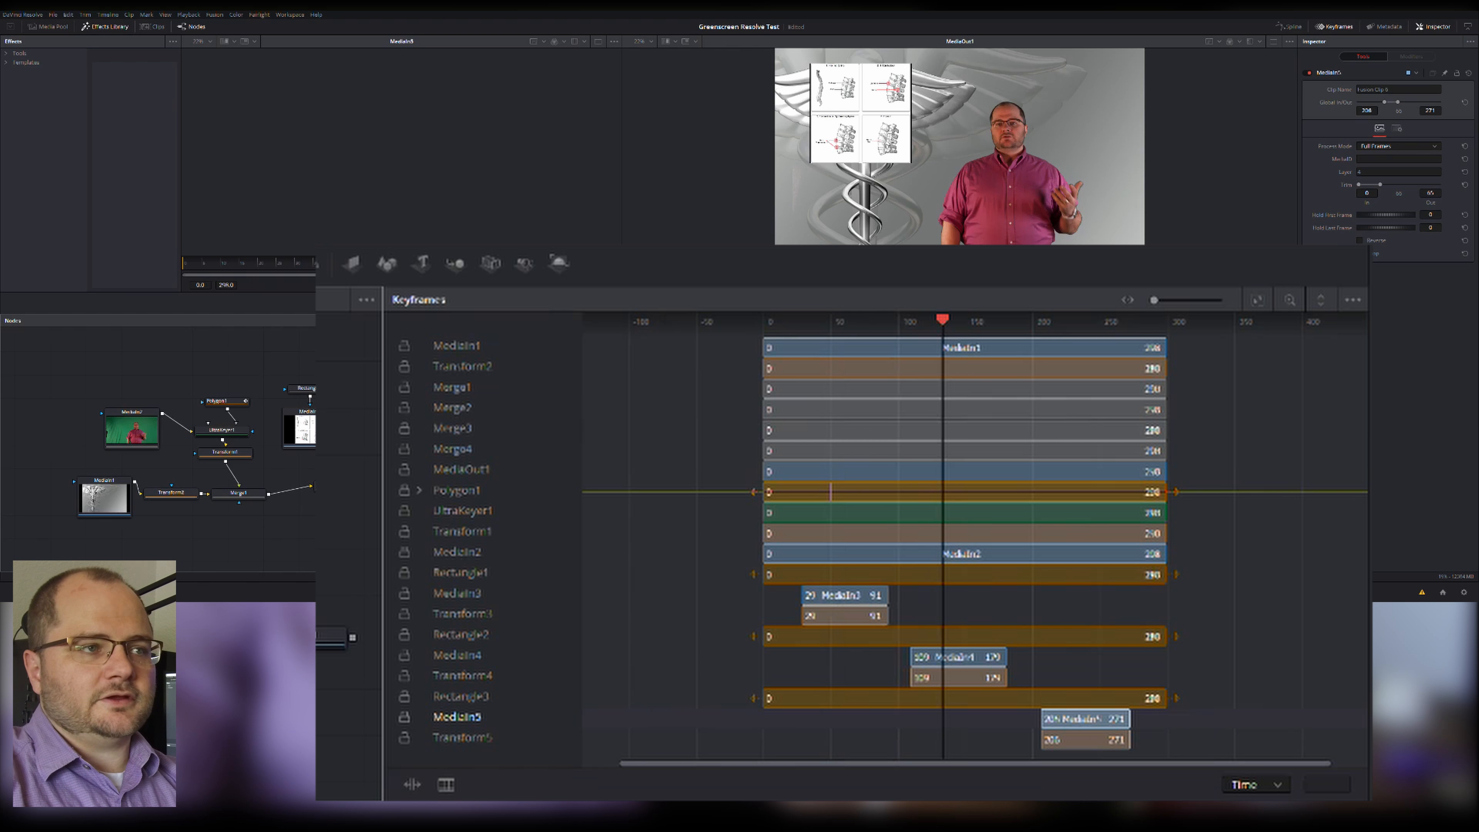
pyautogui.click(1084, 319)
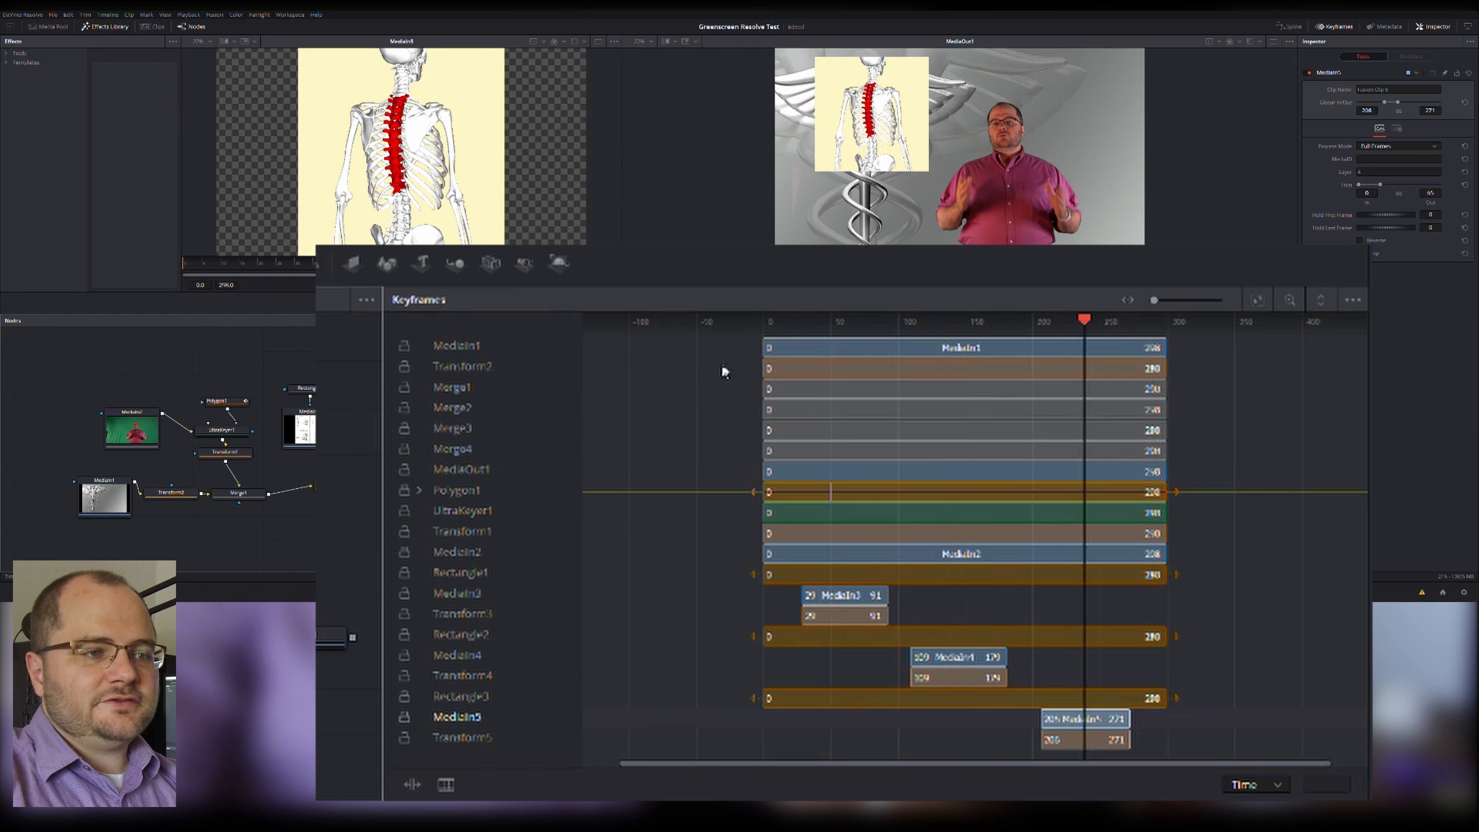
pyautogui.moveTo(1086, 323); pyautogui.dragTo(797, 348)
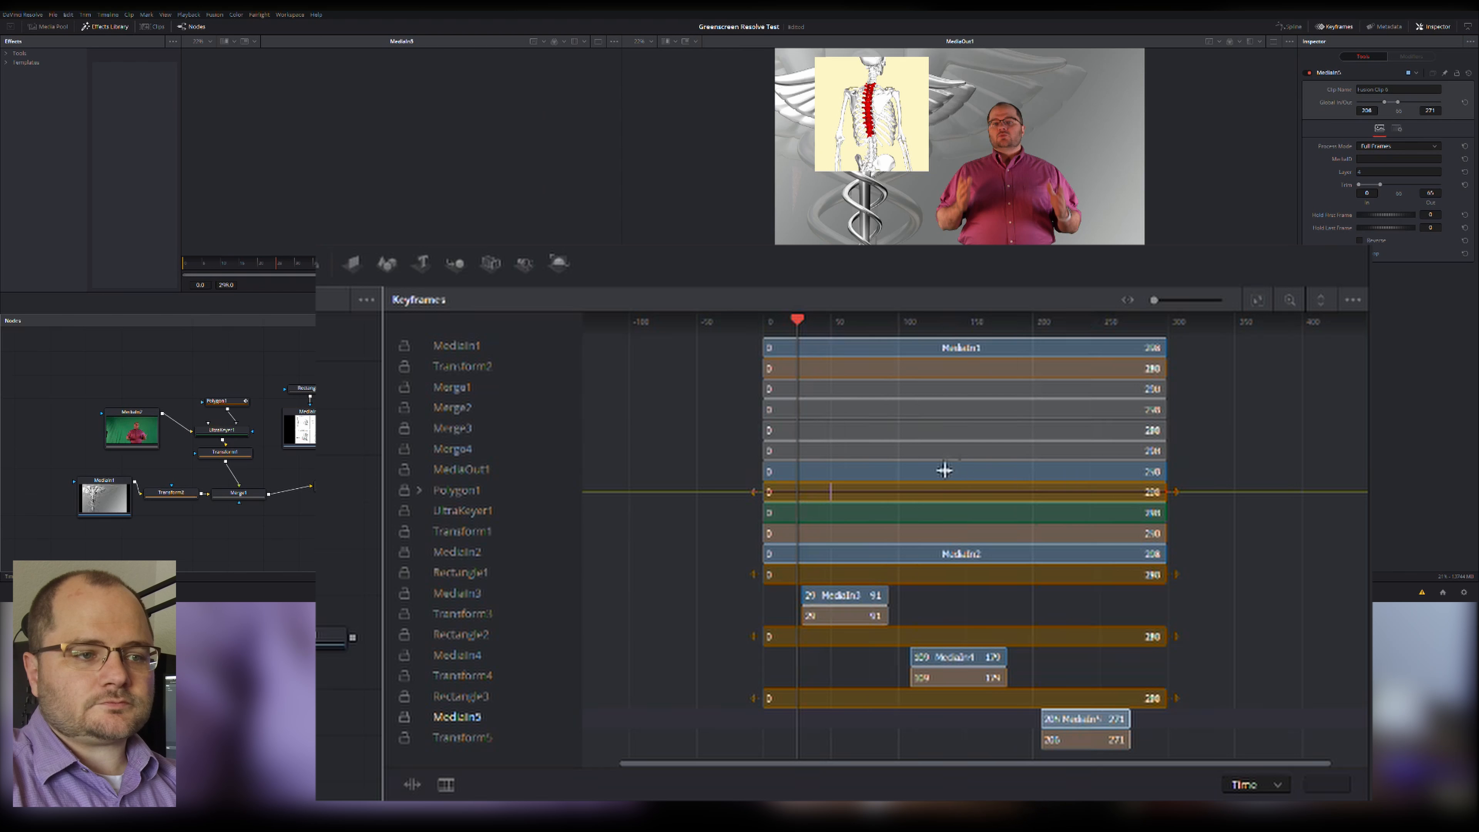
pyautogui.press('space')
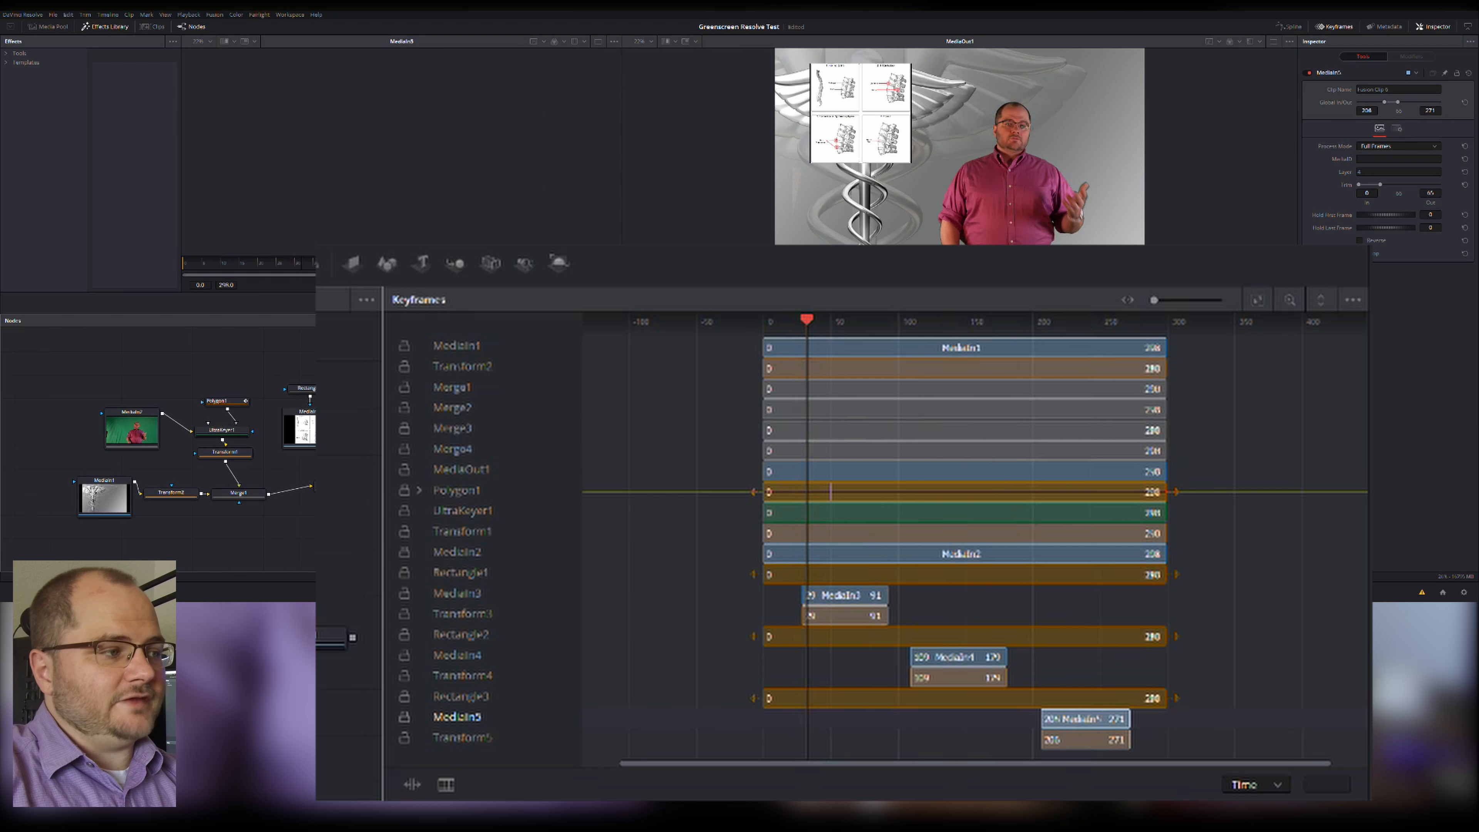
# - Keyframe Rectangle1's Level at 0.0 on frame 29, where MediaIn3's segment starts
pyautogui.click(306, 389)
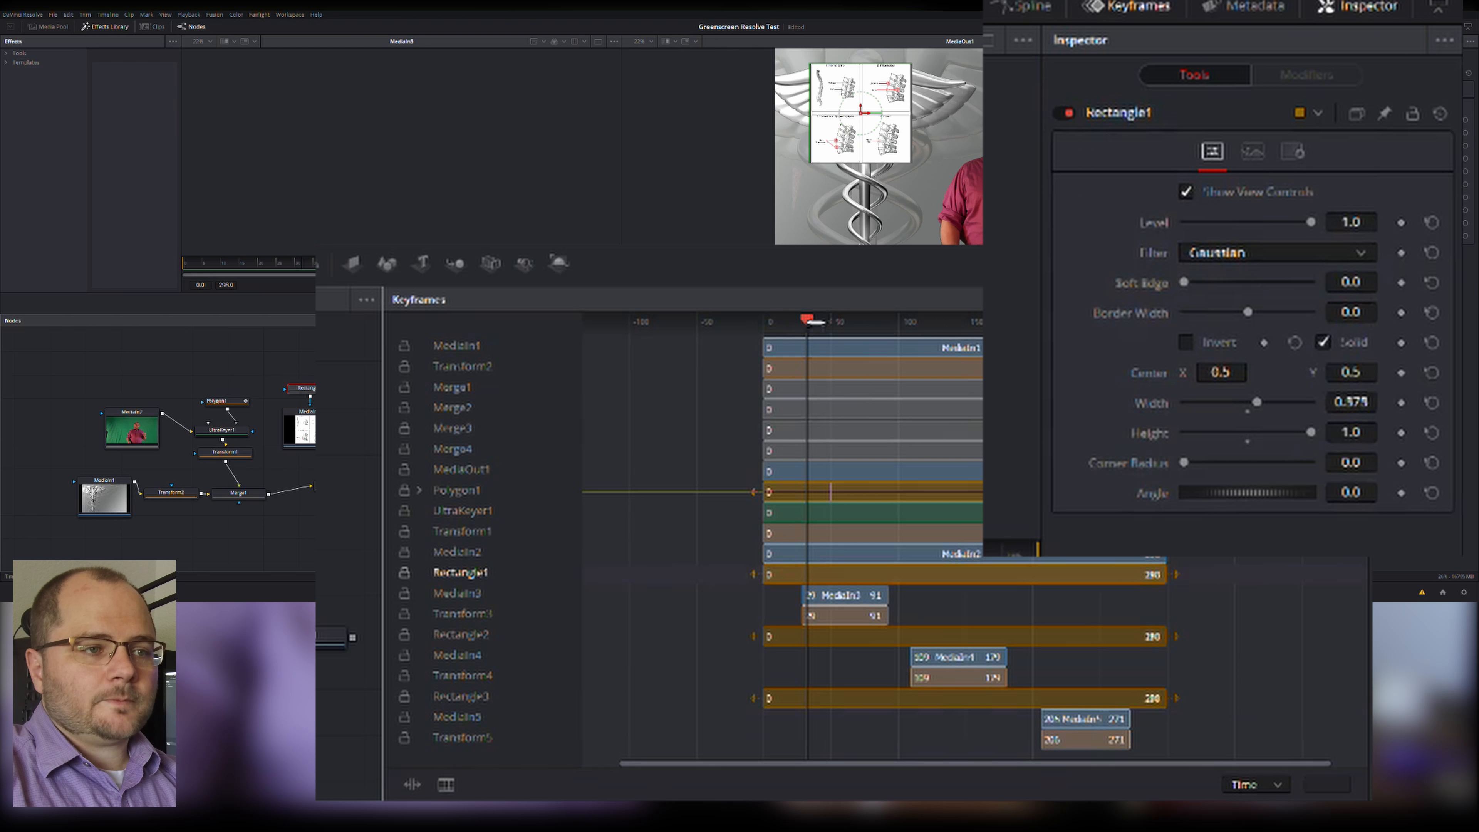
pyautogui.moveTo(808, 326); pyautogui.dragTo(803, 325)
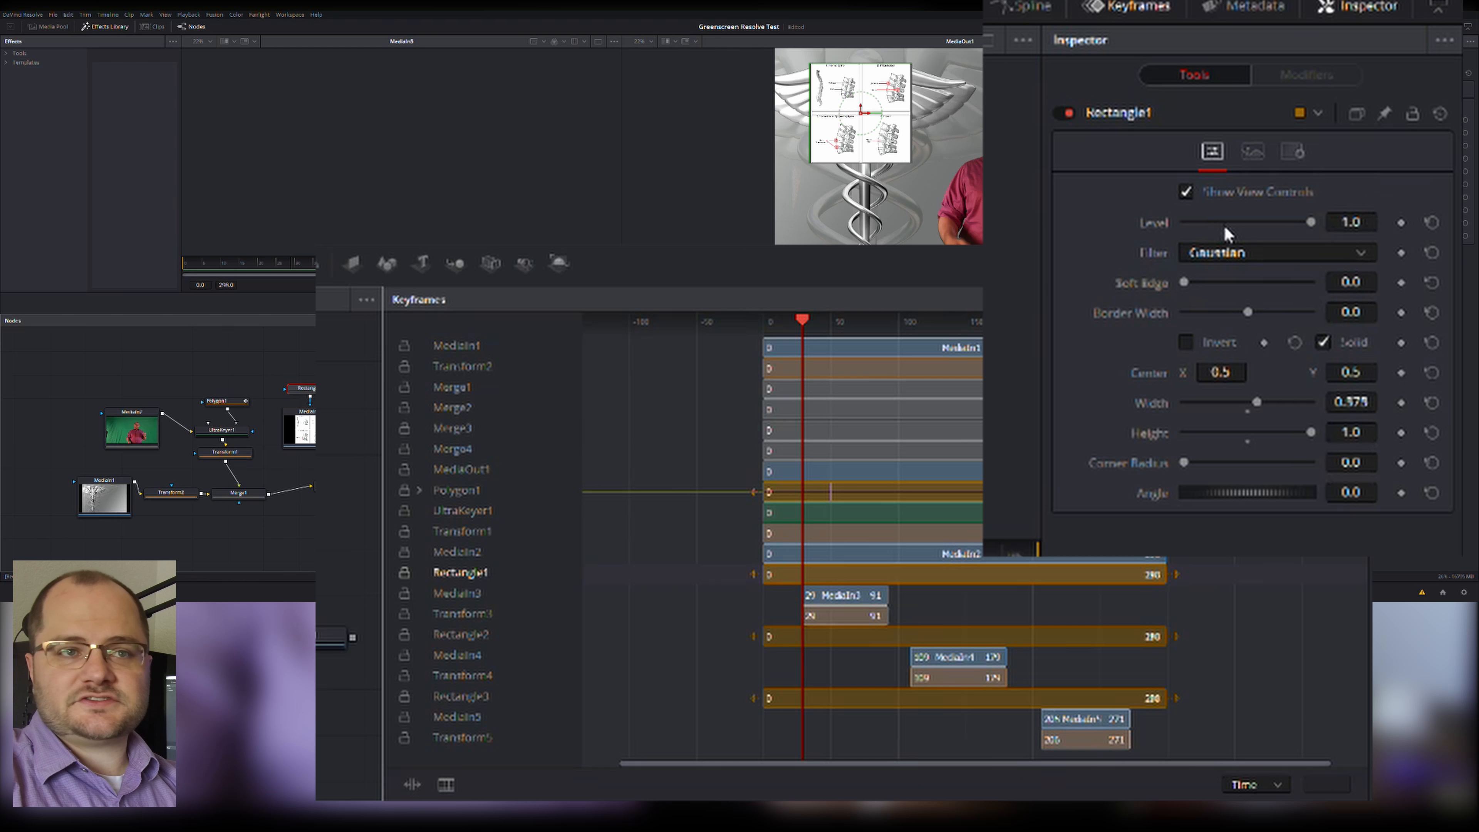
pyautogui.click(1401, 223)
pyautogui.moveTo(1310, 223); pyautogui.dragTo(1127, 239)
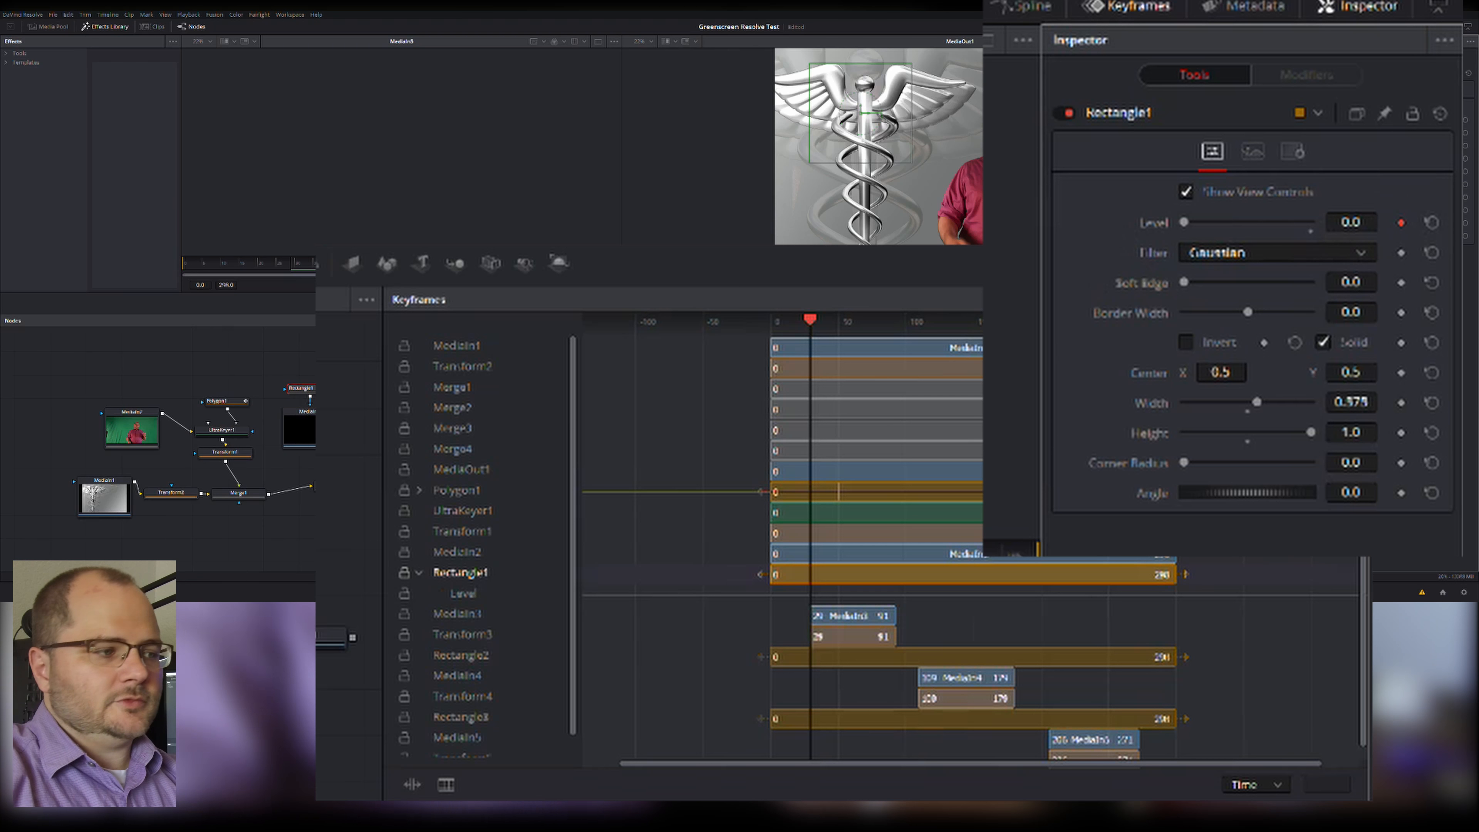
# - Set Rectangle1's Level to 1.0 five frames after its first keyframe to fade MediaIn3 in
pyautogui.press('Right')
pyautogui.press('Right')
pyautogui.press('Right')
pyautogui.press('Right')
pyautogui.press('Right')
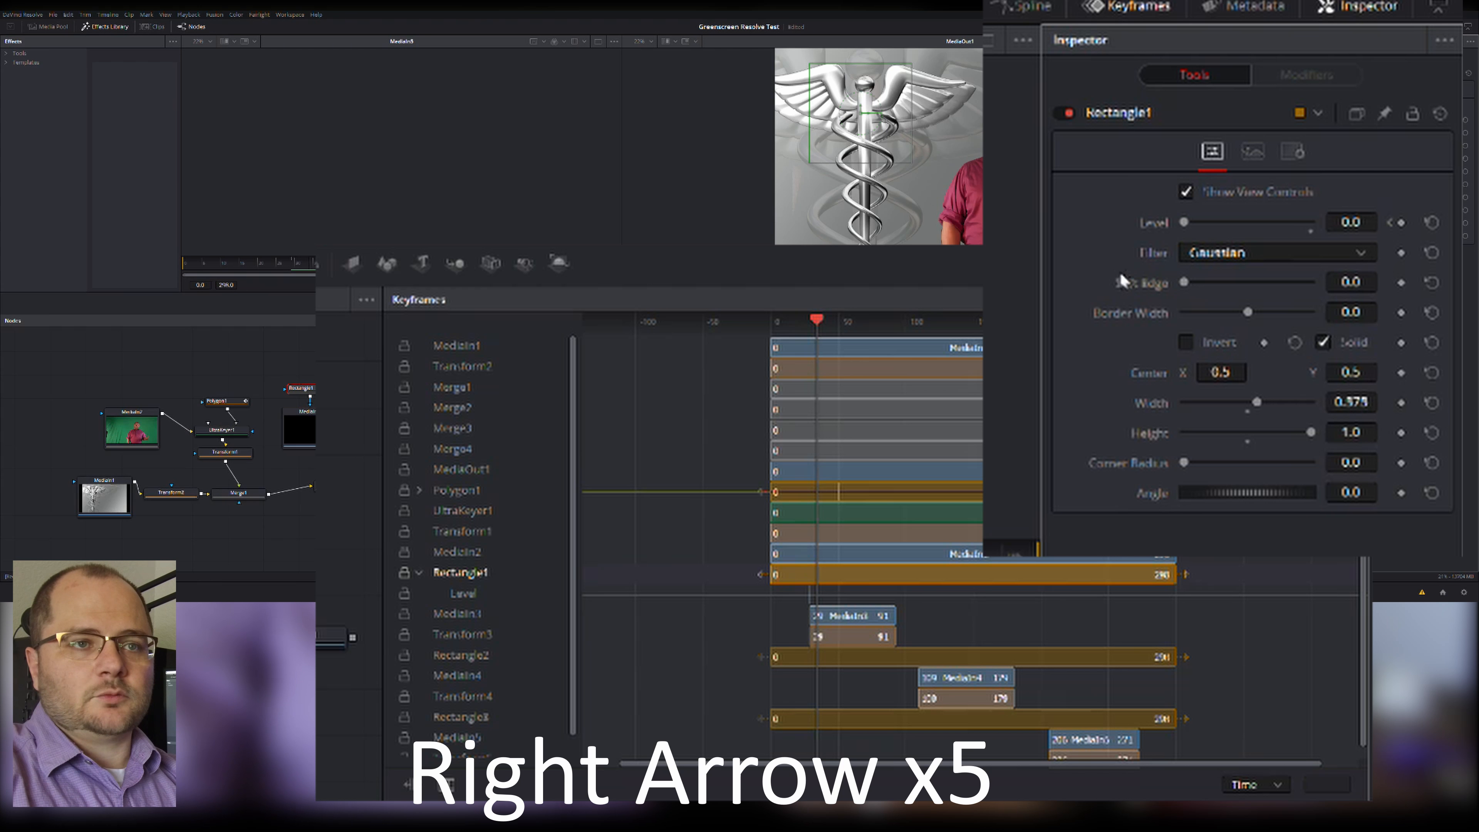
pyautogui.moveTo(1185, 223); pyautogui.dragTo(1322, 228)
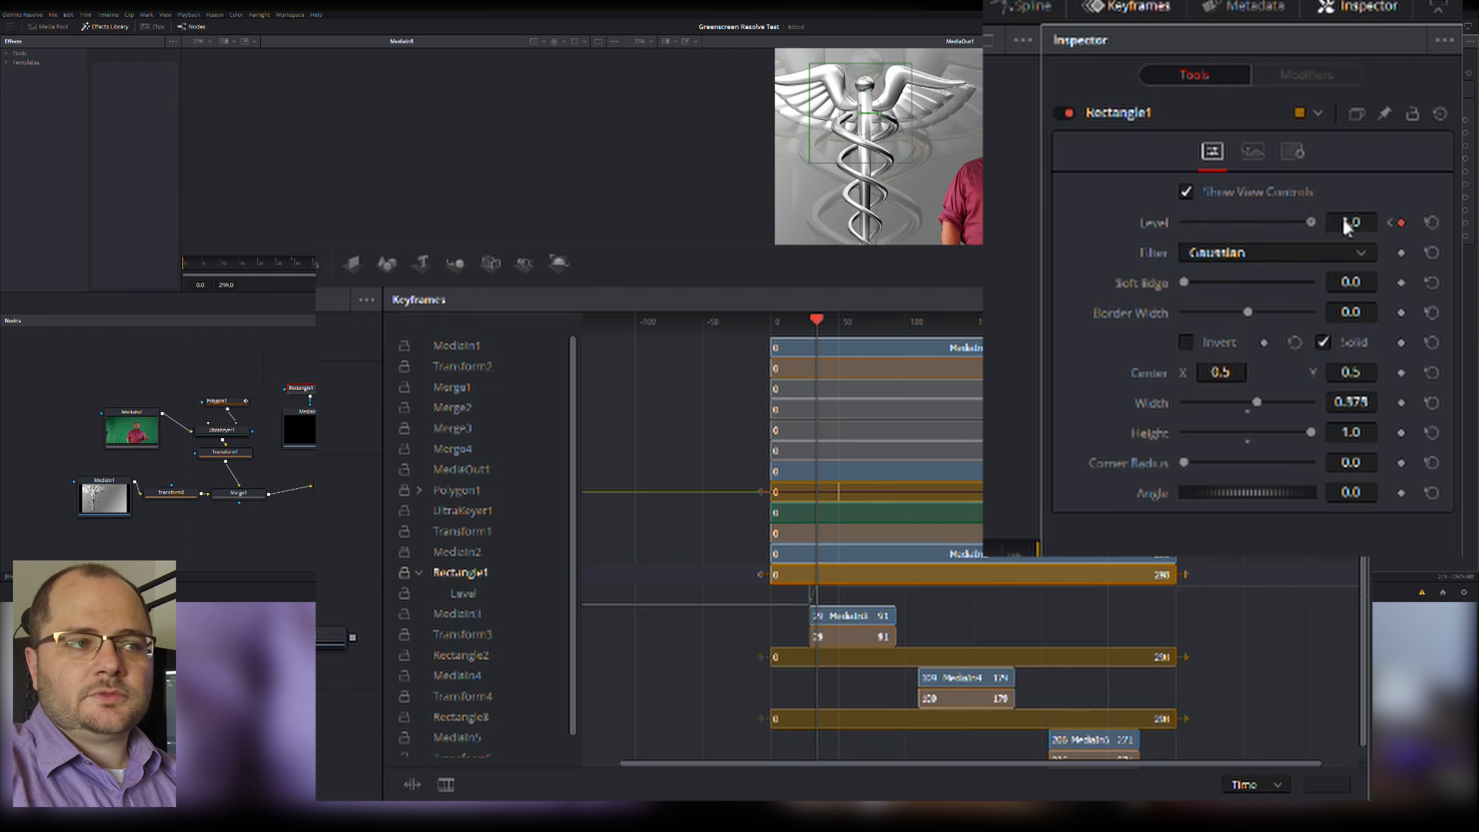
# - Step back frame by frame through MediaIn3's fade-in to check how Rectangle1's Level changes
pyautogui.press('Left')
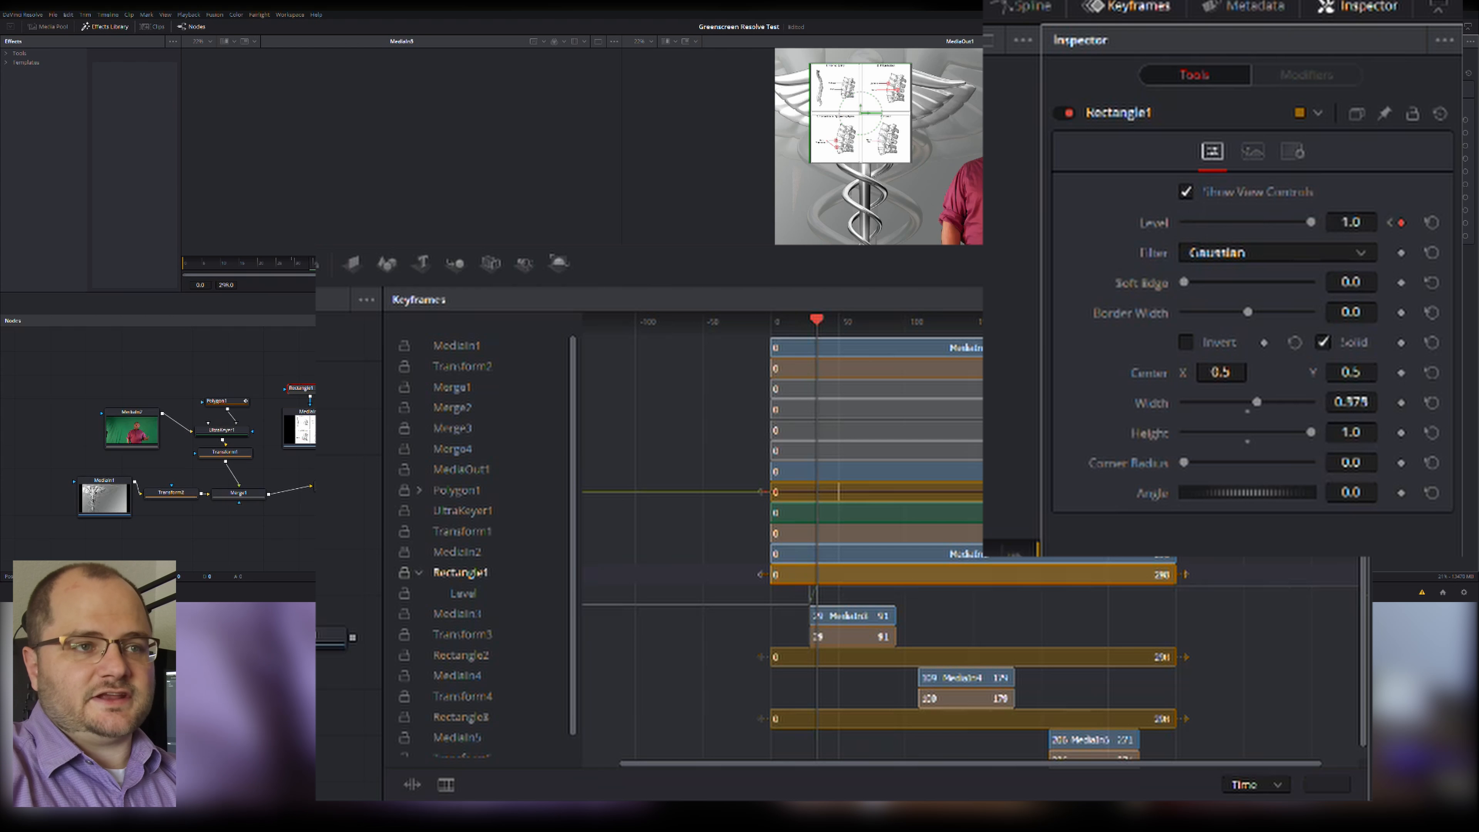
pyautogui.press('Left')
pyautogui.press('Left')
pyautogui.press('Left')
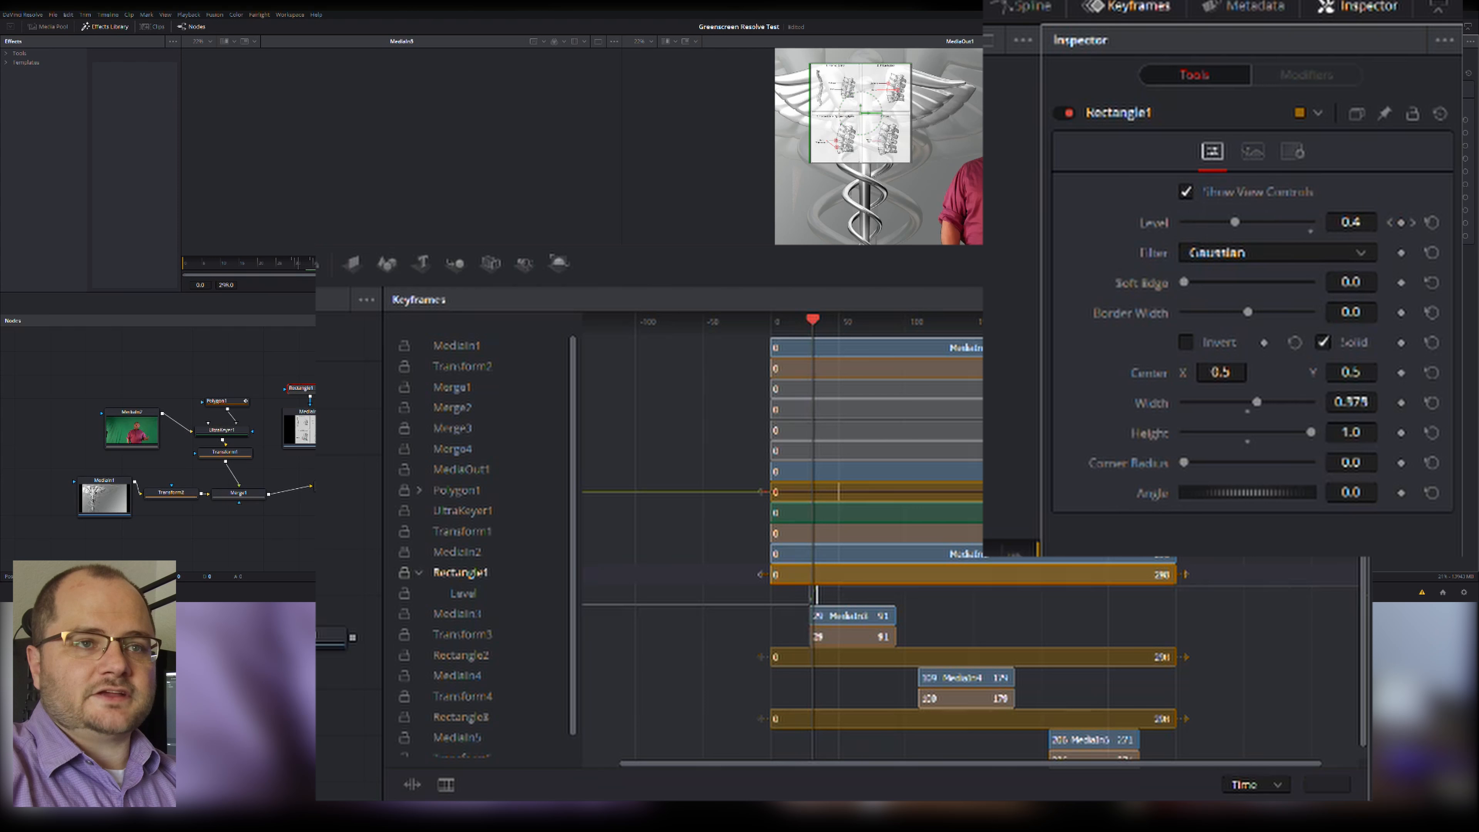
pyautogui.press('Left')
pyautogui.press('Left')
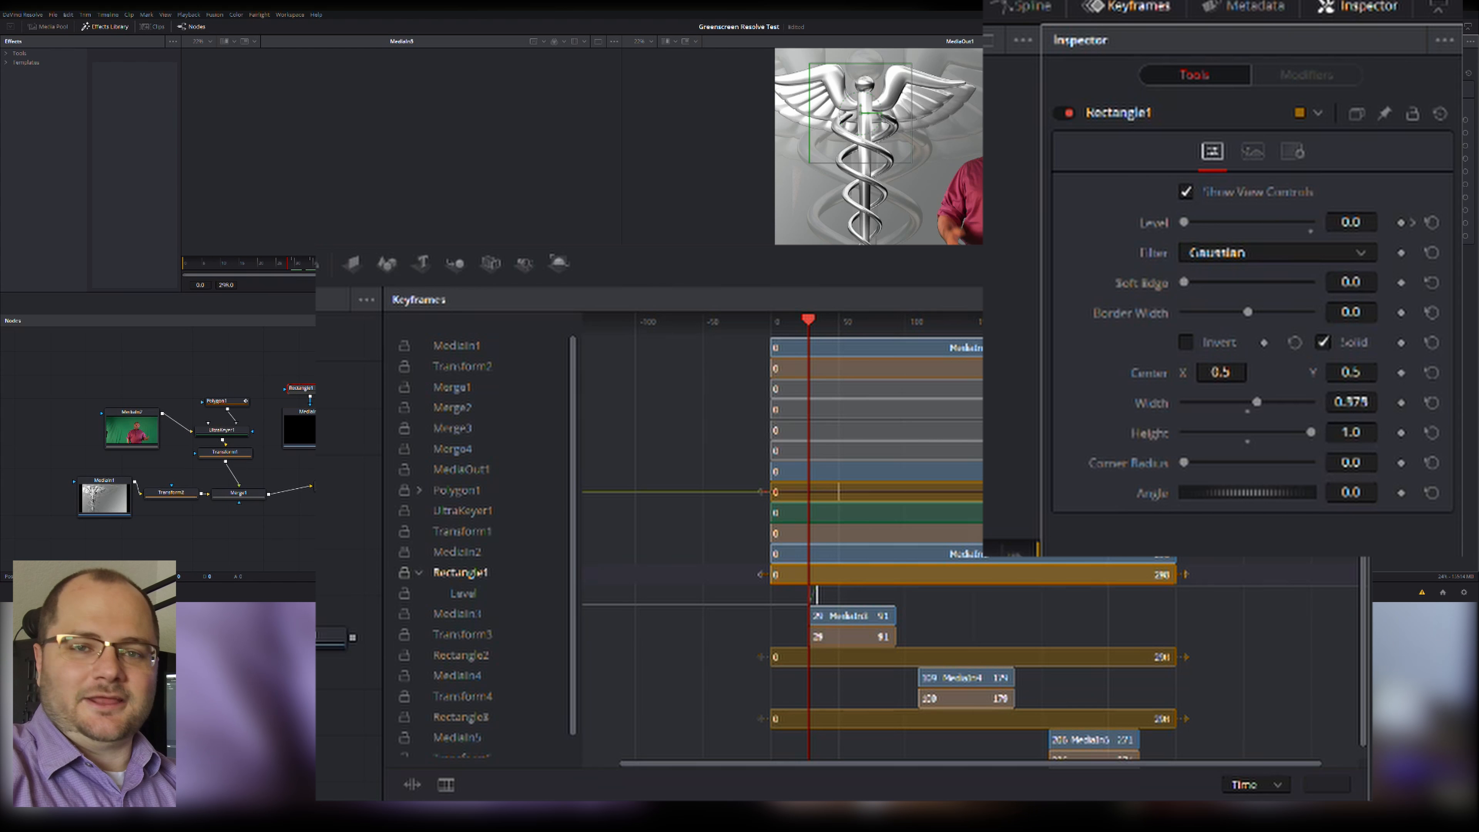
# - Advance to the last visible frame of MediaIn3's segment and set Rectangle1's Level to 0.0 there
pyautogui.press('Left')
pyautogui.press('Right')
pyautogui.press('Right')
pyautogui.press('Right')
pyautogui.press('Right')
pyautogui.press('Right')
pyautogui.press('Right')
pyautogui.press('Right')
pyautogui.press('Right')
pyautogui.press('Right')
pyautogui.press('Right')
pyautogui.press('Right')
pyautogui.press('Right')
pyautogui.press('Right')
pyautogui.press('Right')
pyautogui.press('Right')
pyautogui.press('Right')
pyautogui.press('Right')
pyautogui.press('Right')
pyautogui.press('Right')
pyautogui.press('Right')
pyautogui.press('Right')
pyautogui.press('Right')
pyautogui.press('Right')
pyautogui.press('Right')
pyautogui.press('Right')
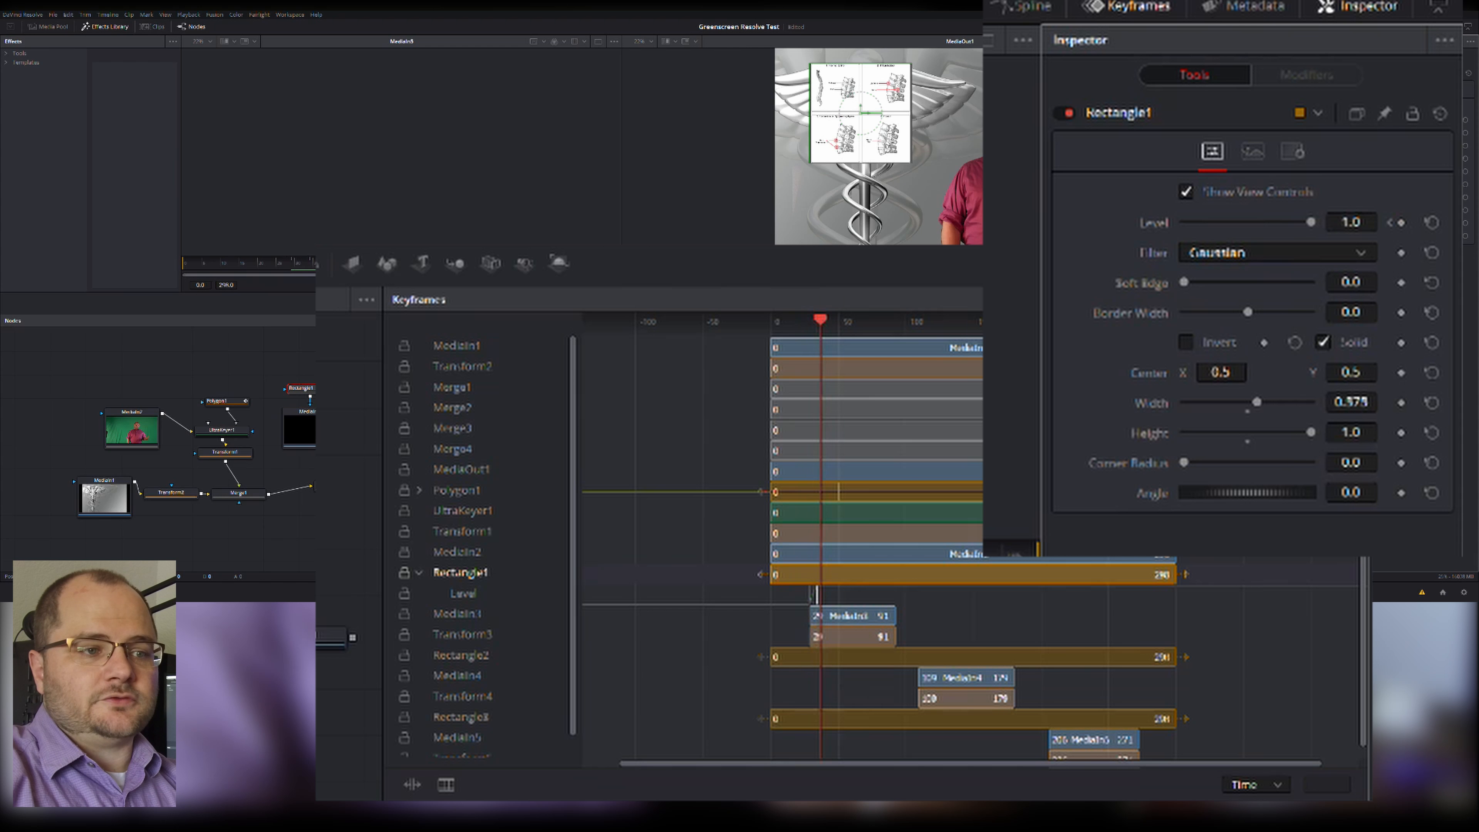
pyautogui.press('Right')
pyautogui.press('Right')
pyautogui.press('Right')
pyautogui.press('Right')
pyautogui.press('Right')
pyautogui.press('Right')
pyautogui.press('Right')
pyautogui.press('Right')
pyautogui.press('Right')
pyautogui.press('Right')
pyautogui.press('Right')
pyautogui.press('Right')
pyautogui.press('Right')
pyautogui.press('Right')
pyautogui.press('Right')
pyautogui.press('Right')
pyautogui.press('Right')
pyautogui.press('Right')
pyautogui.press('Right')
pyautogui.press('Right')
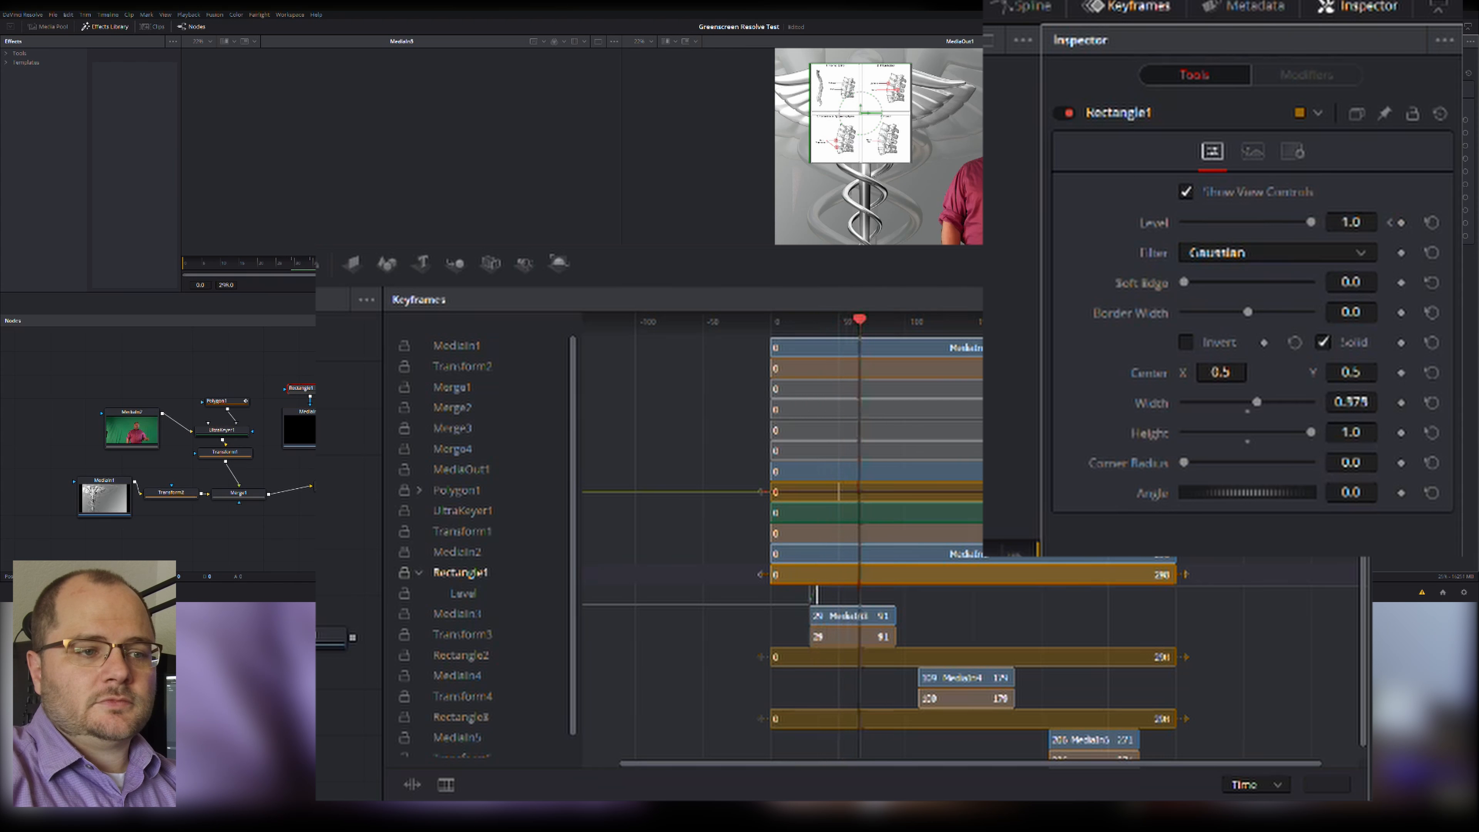
pyautogui.press('Right')
pyautogui.press('Right')
pyautogui.press('Right')
pyautogui.press('Right')
pyautogui.press('Right')
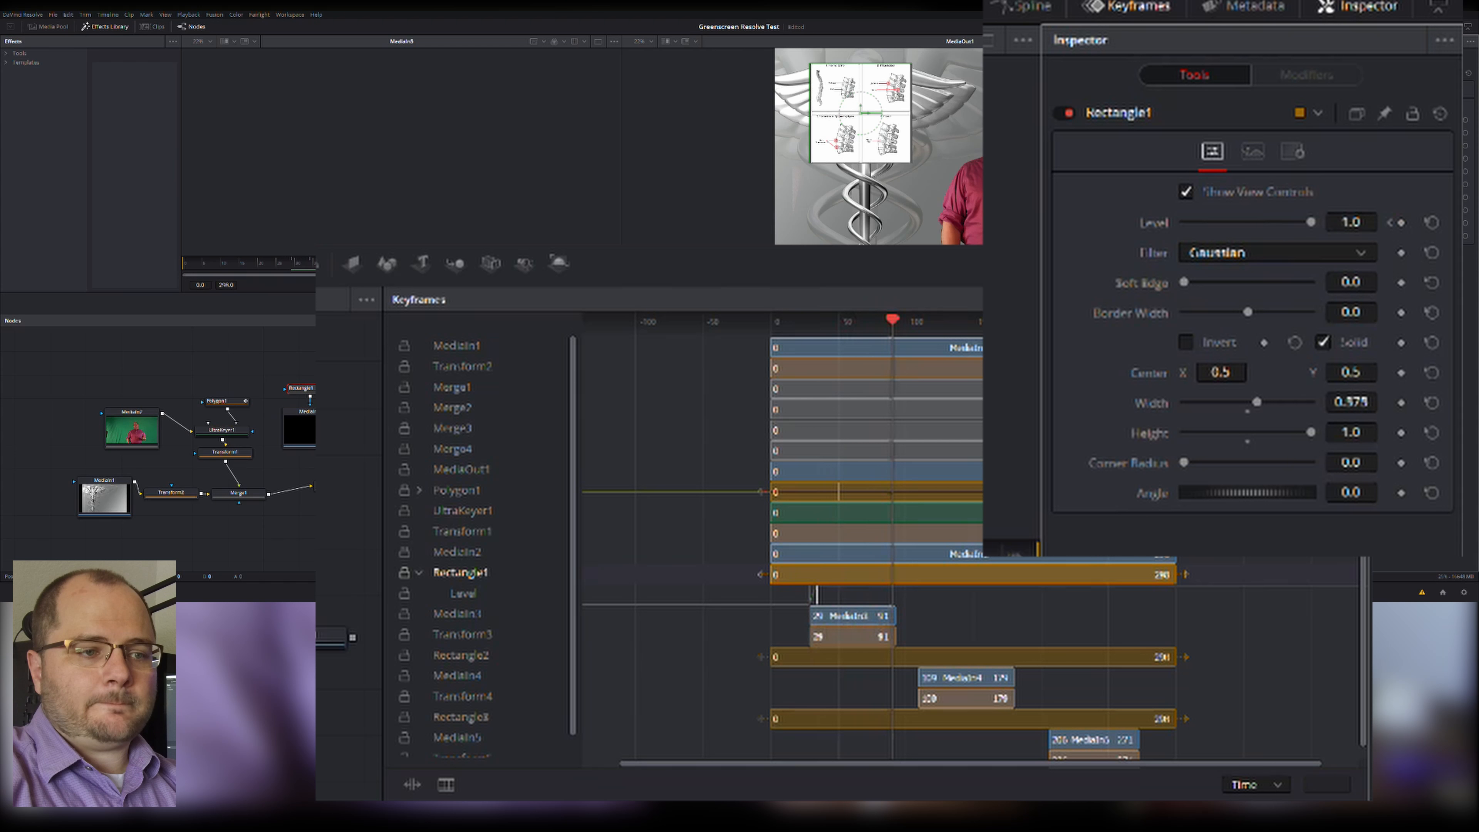
pyautogui.press('Right')
pyautogui.press('Right')
pyautogui.press('Right')
pyautogui.press('Right')
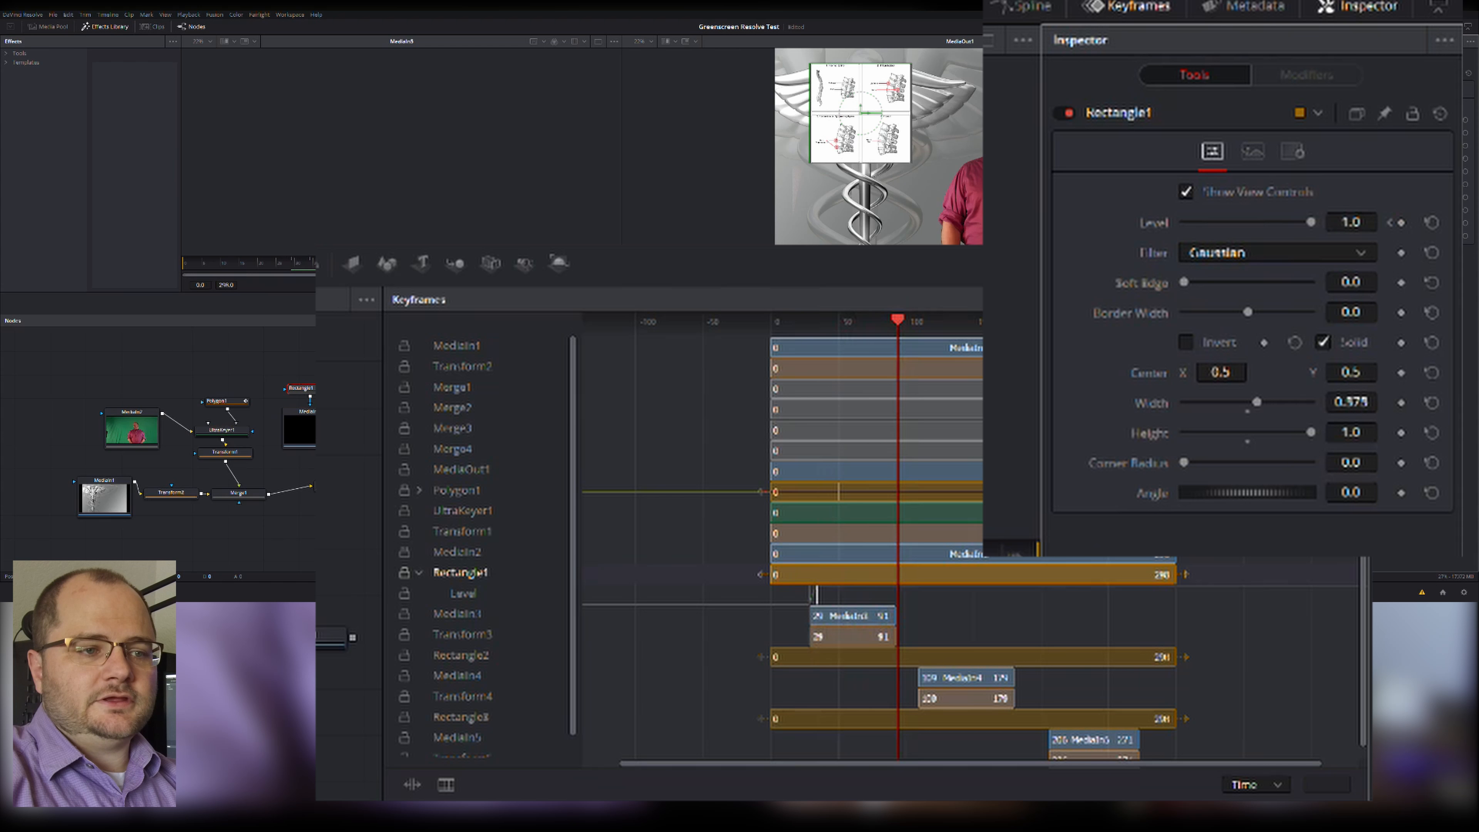
pyautogui.press('Left')
pyautogui.press('Left')
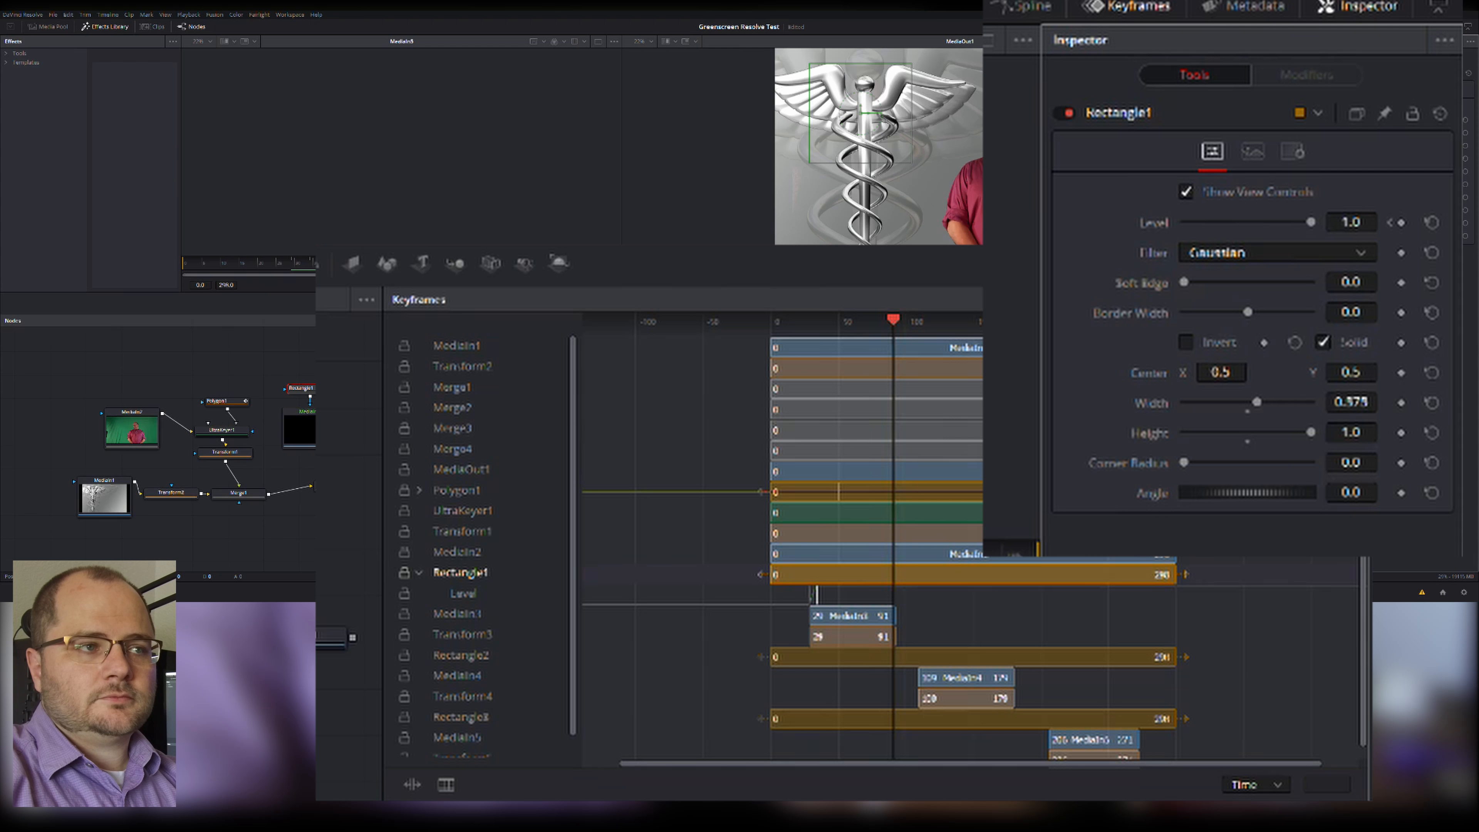
pyautogui.press('Right')
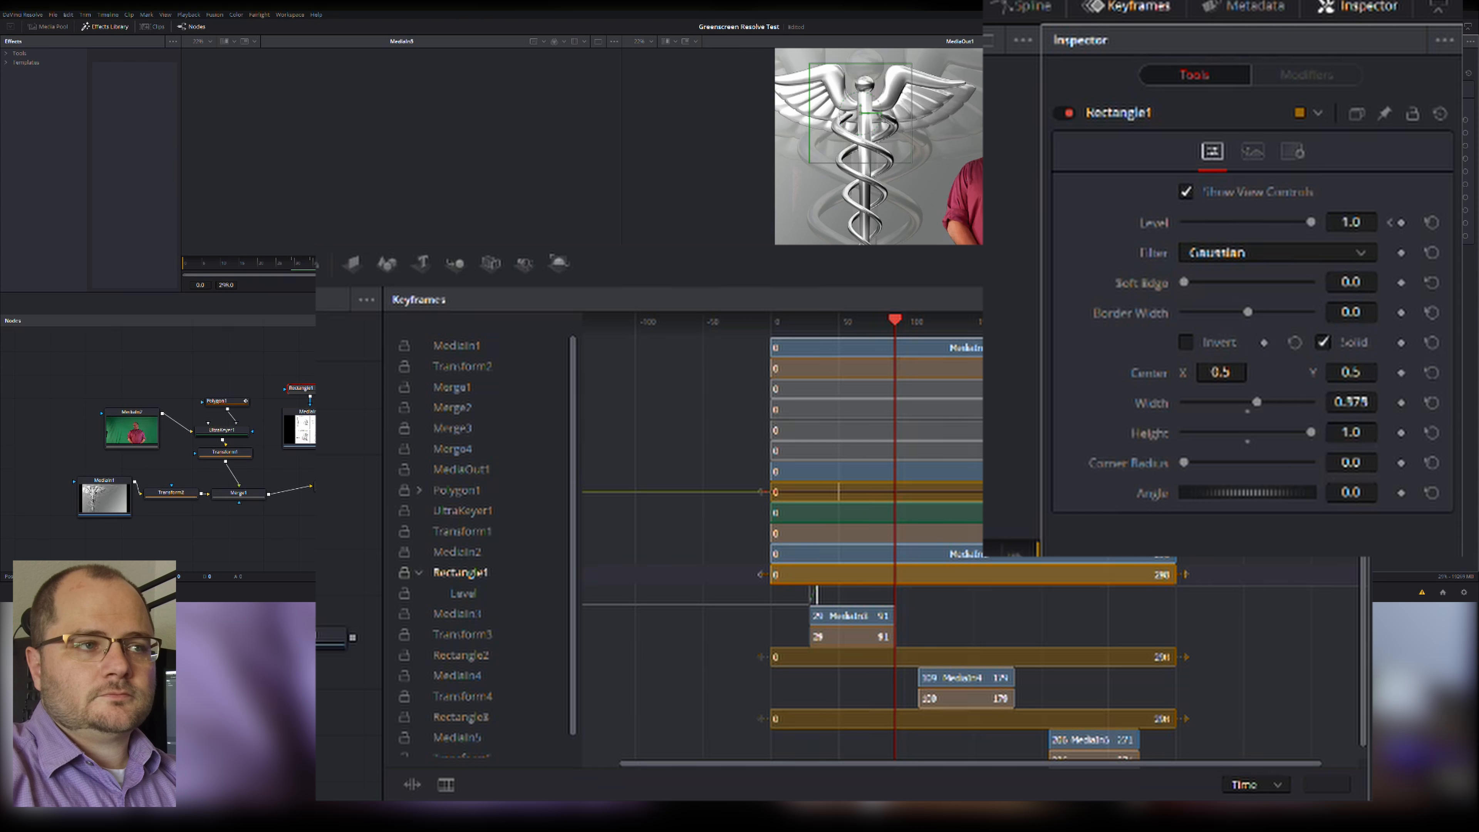
pyautogui.press('Left')
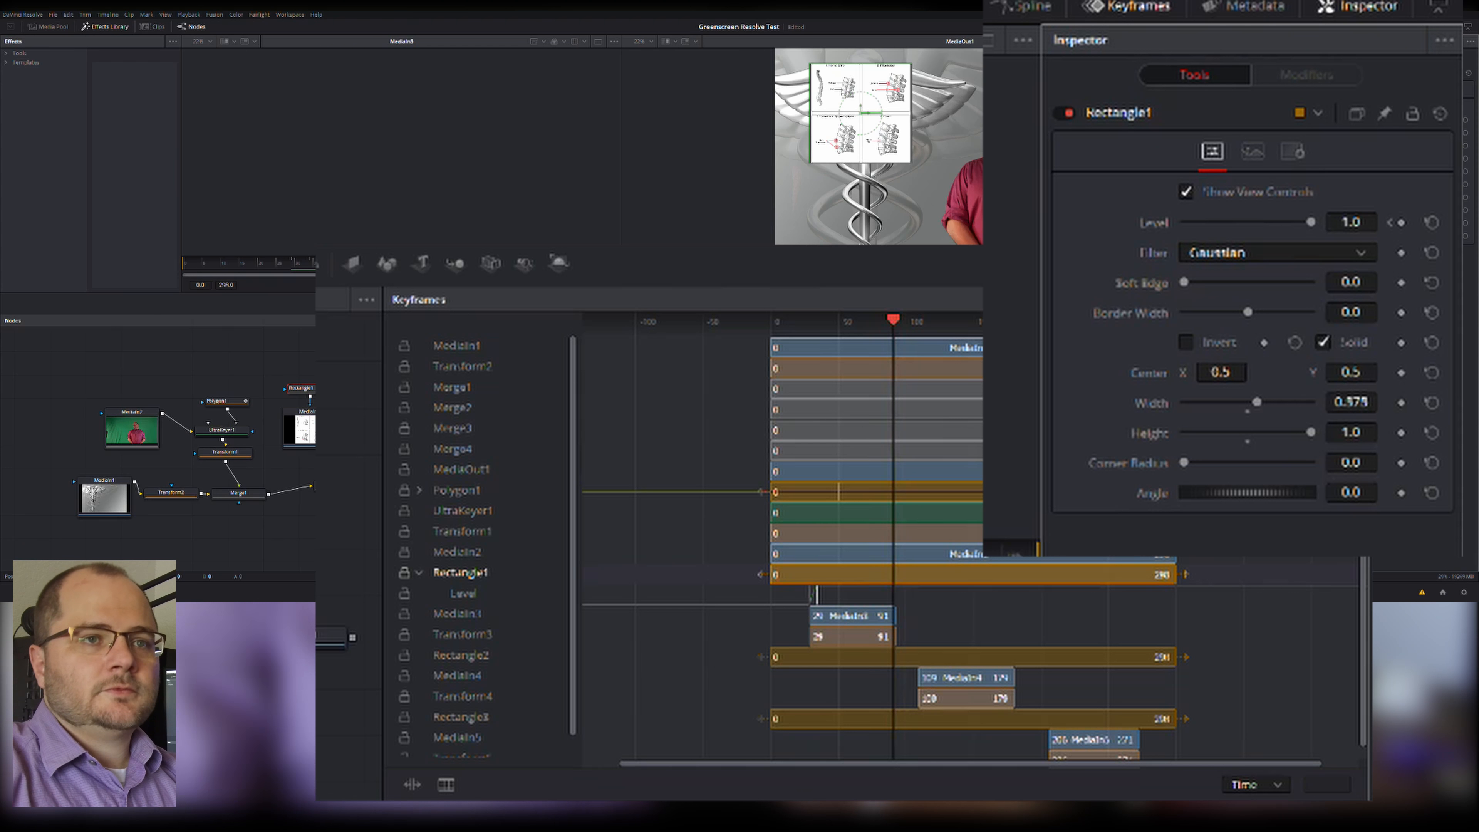
pyautogui.moveTo(1311, 223); pyautogui.dragTo(1073, 218)
# - Set Rectangle1's Level to 1.0 five frames before its closing keyframe and scrub into MediaIn3's fade-out
pyautogui.press('Left')
pyautogui.press('Left')
pyautogui.press('Left')
pyautogui.press('Left')
pyautogui.press('Left')
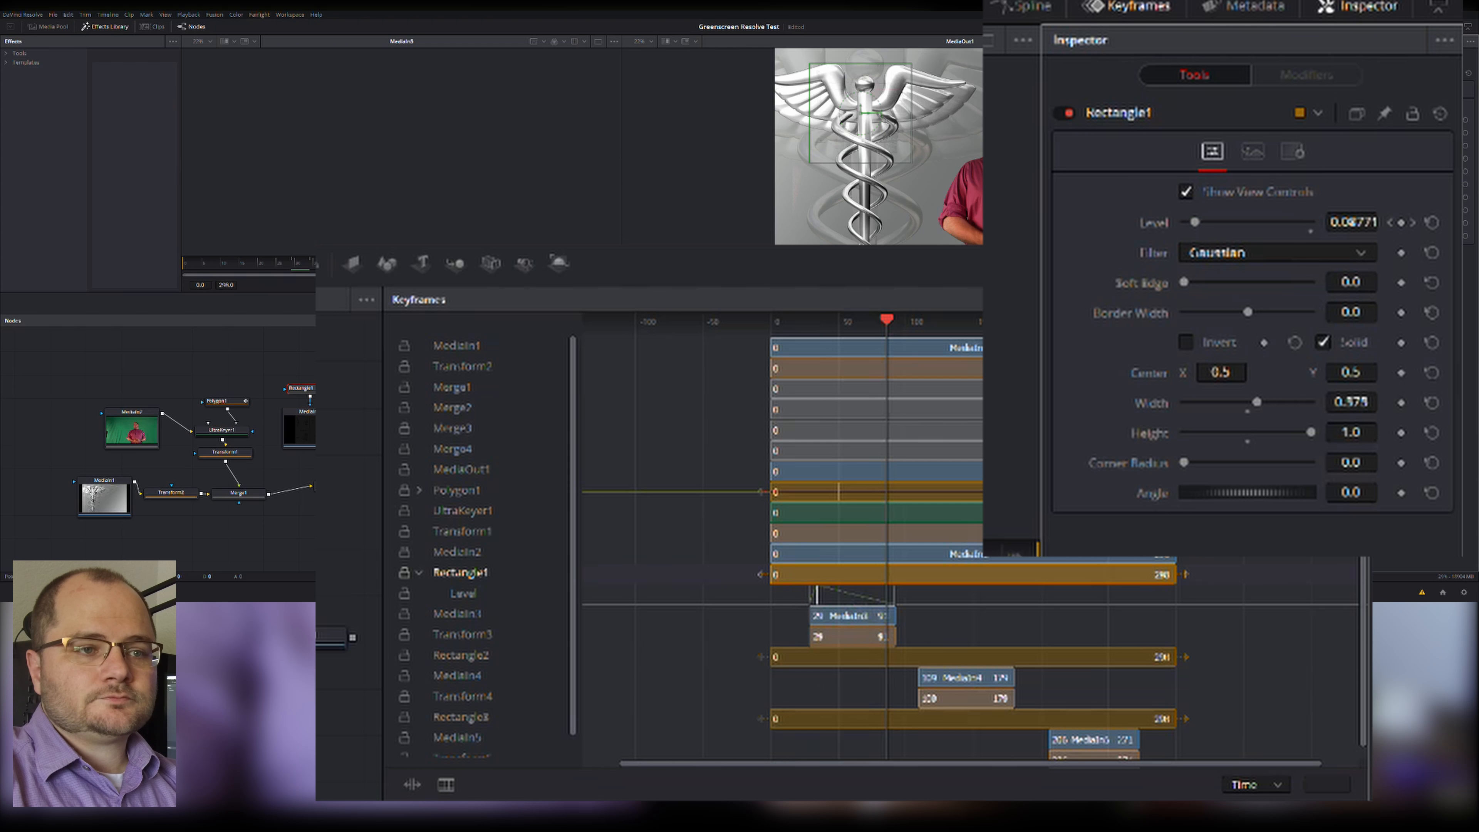
pyautogui.scroll(10, 874, 617)
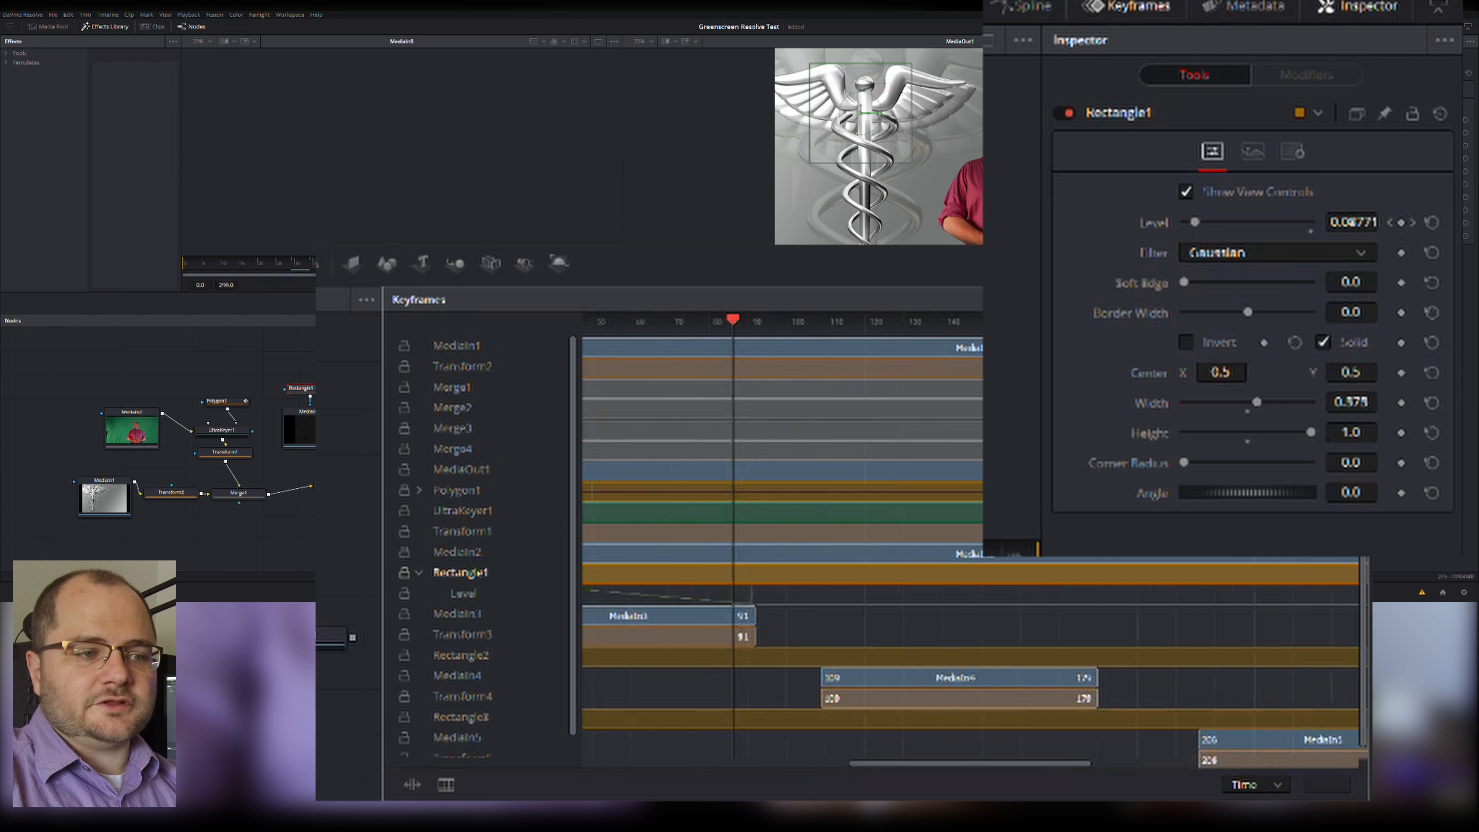
pyautogui.moveTo(1012, 770); pyautogui.dragTo(922, 762)
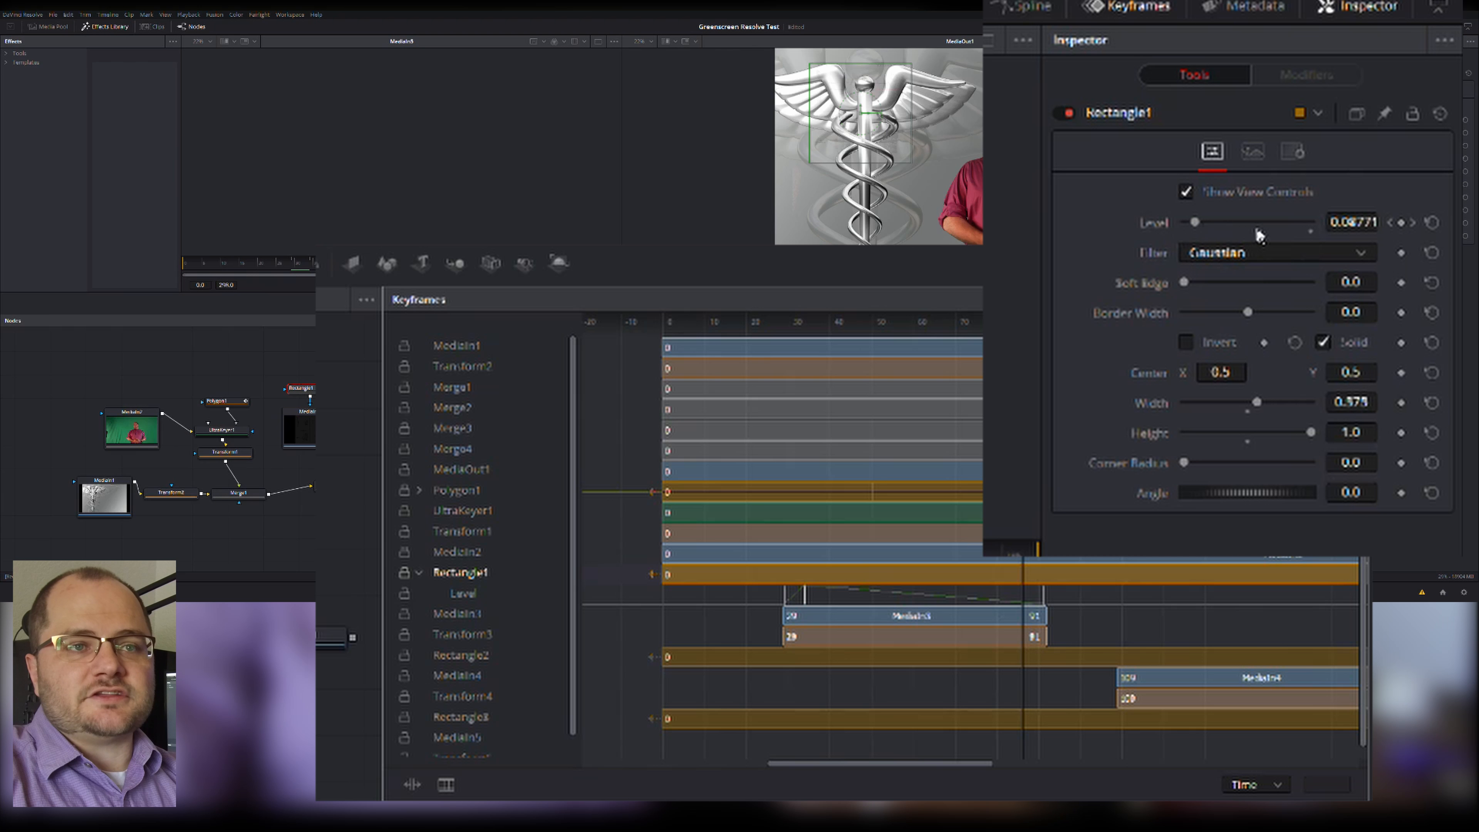
pyautogui.moveTo(1198, 228); pyautogui.dragTo(1335, 227)
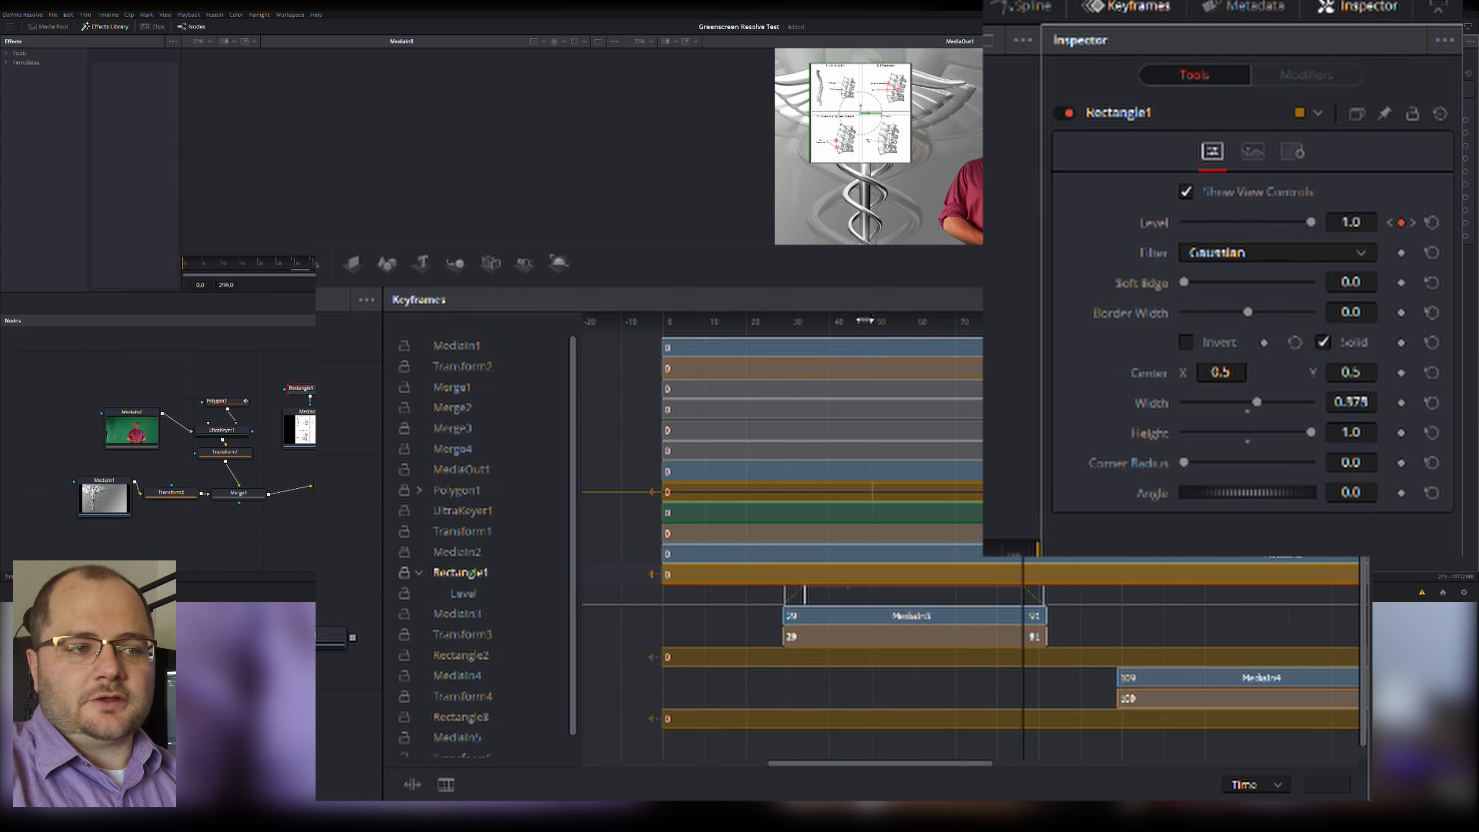
pyautogui.moveTo(1022, 327)
pyautogui.mouseDown()
pyautogui.moveTo(965, 327)
pyautogui.moveTo(1031, 327)
pyautogui.mouseUp()
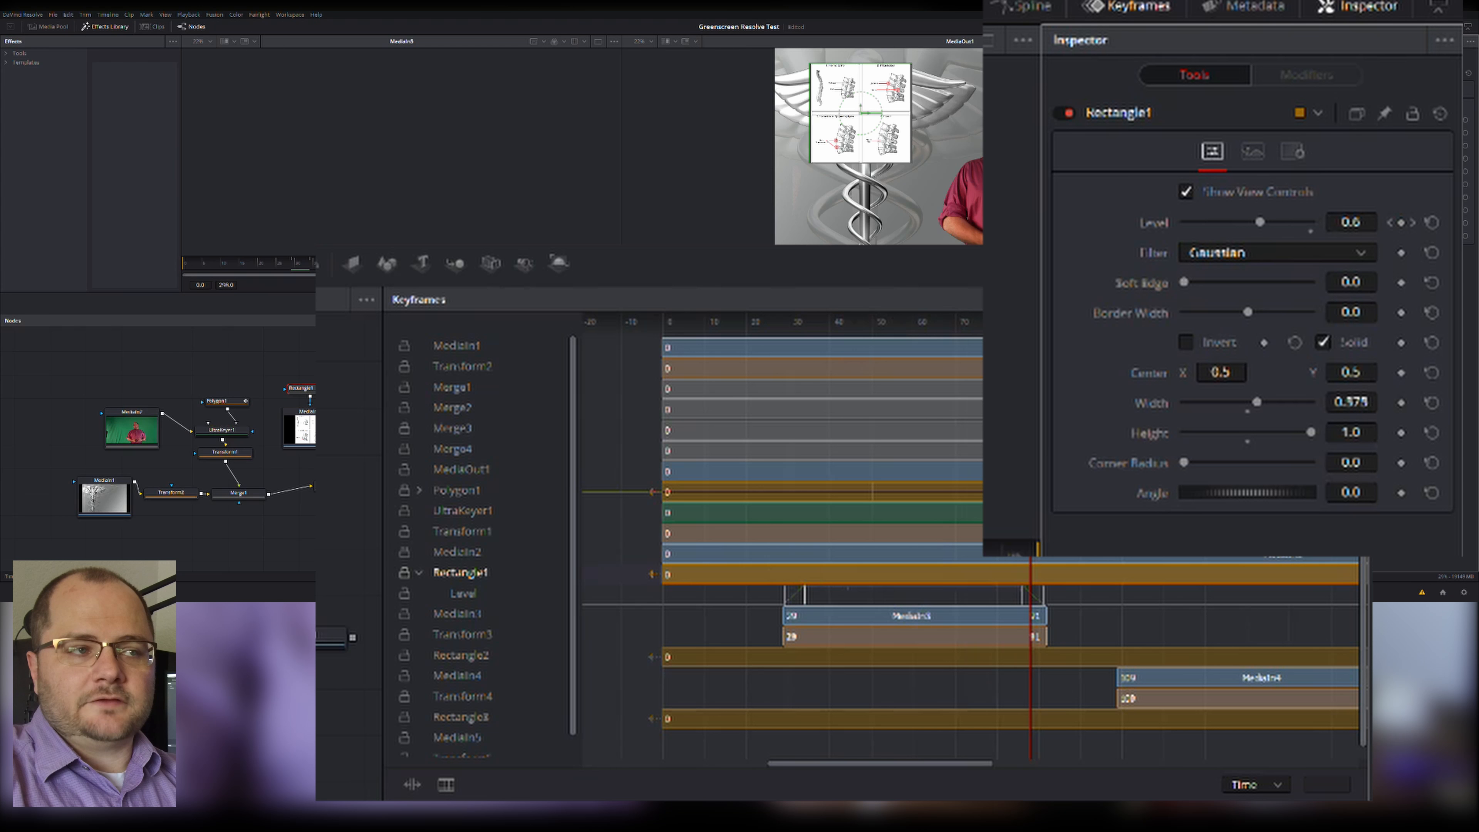
# - Keyframe Rectangle2's Level at 0.0 on frame 109, where MediaIn4's segment starts
pyautogui.moveTo(1031, 328); pyautogui.dragTo(1118, 327)
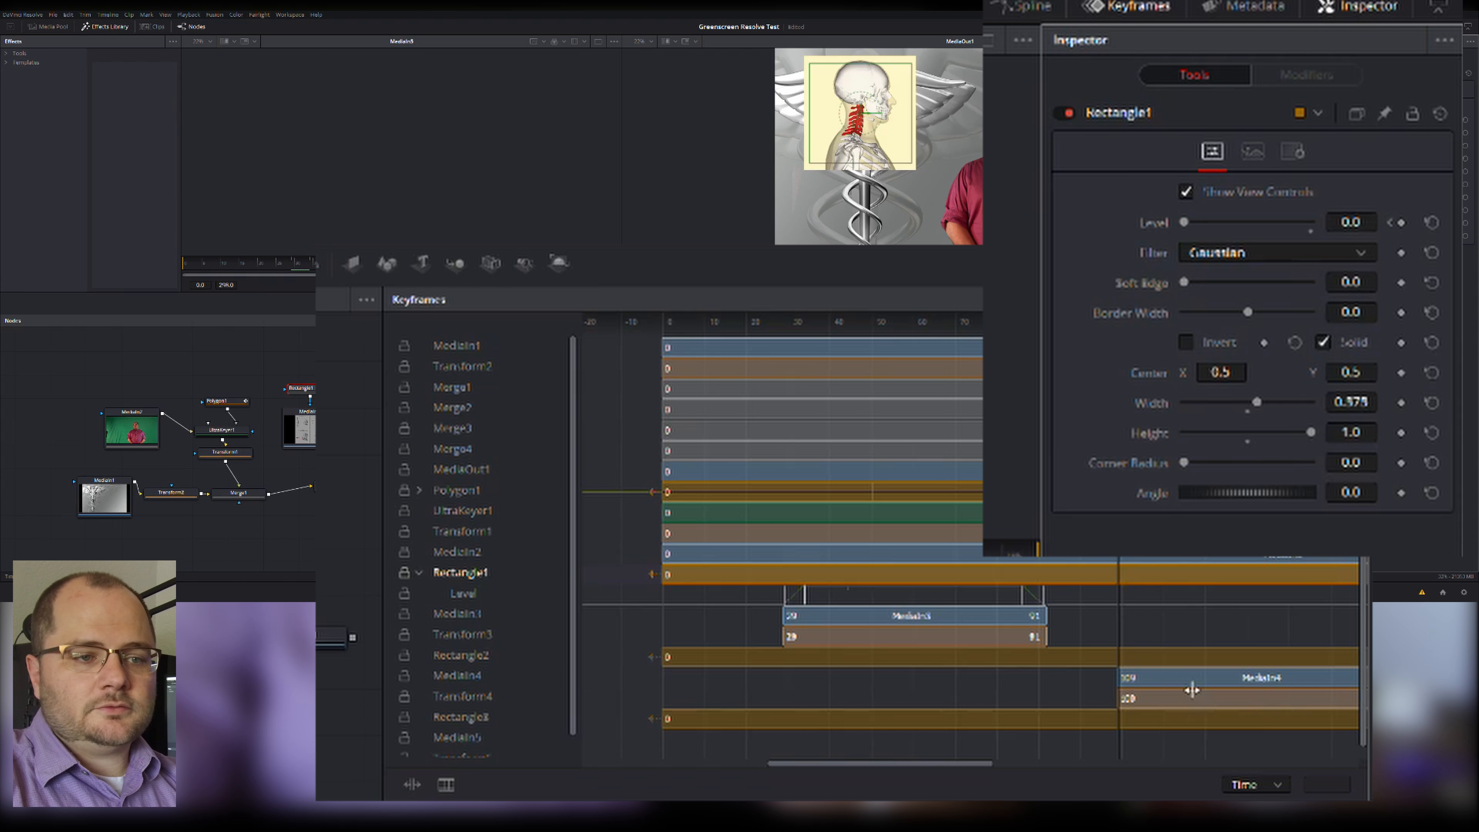
pyautogui.click(1191, 690)
pyautogui.click(1191, 657)
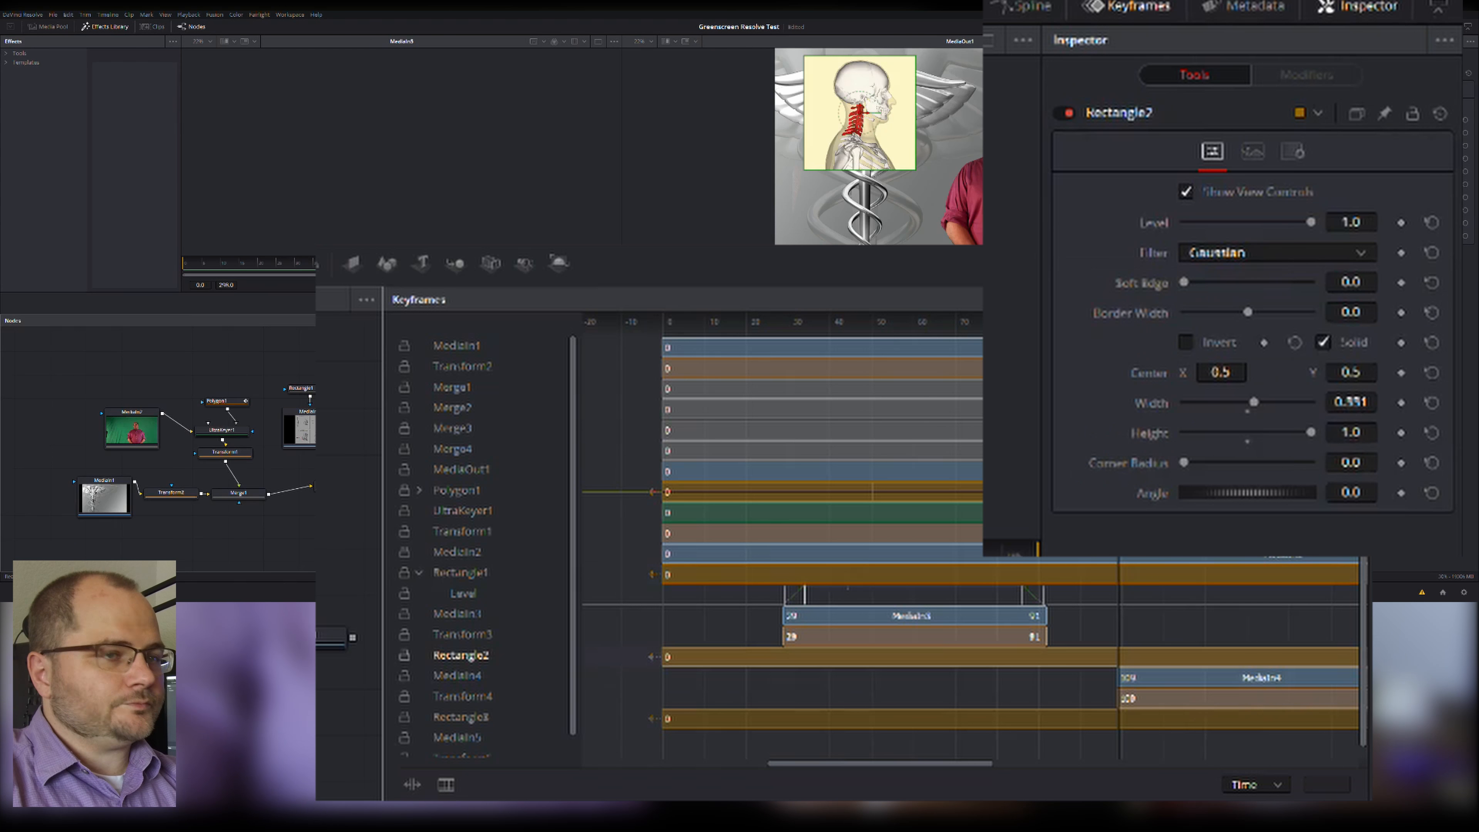
pyautogui.click(1401, 223)
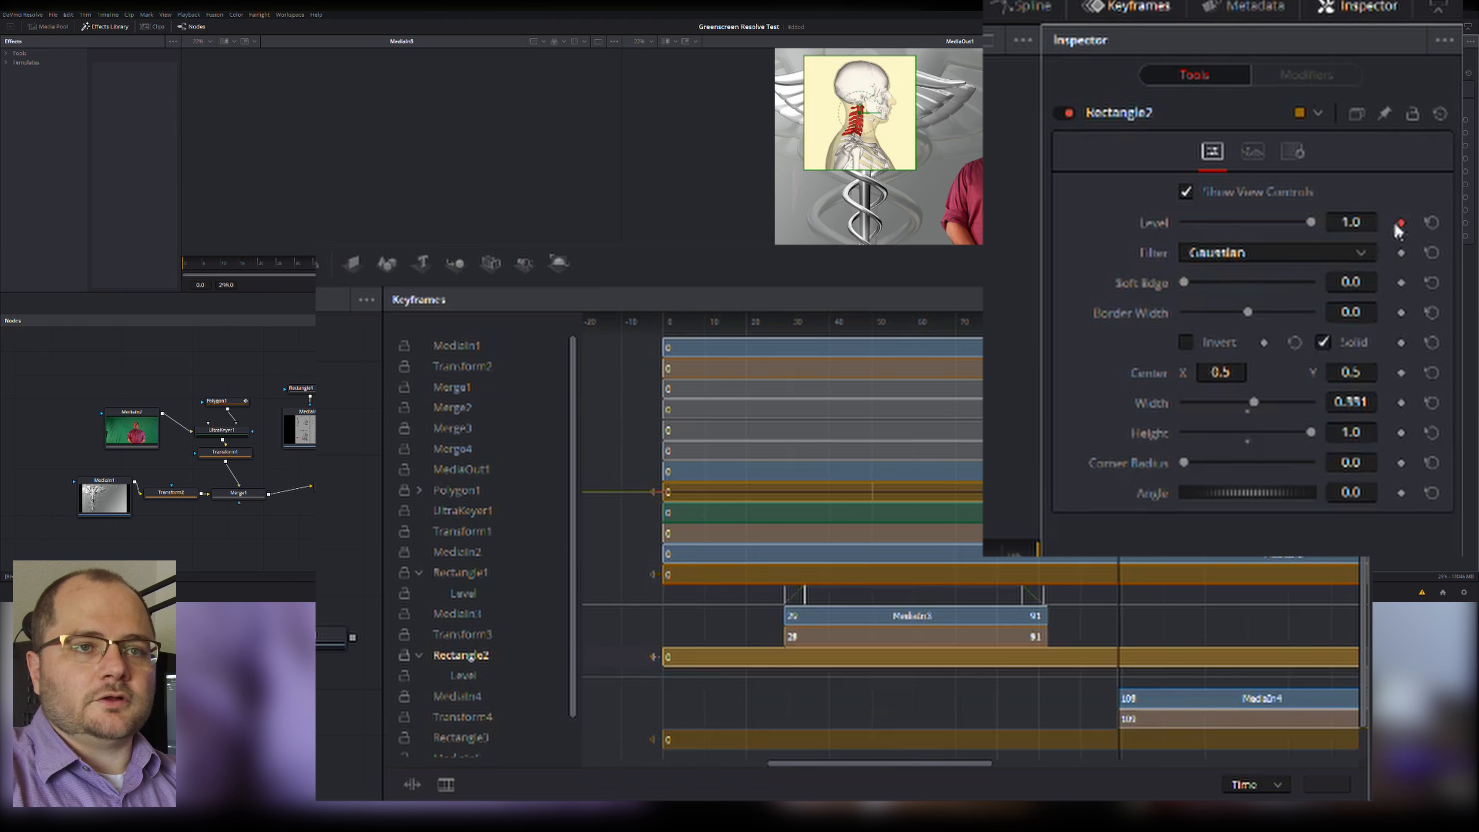
pyautogui.moveTo(1310, 228); pyautogui.dragTo(1084, 253)
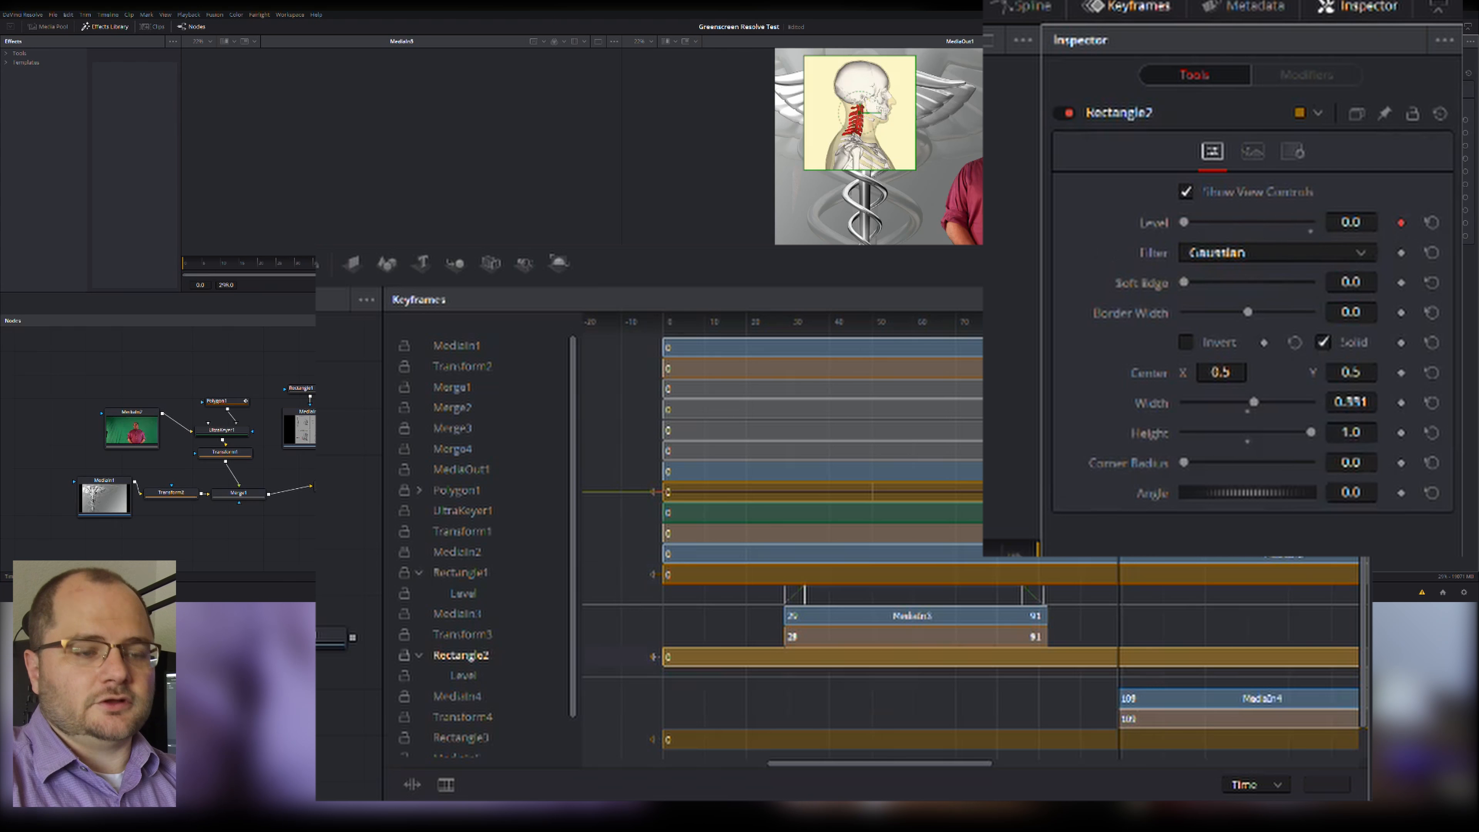
# - Advance five frames past the start of MediaIn4's segment and set Rectangle2's Level to 1.0 there
pyautogui.press('Right')
pyautogui.press('Right')
pyautogui.press('Right')
pyautogui.press('Right')
pyautogui.press('Right')
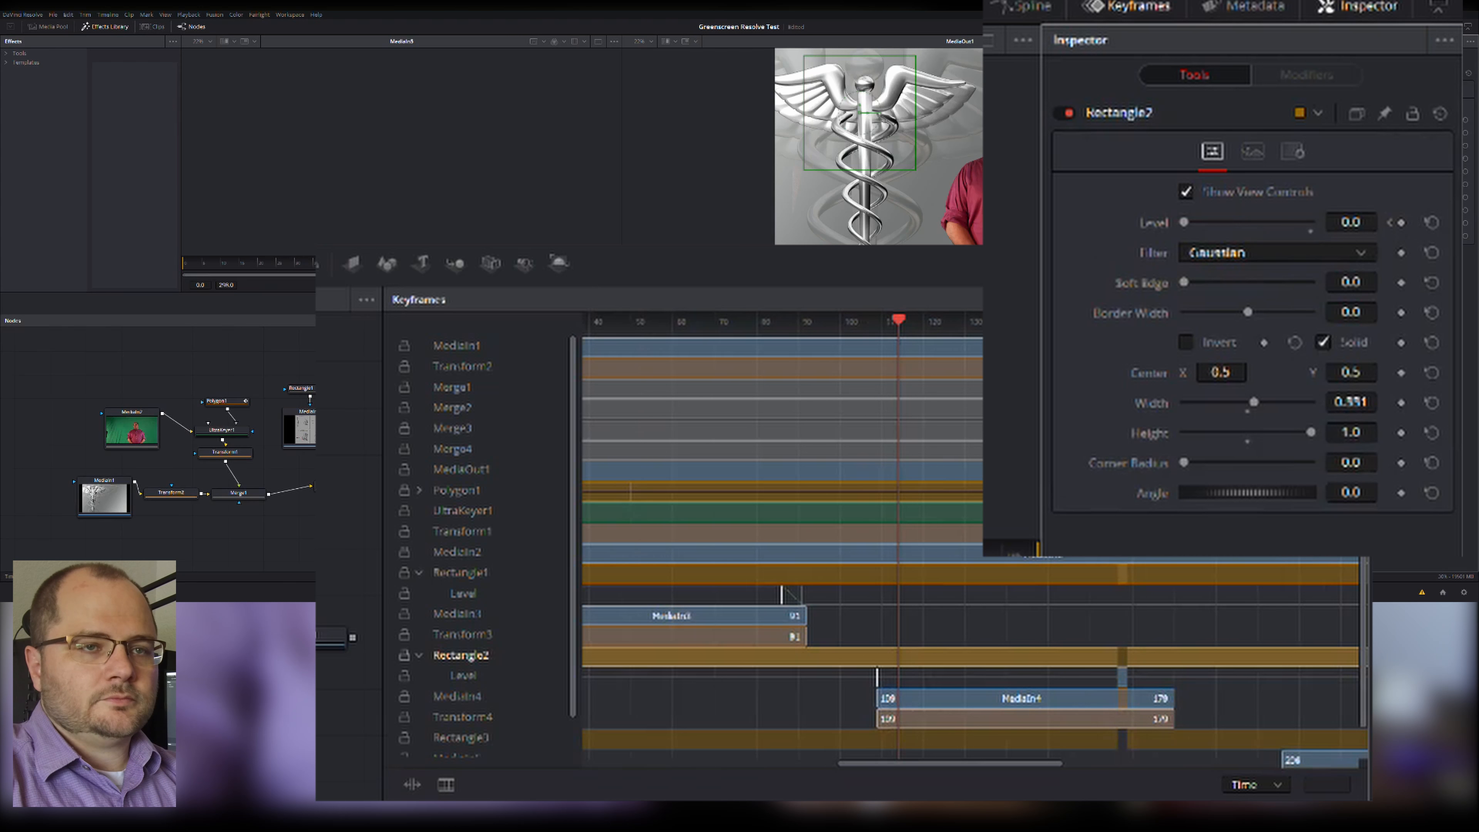
pyautogui.moveTo(1185, 227); pyautogui.dragTo(1385, 239)
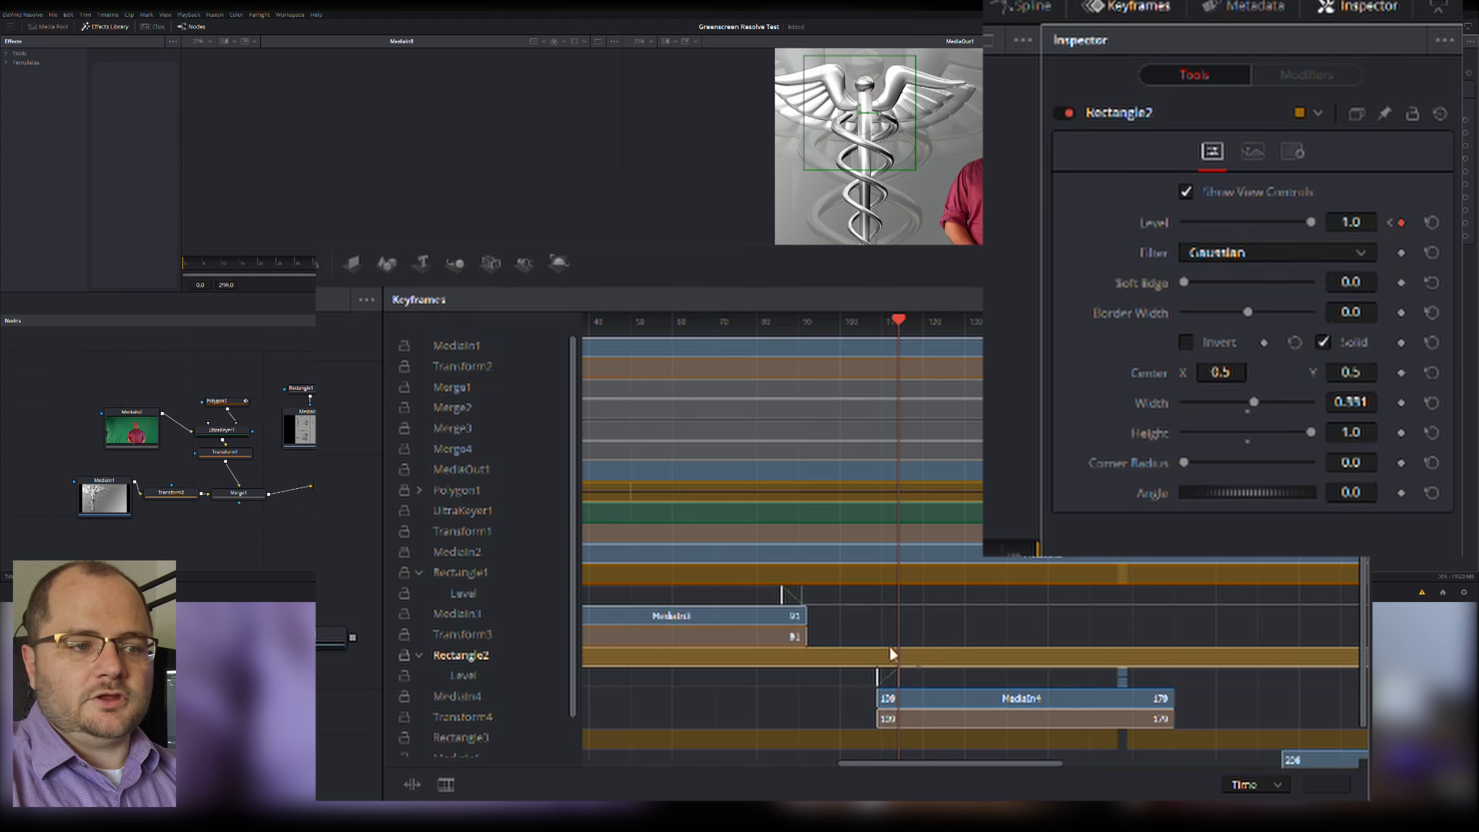
# - Keyframe Rectangle2's Level to drop from 1.0 to 0.0 over the last five frames of MediaIn4's segment
pyautogui.moveTo(898, 326); pyautogui.dragTo(1178, 326)
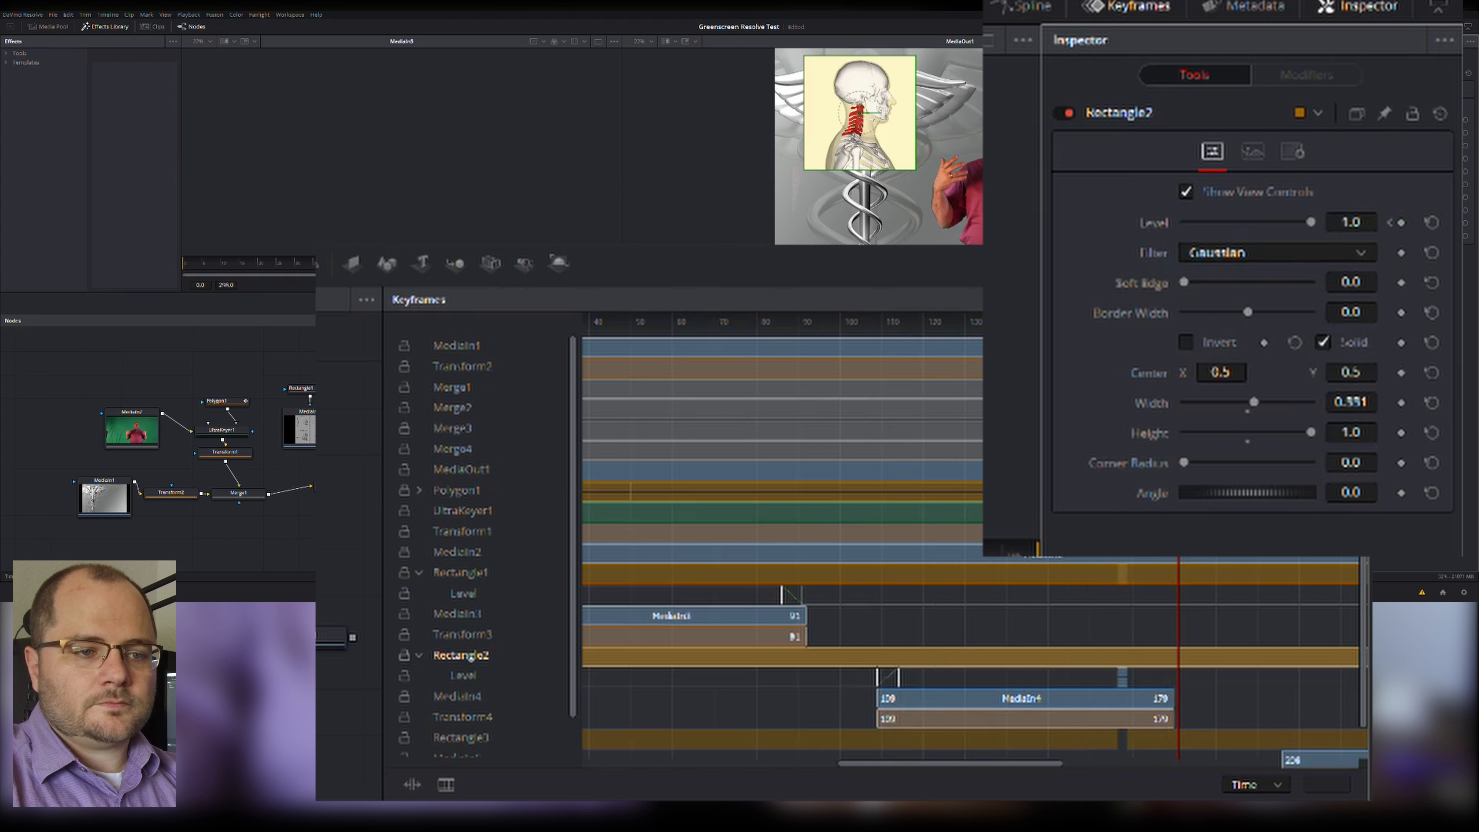
pyautogui.press('Left')
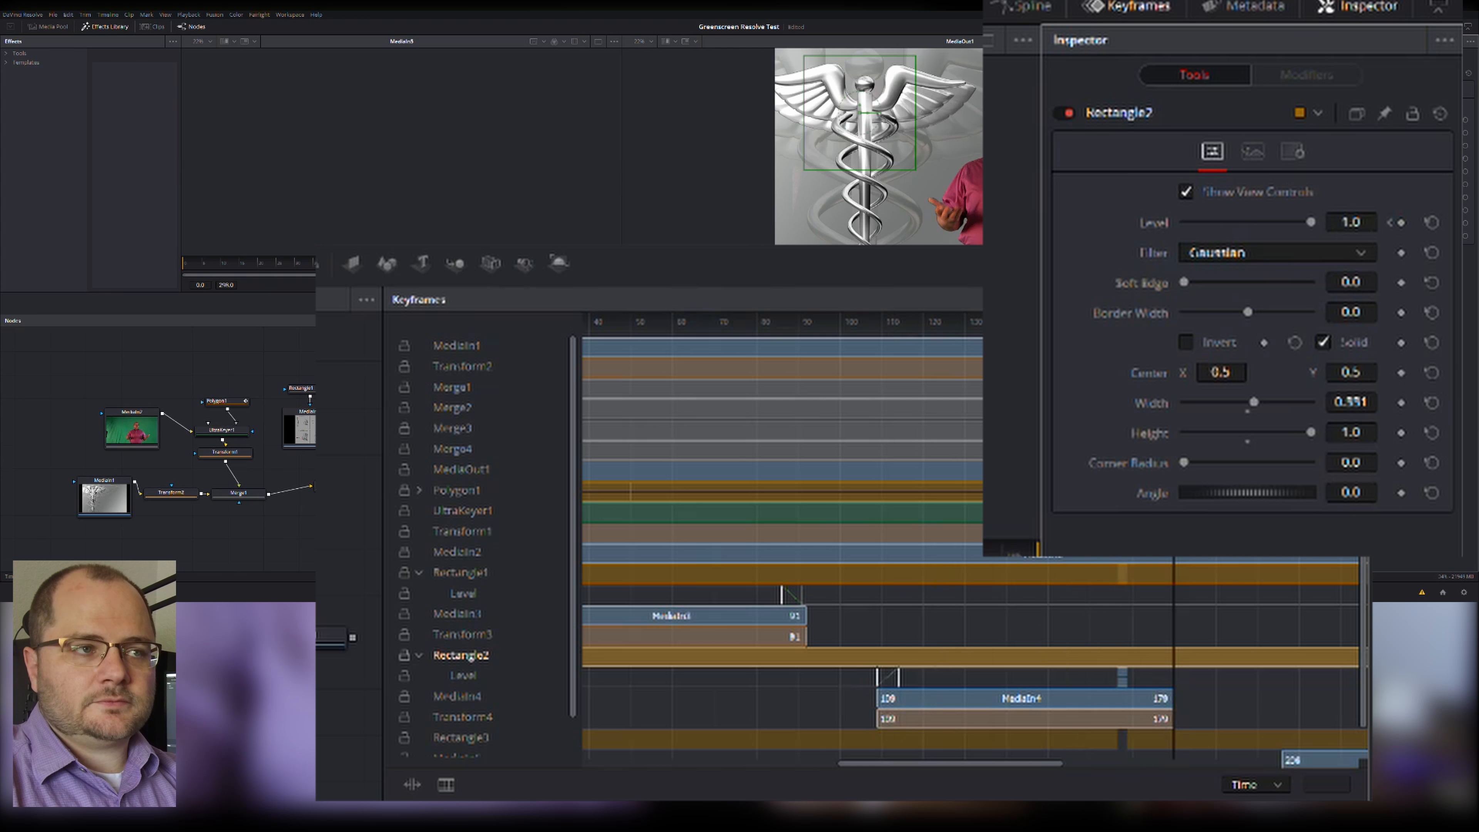
pyautogui.moveTo(1311, 221)
pyautogui.mouseDown()
pyautogui.moveTo(984, 198)
pyautogui.moveTo(1329, 233)
pyautogui.mouseUp()
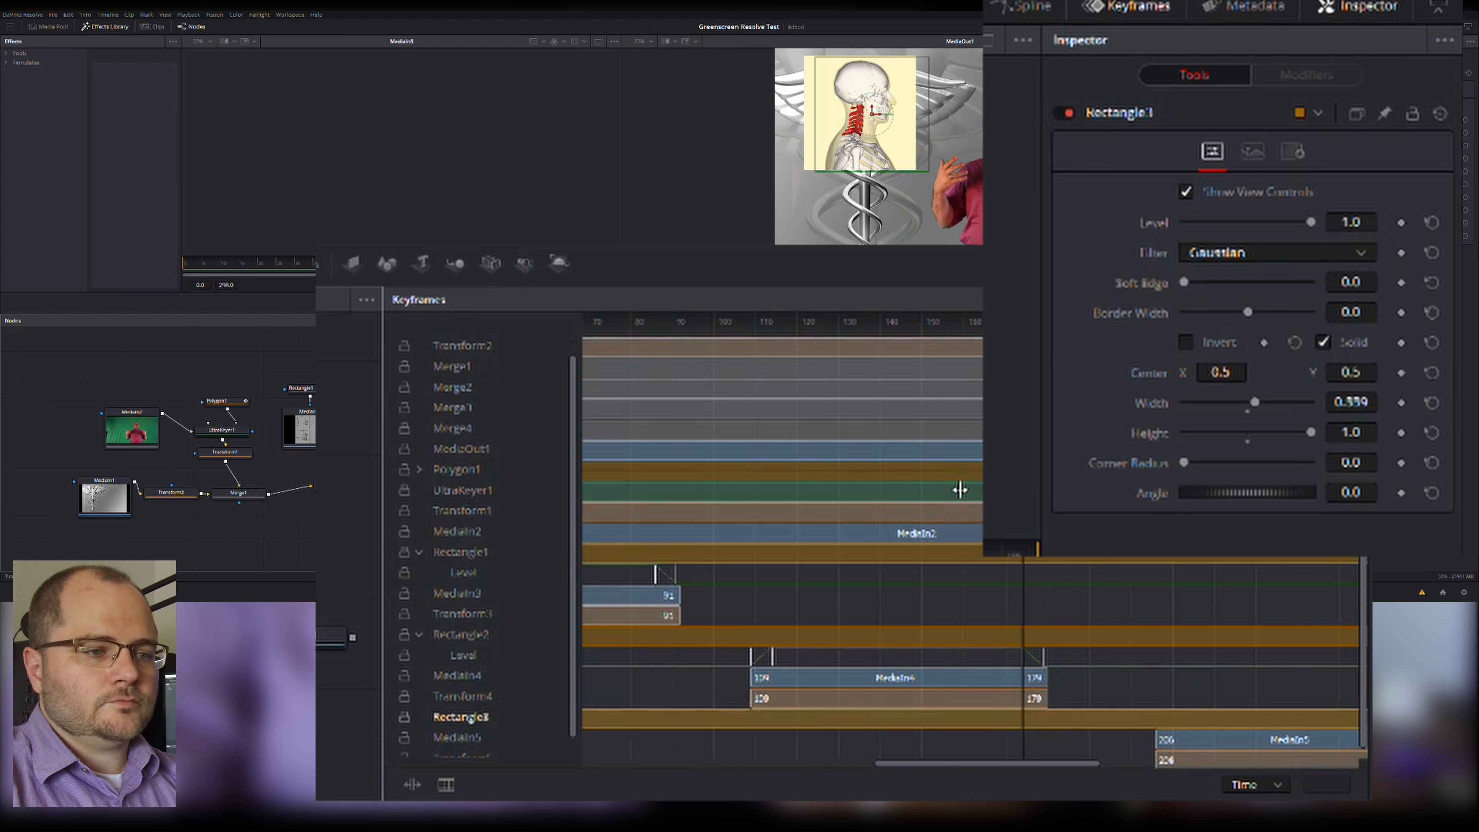
# - Keyframe Rectangle3's Level at 0.0 on frame 206, where MediaIn5 starts, and at 1.0 five frames further on
pyautogui.hscroll(5, 1073, 627)
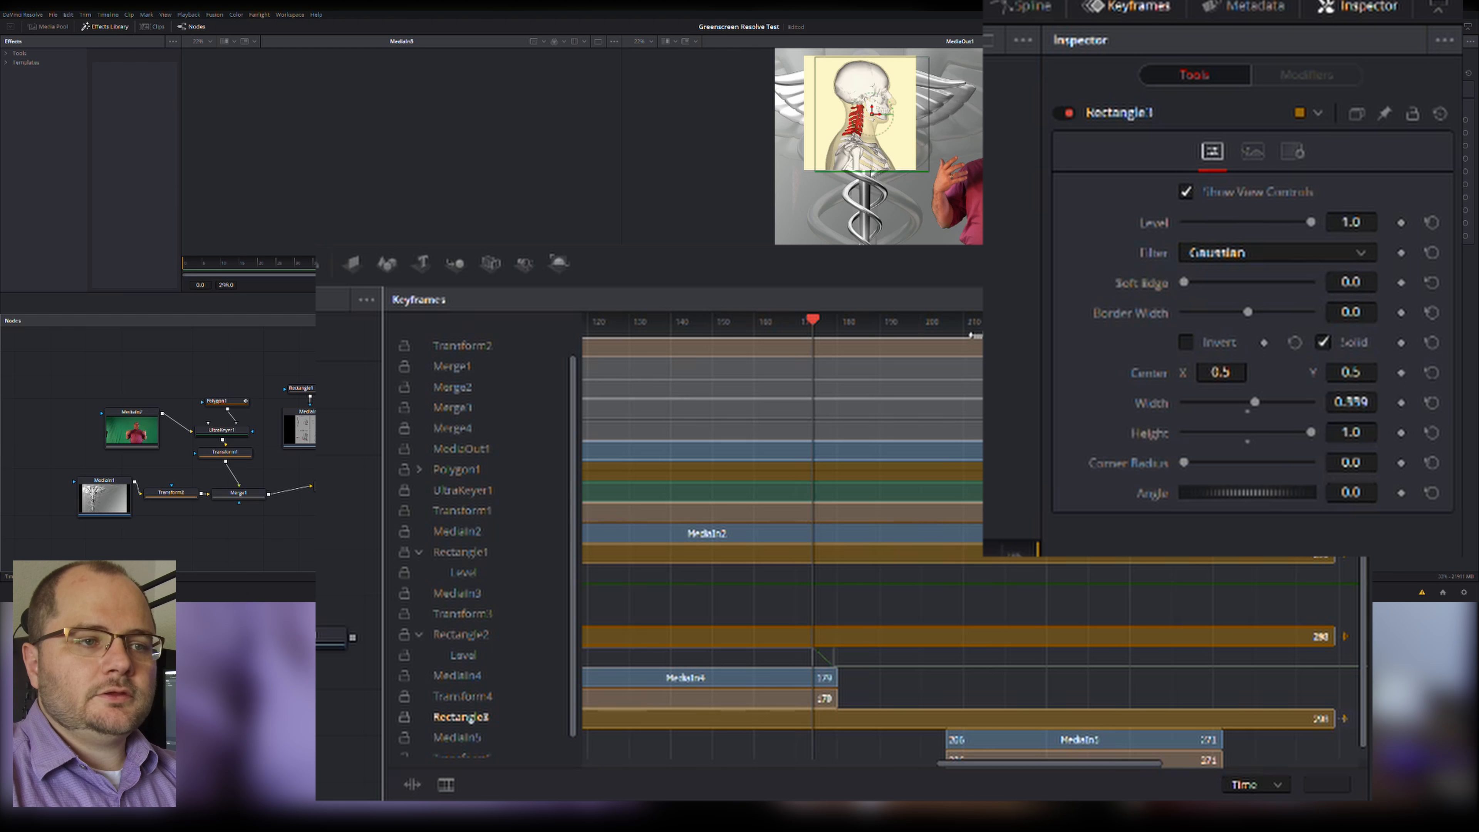
pyautogui.click(947, 320)
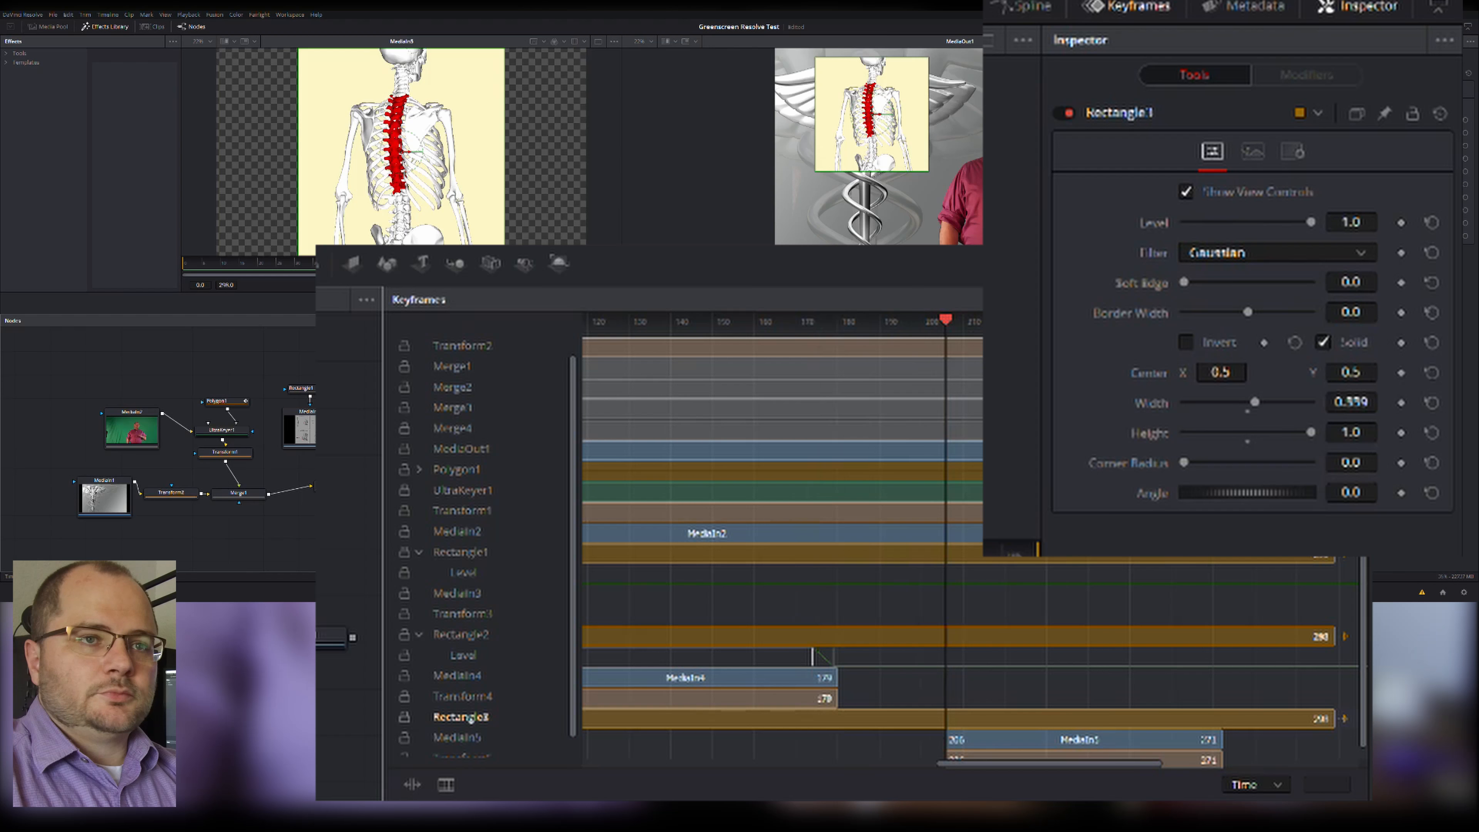
pyautogui.click(1400, 222)
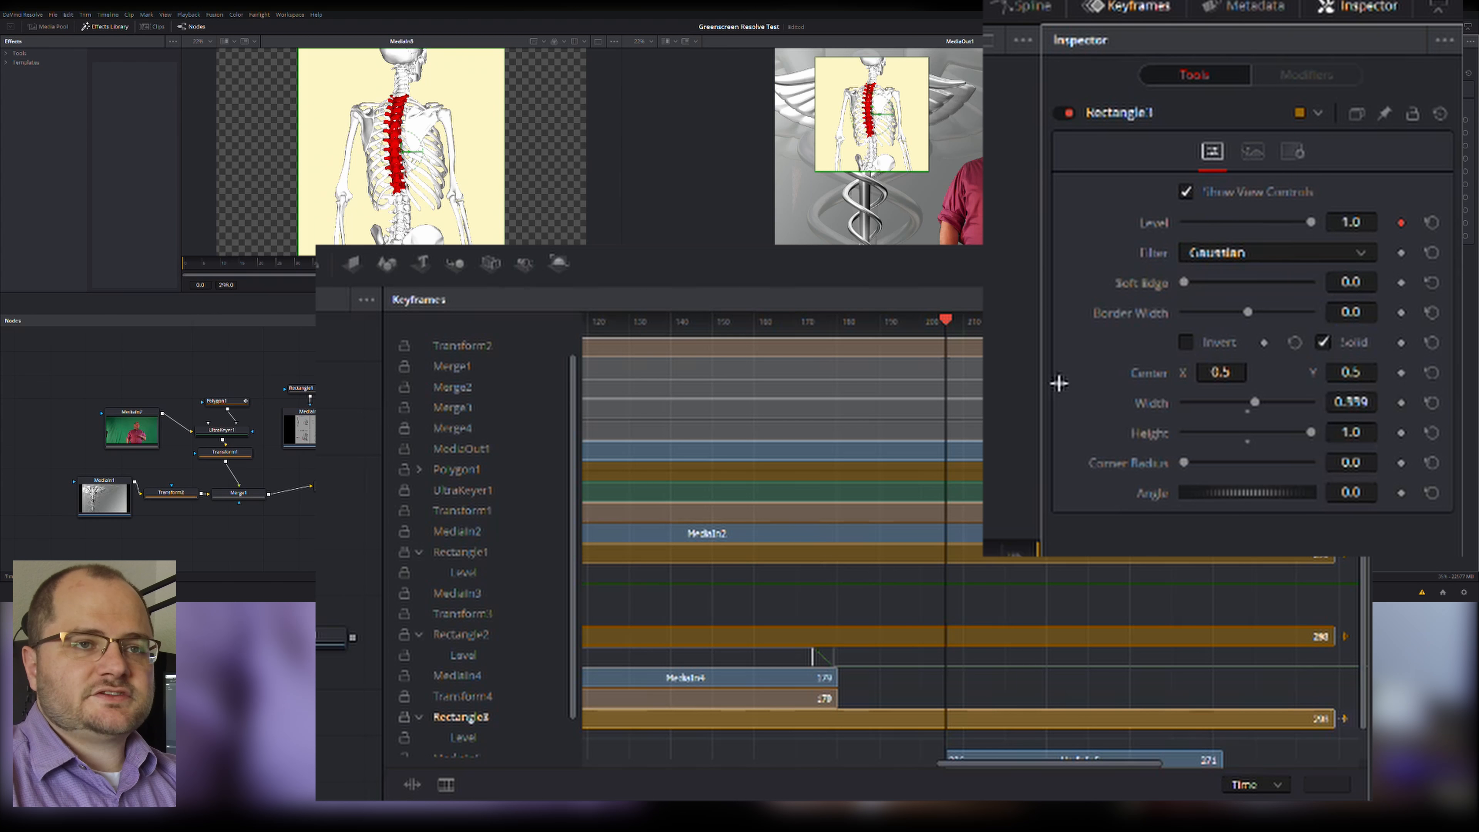
pyautogui.moveTo(1310, 223); pyautogui.dragTo(1176, 225)
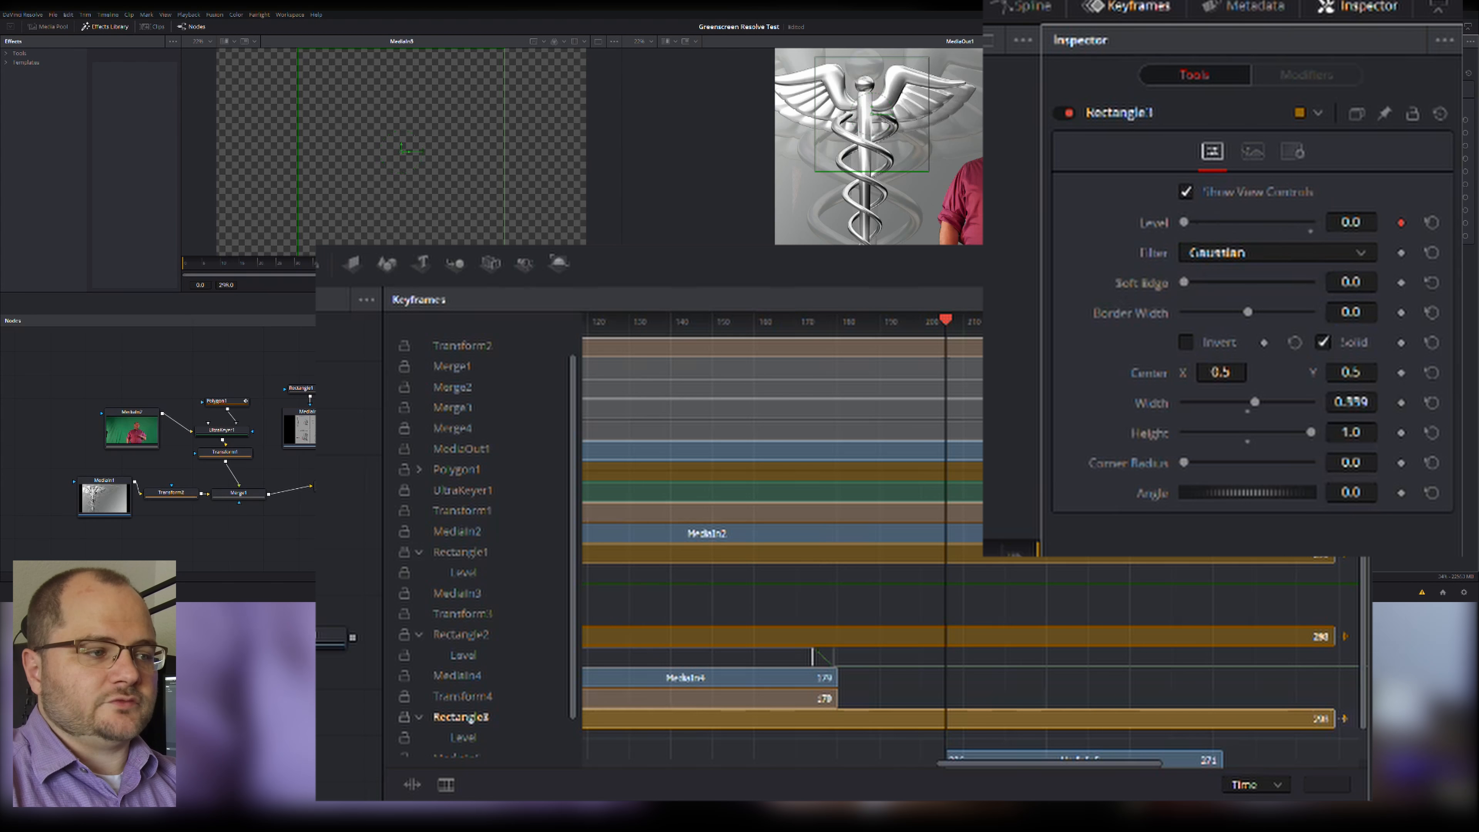
pyautogui.moveTo(1184, 221); pyautogui.dragTo(1311, 223)
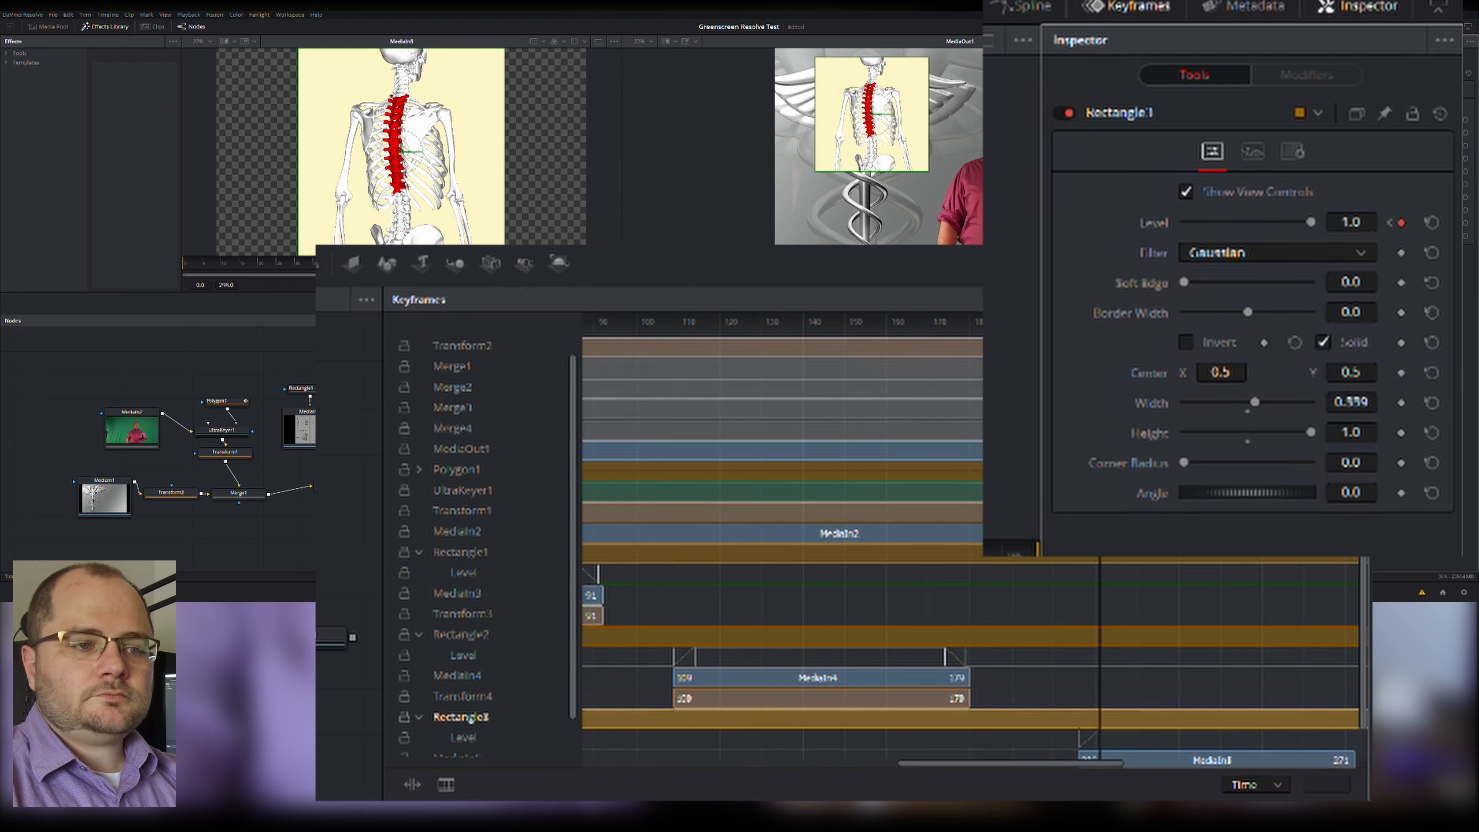
# - Keyframe Rectangle3's Level at 0.0 on MediaIn5's last frame and at 1.0 five frames before it
pyautogui.moveTo(883, 322); pyautogui.dragTo(1146, 322)
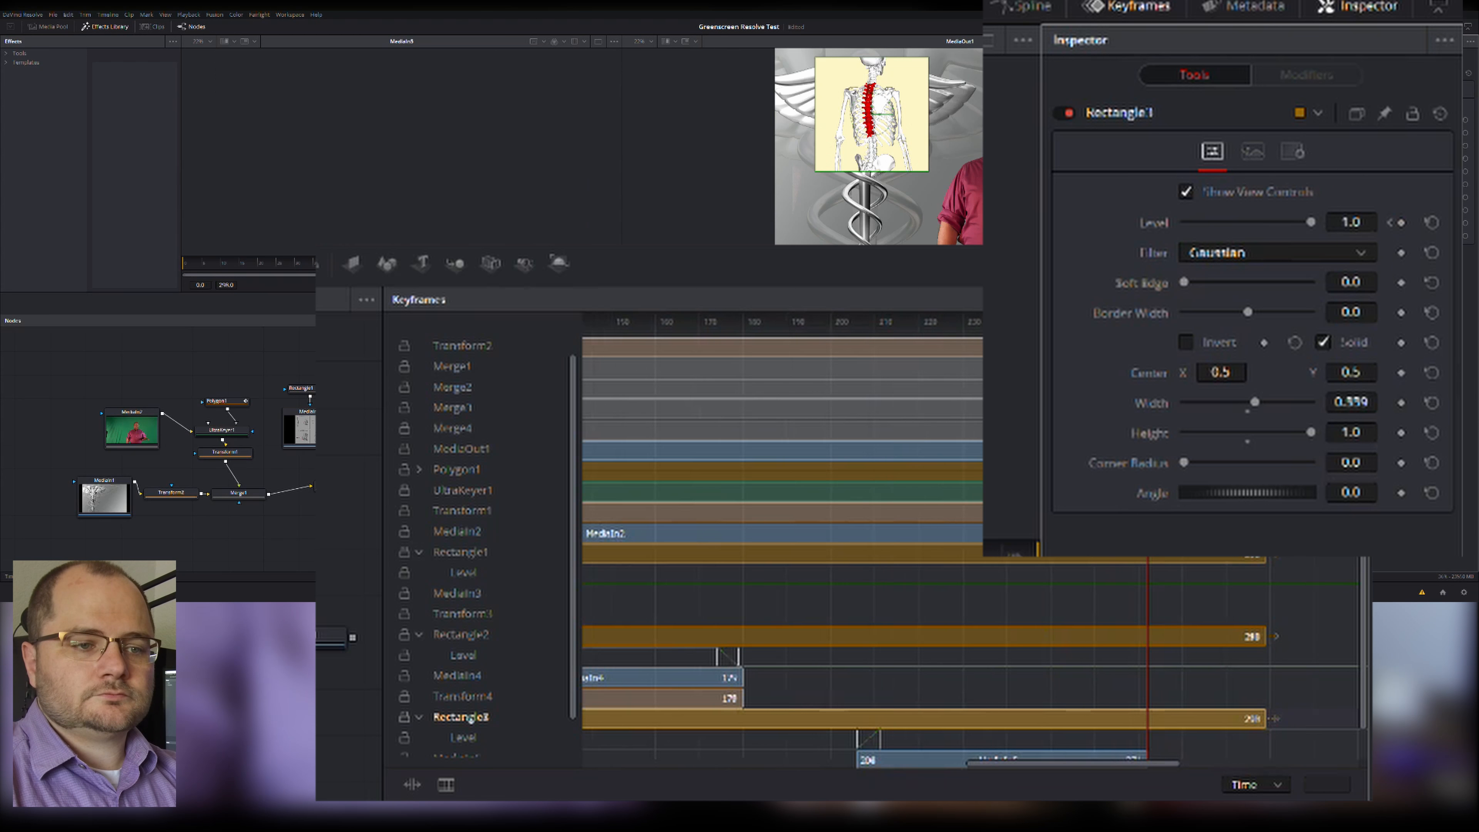
pyautogui.moveTo(1310, 223); pyautogui.dragTo(993, 254)
pyautogui.press('Left')
pyautogui.press('Left')
pyautogui.press('Left')
pyautogui.press('Left')
pyautogui.press('Left')
pyautogui.moveTo(1195, 223); pyautogui.dragTo(1312, 224)
# - Play the composite back to check the keyframed image fades, and stop the playback
pyautogui.click(920, 326)
pyautogui.press('space')
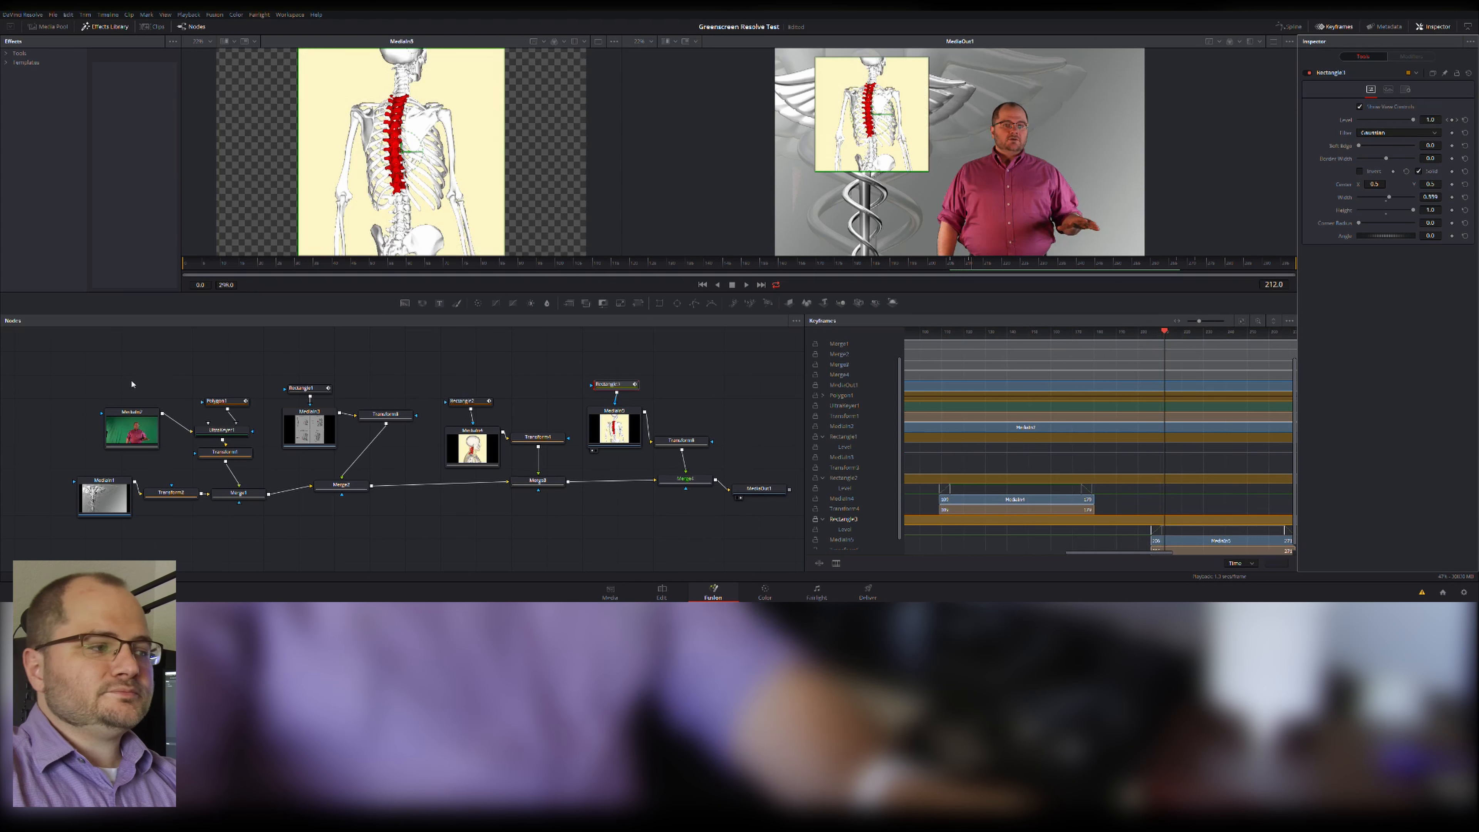
pyautogui.press('space')
# - Slightly enlarge and reposition MediaIn5's spine image with its Transform node, and move that node higher above Merge4 in the node graph
pyautogui.click(221, 451)
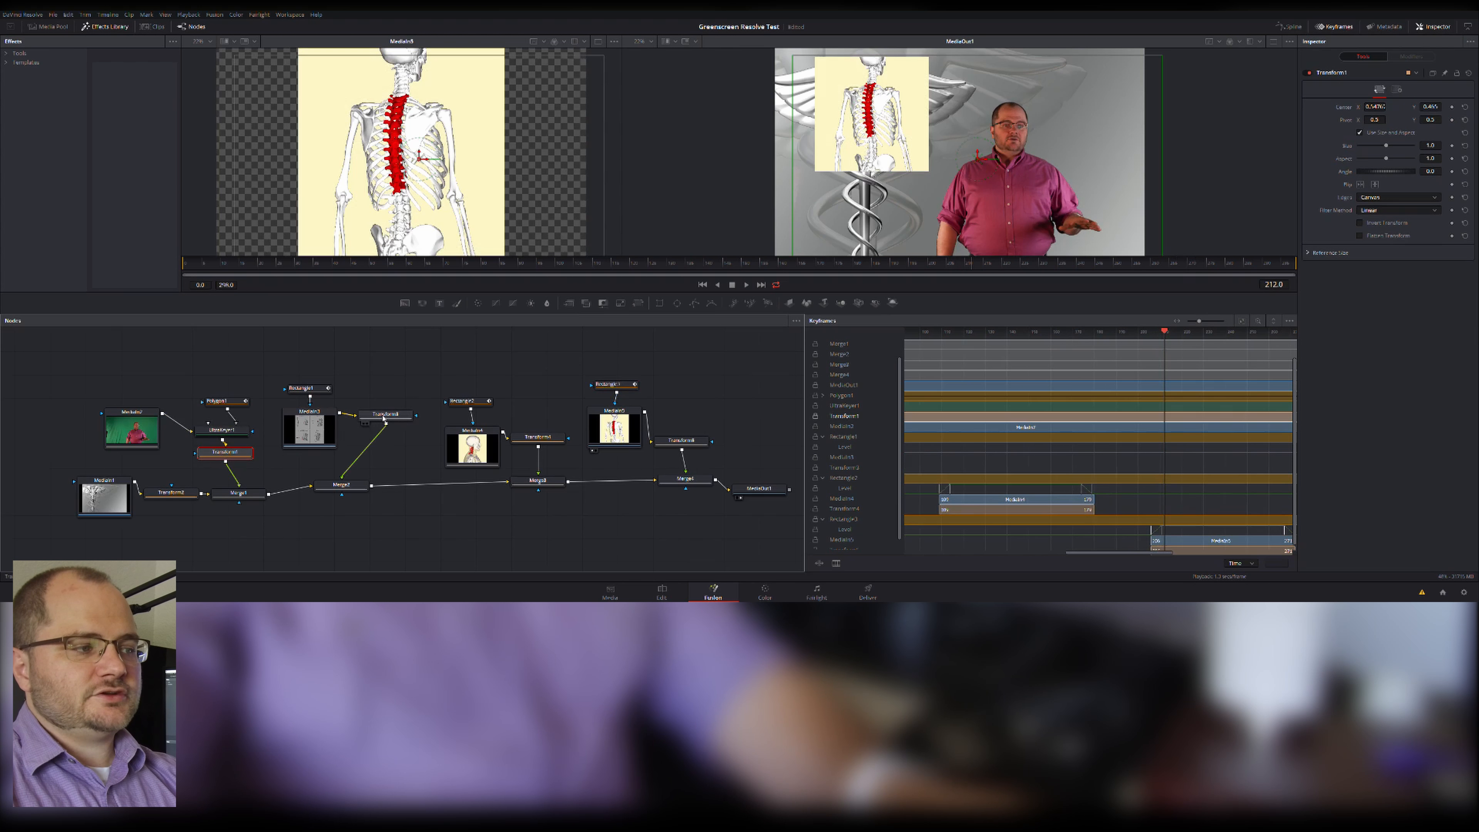
pyautogui.click(682, 443)
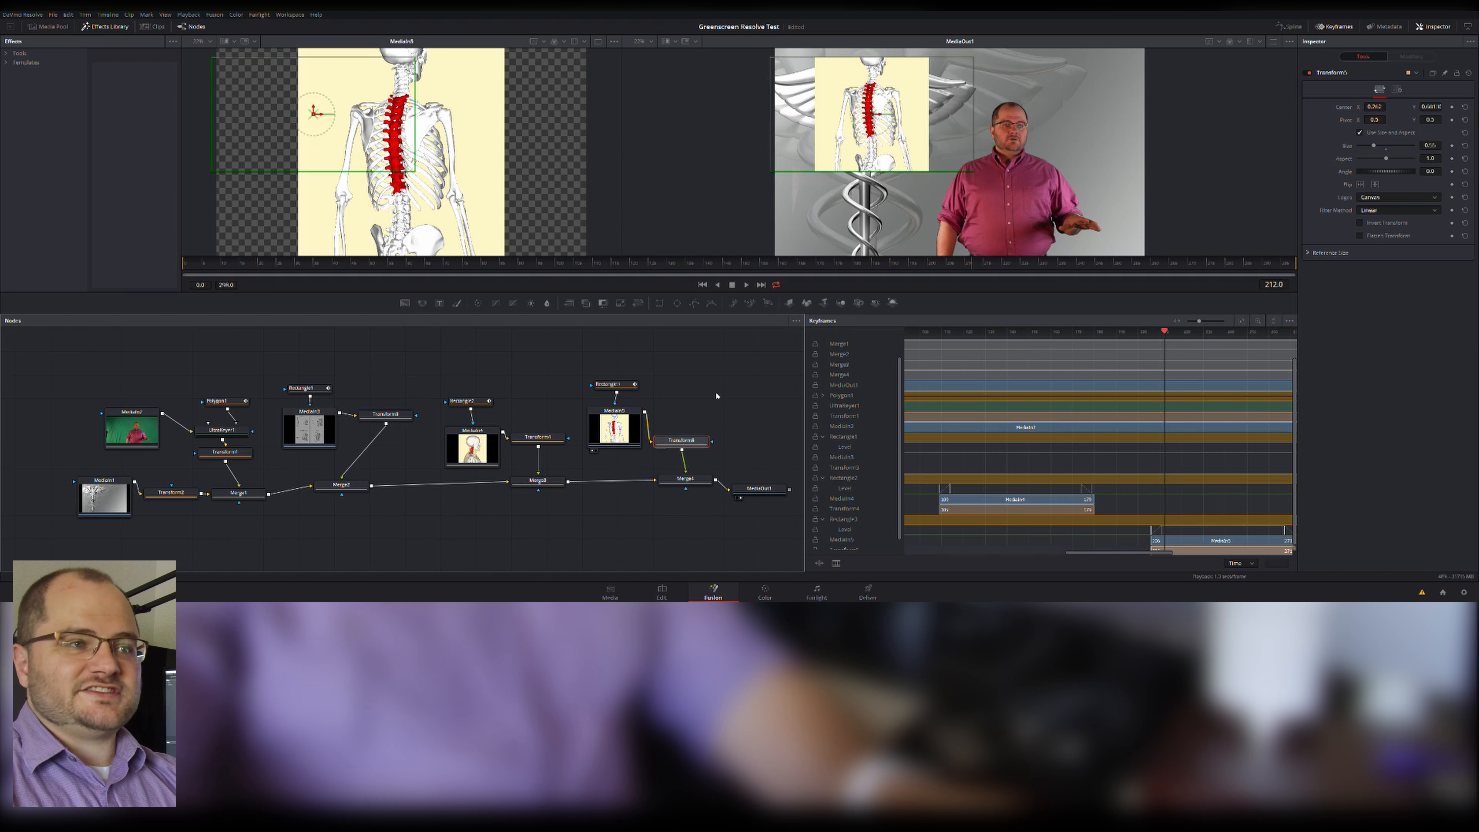
pyautogui.moveTo(1374, 147); pyautogui.dragTo(1363, 108)
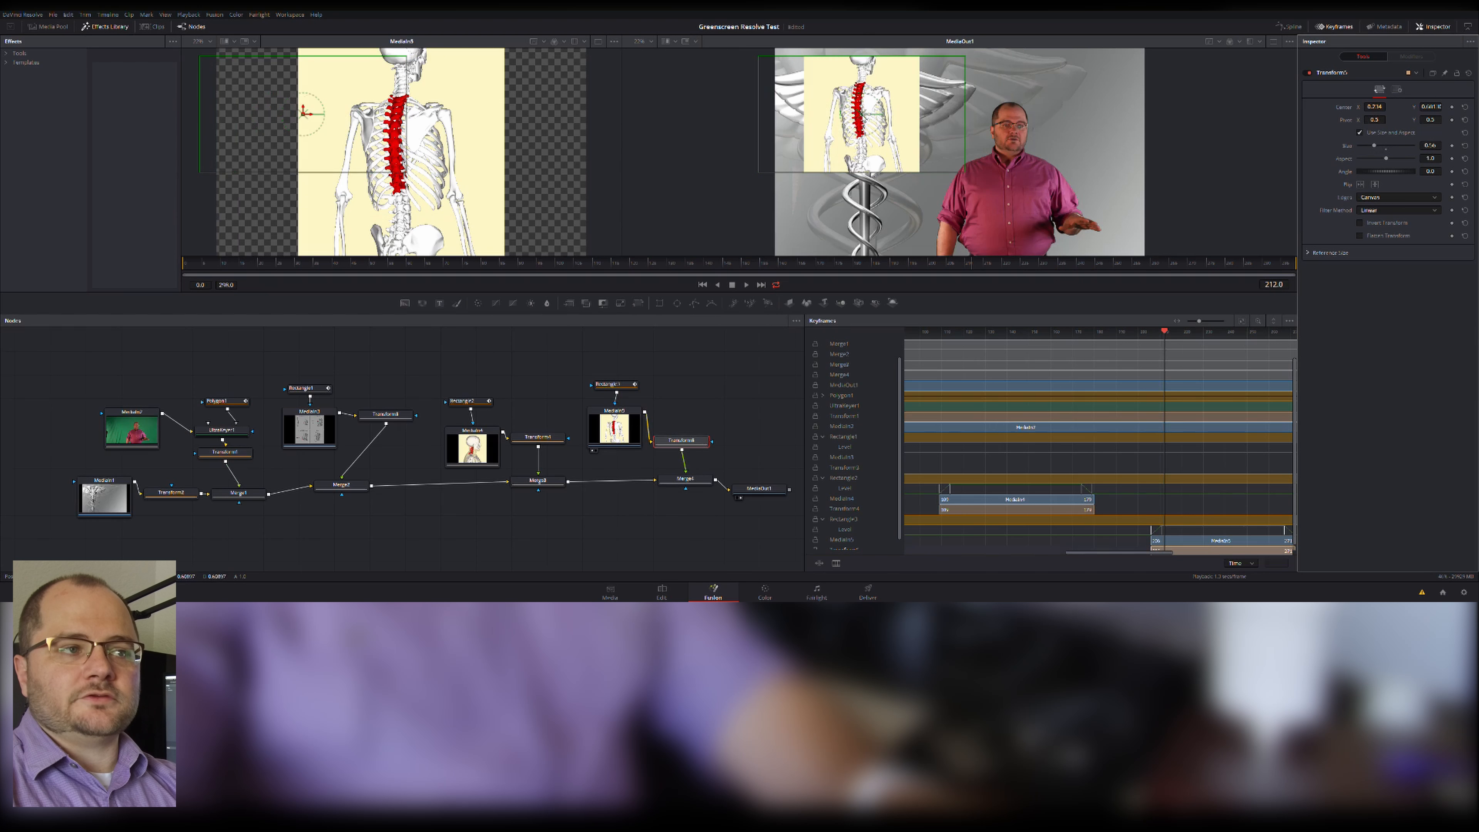
pyautogui.moveTo(863, 110)
pyautogui.mouseDown()
pyautogui.moveTo(862, 166)
pyautogui.moveTo(863, 86)
pyautogui.moveTo(862, 134)
pyautogui.mouseUp()
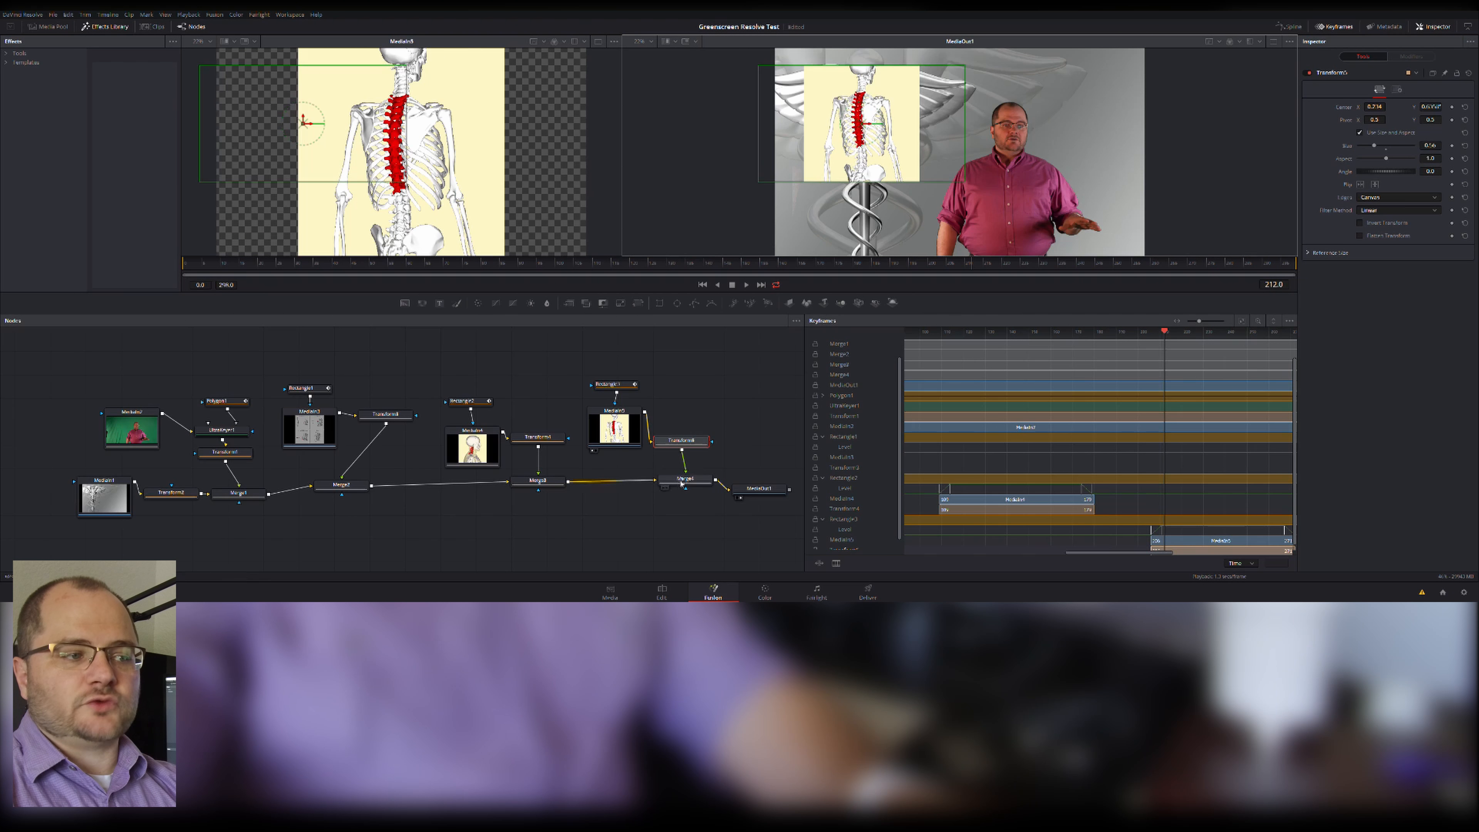
pyautogui.moveTo(683, 446); pyautogui.dragTo(686, 428)
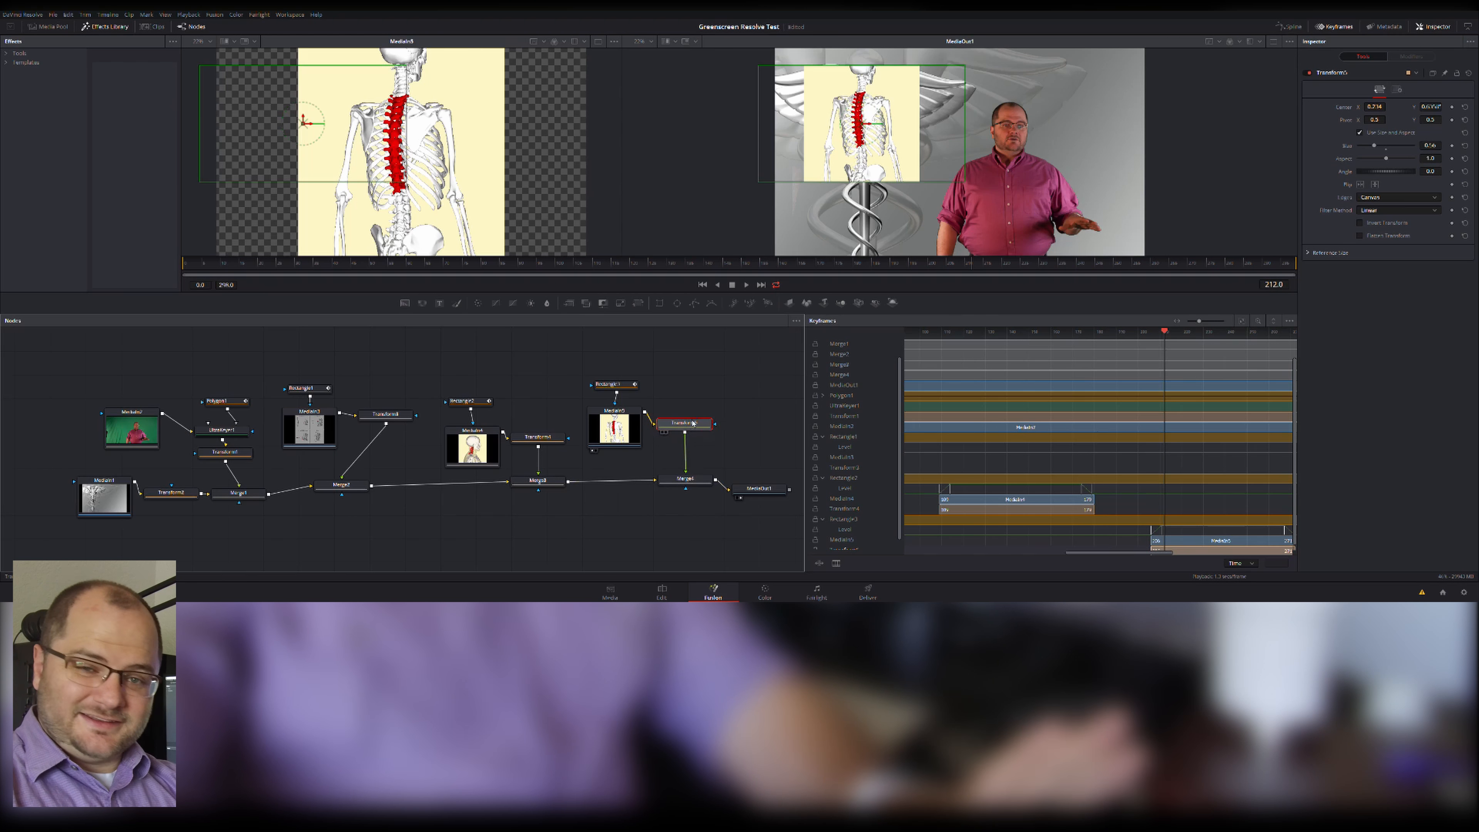